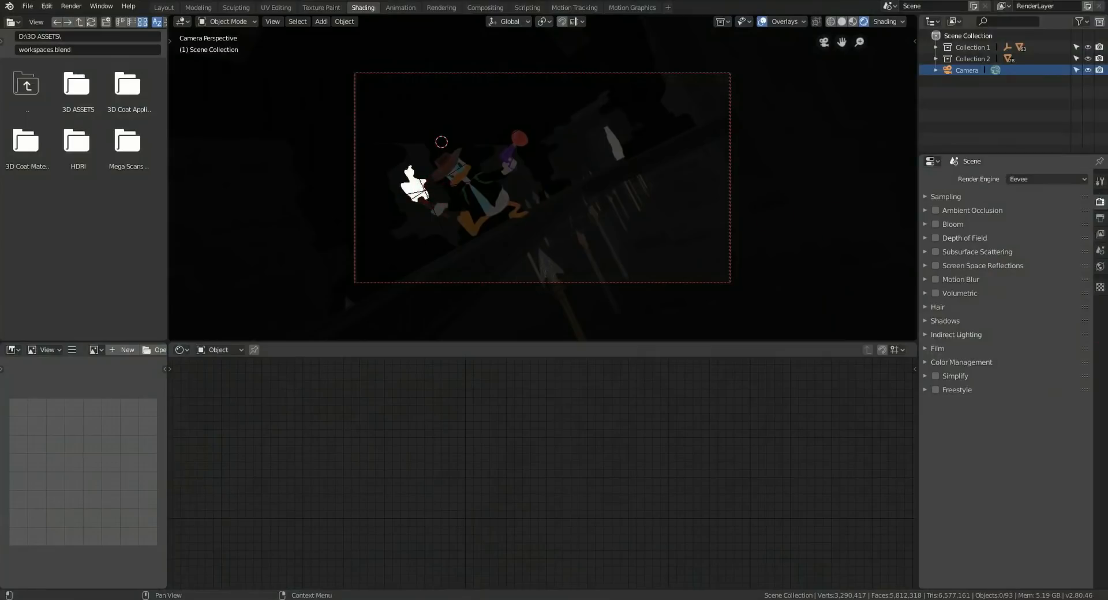
# - Select the torch flame mesh and spread apart its Emission and Material Output nodes
pyautogui.moveTo(325, 115); pyautogui.dragTo(396, 172)
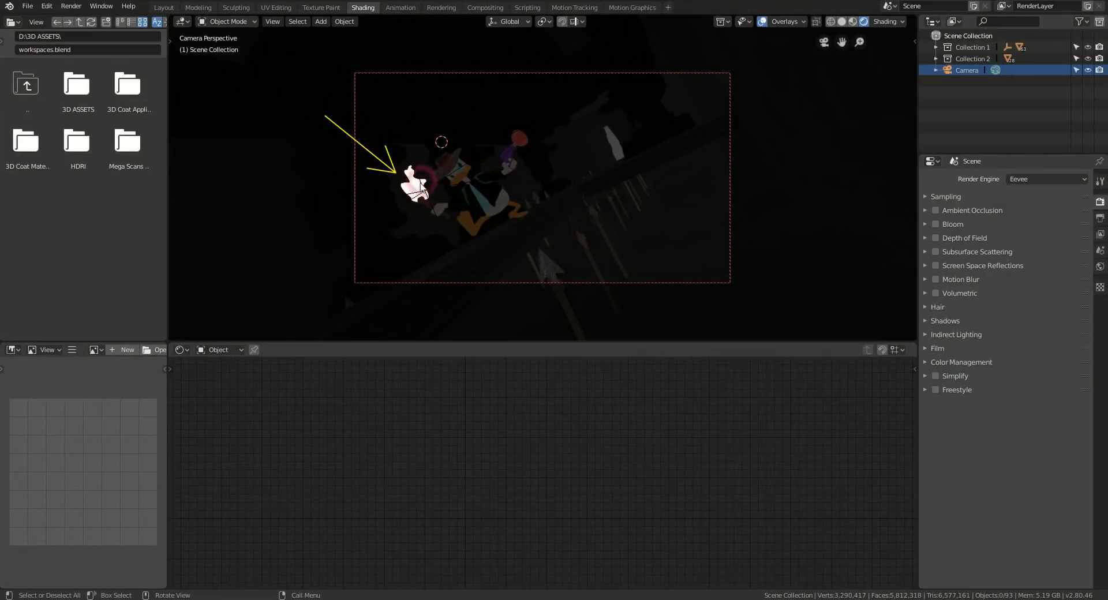
pyautogui.click(419, 188)
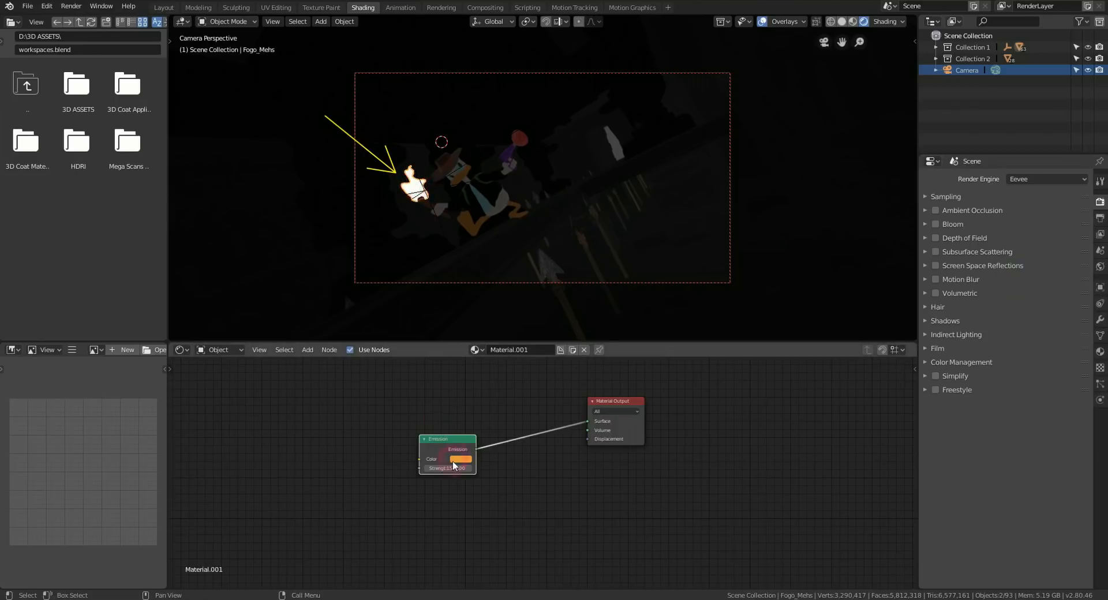
pyautogui.scroll(3, 455, 459)
pyautogui.moveTo(444, 438); pyautogui.dragTo(458, 422)
pyautogui.moveTo(744, 366); pyautogui.dragTo(708, 388)
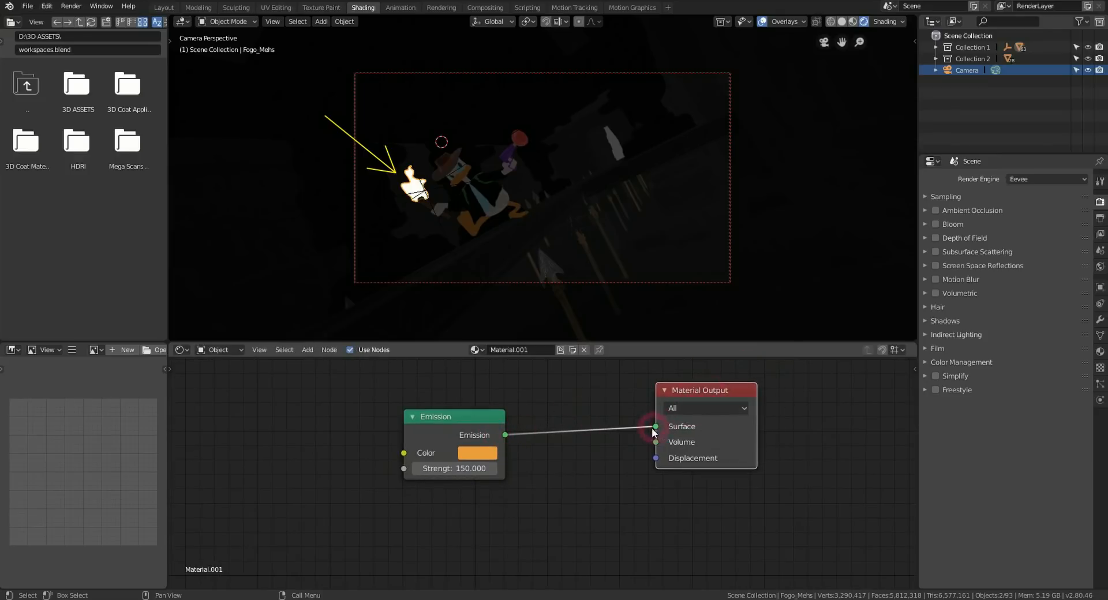
pyautogui.moveTo(450, 422); pyautogui.dragTo(471, 426)
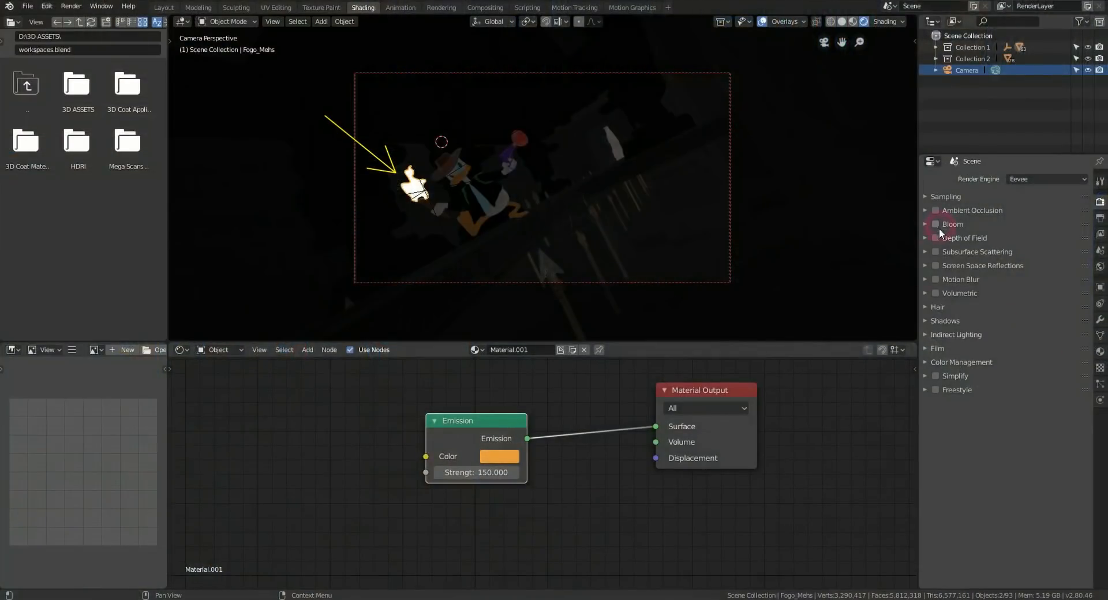
# - Enable Bloom in the Eevee render settings and hide the viewport overlays to inspect the flame's glow
pyautogui.click(936, 224)
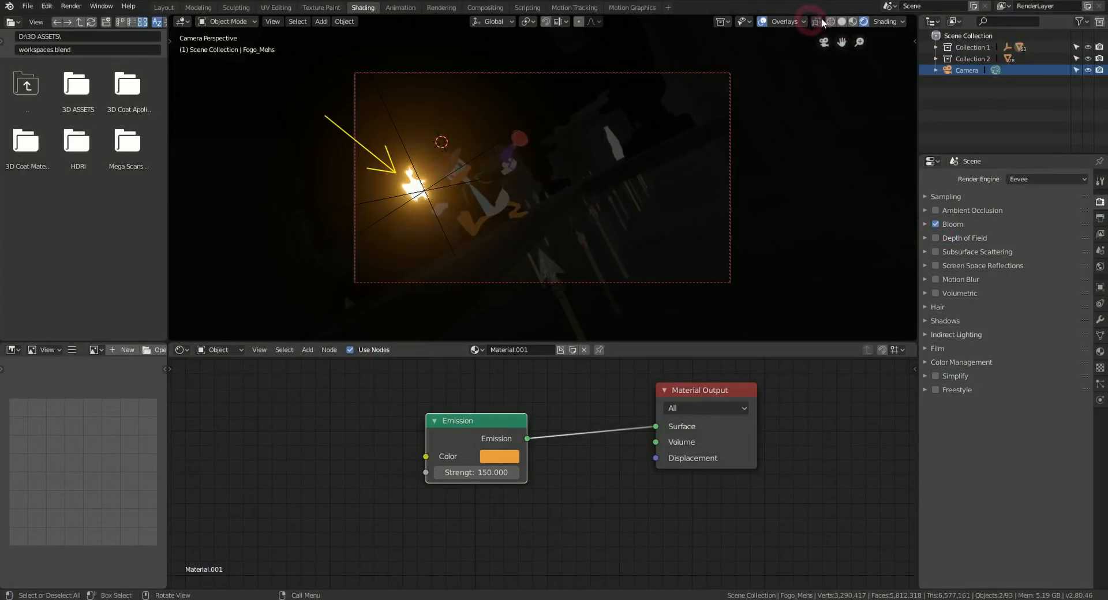
pyautogui.click(764, 23)
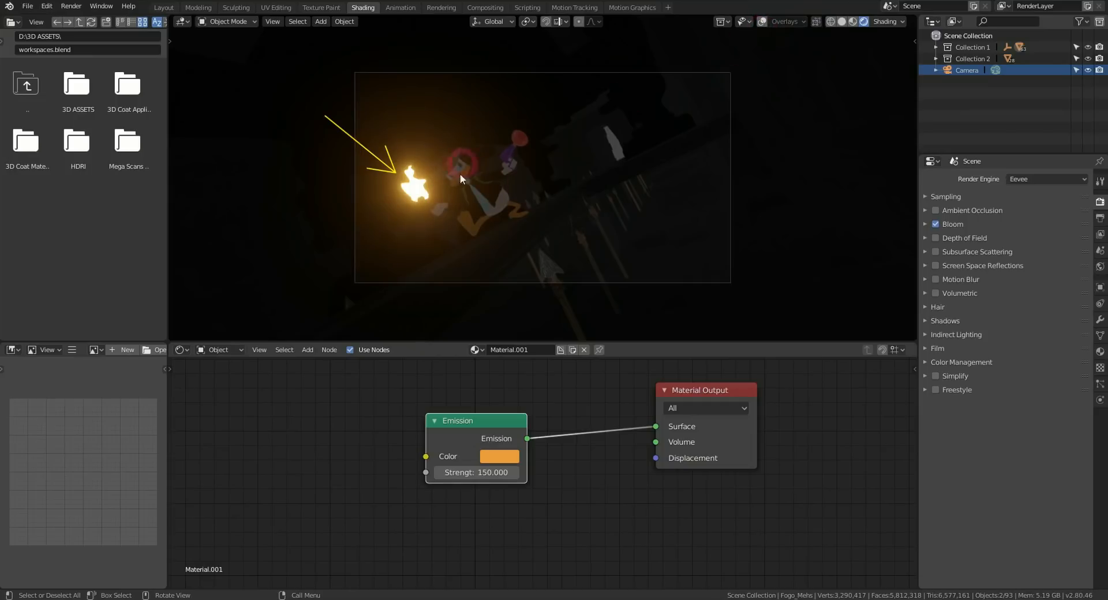
pyautogui.moveTo(435, 342); pyautogui.dragTo(444, 370)
pyautogui.scroll(3, 519, 187)
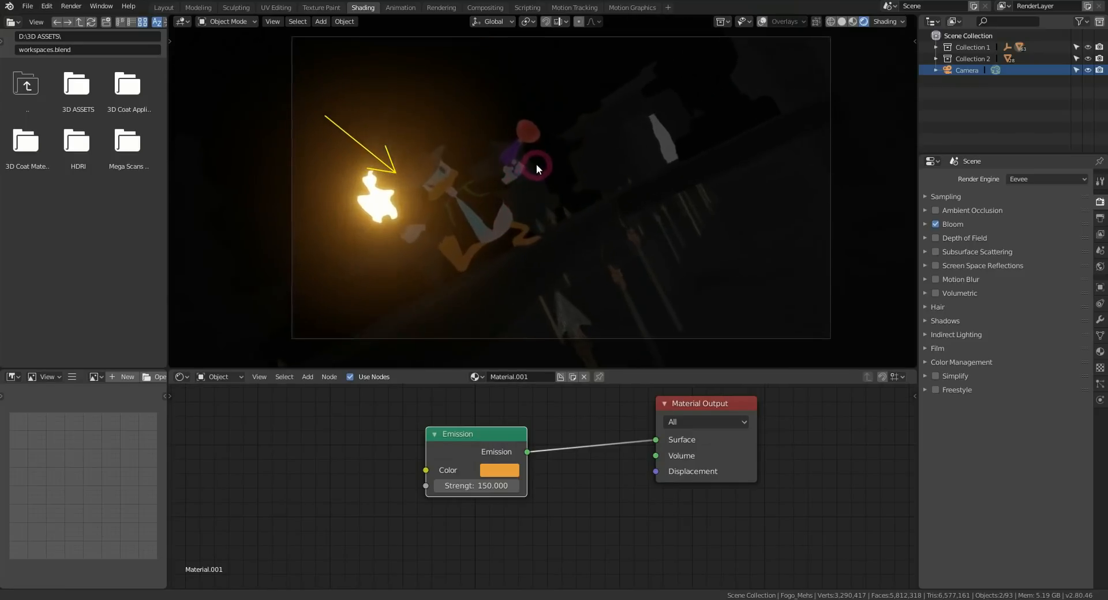
pyautogui.scroll(2, 537, 162)
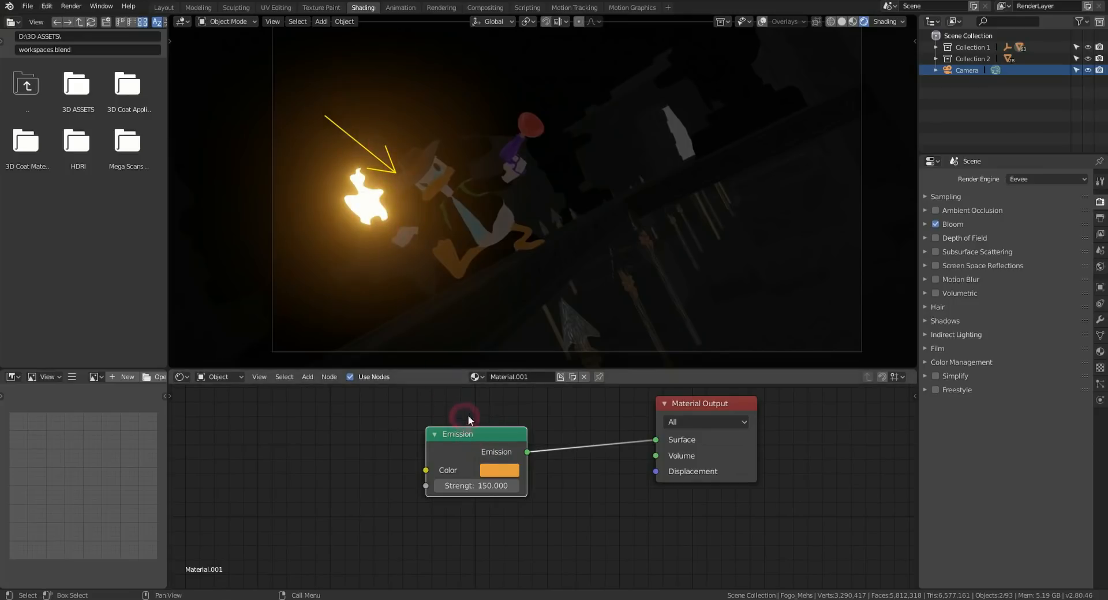
# - Shift the flame's emission colour to a slightly deeper orange
pyautogui.moveTo(483, 431); pyautogui.dragTo(471, 433)
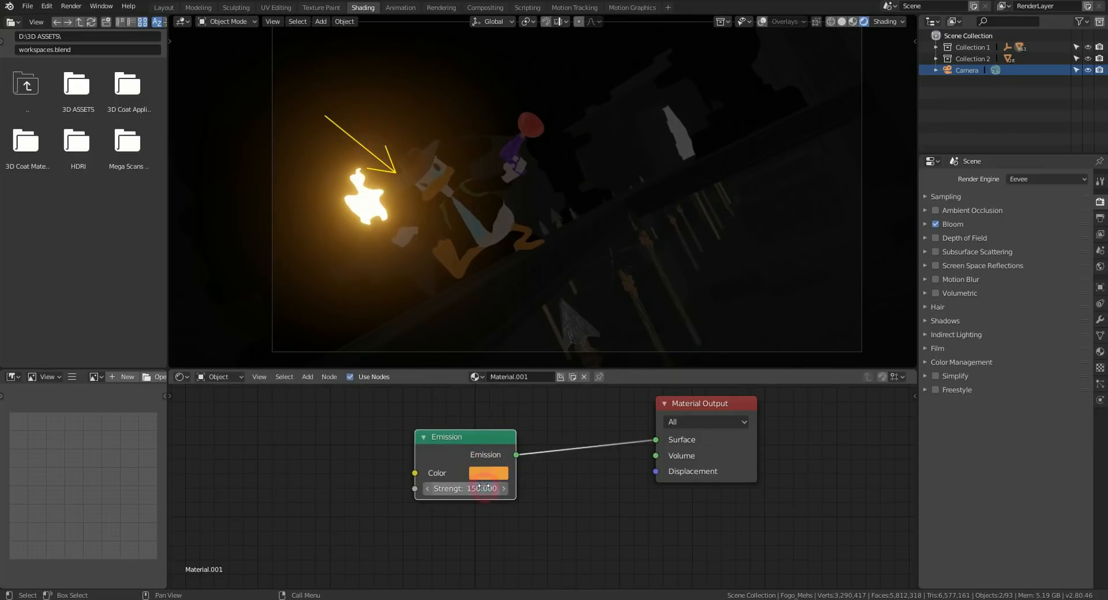
pyautogui.click(488, 474)
pyautogui.click(561, 345)
pyautogui.moveTo(539, 297)
pyautogui.mouseDown()
pyautogui.moveTo(527, 282)
pyautogui.moveTo(530, 353)
pyautogui.moveTo(512, 356)
pyautogui.mouseUp()
# - Try emission strengths of 1 and 10 on the flame material, ending with the strength at 150
pyautogui.moveTo(471, 489); pyautogui.dragTo(482, 488)
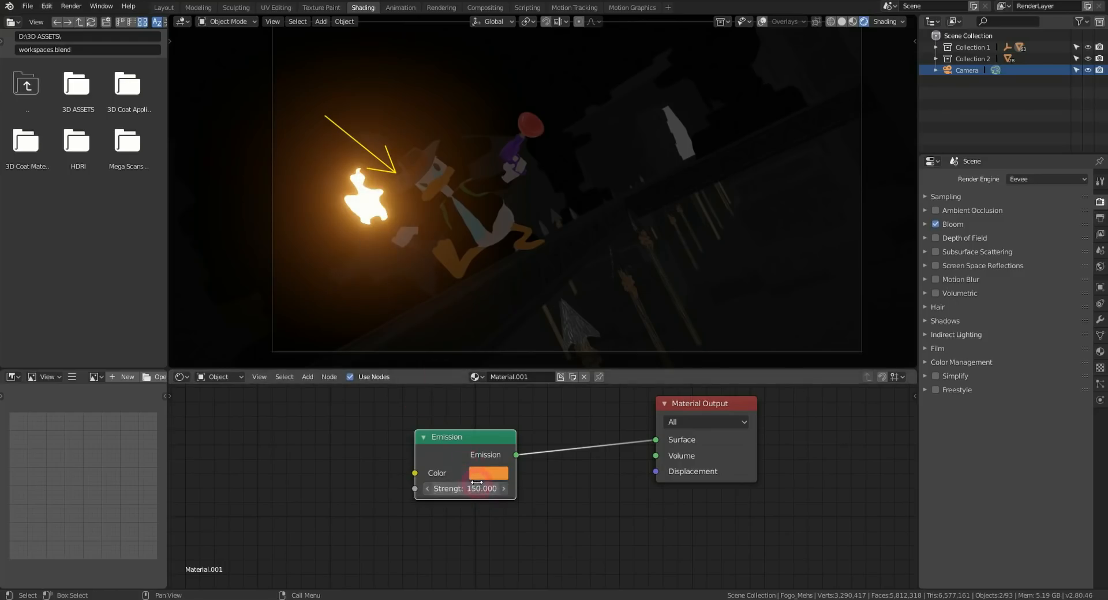
pyautogui.hotkey('ctrl', 'z')
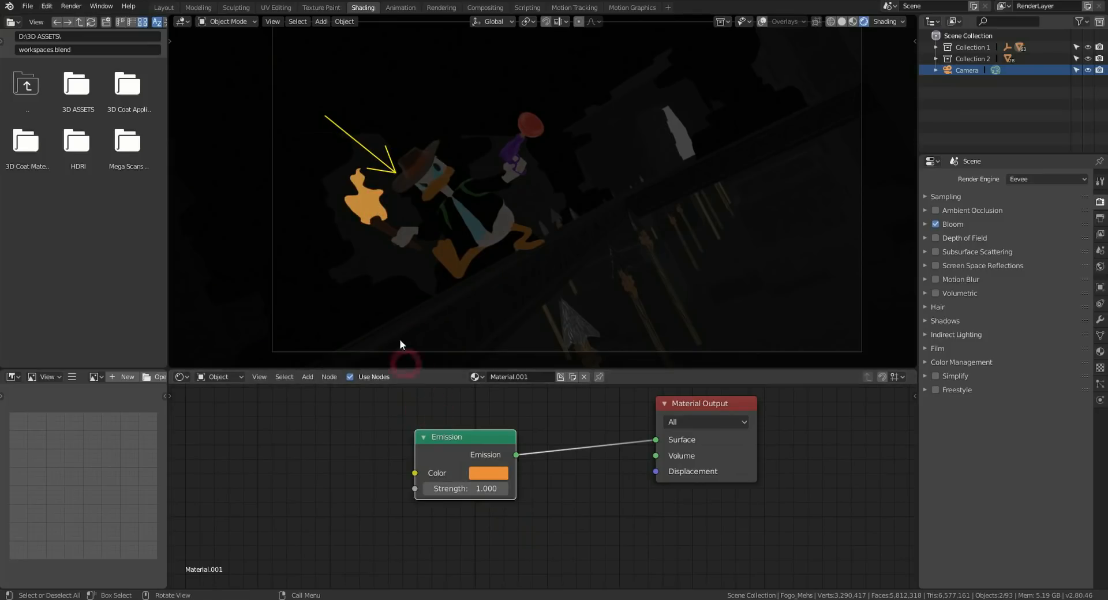
pyautogui.click(481, 489)
pyautogui.write('10')
pyautogui.press('Return')
pyautogui.click(483, 488)
pyautogui.write('150')
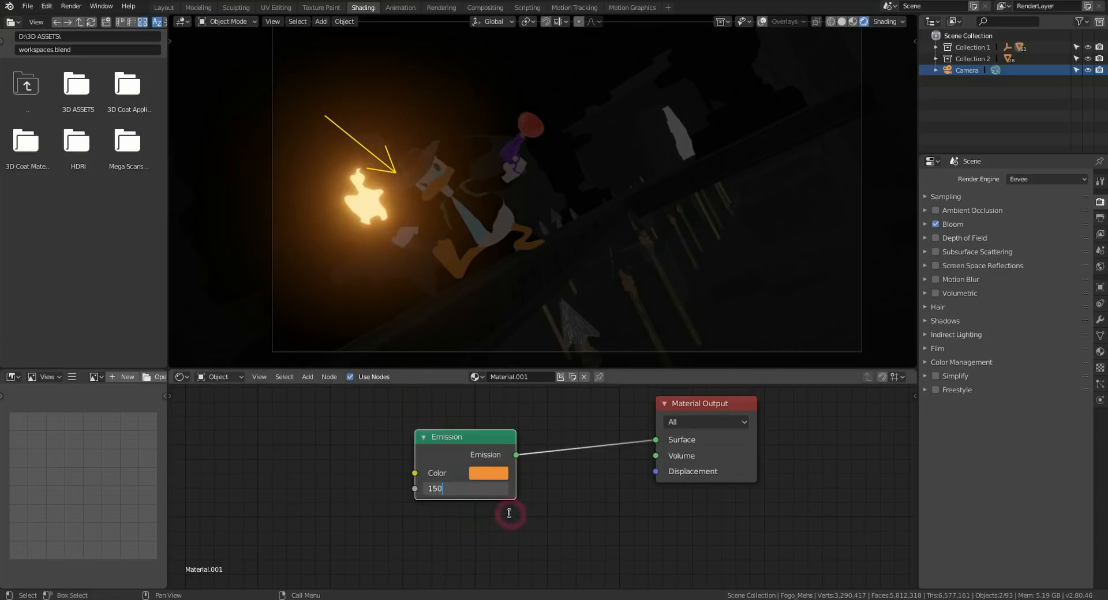
pyautogui.press('Return')
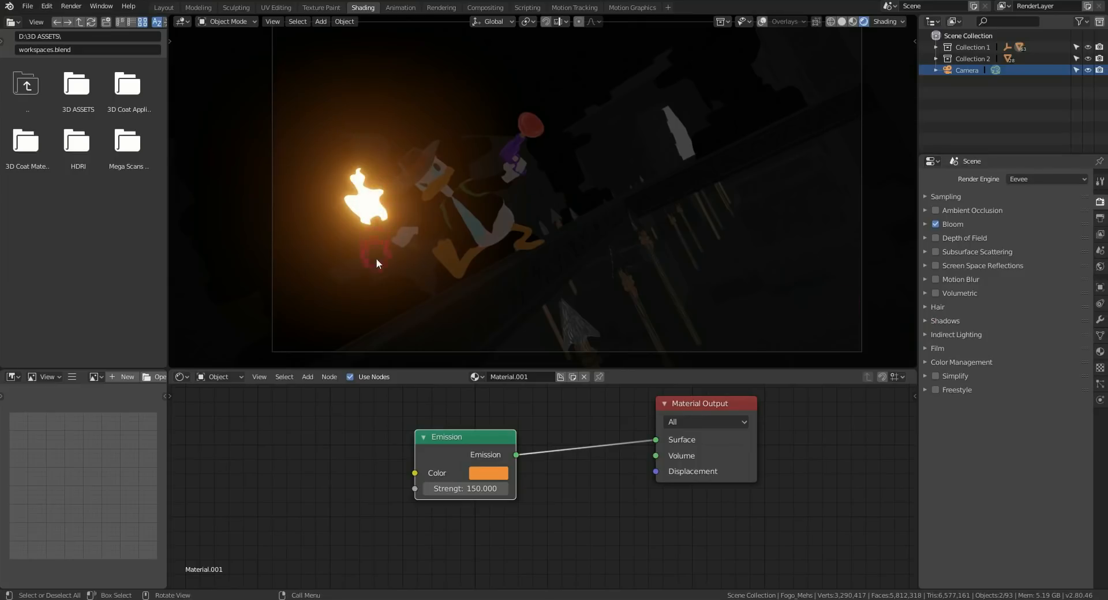
# - Show the viewport overlays again and snap the 3D cursor to the selected flame mesh
pyautogui.rightClick(368, 206)
pyautogui.moveTo(369, 205)
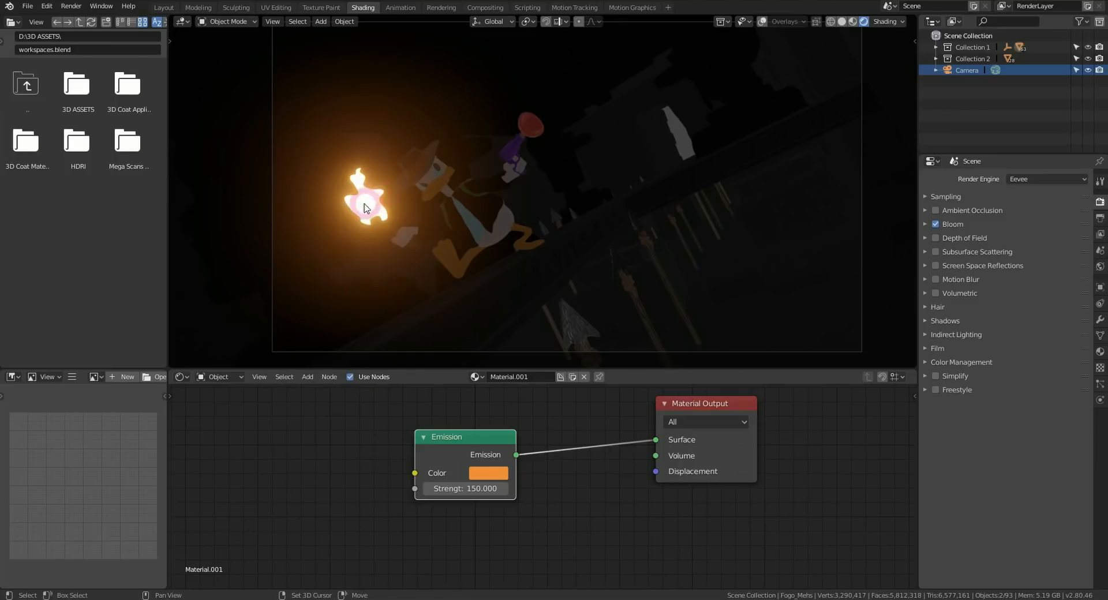
pyautogui.click(762, 22)
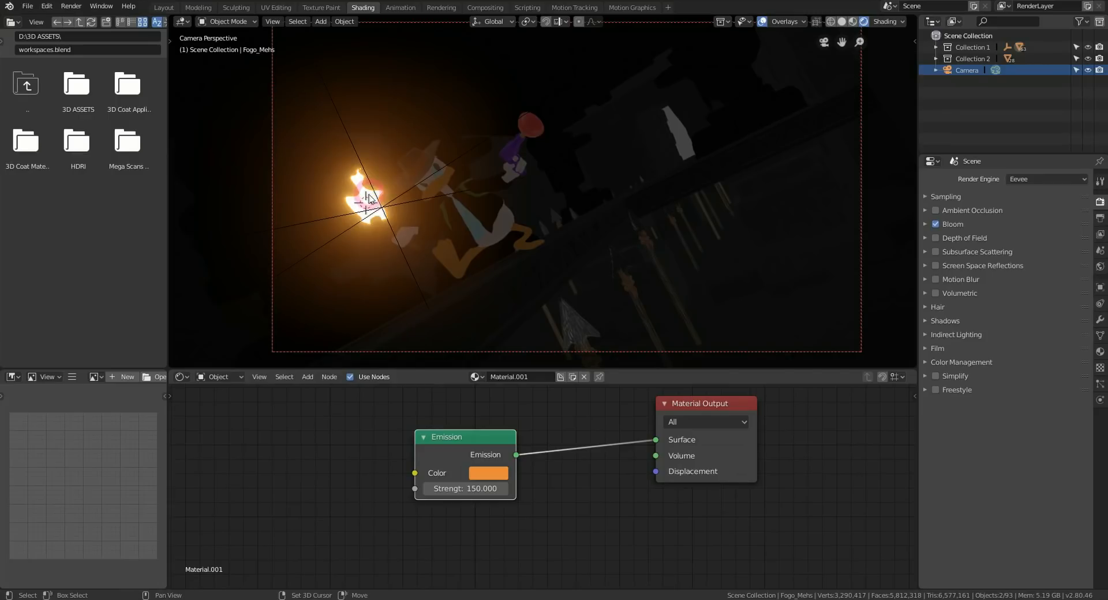
pyautogui.hotkey('shift', 's')
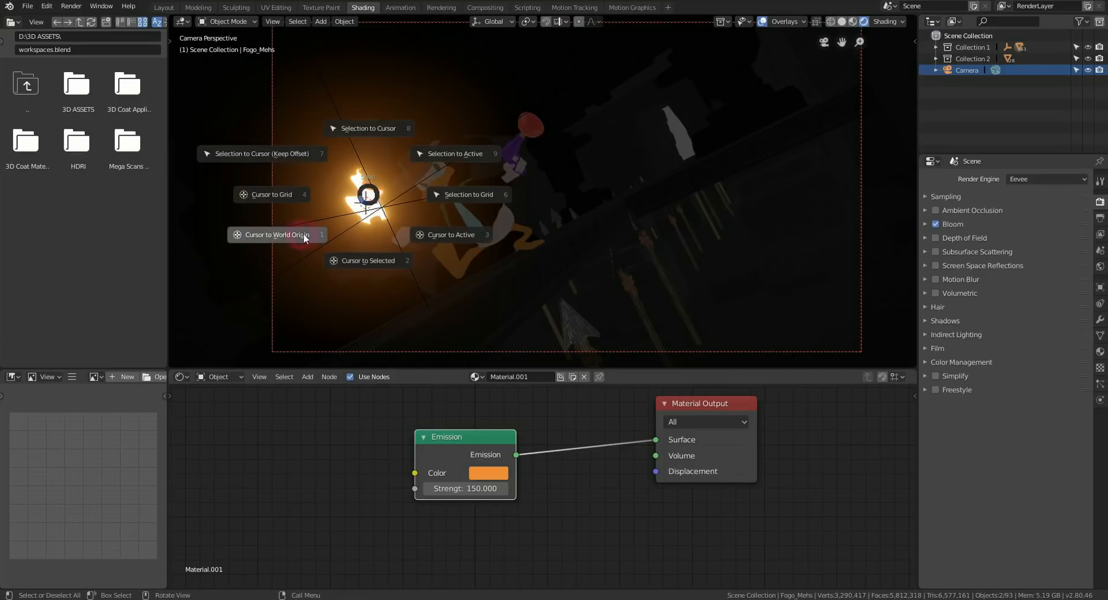
pyautogui.click(368, 261)
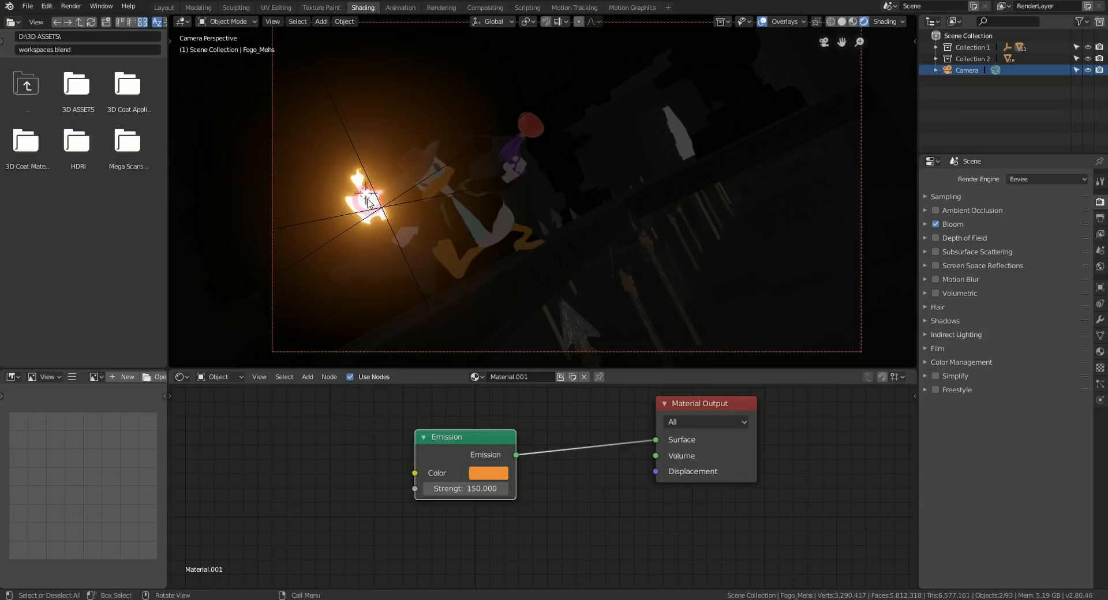
# - Leave the camera view and add a point light at the 3D cursor inside the flame
pyautogui.press('KP_0')
pyautogui.moveTo(555, 234); pyautogui.dragTo(504, 205, button='middle')
pyautogui.moveTo(437, 198); pyautogui.dragTo(394, 192, button='middle')
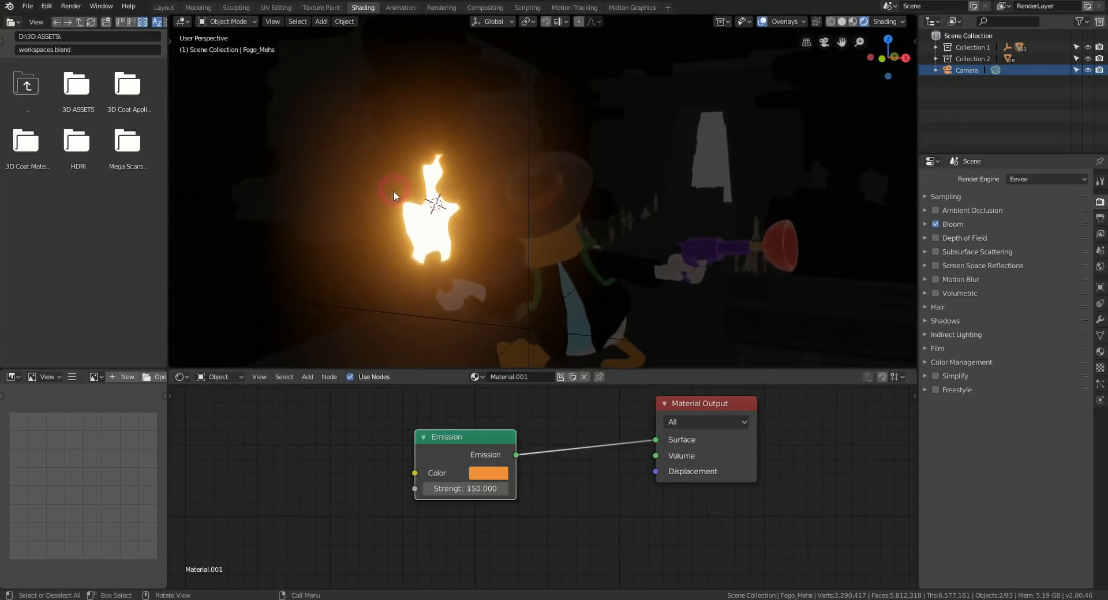
pyautogui.click(787, 22)
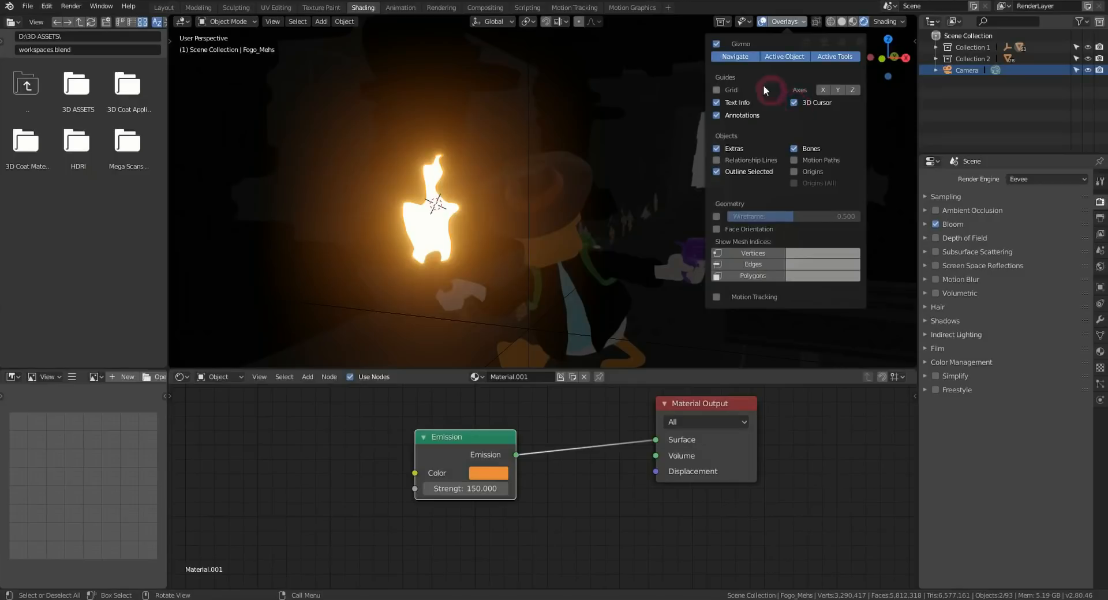
pyautogui.moveTo(426, 220)
pyautogui.mouseDown(button='middle')
pyautogui.moveTo(498, 233)
pyautogui.moveTo(444, 215)
pyautogui.mouseUp(button='middle')
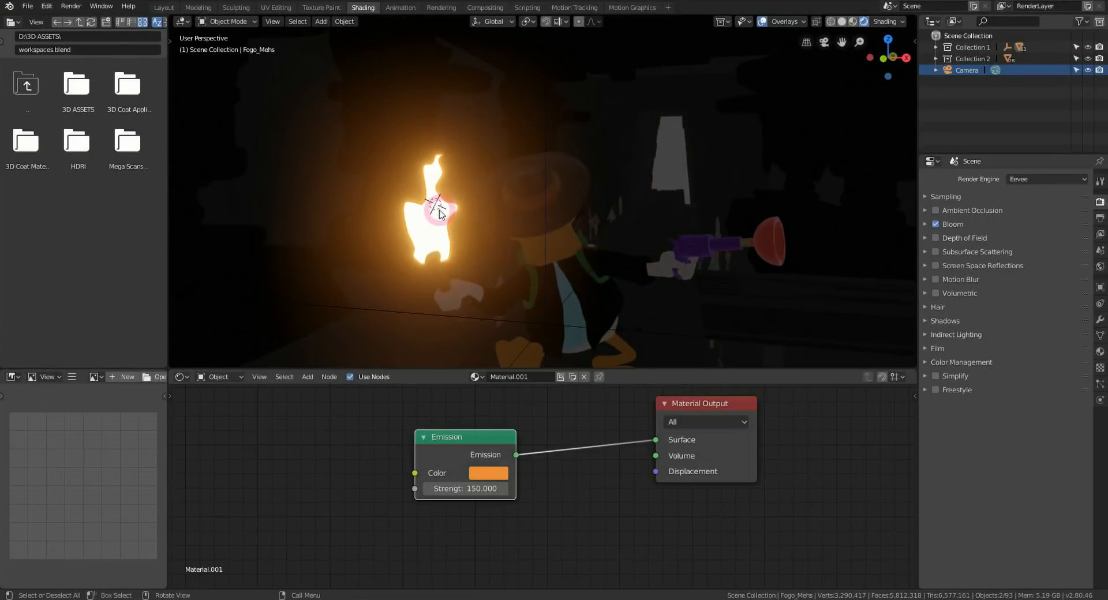
pyautogui.hotkey('shift', 'a')
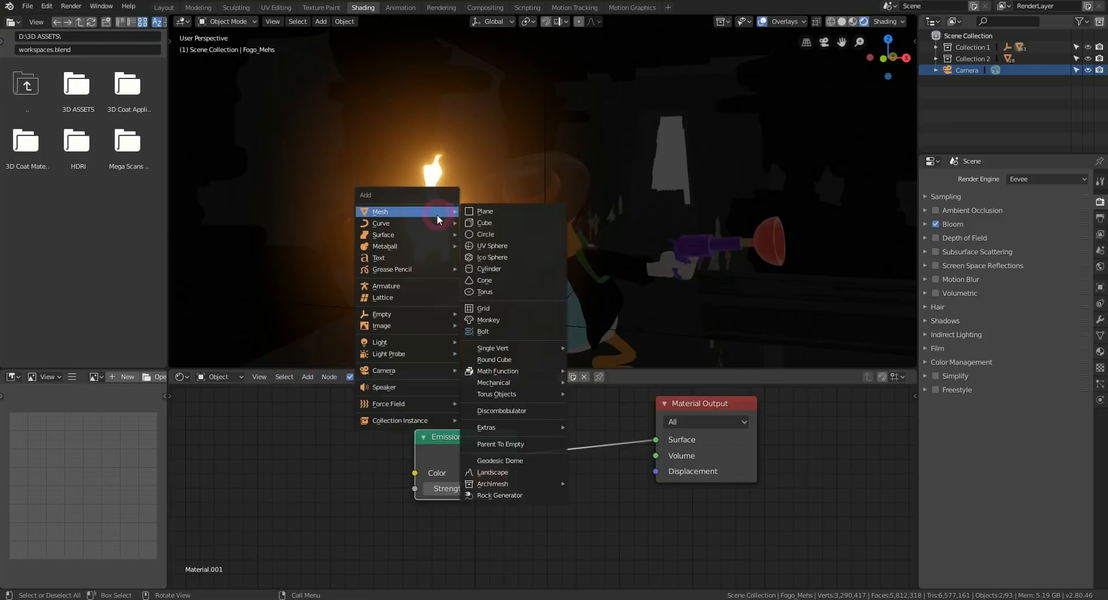
pyautogui.moveTo(447, 347)
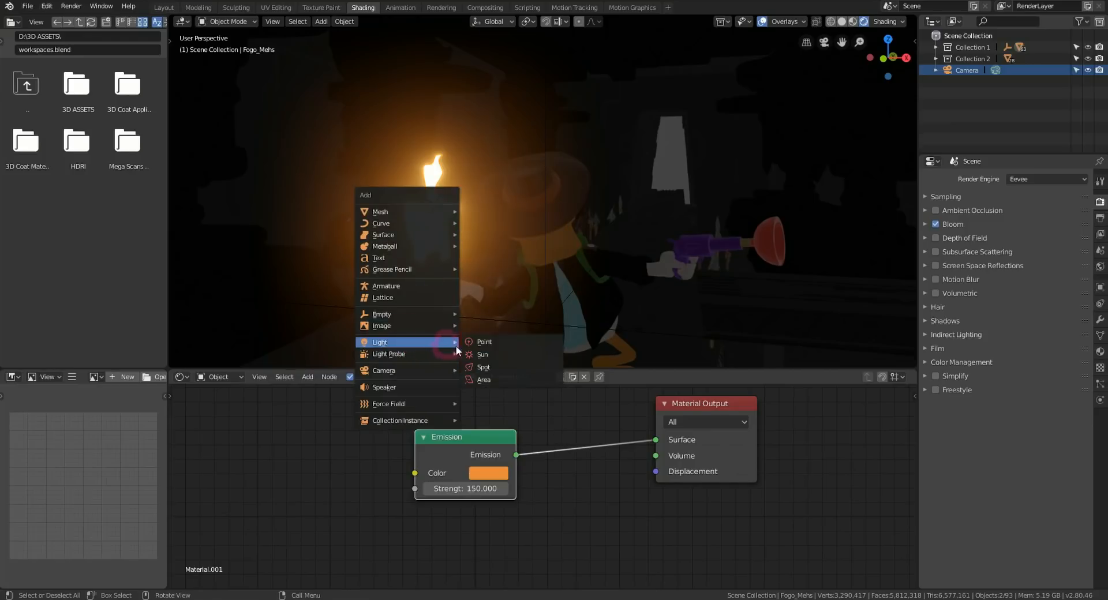
pyautogui.click(491, 344)
pyautogui.moveTo(473, 205); pyautogui.dragTo(392, 191, button='middle')
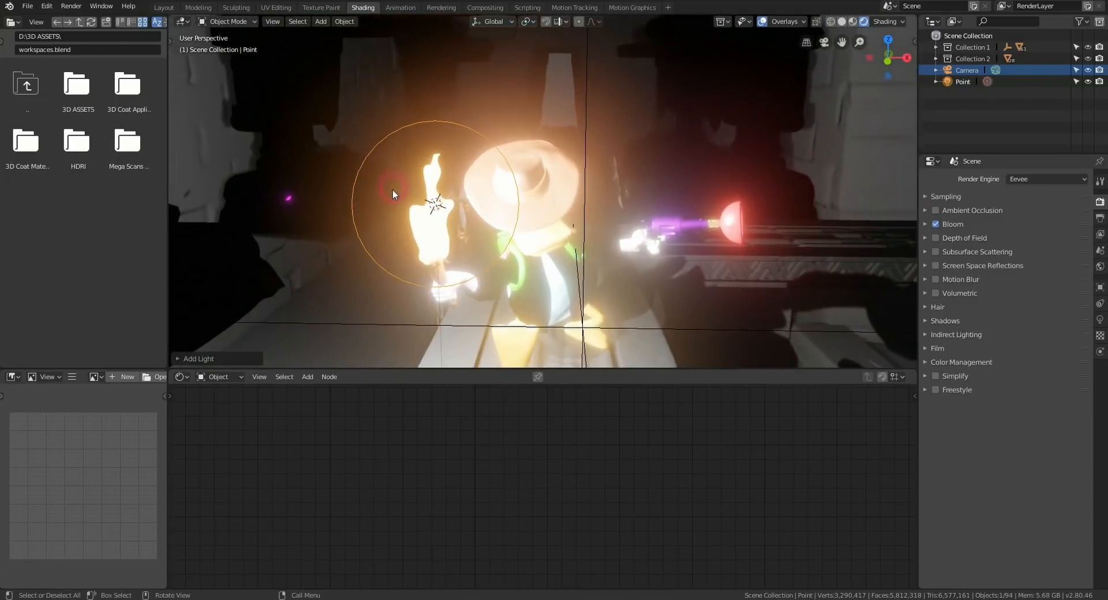
pyautogui.click(320, 26)
pyautogui.moveTo(321, 38)
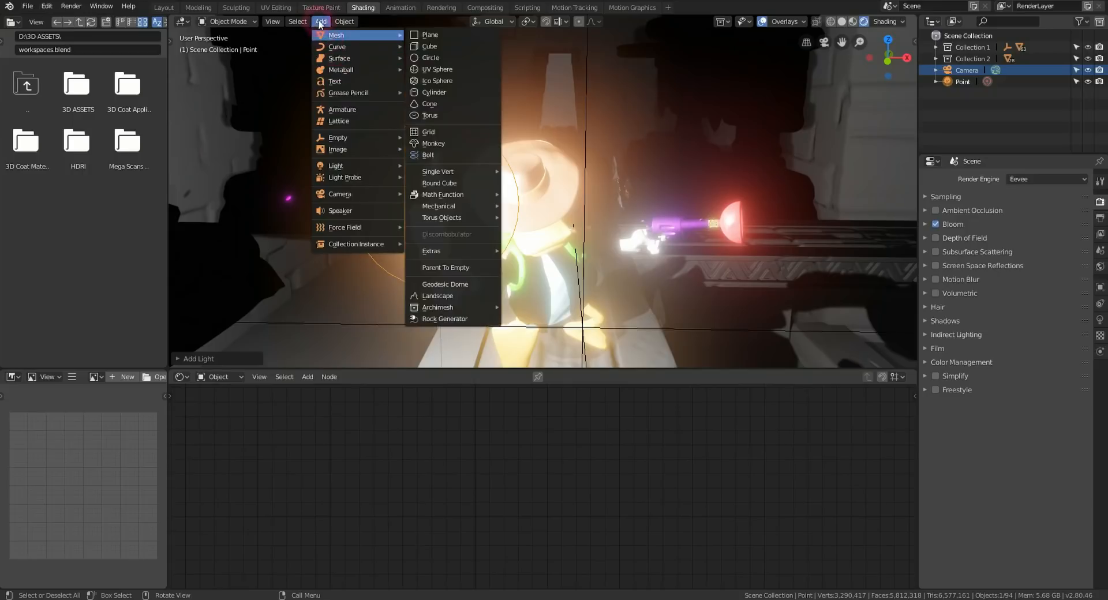
pyautogui.moveTo(361, 167)
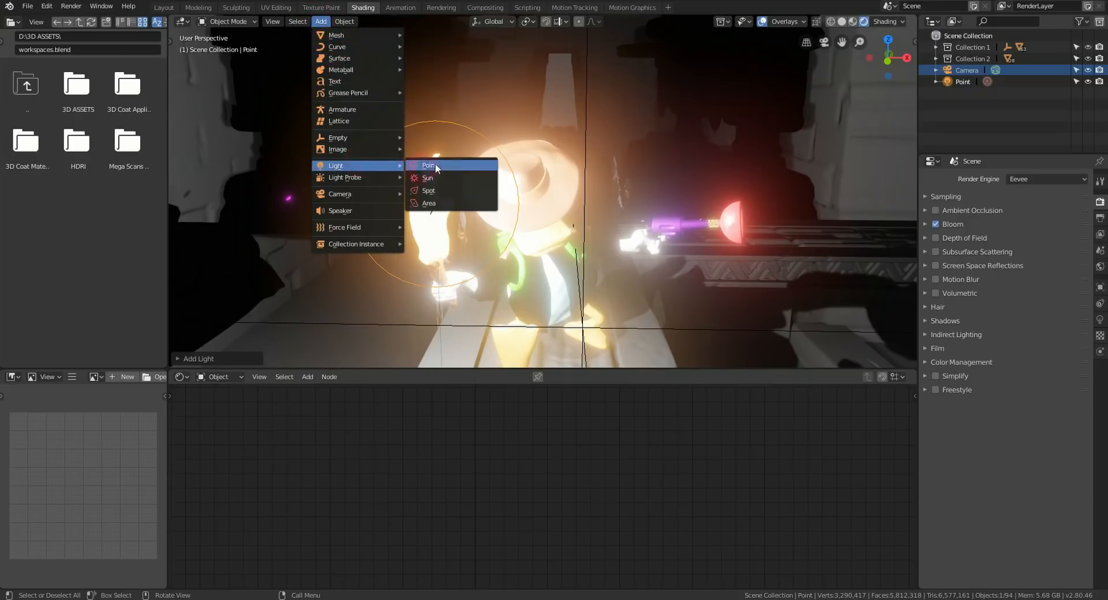
pyautogui.click(443, 163)
# - Move the point light out of the flame to the side facing away from the character
pyautogui.moveTo(430, 216); pyautogui.dragTo(458, 176, button='middle')
pyautogui.press('g')
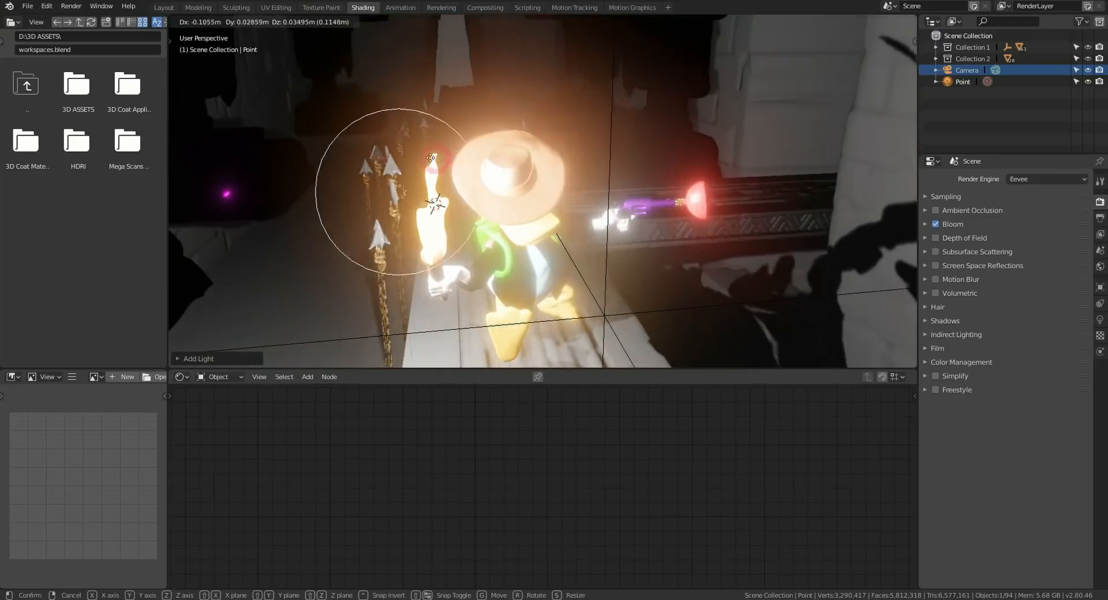
pyautogui.click(390, 164)
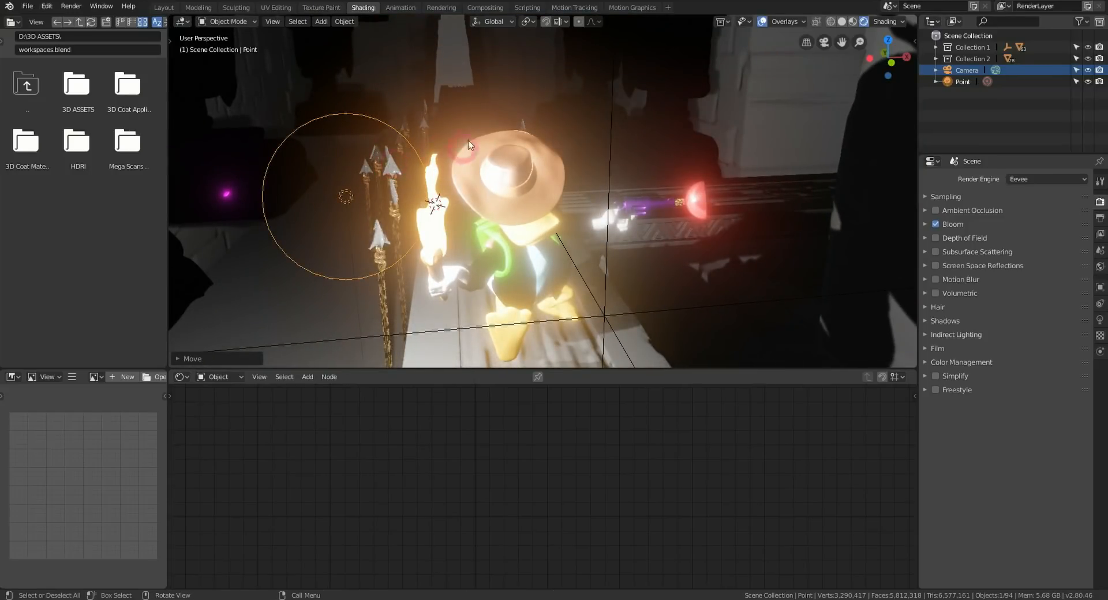
# - Select the flame mesh and frame the view on it to check the light's position around the character
pyautogui.click(465, 134)
pyautogui.moveTo(465, 134); pyautogui.dragTo(266, 143, button='middle')
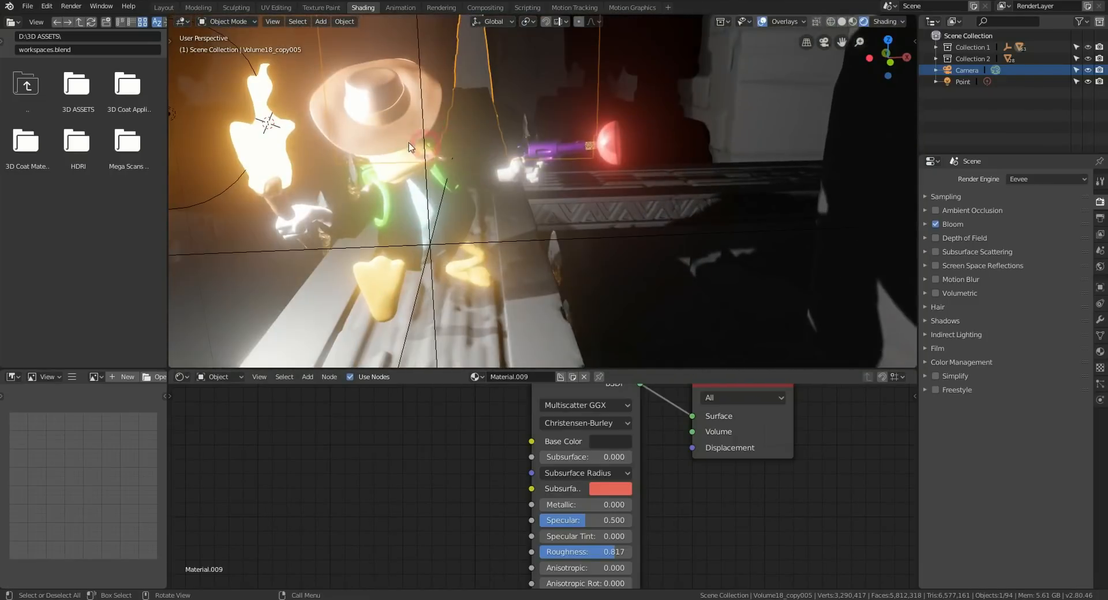
pyautogui.keyDown('shift'); pyautogui.click(271, 150); pyautogui.keyUp('shift')
pyautogui.press('`')
pyautogui.click(323, 184)
pyautogui.moveTo(504, 152); pyautogui.dragTo(493, 131, button='middle')
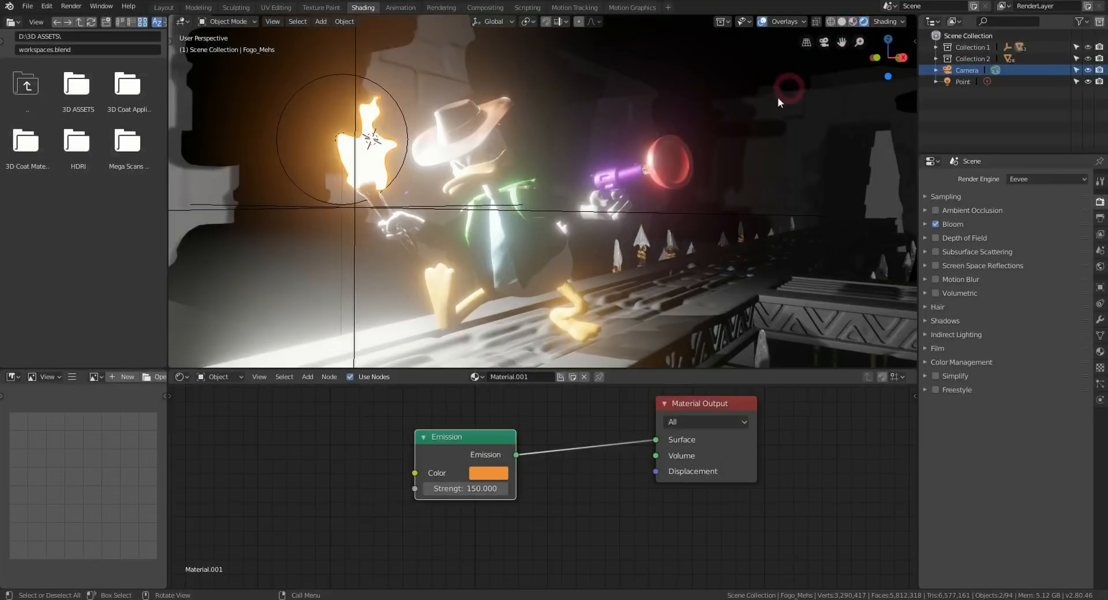
pyautogui.moveTo(483, 158); pyautogui.dragTo(365, 151, button='middle')
# - Select the point light beside the torch and move it back close to the flame
pyautogui.click(291, 128)
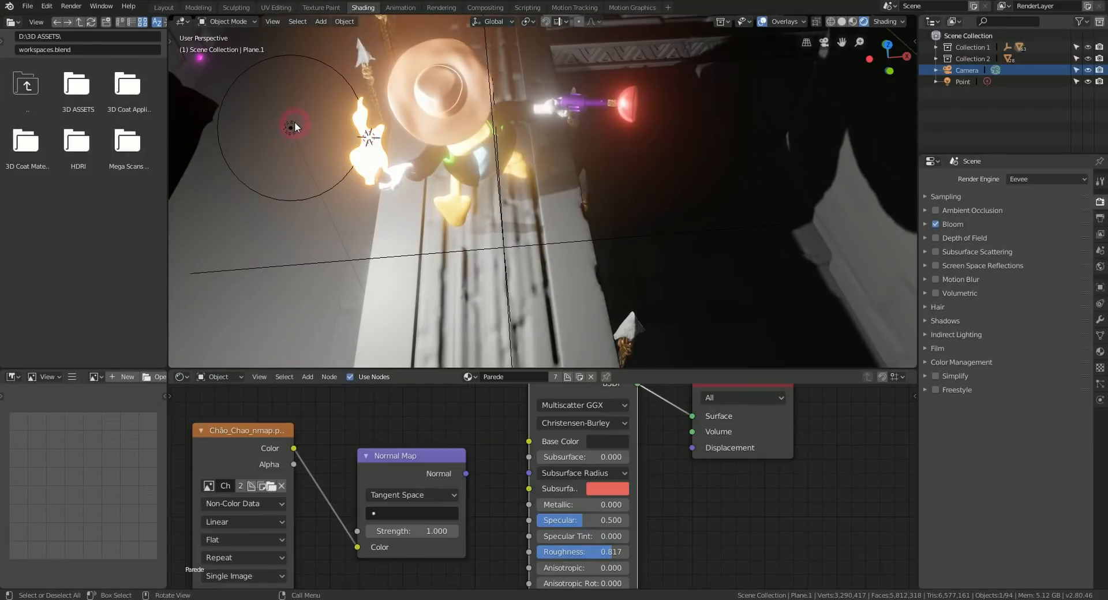
pyautogui.click(290, 130)
pyautogui.moveTo(289, 136); pyautogui.dragTo(457, 89, button='middle')
pyautogui.press('g')
pyautogui.click(508, 166)
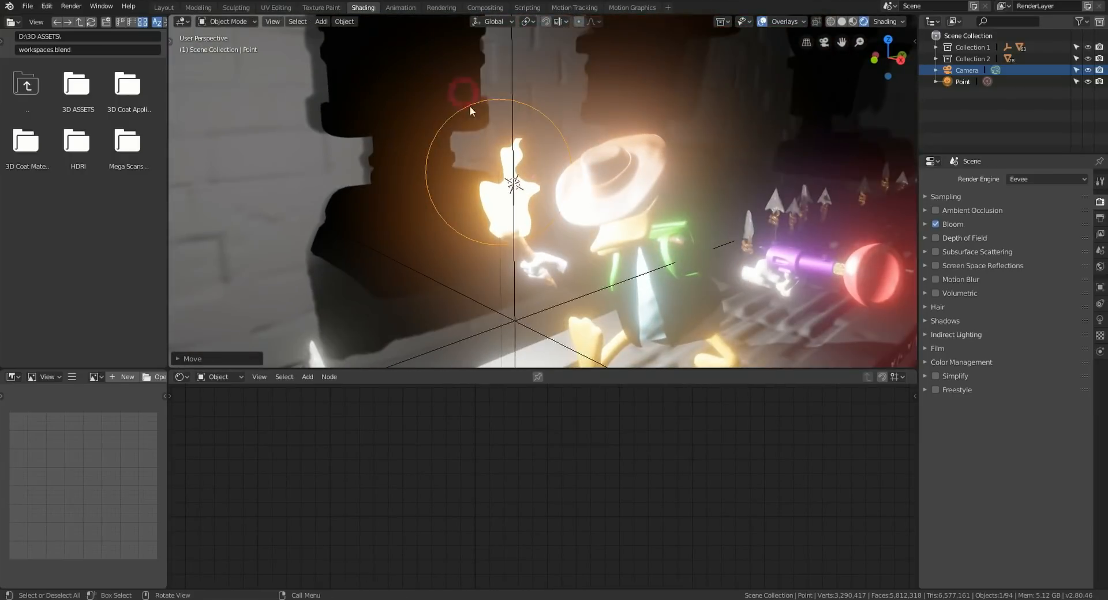
pyautogui.press('g')
pyautogui.click(505, 140)
pyautogui.moveTo(505, 139); pyautogui.dragTo(522, 154, button='middle')
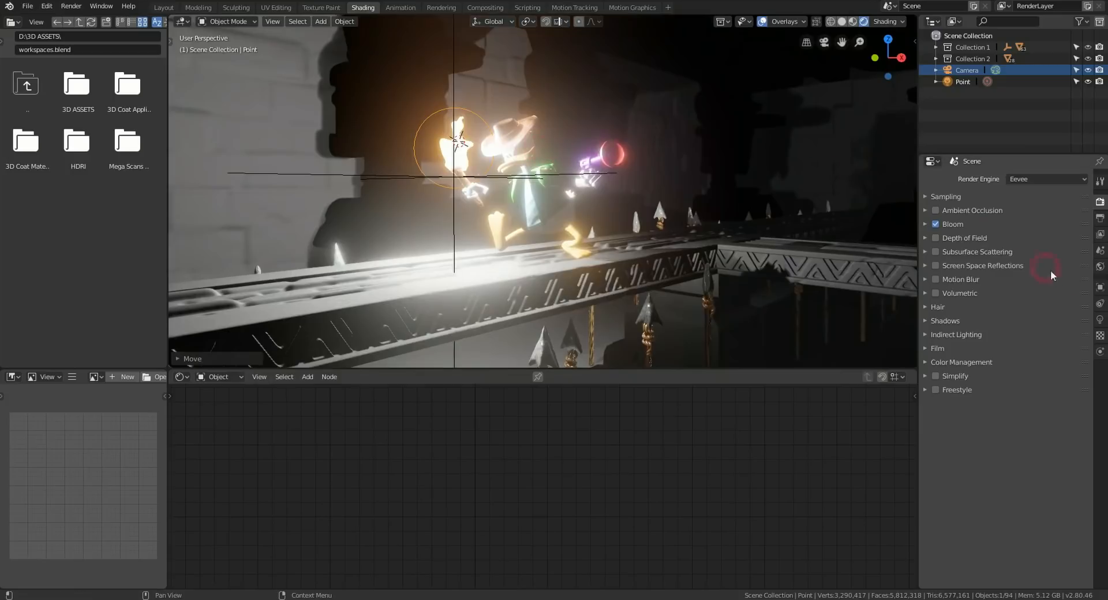
# - Set the point light's colour to orange and its power to 2 W
pyautogui.click(1101, 319)
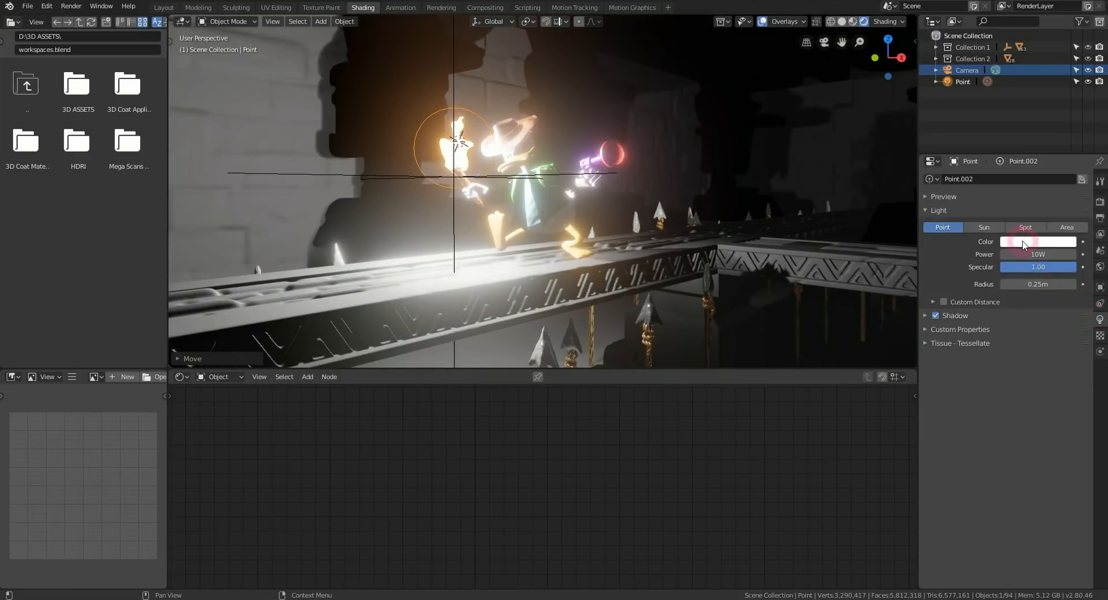
pyautogui.click(1022, 242)
pyautogui.moveTo(1010, 145); pyautogui.dragTo(1007, 156)
pyautogui.moveTo(549, 165); pyautogui.dragTo(578, 166, button='middle')
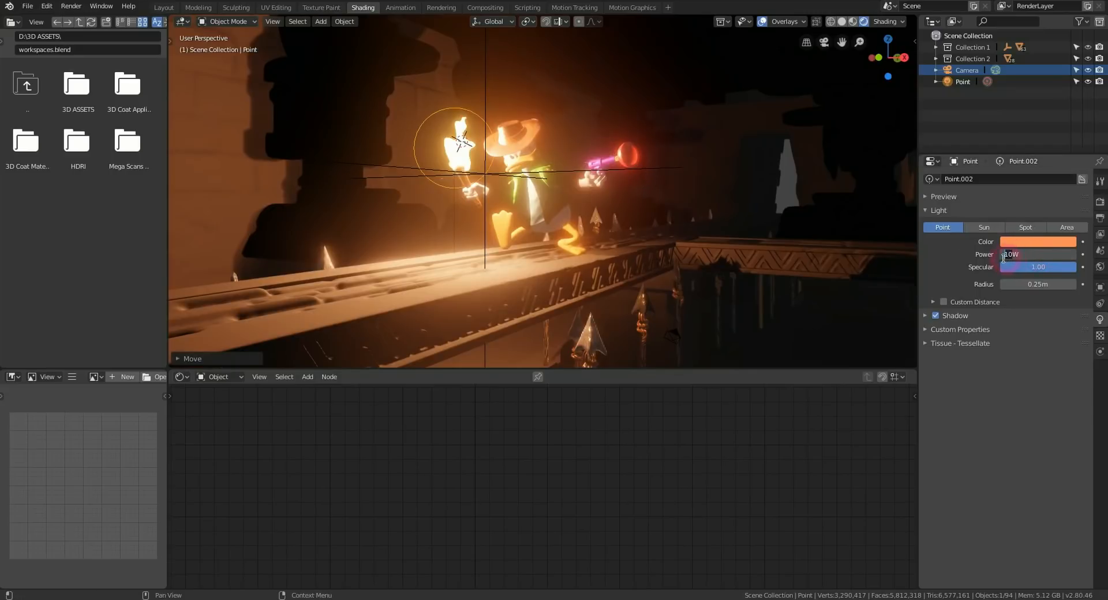
pyautogui.press('Return')
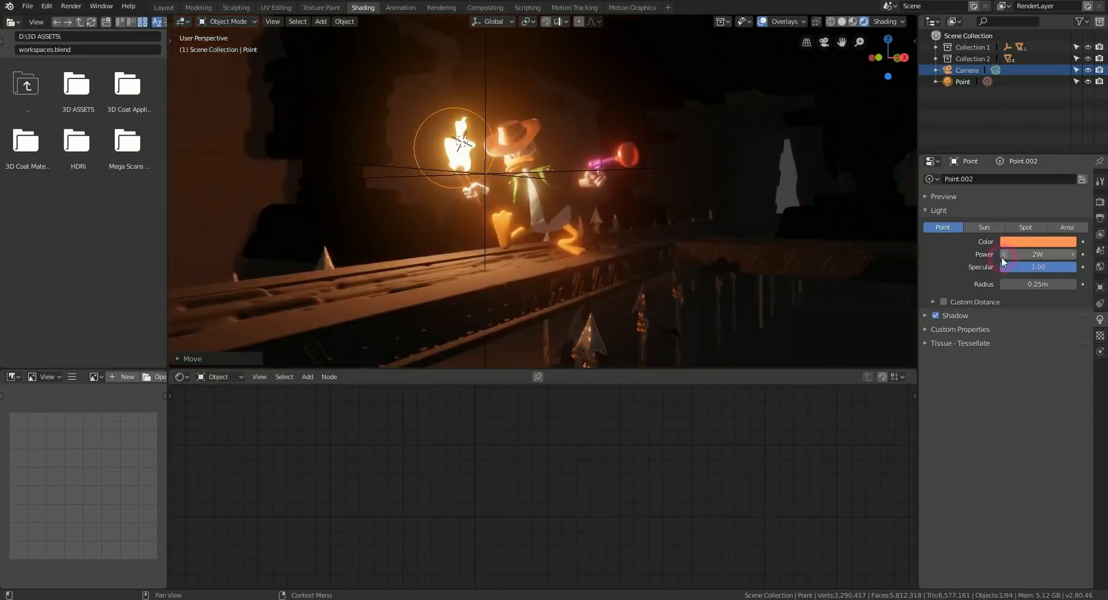
# - Place the 3D cursor at the doorway behind the character and add an area light there
pyautogui.moveTo(601, 134); pyautogui.dragTo(563, 133)
pyautogui.moveTo(562, 133); pyautogui.dragTo(505, 133, button='middle')
pyautogui.scroll(3, 518, 130)
pyautogui.moveTo(527, 81); pyautogui.dragTo(600, 109, button='middle')
pyautogui.keyDown('shift'); pyautogui.rightClick(576, 99); pyautogui.keyUp('shift')
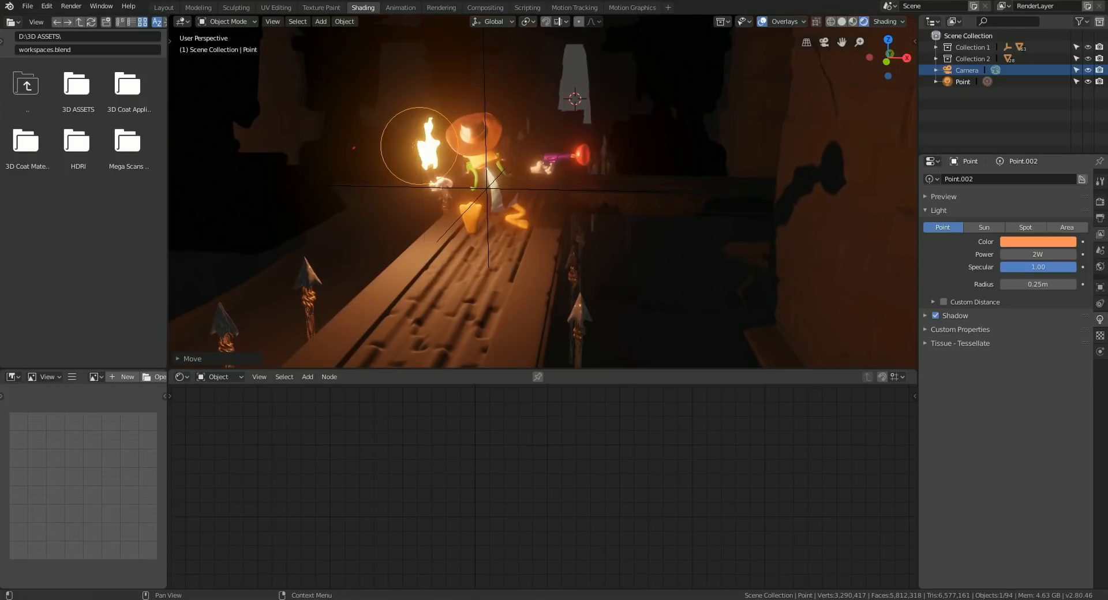
pyautogui.hotkey('shift', 'a')
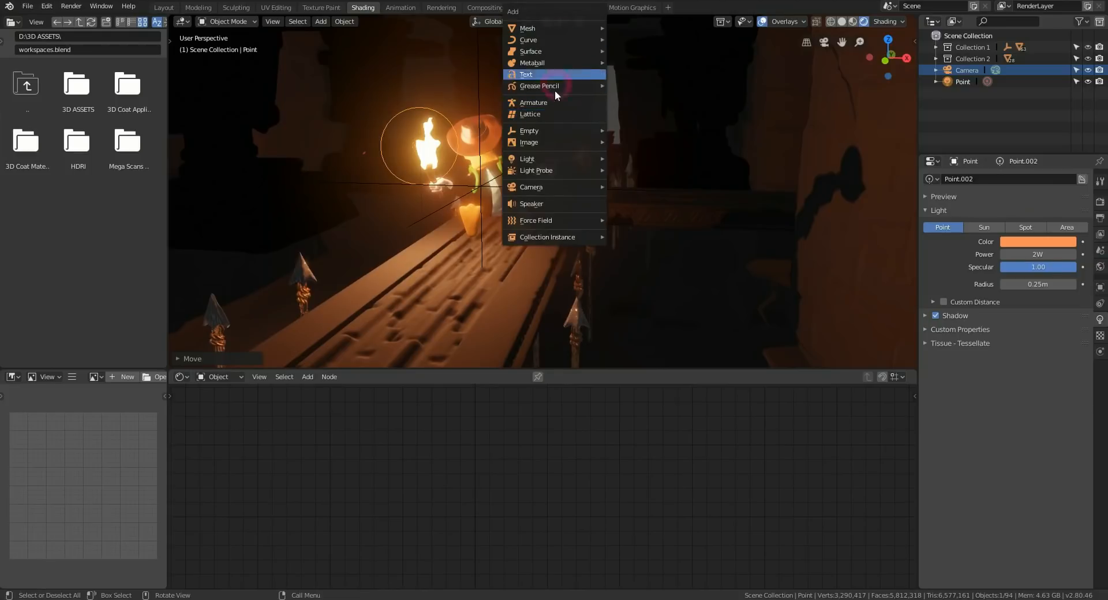
pyautogui.moveTo(557, 166)
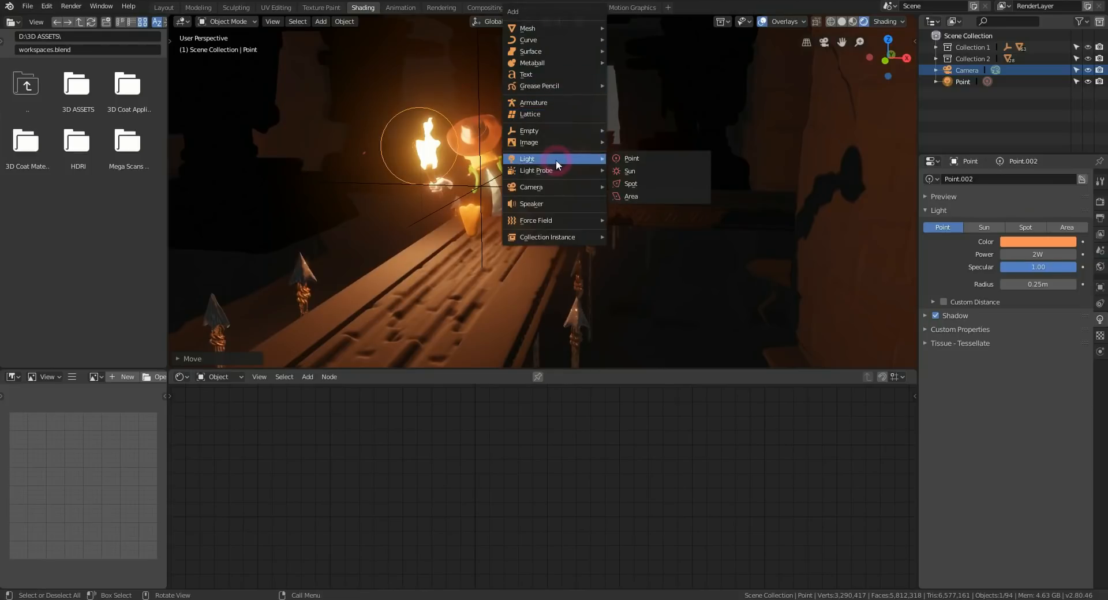
pyautogui.click(659, 194)
pyautogui.moveTo(601, 124); pyautogui.dragTo(573, 137, button='middle')
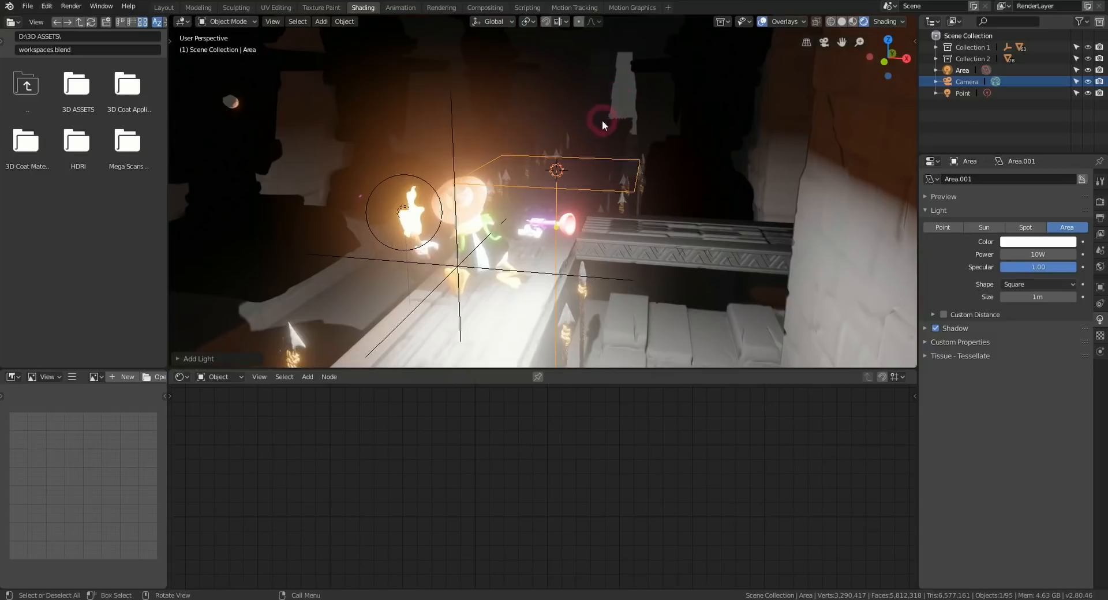
# - Rotate the area light -90° about the global X axis
pyautogui.moveTo(622, 95); pyautogui.dragTo(596, 139, button='middle')
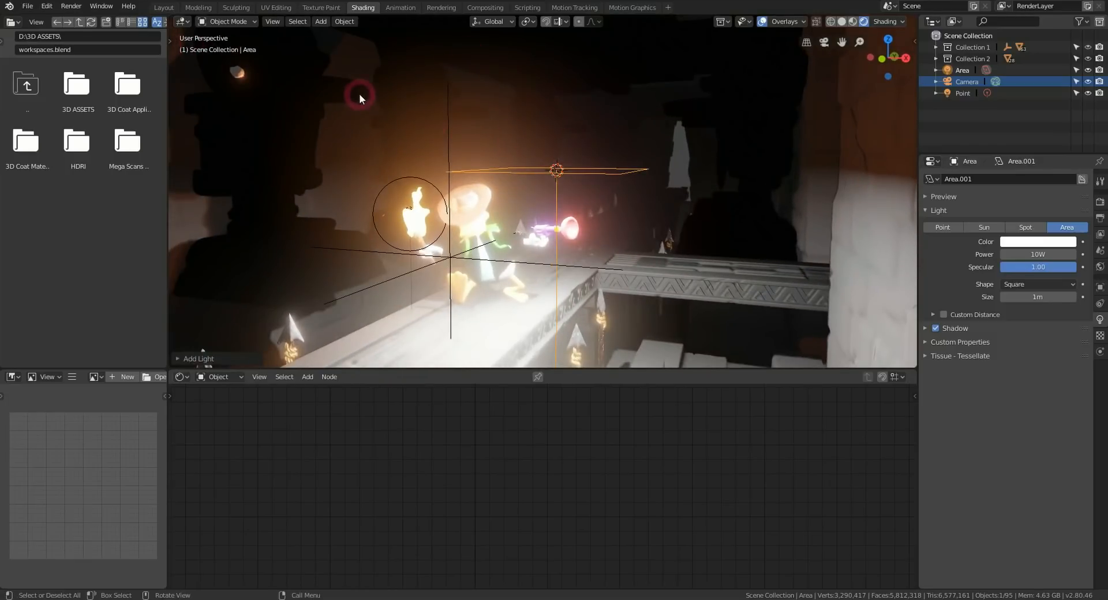
pyautogui.press('t')
pyautogui.click(185, 128)
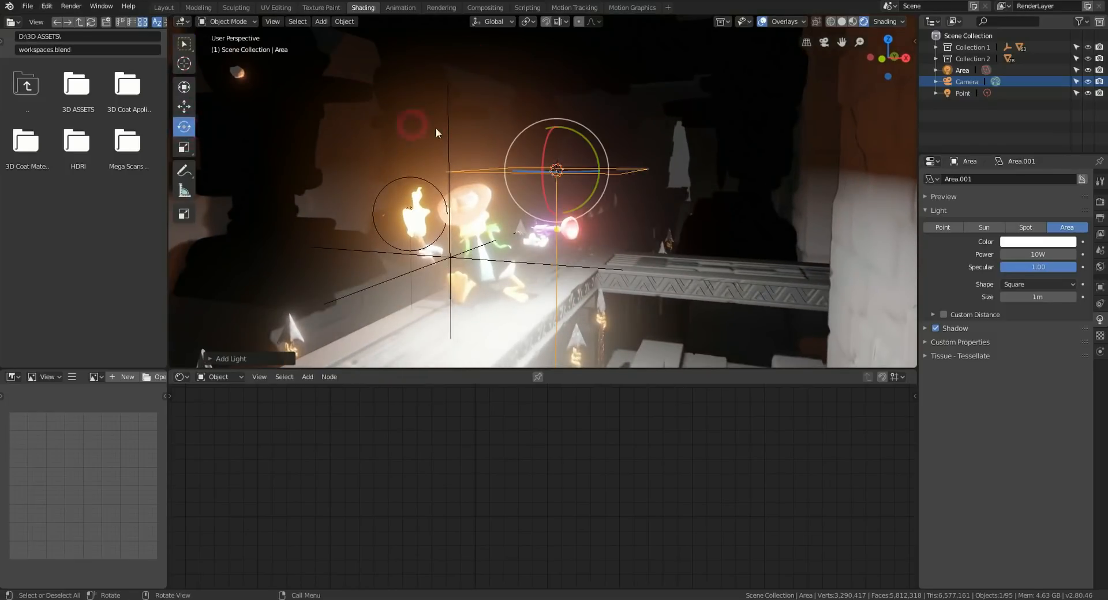
pyautogui.moveTo(552, 139); pyautogui.dragTo(587, 123)
pyautogui.click(218, 358)
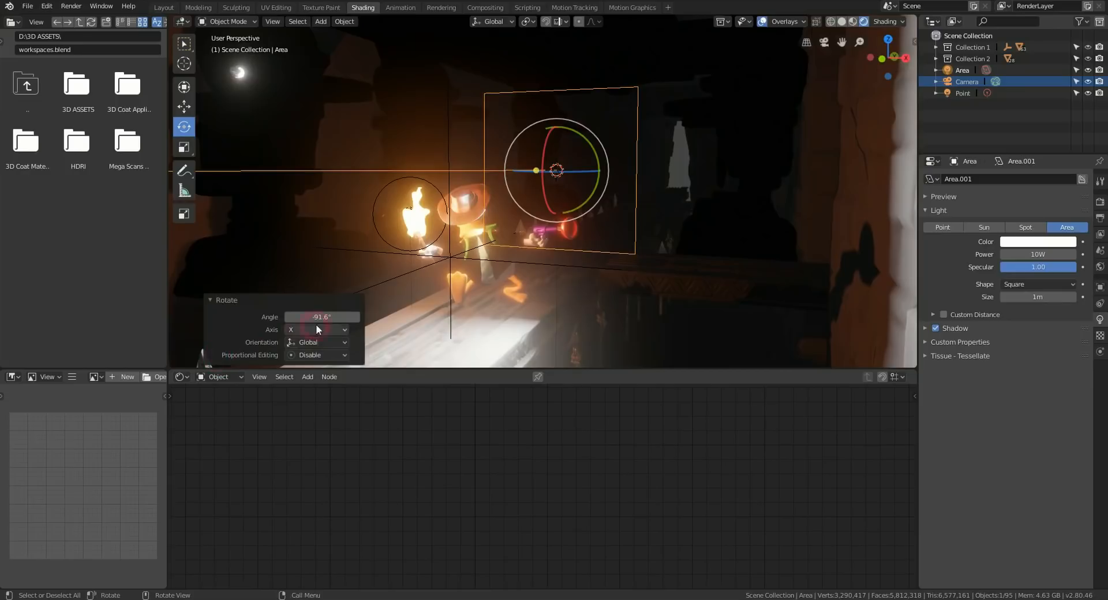
pyautogui.click(330, 315)
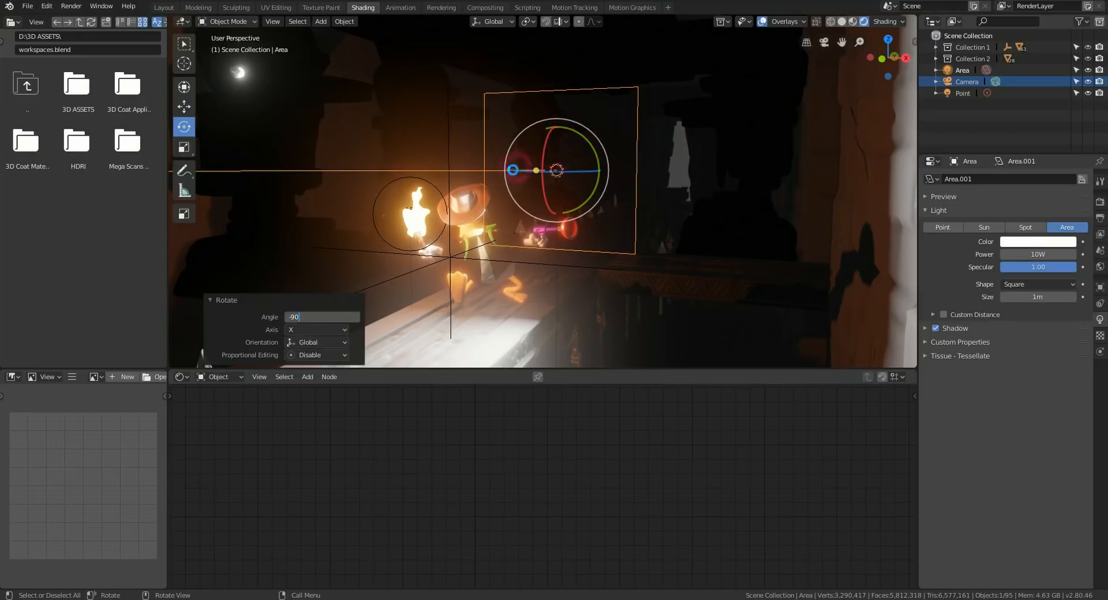
pyautogui.write('-90')
pyautogui.press('Return')
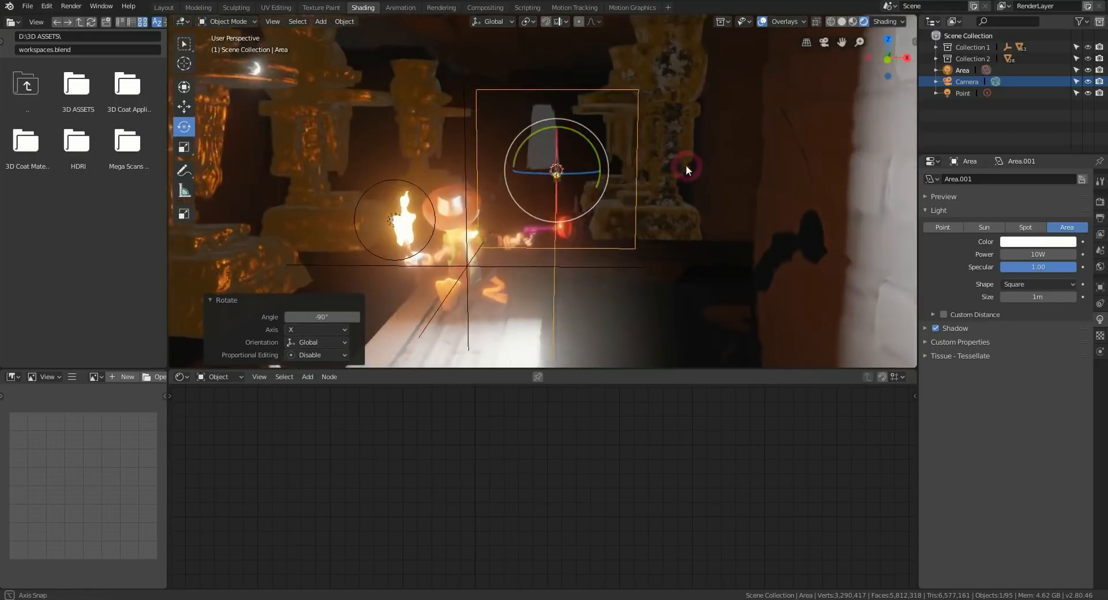
# - Move the area light back into the doorway at the far end of the bridge and enlarge it to about 1.39 m
pyautogui.click(184, 106)
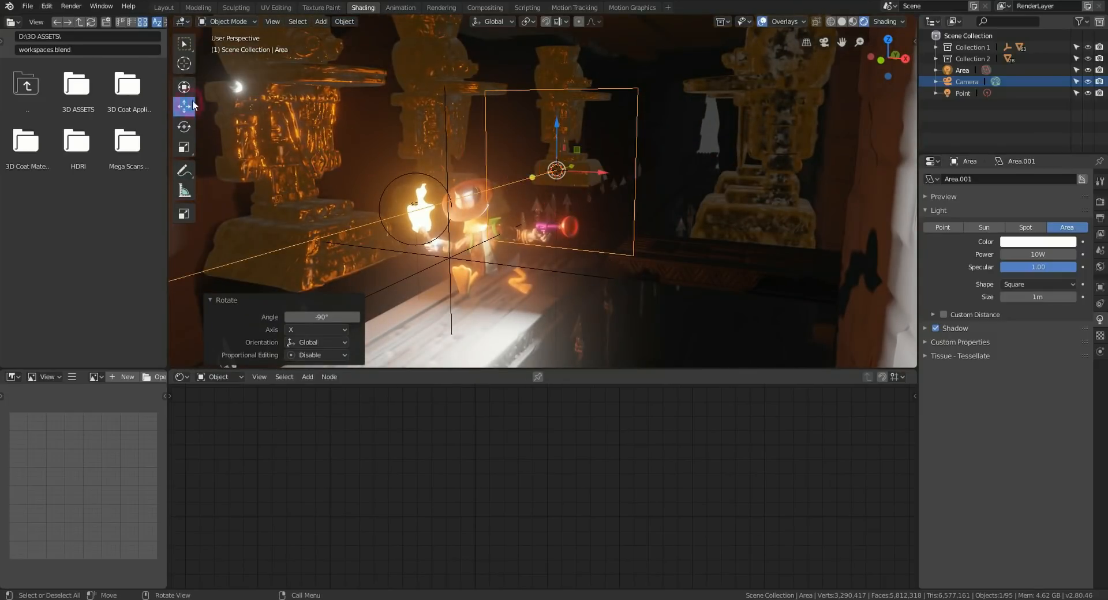
pyautogui.moveTo(574, 166); pyautogui.dragTo(738, 138)
pyautogui.moveTo(681, 116); pyautogui.dragTo(704, 124, button='middle')
pyautogui.moveTo(704, 124); pyautogui.dragTo(745, 129)
pyautogui.moveTo(744, 130); pyautogui.dragTo(658, 91, button='middle')
pyautogui.moveTo(678, 119); pyautogui.dragTo(675, 114)
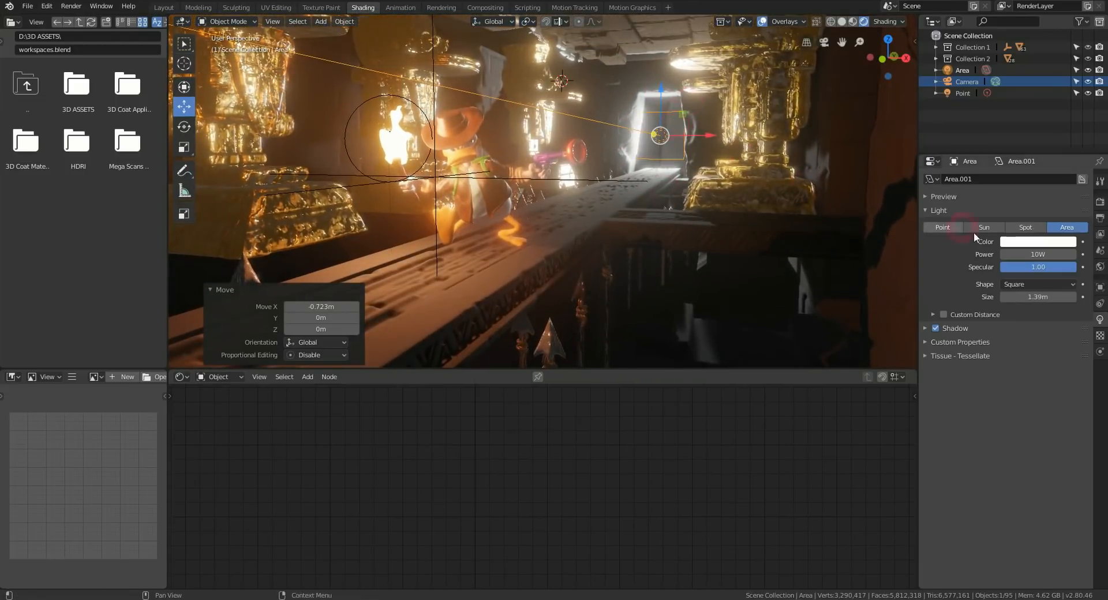
# - Change the area light's shape to Rectangle and size it to about 1.51 m by 2.69 m
pyautogui.click(1025, 284)
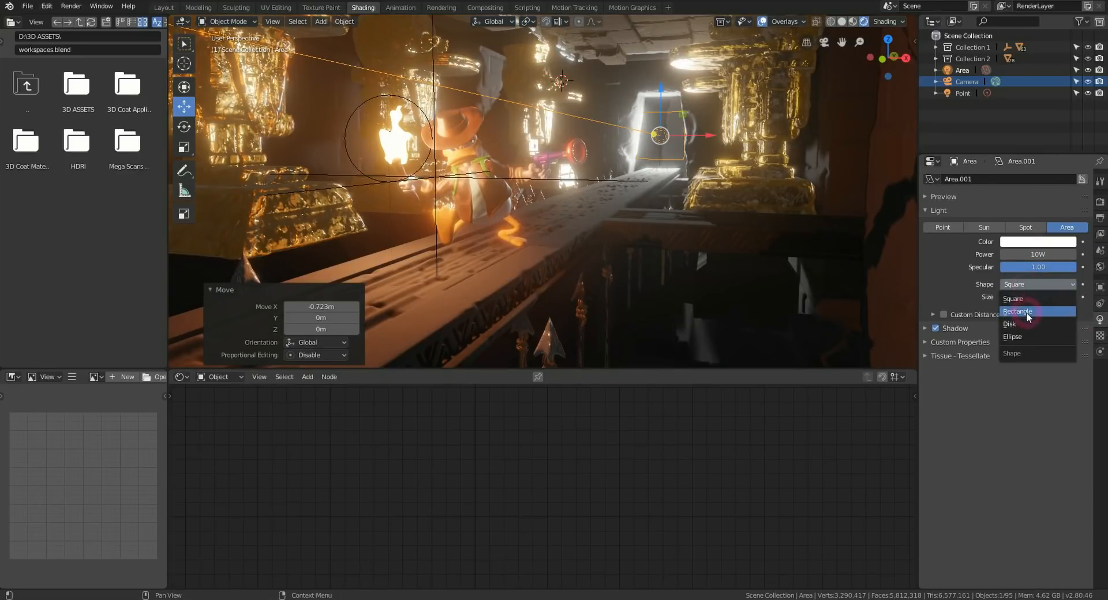
pyautogui.click(1026, 312)
pyautogui.moveTo(1037, 296); pyautogui.dragTo(1103, 307)
pyautogui.moveTo(657, 110); pyautogui.dragTo(672, 118, button='middle')
# - Set the area light's colour to a saturated cyan
pyautogui.click(1039, 245)
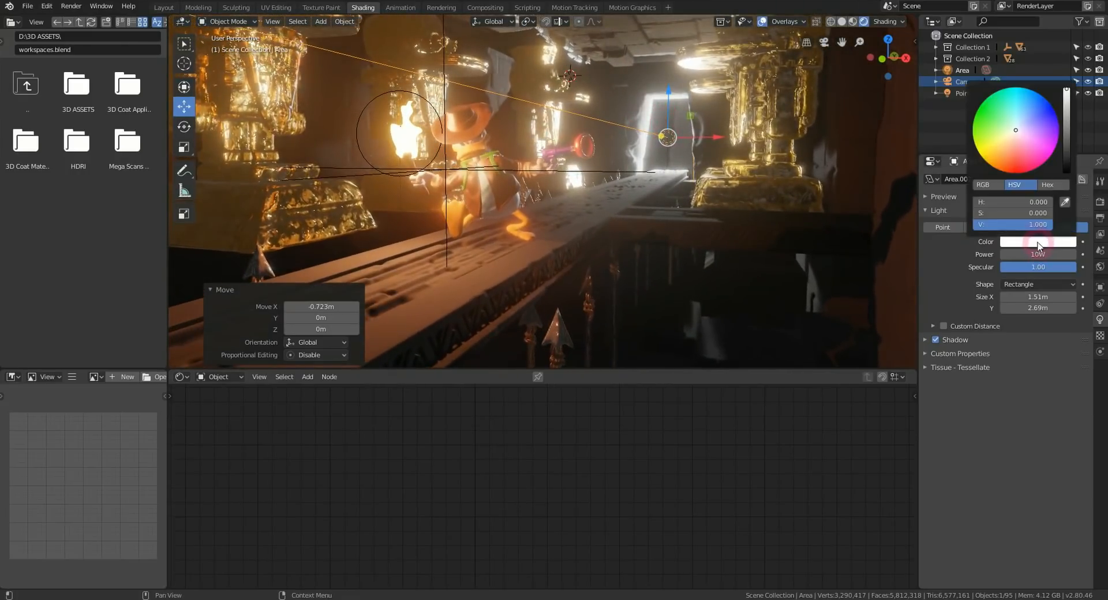
pyautogui.moveTo(1010, 128); pyautogui.dragTo(1020, 97)
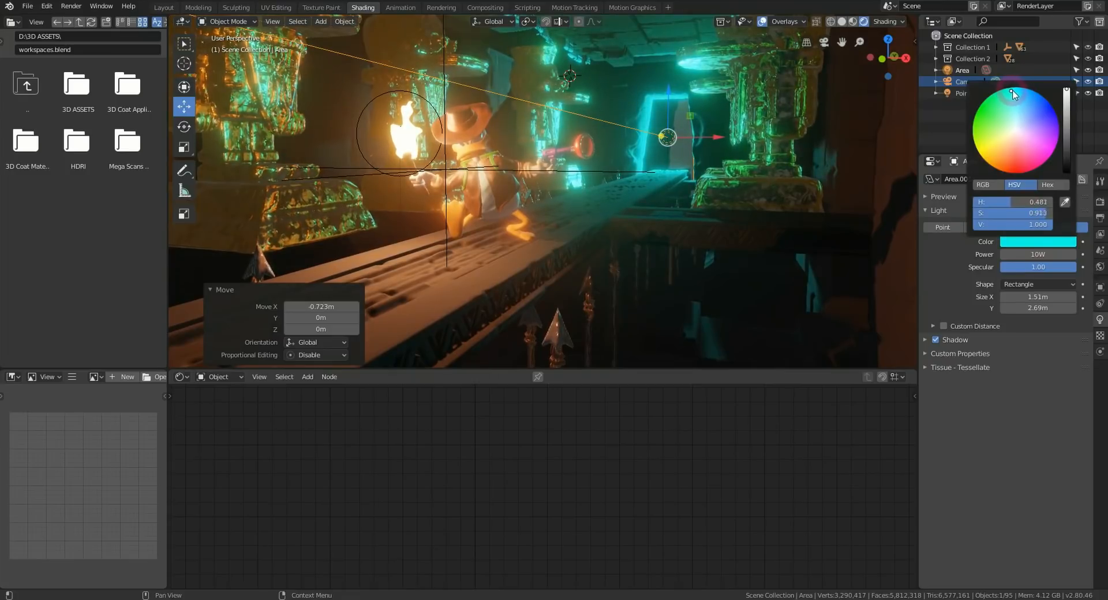
pyautogui.moveTo(603, 148); pyautogui.dragTo(593, 133, button='middle')
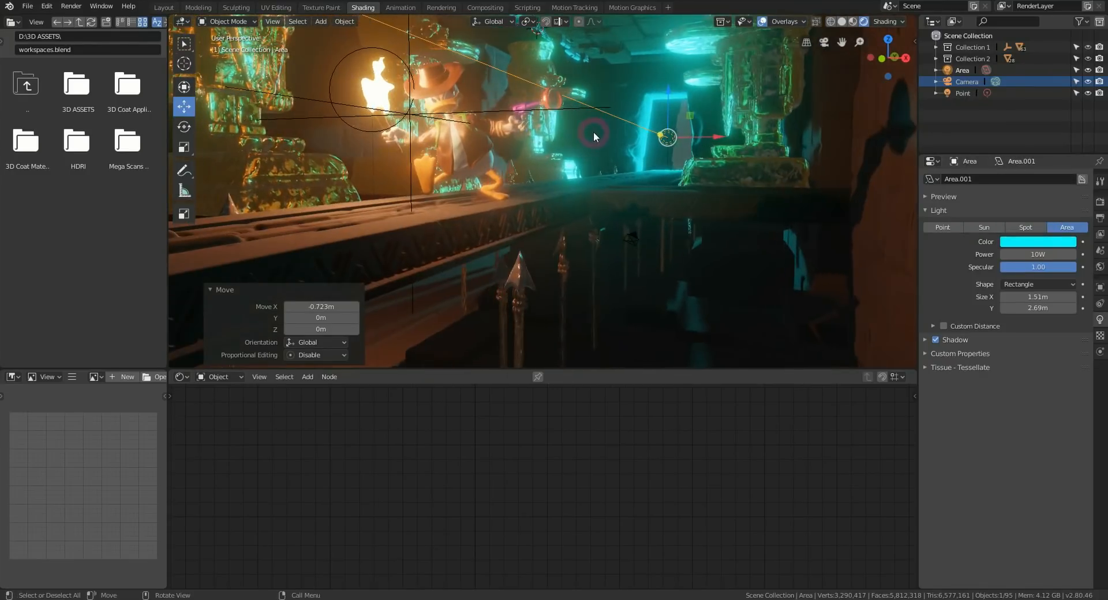
pyautogui.keyDown('shift'); pyautogui.moveTo(553, 114); pyautogui.dragTo(579, 188, button='middle'); pyautogui.keyUp('shift')
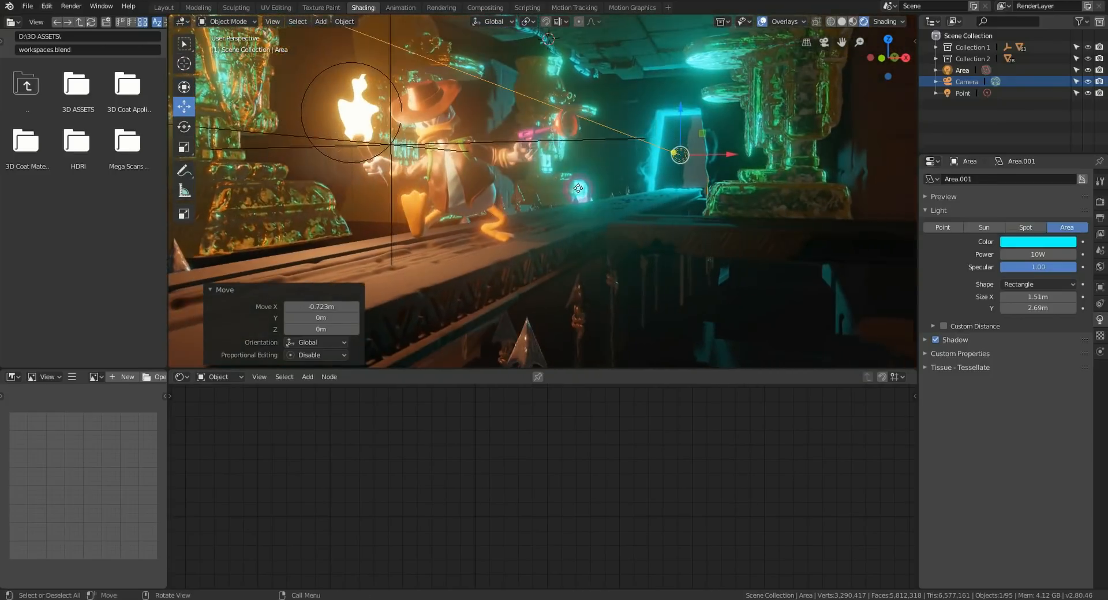
# - Select the plunger in the character's hand, view the scene through the camera and hide the viewport overlays
pyautogui.click(563, 126)
pyautogui.moveTo(589, 132); pyautogui.dragTo(609, 131, button='middle')
pyautogui.keyDown('shift'); pyautogui.moveTo(686, 163); pyautogui.dragTo(548, 173, button='middle'); pyautogui.keyUp('shift')
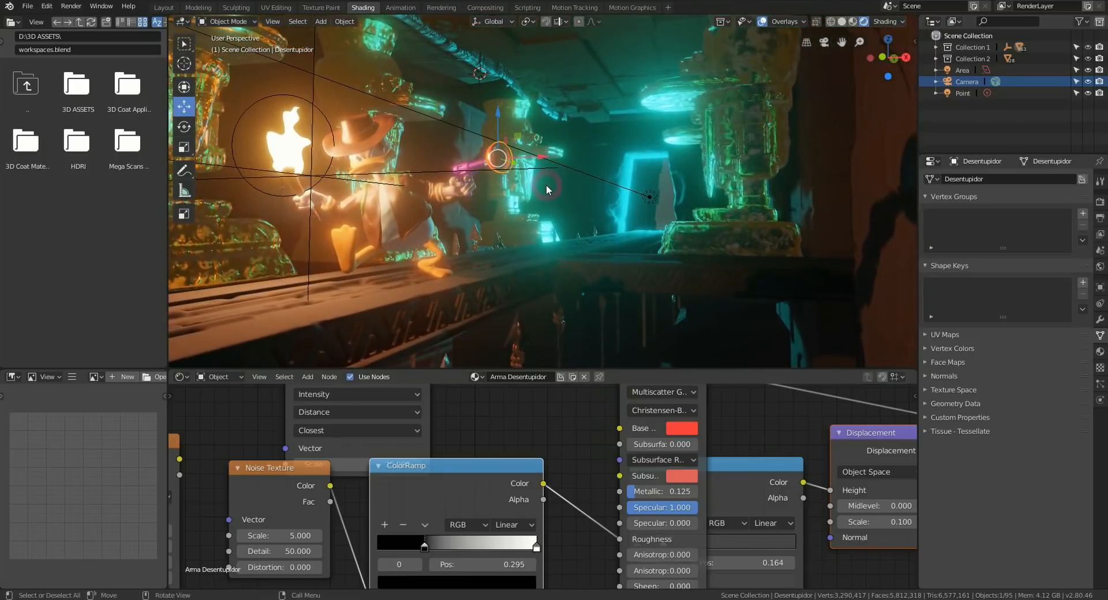
pyautogui.press('KP_0')
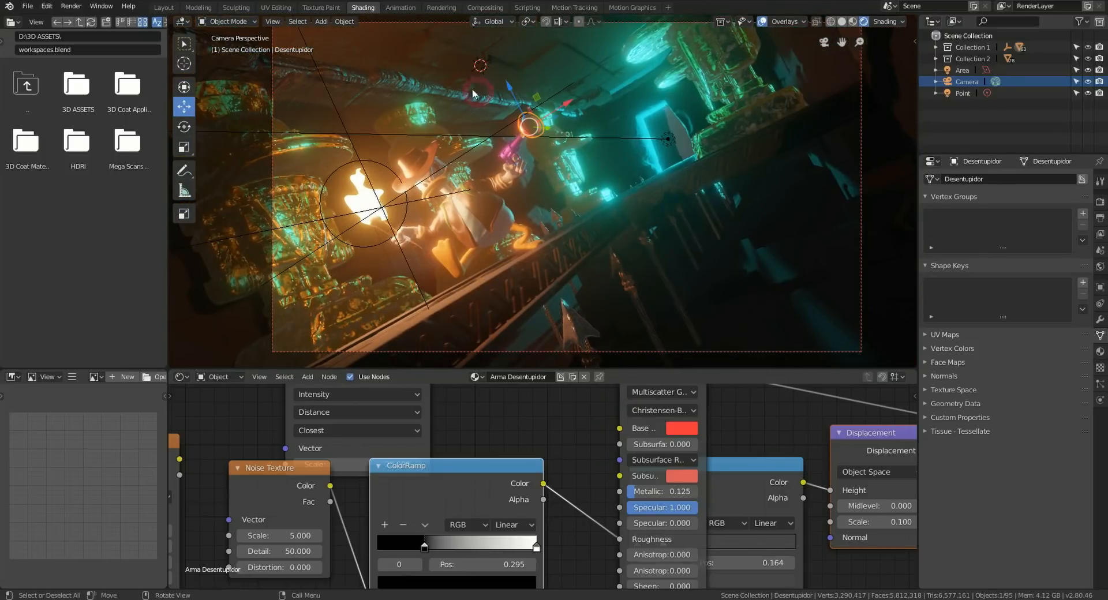
pyautogui.click(760, 22)
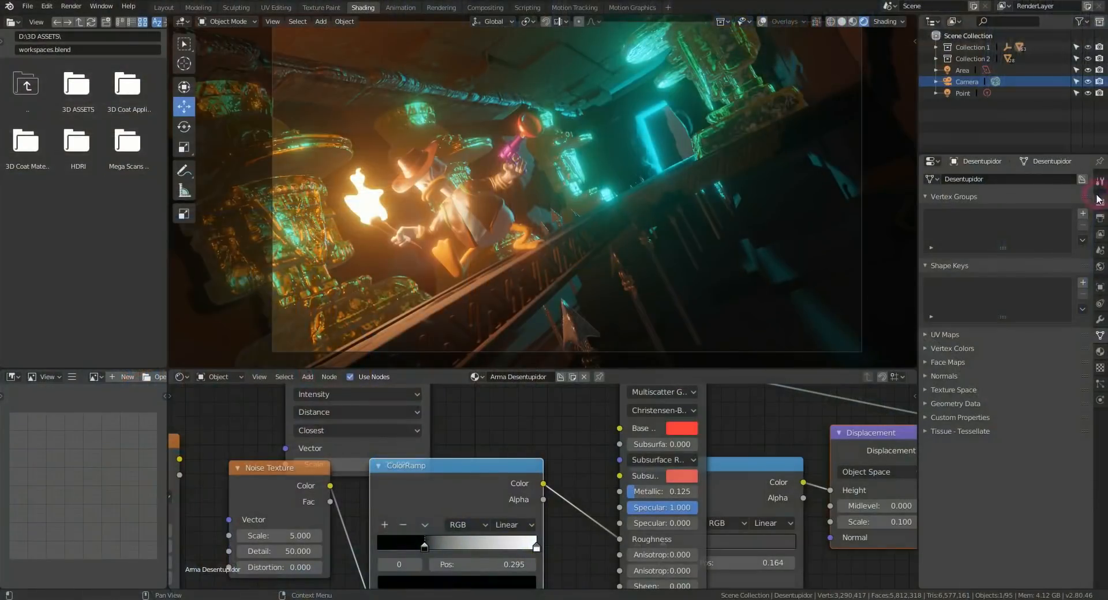
# - Select the wall piece by the doorway and compare the scene with Bloom off and on in the render settings
pyautogui.click(1099, 202)
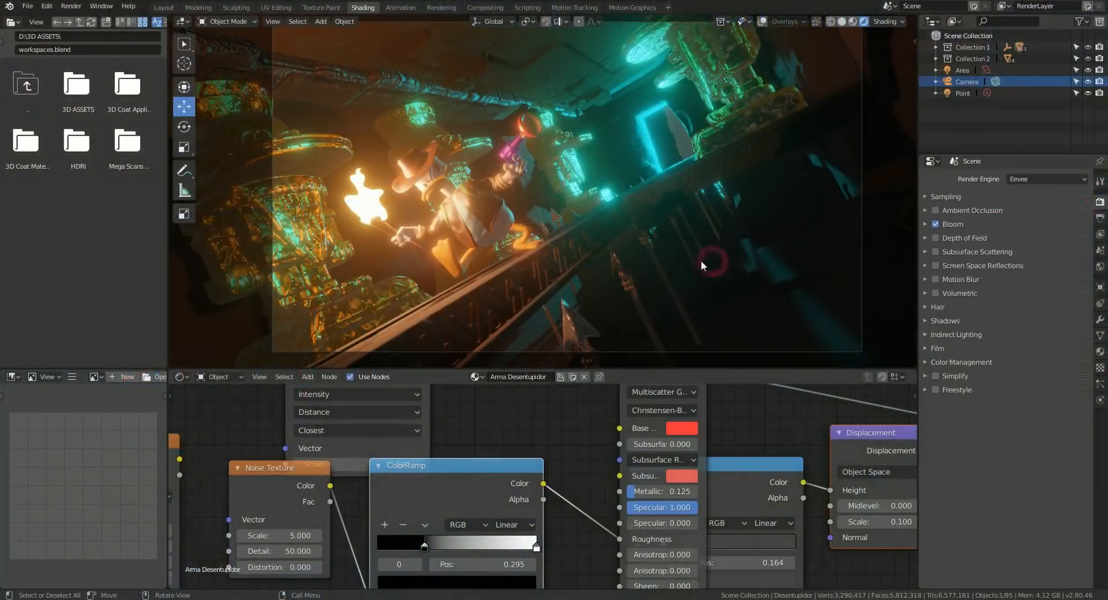
pyautogui.click(679, 133)
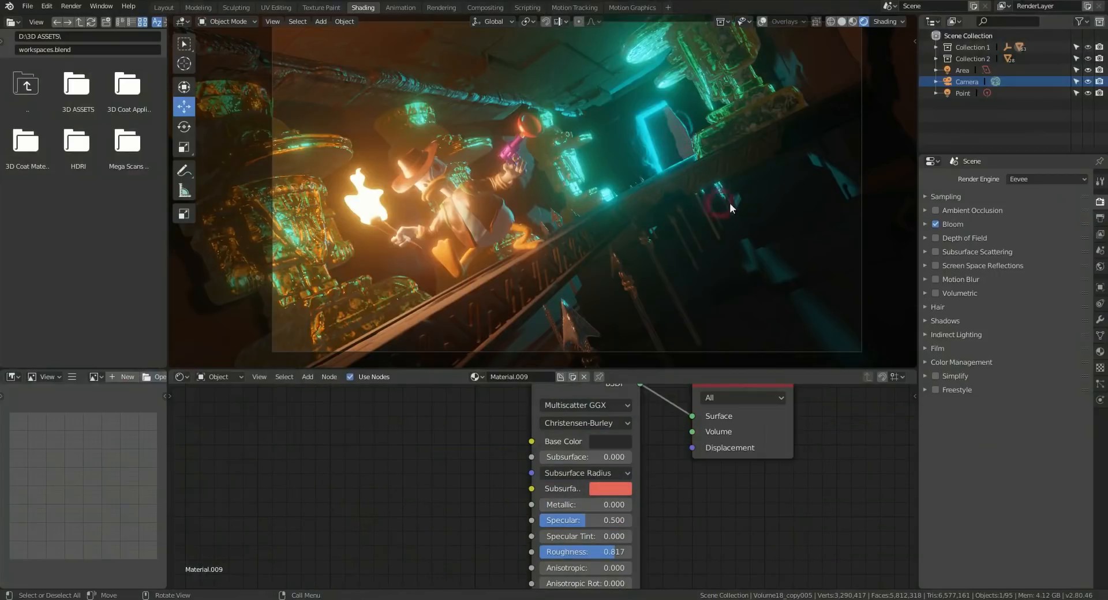
pyautogui.moveTo(500, 445); pyautogui.dragTo(448, 518, button='middle')
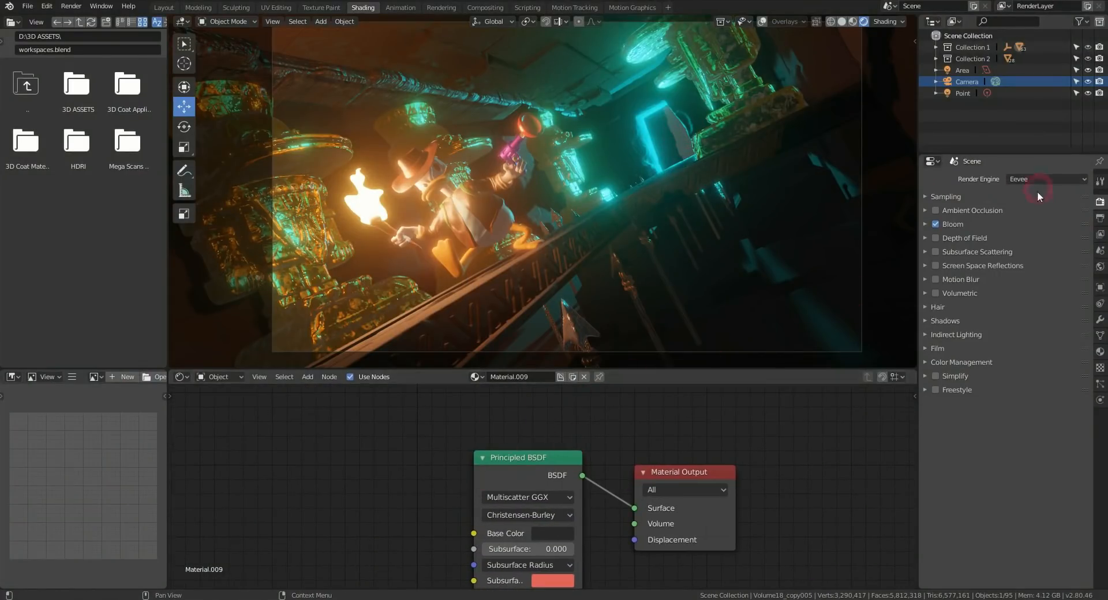
pyautogui.click(935, 224)
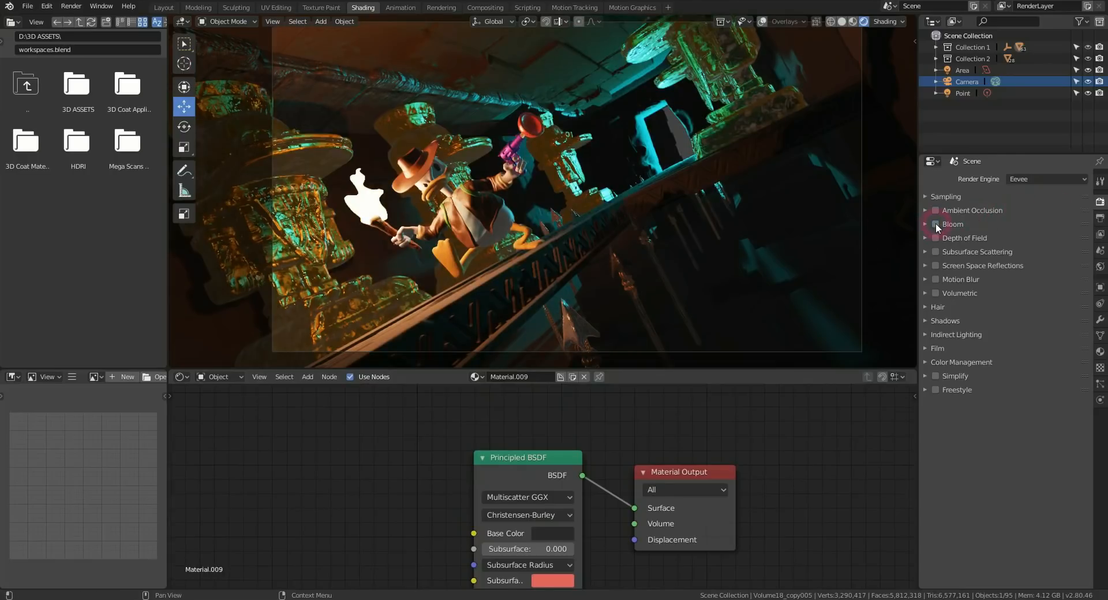
pyautogui.click(935, 224)
pyautogui.click(935, 225)
pyautogui.click(935, 224)
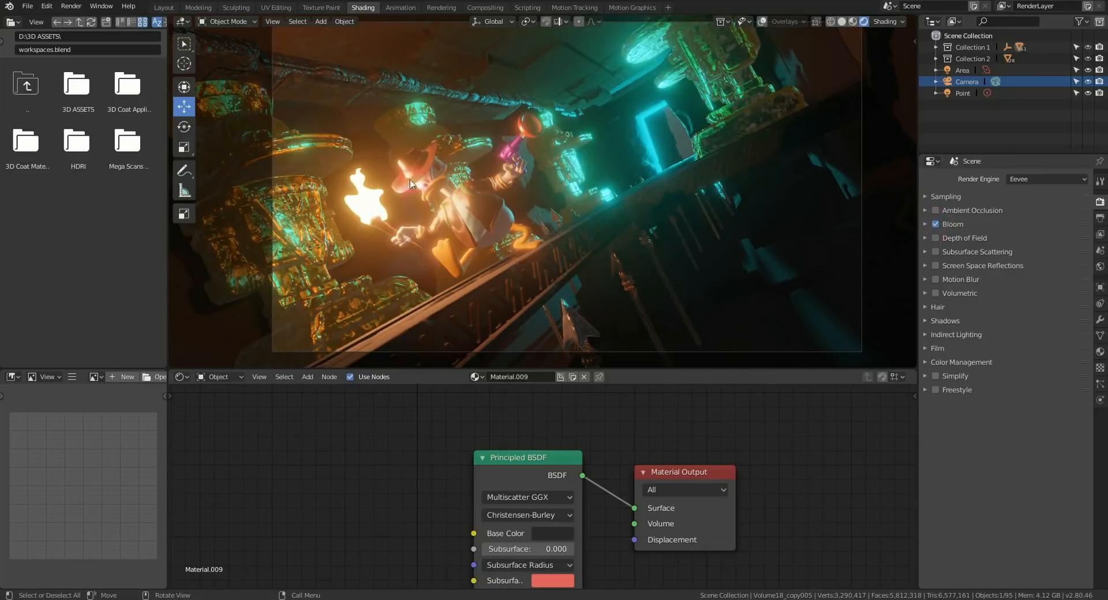
# - Enable Ambient Occlusion with a trace precision of 1.000 and a distance of 0.73 m
pyautogui.click(936, 211)
pyautogui.click(936, 211)
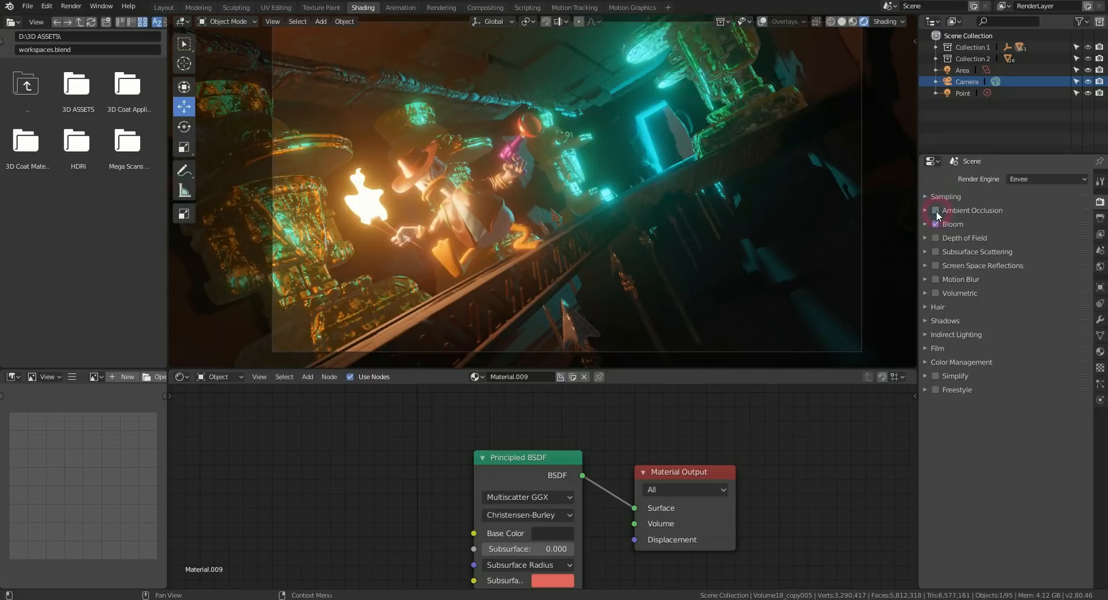
pyautogui.click(936, 211)
pyautogui.click(926, 210)
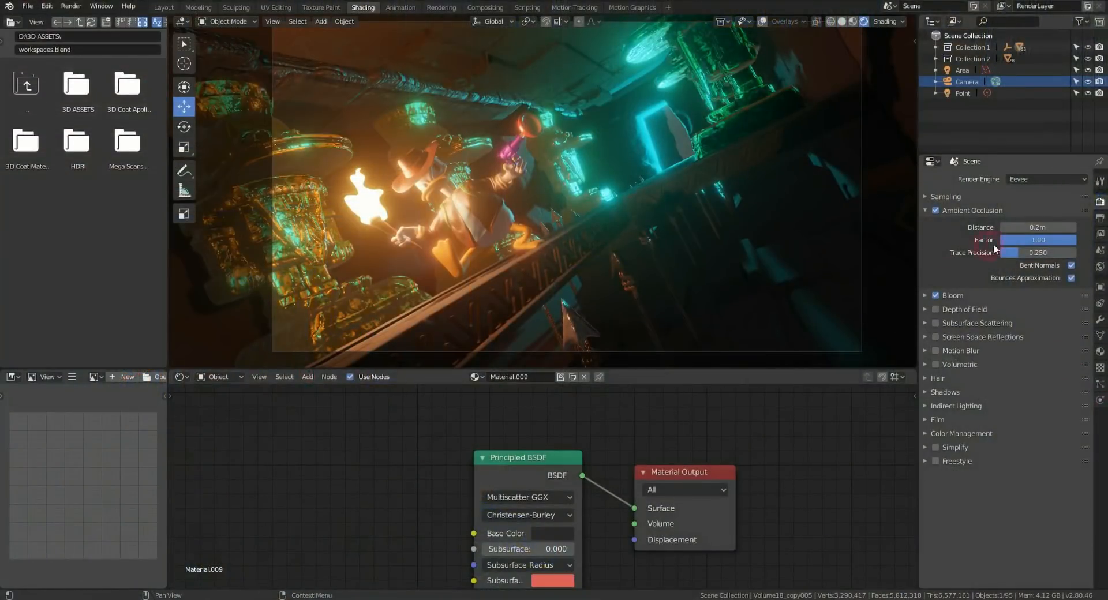
pyautogui.moveTo(1017, 252); pyautogui.dragTo(1043, 256)
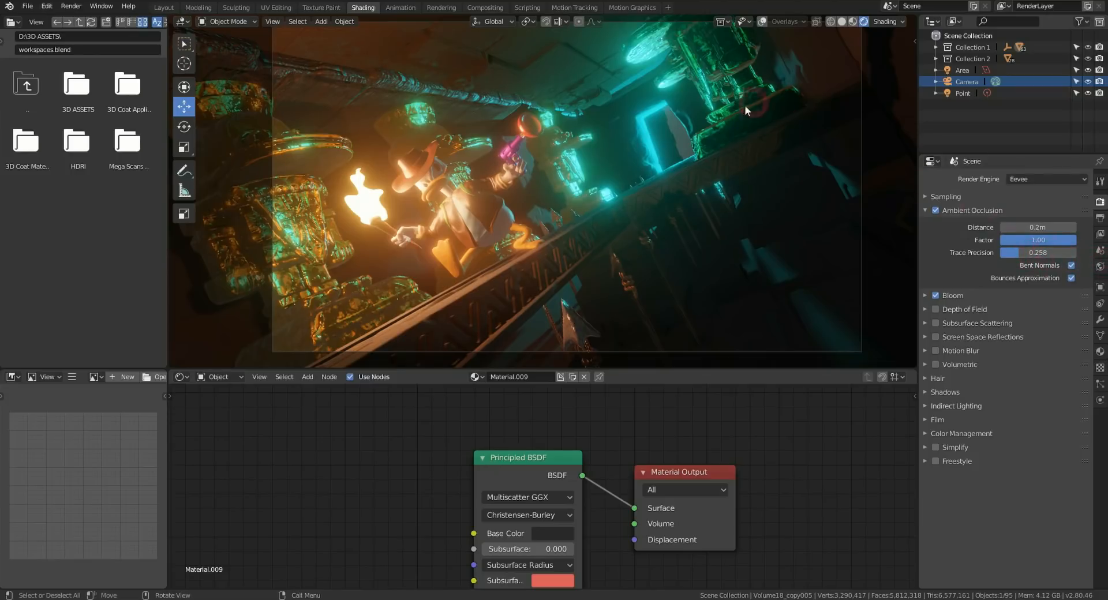
pyautogui.moveTo(1037, 252); pyautogui.dragTo(1085, 252)
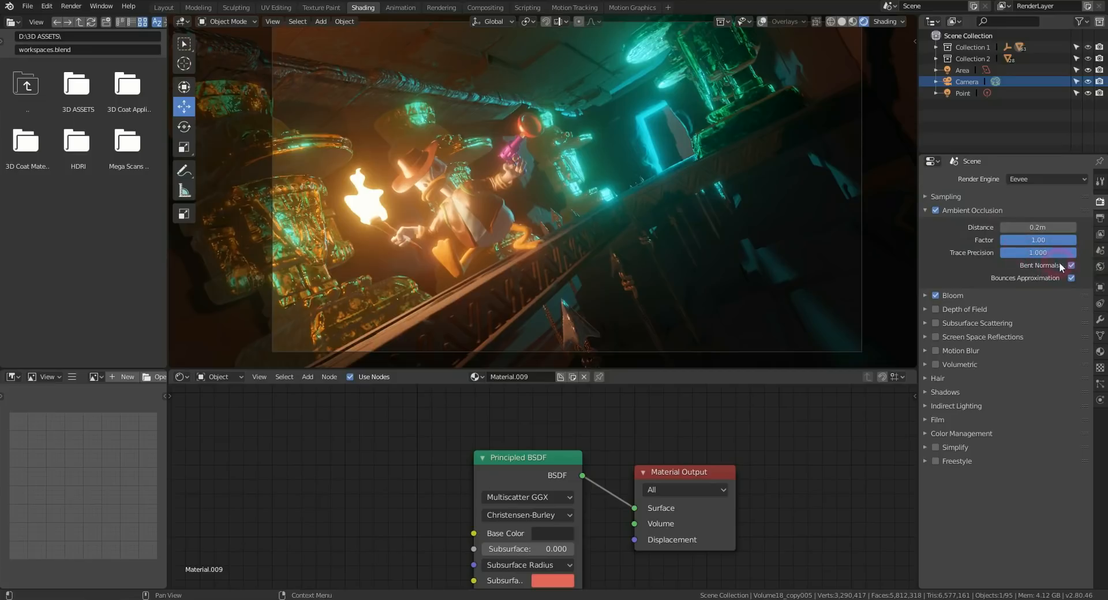
pyautogui.moveTo(1038, 228)
pyautogui.mouseDown()
pyautogui.moveTo(1101, 225)
pyautogui.moveTo(1003, 225)
pyautogui.mouseUp()
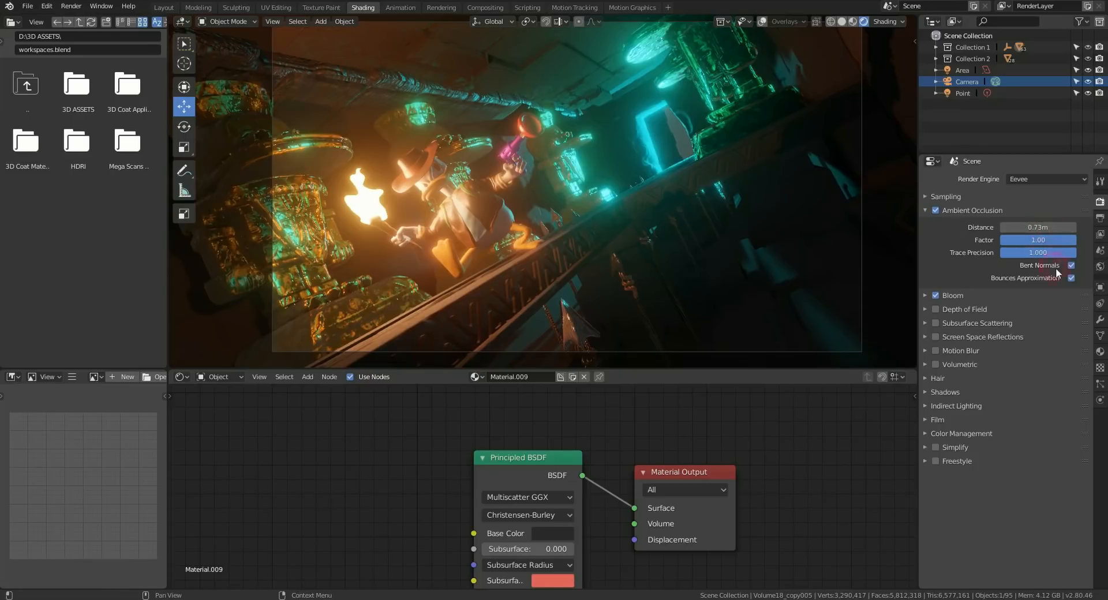
# - Toggle Ambient Occlusion's Bent Normals and Bounces Approximation options to compare their effect on the scene
pyautogui.click(1071, 266)
pyautogui.click(1071, 279)
pyautogui.click(1071, 278)
pyautogui.click(1071, 278)
pyautogui.click(925, 211)
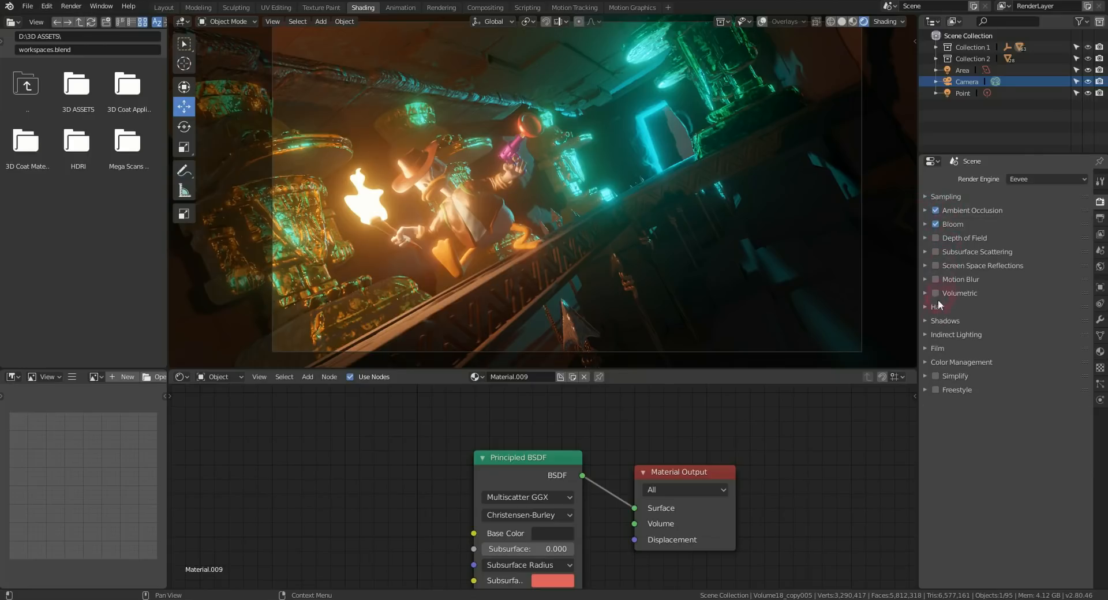
# - Enable Screen Space Reflections with trace precision 1.000, Half Res Trace off and Refraction on
pyautogui.click(935, 266)
pyautogui.click(925, 266)
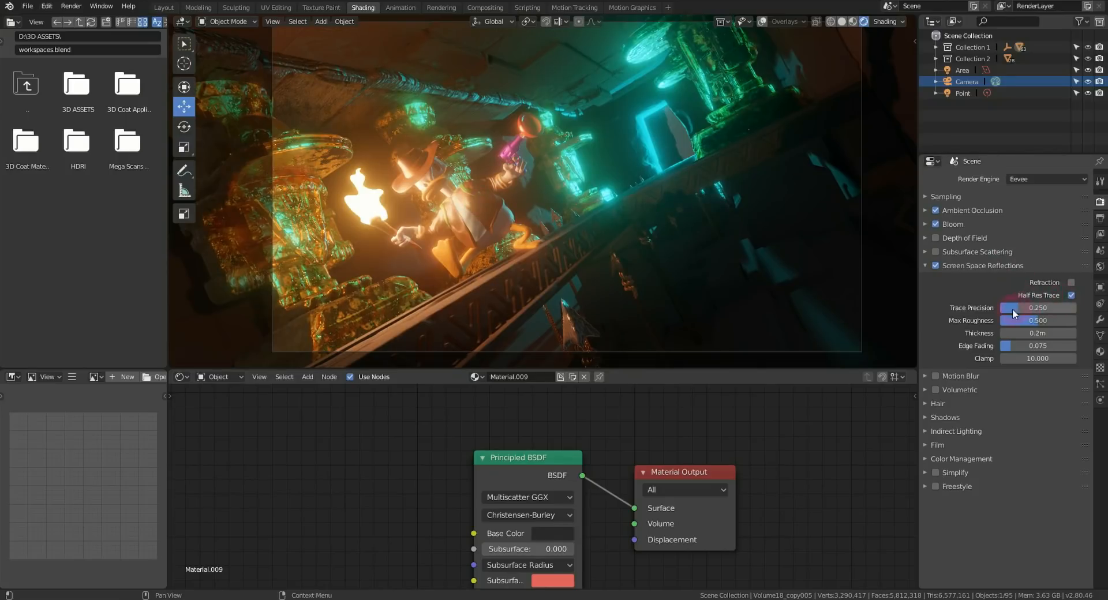
pyautogui.moveTo(1041, 310); pyautogui.dragTo(1076, 310)
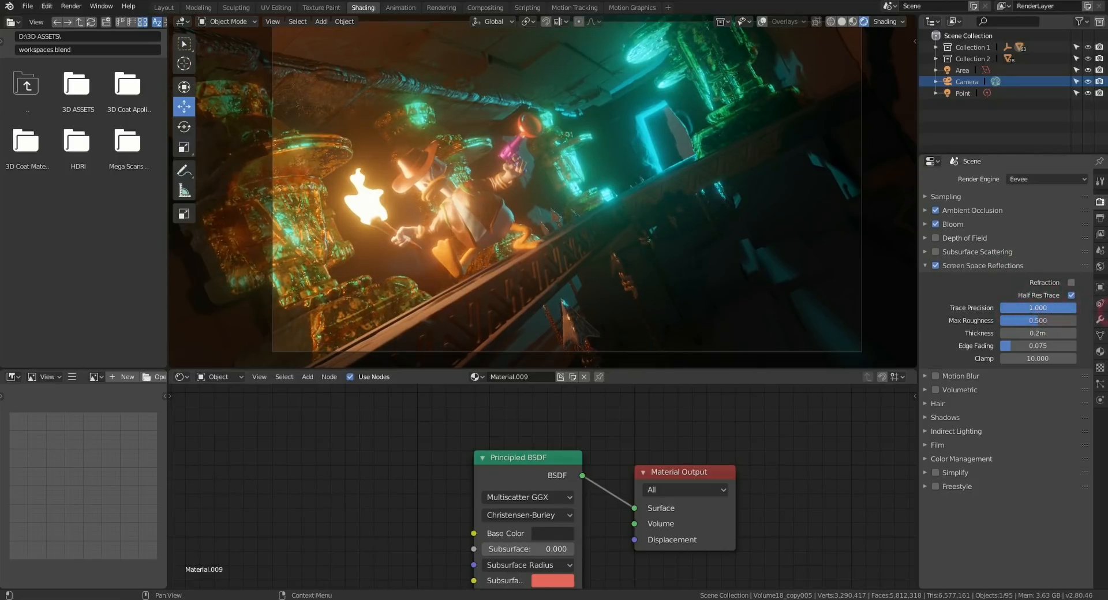
pyautogui.click(1071, 296)
pyautogui.click(1071, 282)
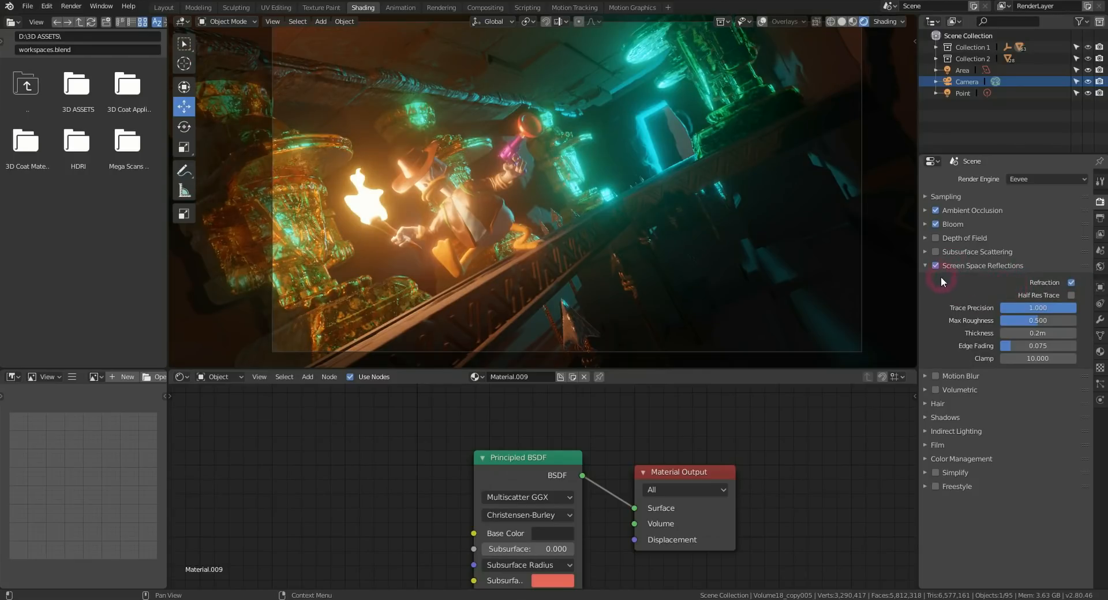
pyautogui.click(926, 265)
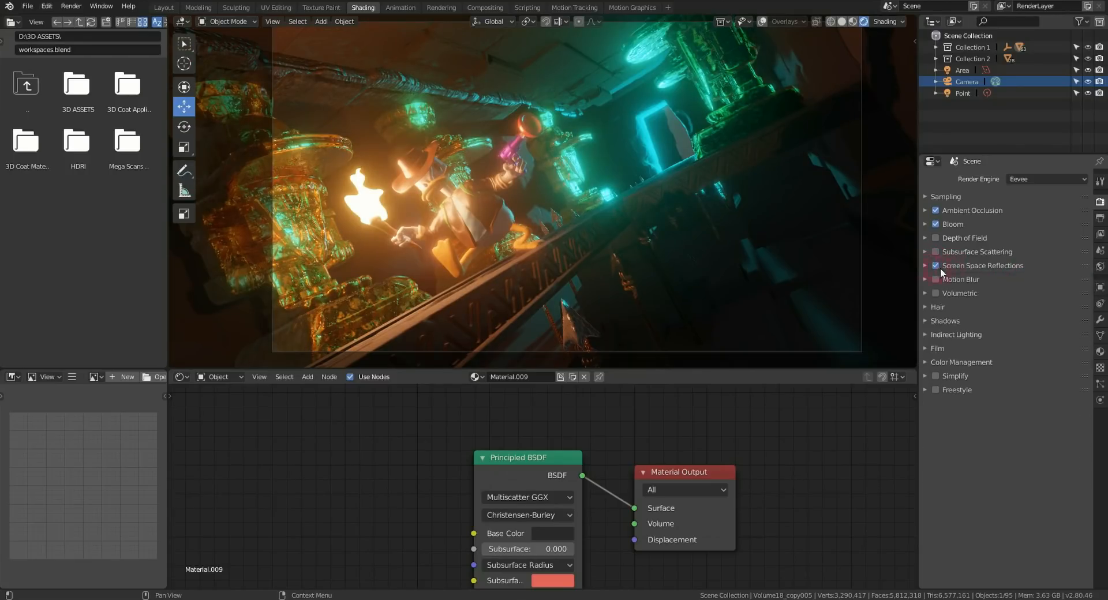
# - Enable High Bitdepth and Soft Shadows in the scene's render shadow settings
pyautogui.click(927, 320)
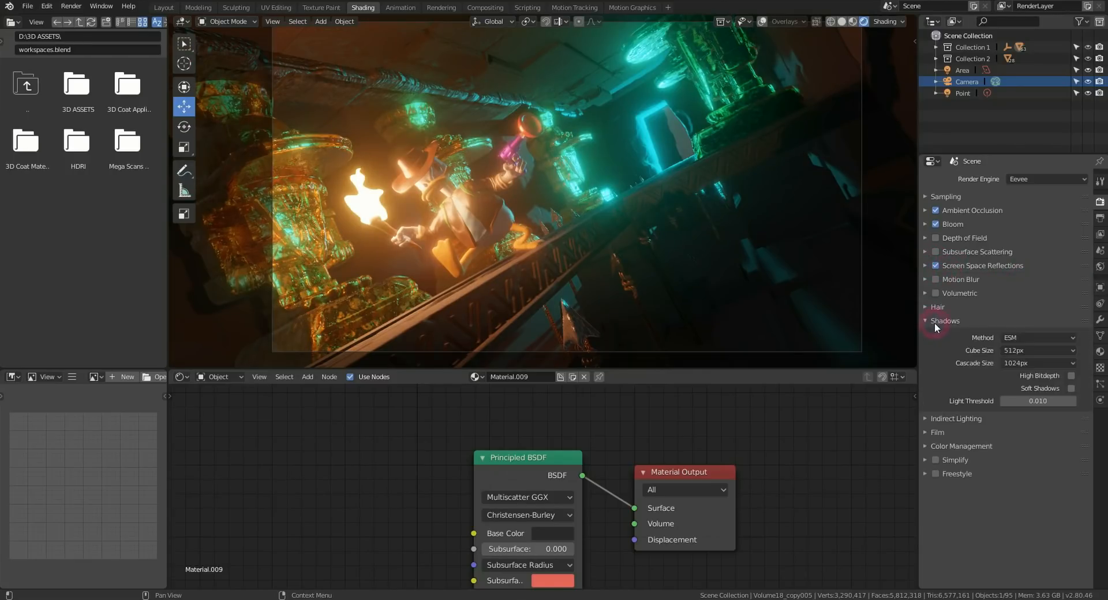
pyautogui.click(1071, 376)
pyautogui.click(1071, 388)
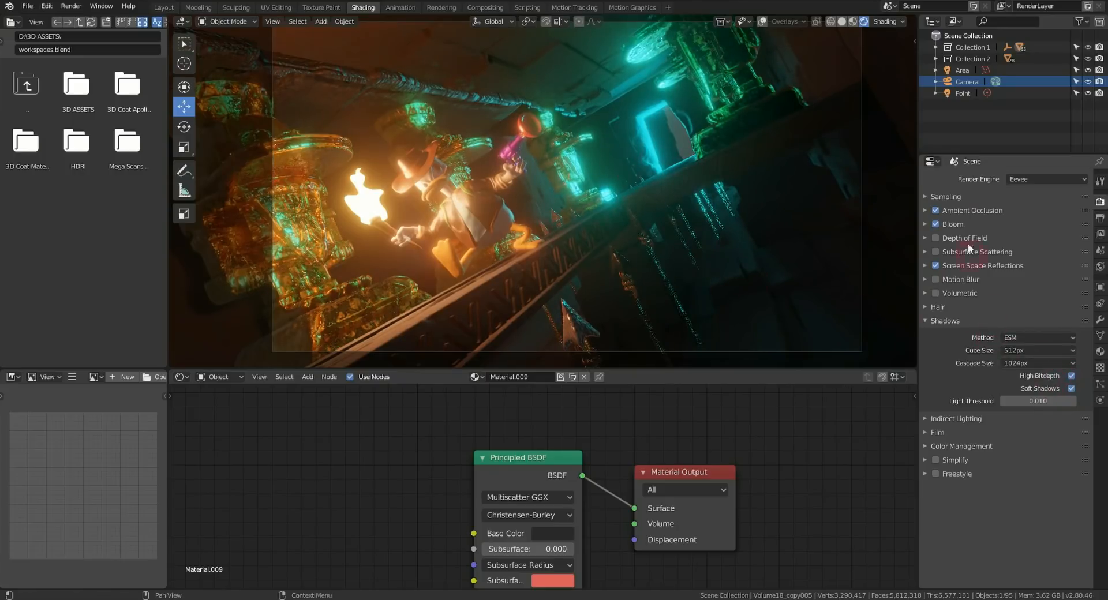
pyautogui.click(932, 321)
# - Enable Contact Shadows on both the orange point light and the cyan area light
pyautogui.click(962, 93)
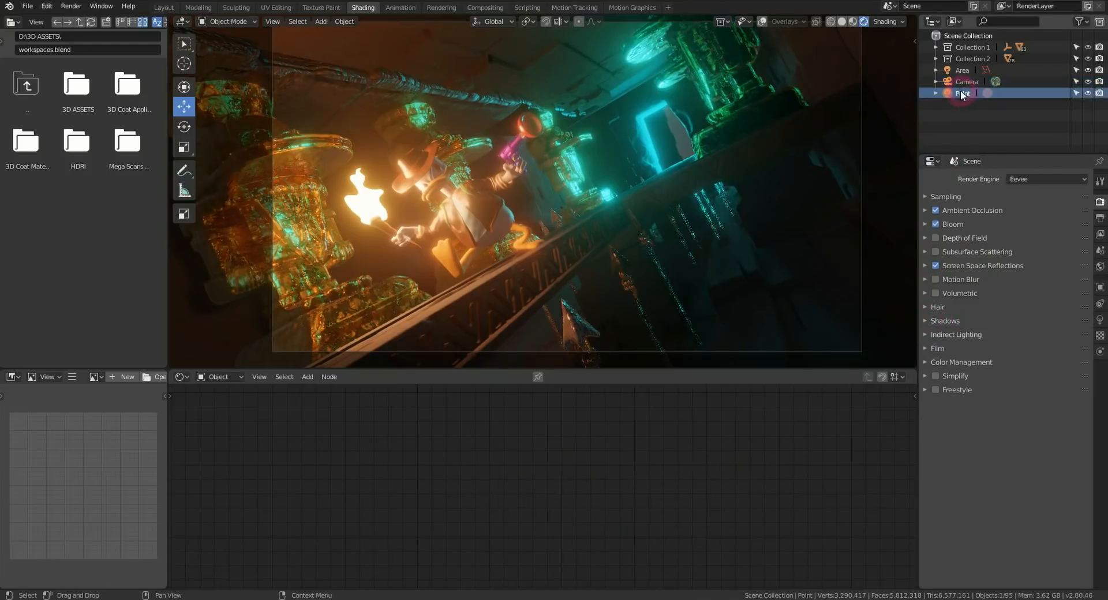
pyautogui.click(1100, 321)
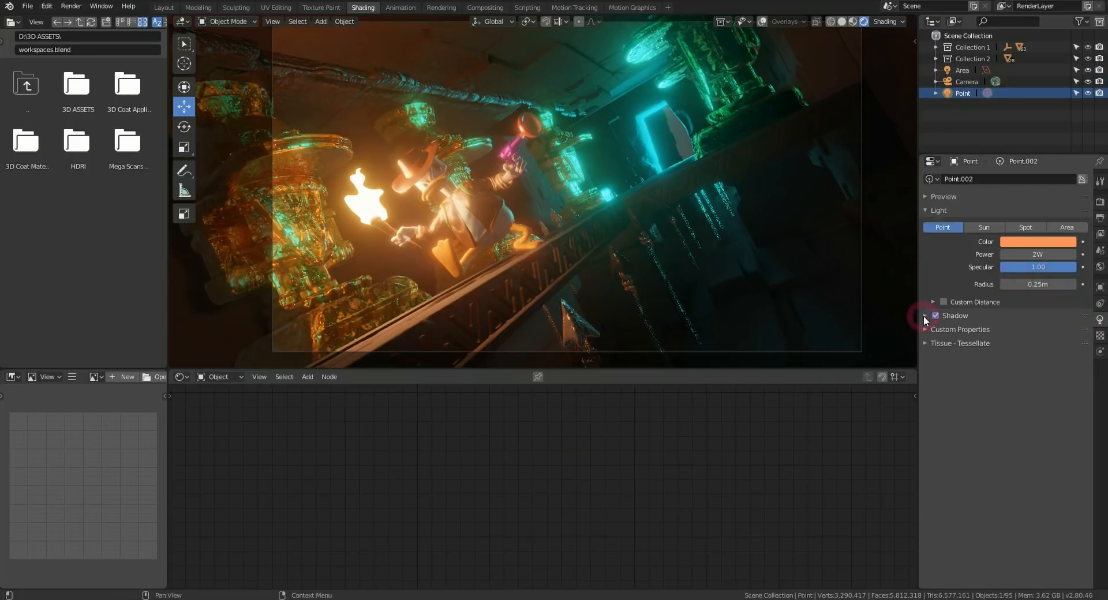
pyautogui.click(926, 316)
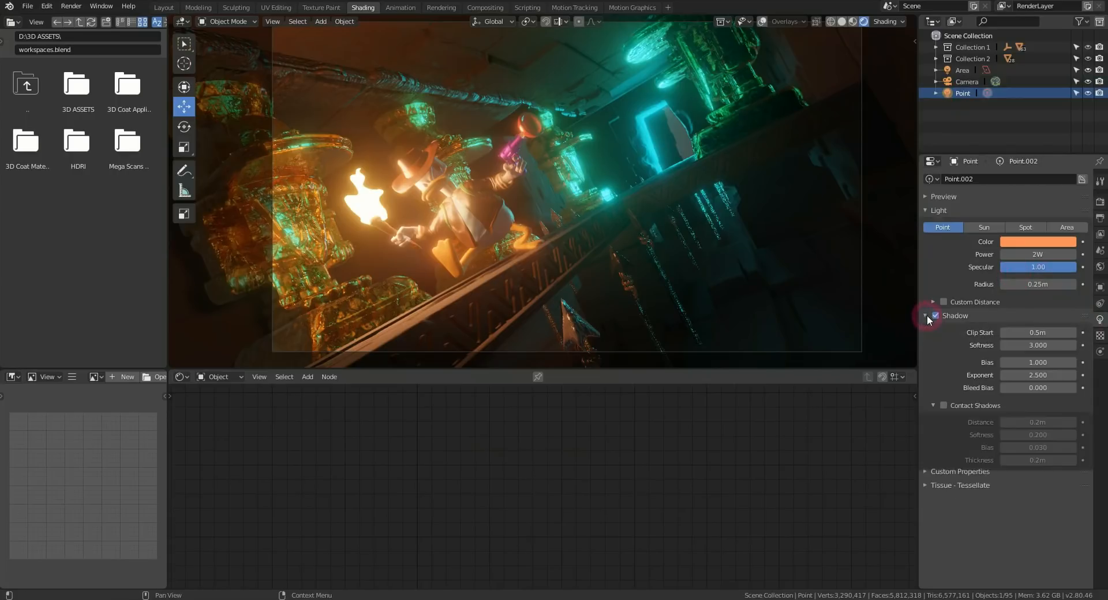
pyautogui.click(943, 405)
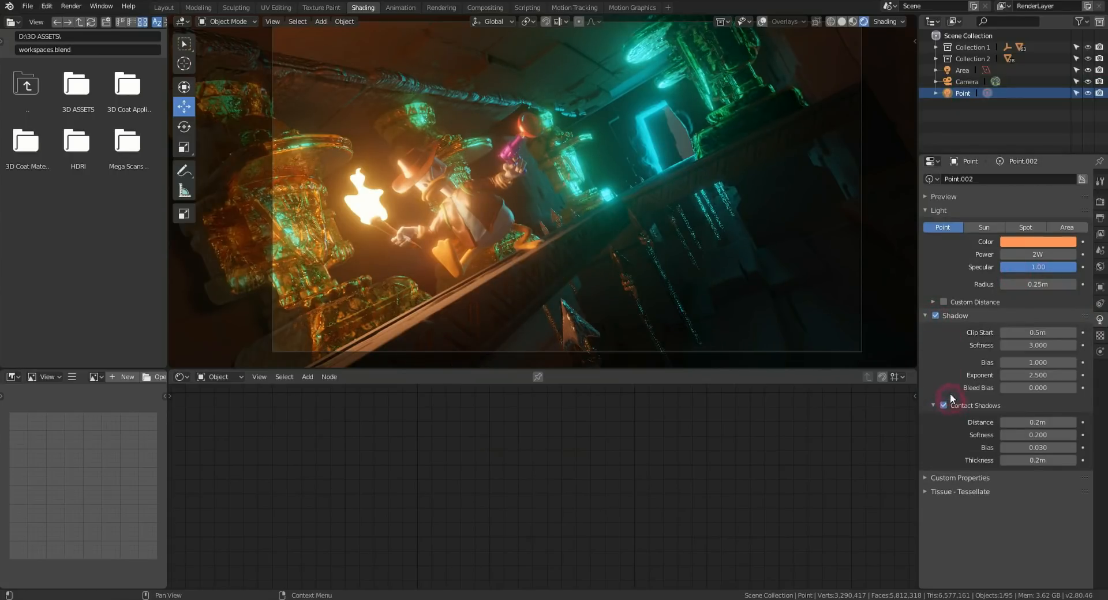
pyautogui.click(964, 71)
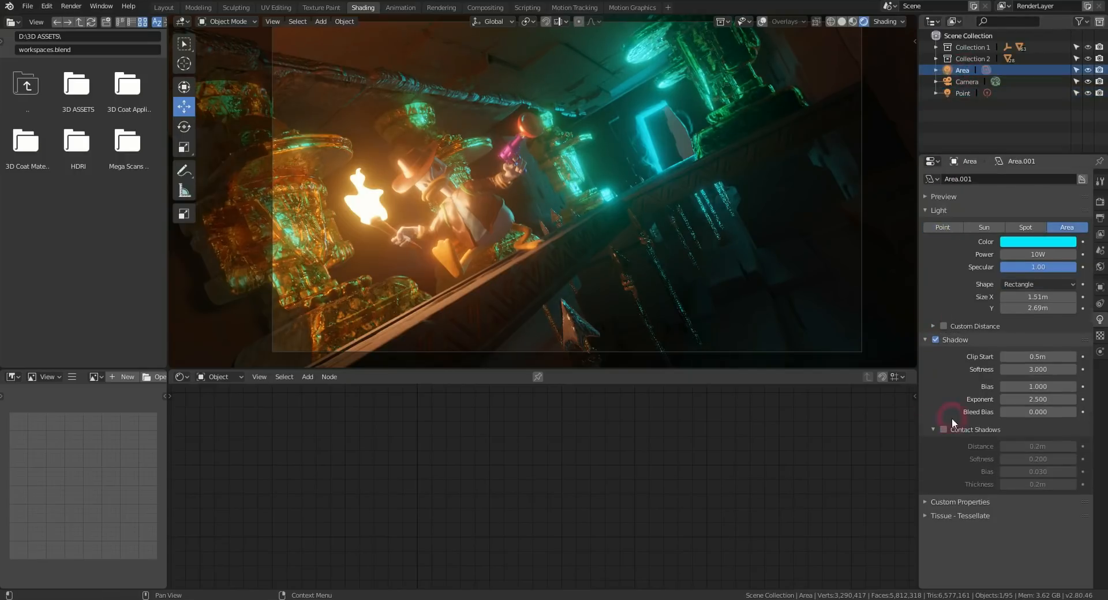
pyautogui.click(942, 430)
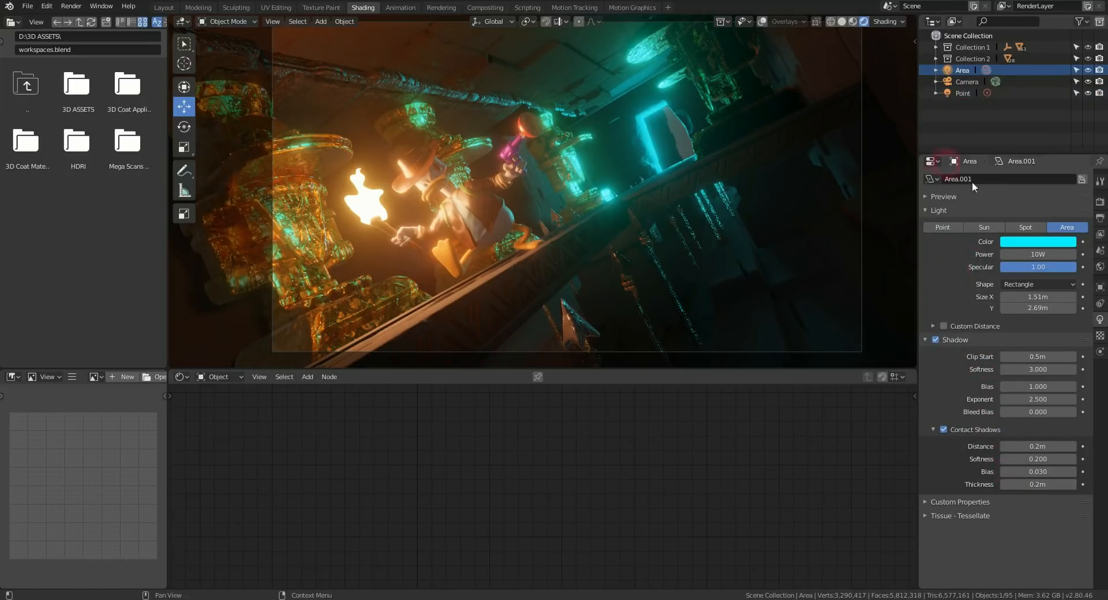
# - Enable Subsurface Scattering in the scene's render settings and show its options
pyautogui.click(1100, 202)
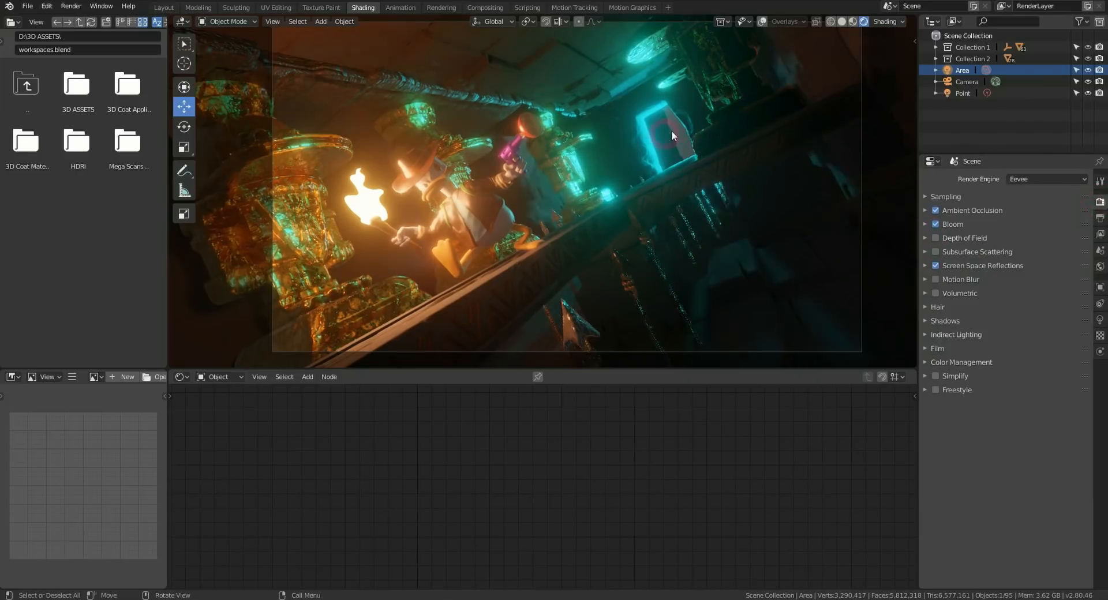
pyautogui.click(935, 251)
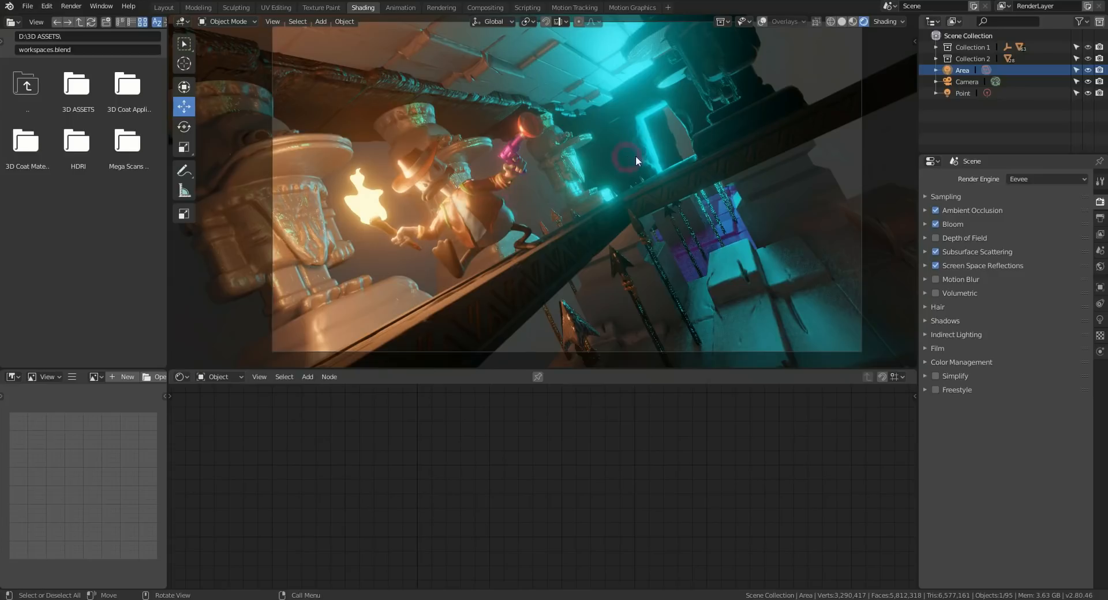
pyautogui.click(925, 252)
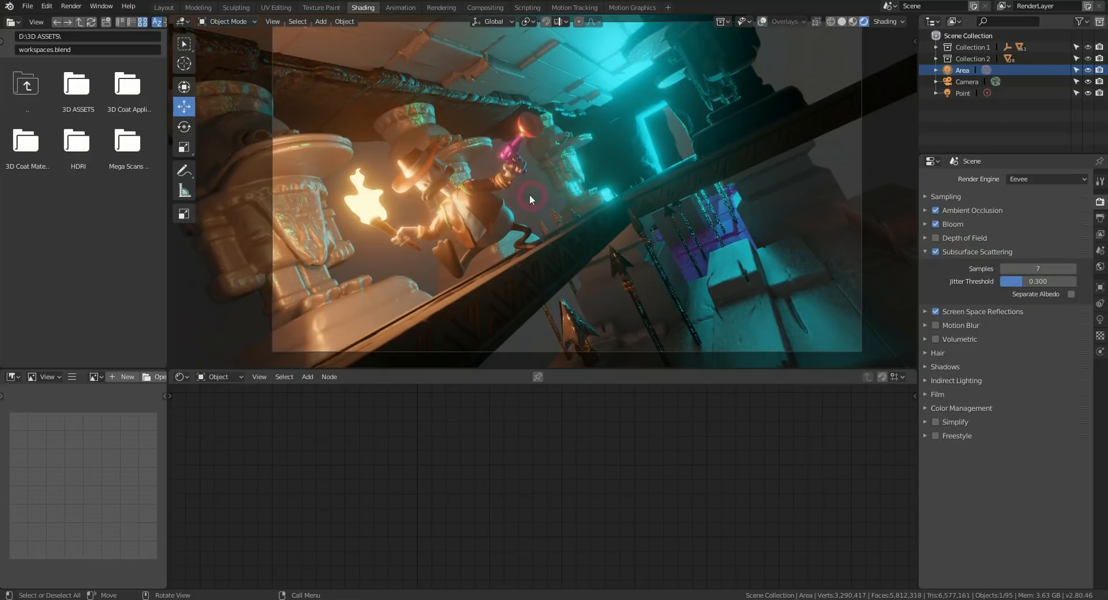
# - Compare the material preview with the rendered view and select the character's orange leg to inspect its subsurface material
pyautogui.click(852, 23)
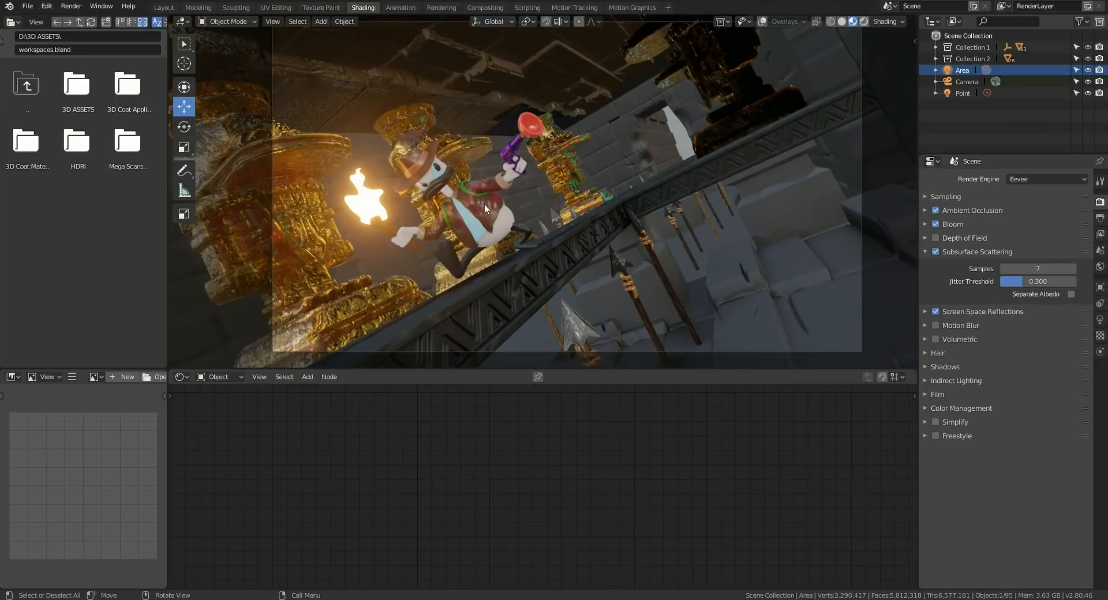
pyautogui.hotkey('shift', 'z')
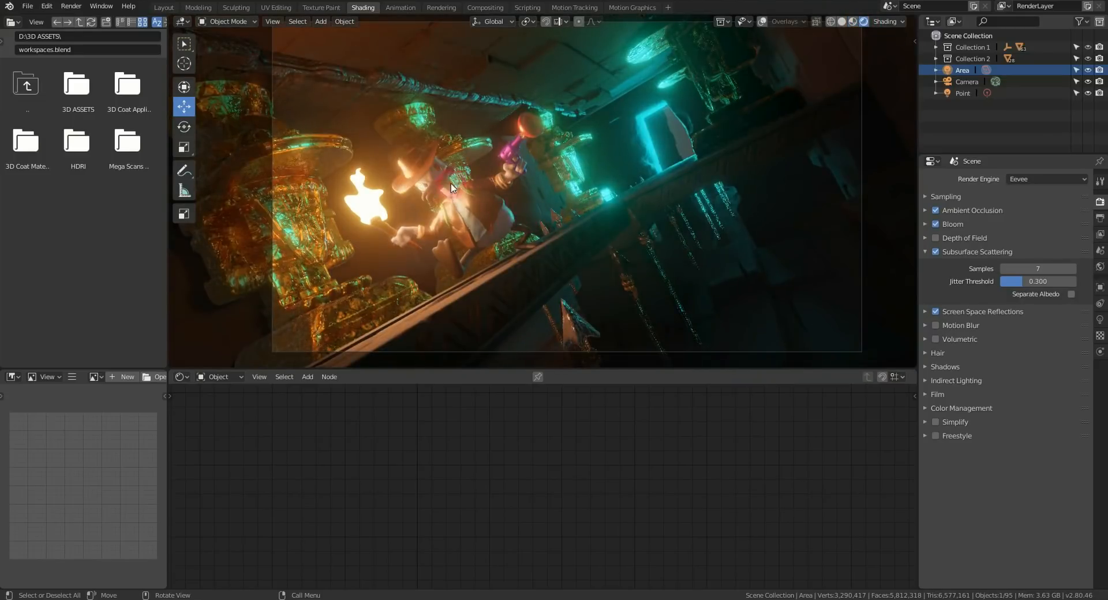
pyautogui.click(453, 260)
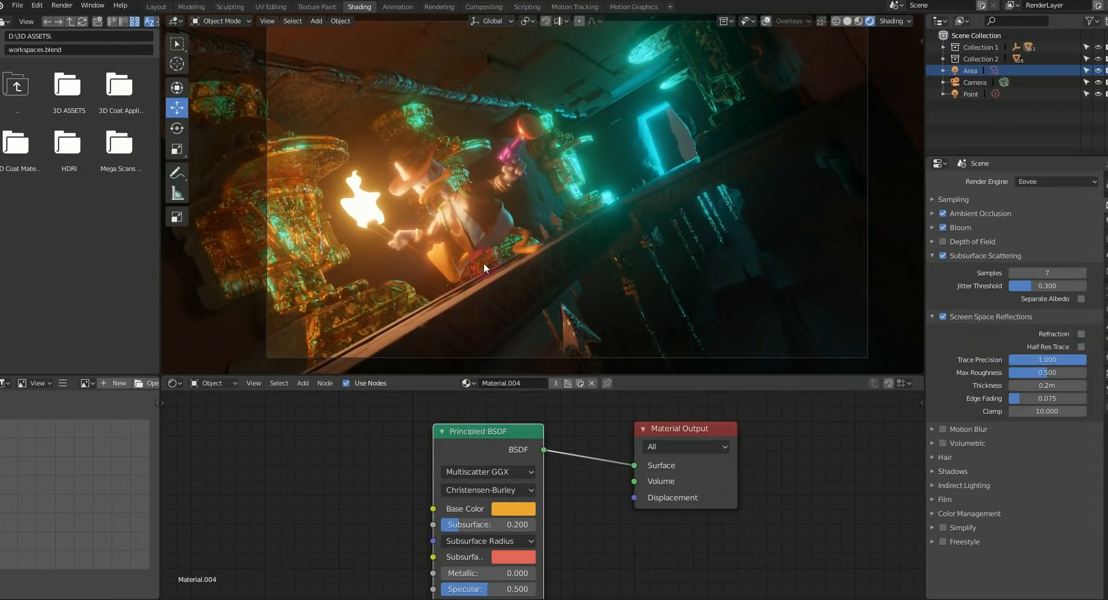
pyautogui.click(932, 255)
pyautogui.click(932, 265)
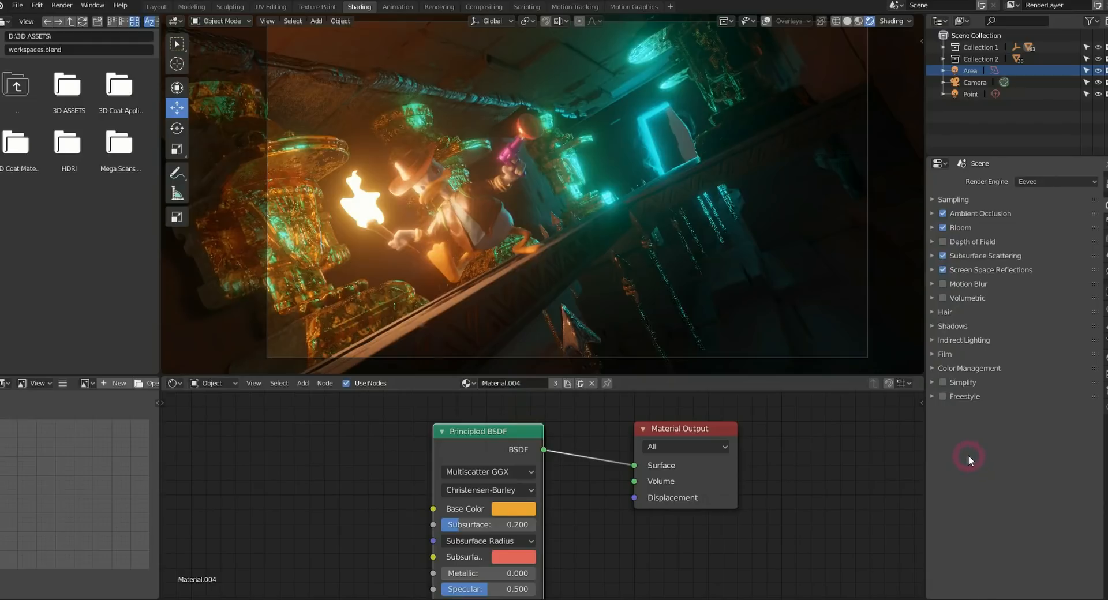
# - Enable Volumetric in the render settings and turn on the viewport overlays with the whole set seen from outside the camera
pyautogui.click(942, 299)
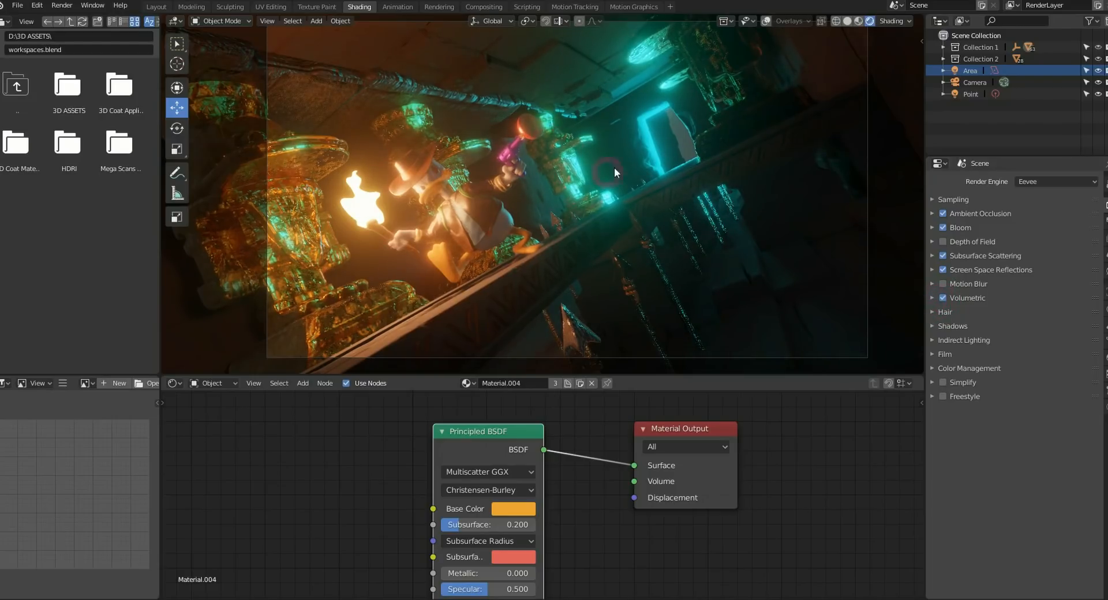
pyautogui.click(933, 298)
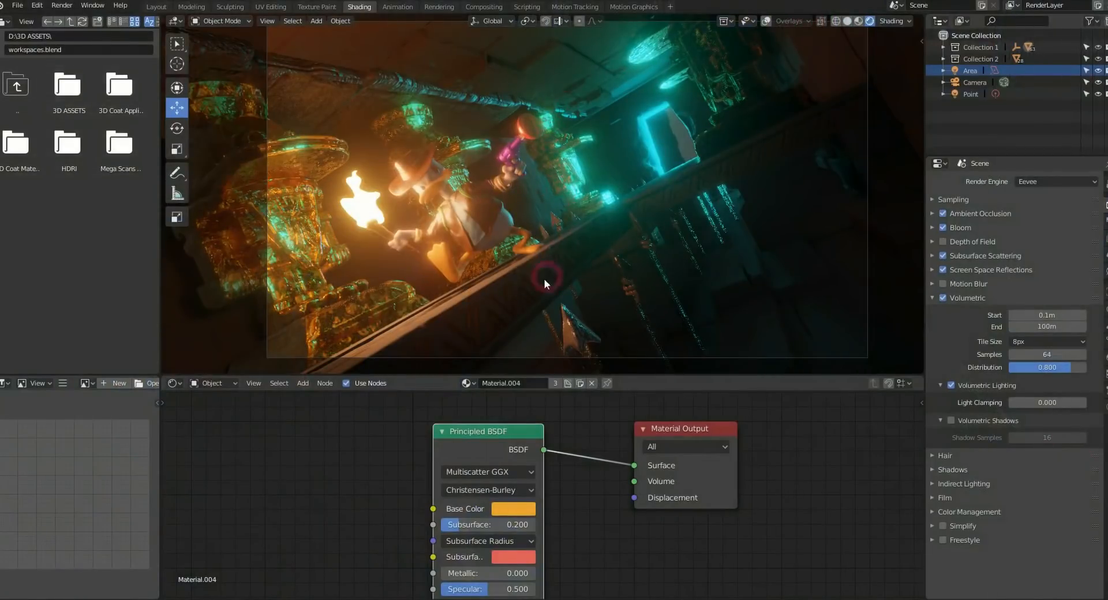
pyautogui.click(681, 137)
pyautogui.moveTo(663, 137); pyautogui.dragTo(531, 265, button='middle')
pyautogui.moveTo(663, 168)
pyautogui.keyDown('ctrl'); pyautogui.mouseDown(button='middle')
pyautogui.moveTo(603, 205)
pyautogui.moveTo(661, 182)
pyautogui.moveTo(655, 156)
pyautogui.mouseUp(button='middle'); pyautogui.keyUp('ctrl')
pyautogui.click(766, 22)
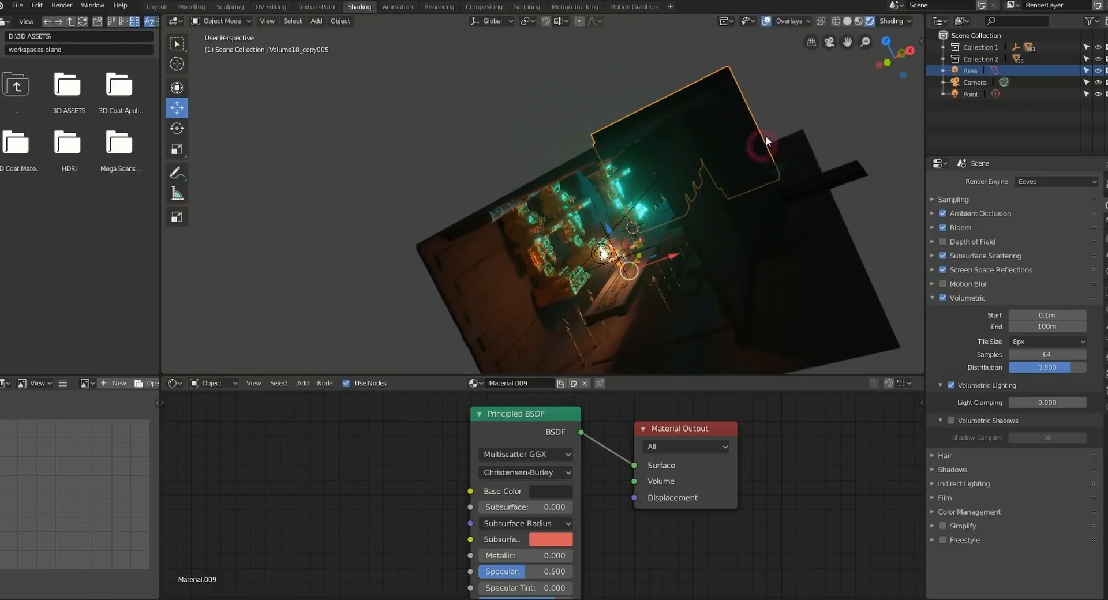
# - Add a cube mesh at the 3D cursor inside the dungeon set
pyautogui.moveTo(601, 263)
pyautogui.mouseDown(button='middle')
pyautogui.moveTo(631, 273)
pyautogui.moveTo(604, 261)
pyautogui.mouseUp(button='middle')
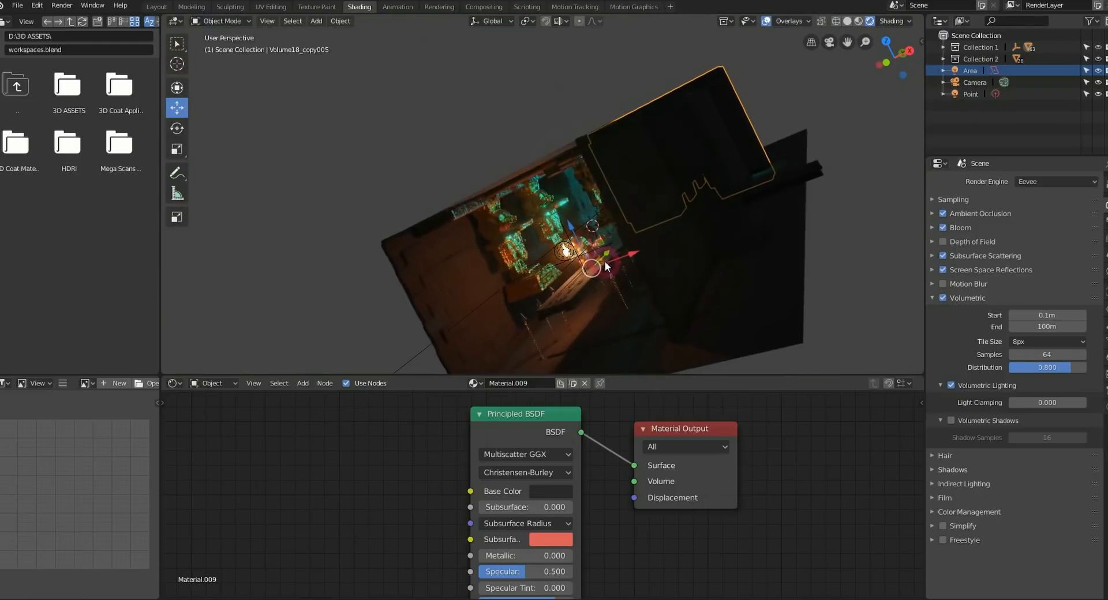
pyautogui.hotkey('shift', 'a')
pyautogui.moveTo(563, 101)
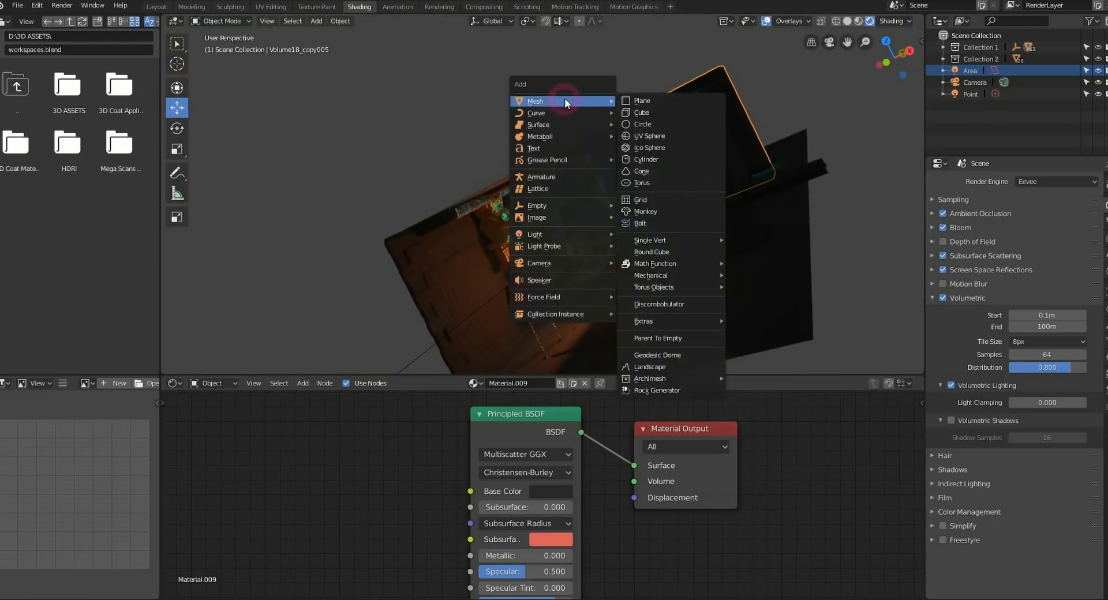
pyautogui.click(660, 112)
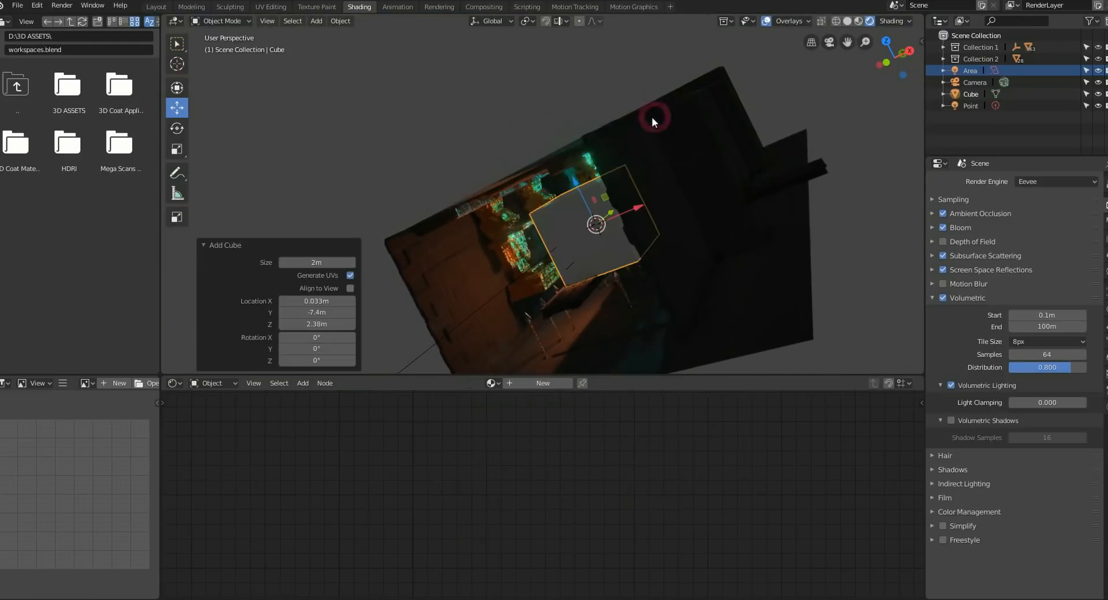
# - Scale the cube up along its individual axes, about 3.05 times in Z, and overall so that it encloses the set
pyautogui.moveTo(646, 196); pyautogui.dragTo(417, 165, button='middle')
pyautogui.click(185, 150)
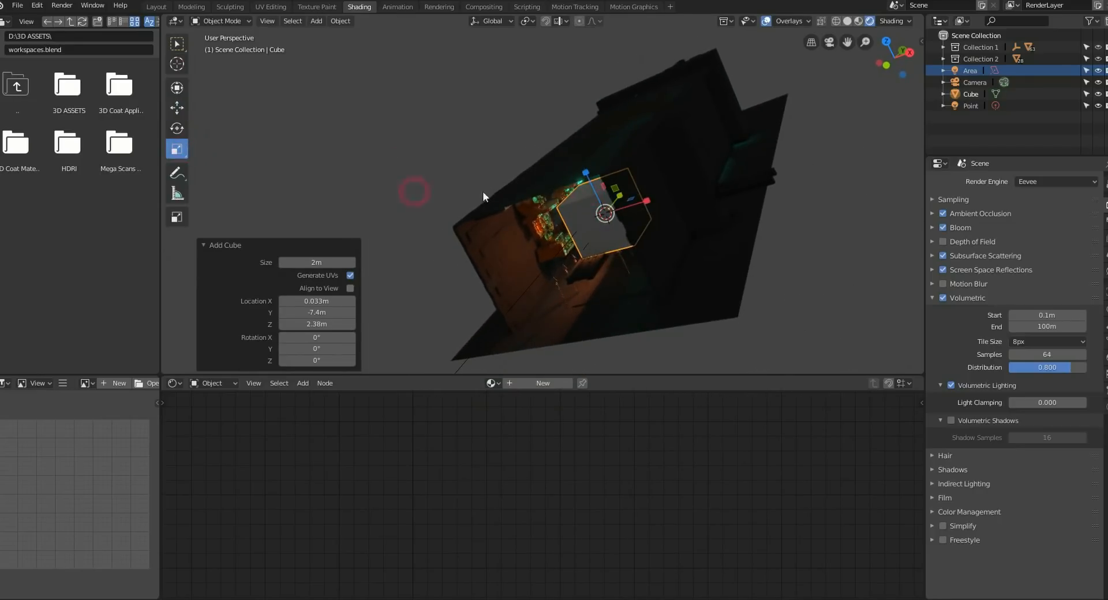
pyautogui.moveTo(622, 194); pyautogui.dragTo(726, 68)
pyautogui.moveTo(648, 198); pyautogui.dragTo(770, 164)
pyautogui.moveTo(586, 172); pyautogui.dragTo(518, 105)
pyautogui.moveTo(715, 179); pyautogui.dragTo(489, 204, button='middle')
pyautogui.press('s')
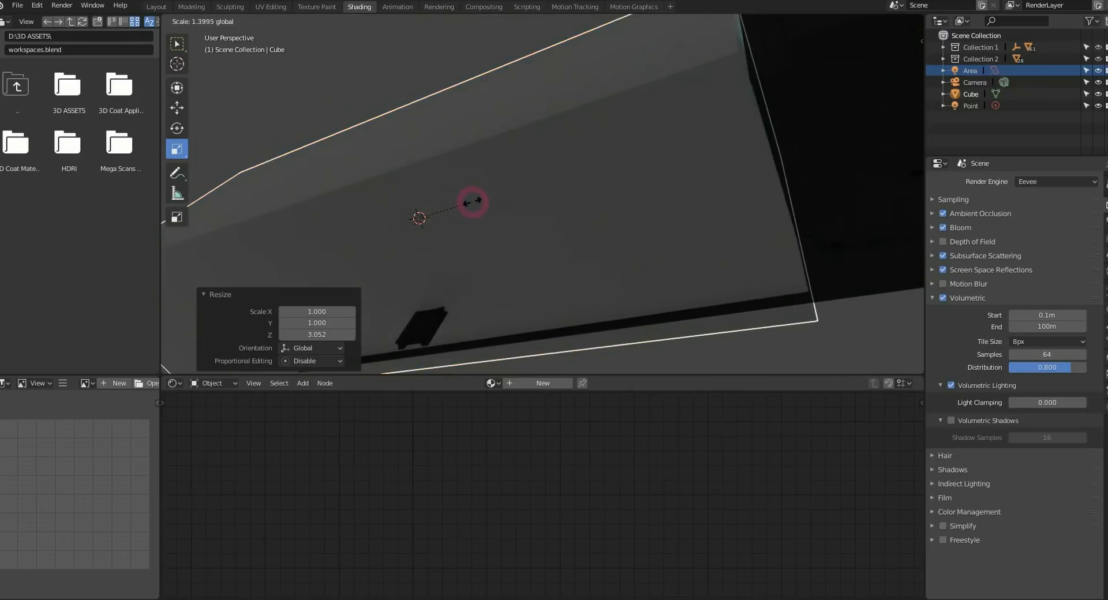
pyautogui.moveTo(463, 205); pyautogui.dragTo(461, 205)
pyautogui.moveTo(479, 201); pyautogui.dragTo(534, 179, button='middle')
pyautogui.keyDown('shift'); pyautogui.moveTo(534, 179); pyautogui.dragTo(625, 104, button='middle'); pyautogui.keyUp('shift')
# - Rename the enclosing cube as Volumetrics
pyautogui.doubleClick(969, 94)
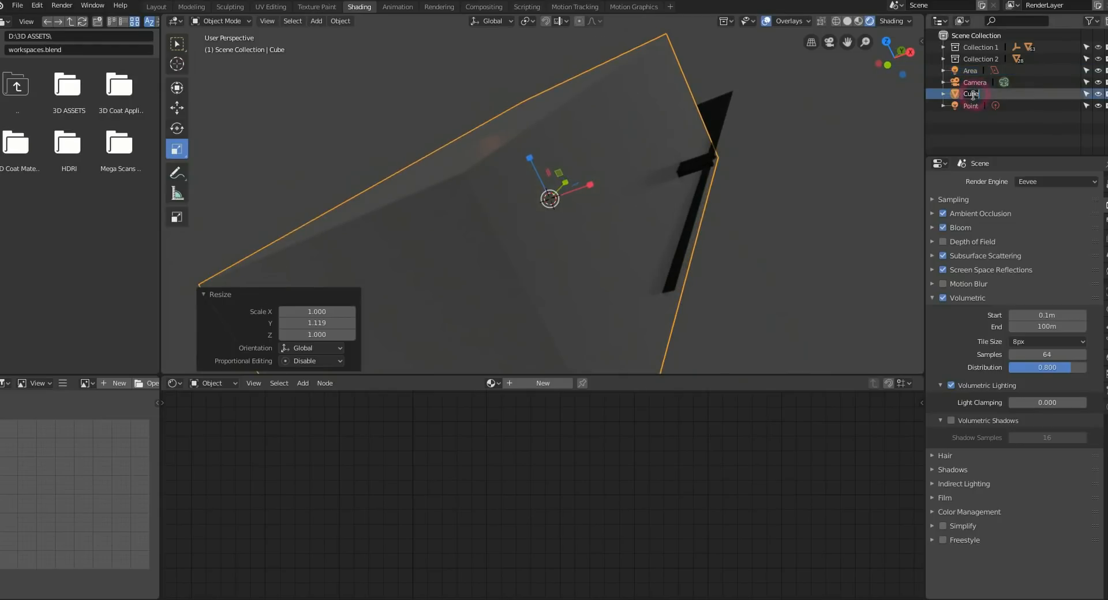
pyautogui.write('Volumetrics')
pyautogui.press('Return')
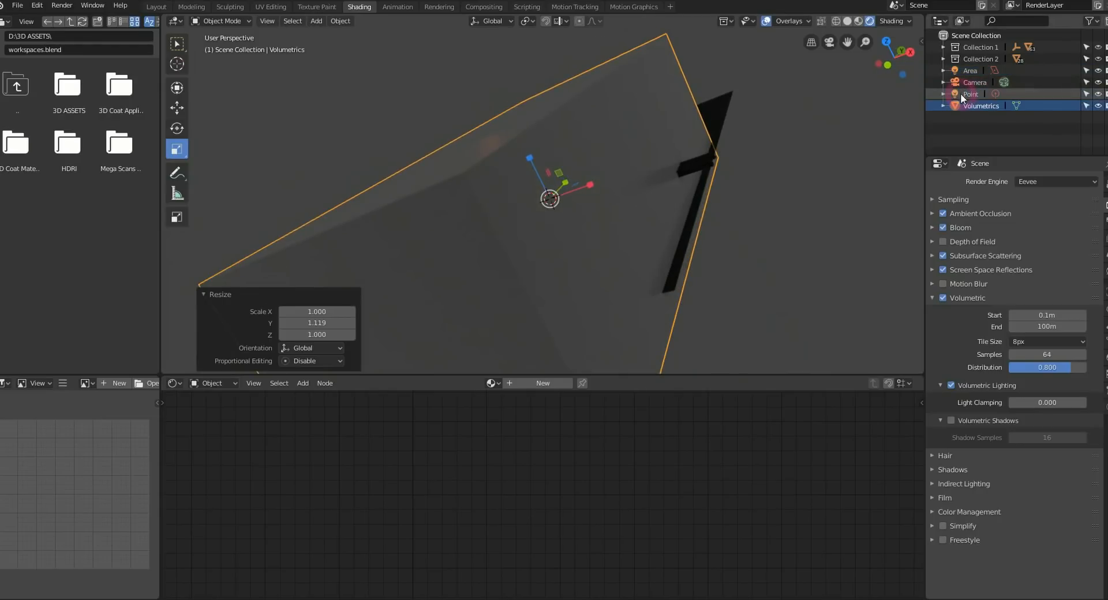
# - Create a new material for the Volumetrics cube and delete its Principled BSDF node
pyautogui.click(536, 382)
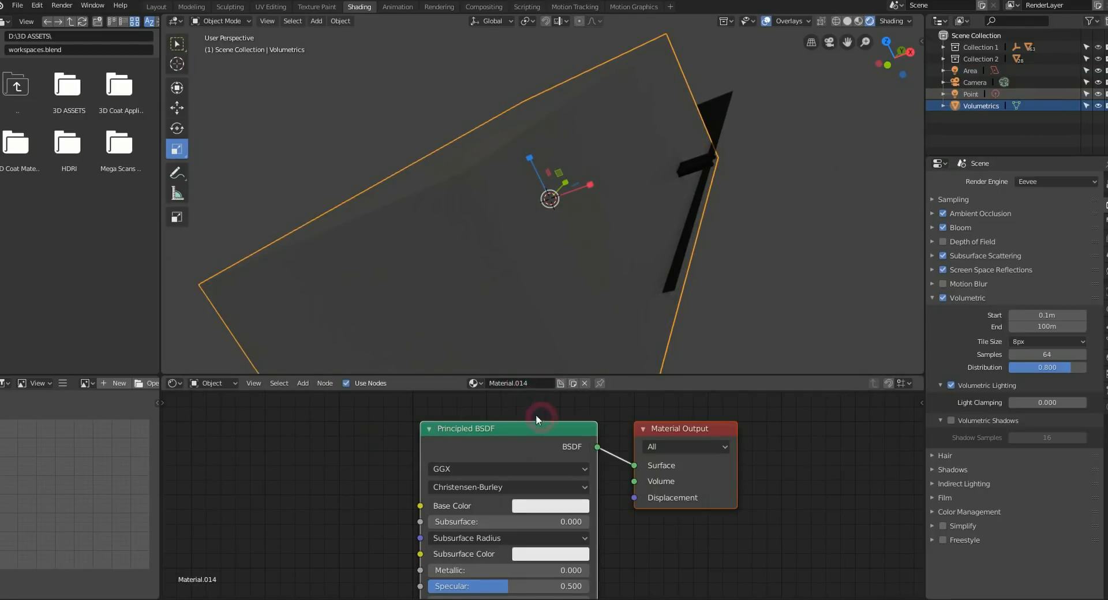
pyautogui.moveTo(541, 418); pyautogui.dragTo(594, 408, button='middle')
pyautogui.moveTo(531, 417); pyautogui.dragTo(437, 426)
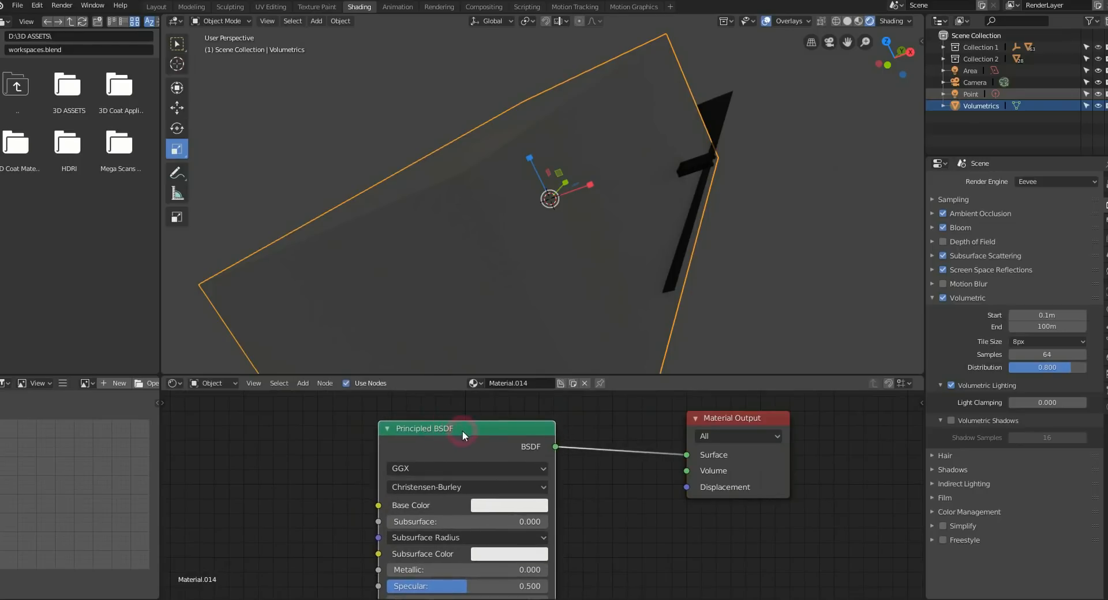
pyautogui.press('x')
pyautogui.click(492, 425)
# - Add a Principled Volume shader node and connect its Volume output to the Material Output's Volume input
pyautogui.click(299, 386)
pyautogui.click(305, 383)
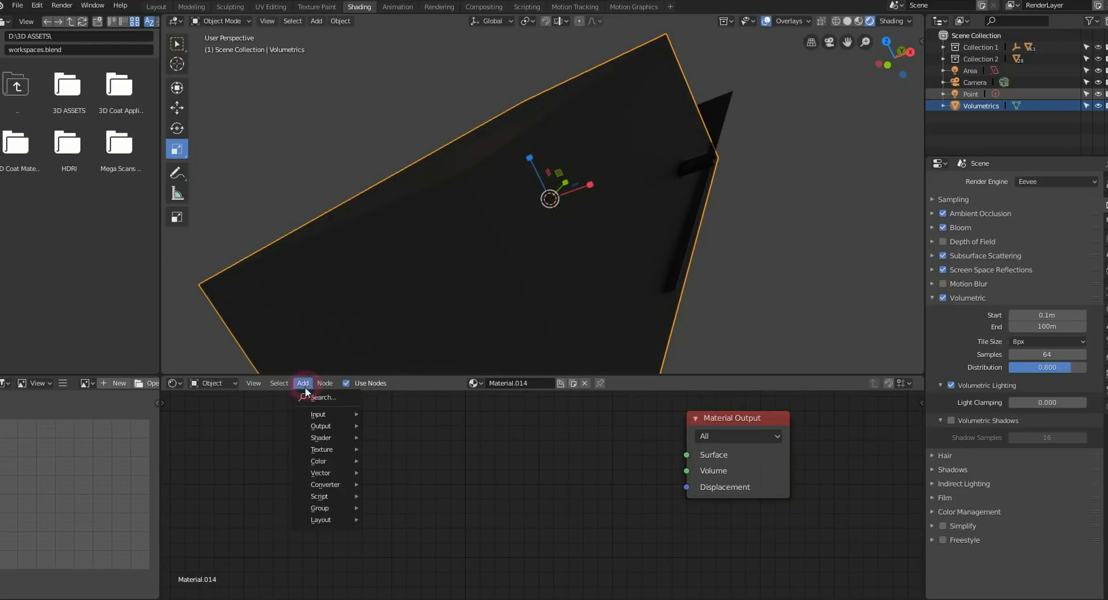
pyautogui.moveTo(321, 440)
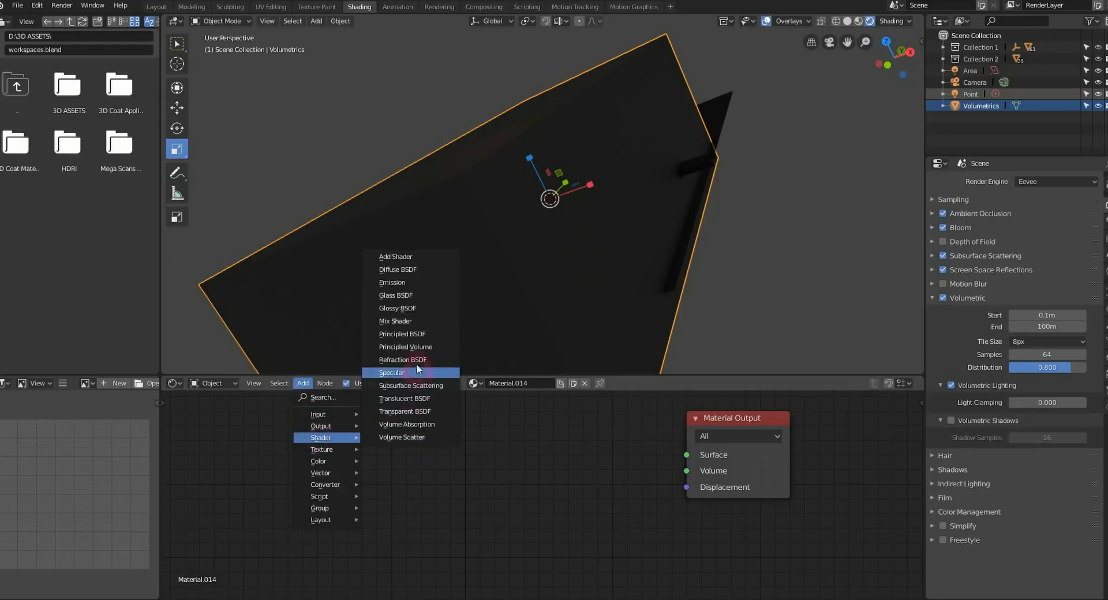
pyautogui.click(410, 347)
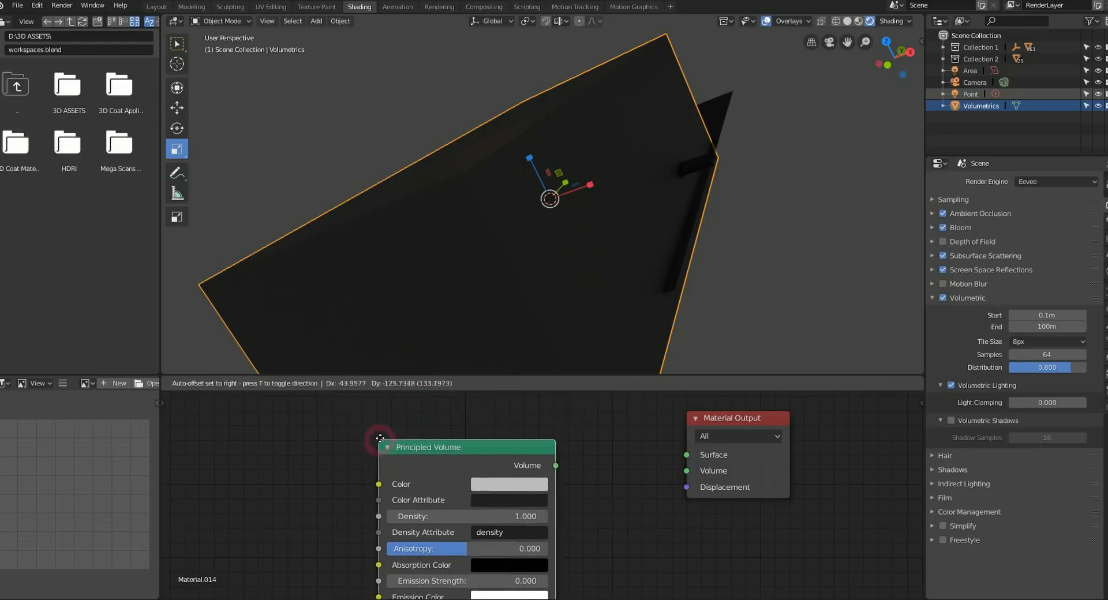
pyautogui.click(379, 445)
pyautogui.moveTo(581, 470); pyautogui.dragTo(517, 453, button='middle')
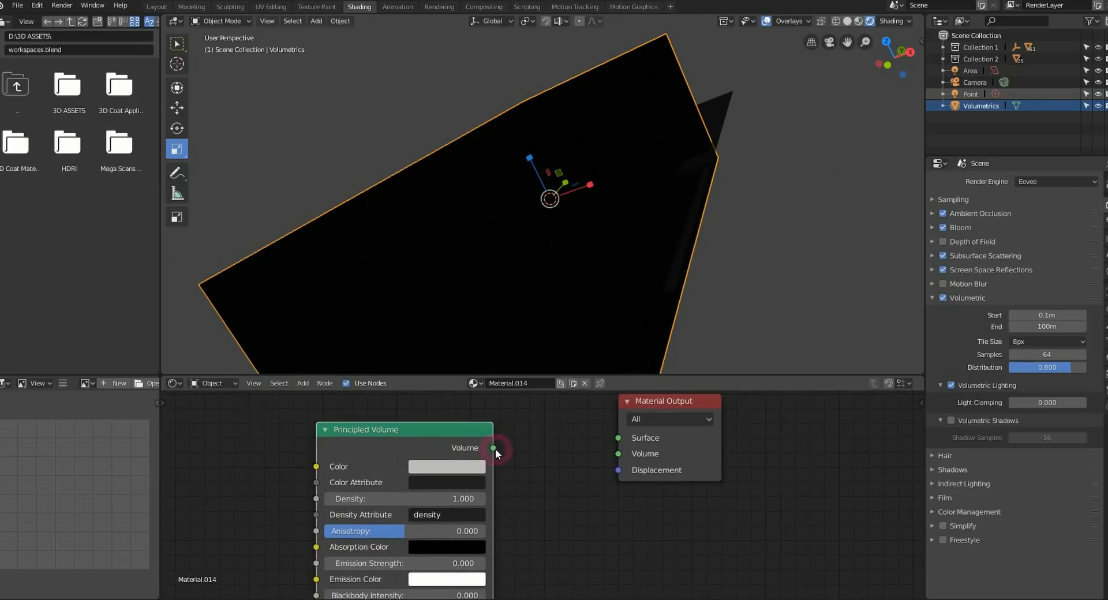
pyautogui.moveTo(573, 456); pyautogui.dragTo(617, 455)
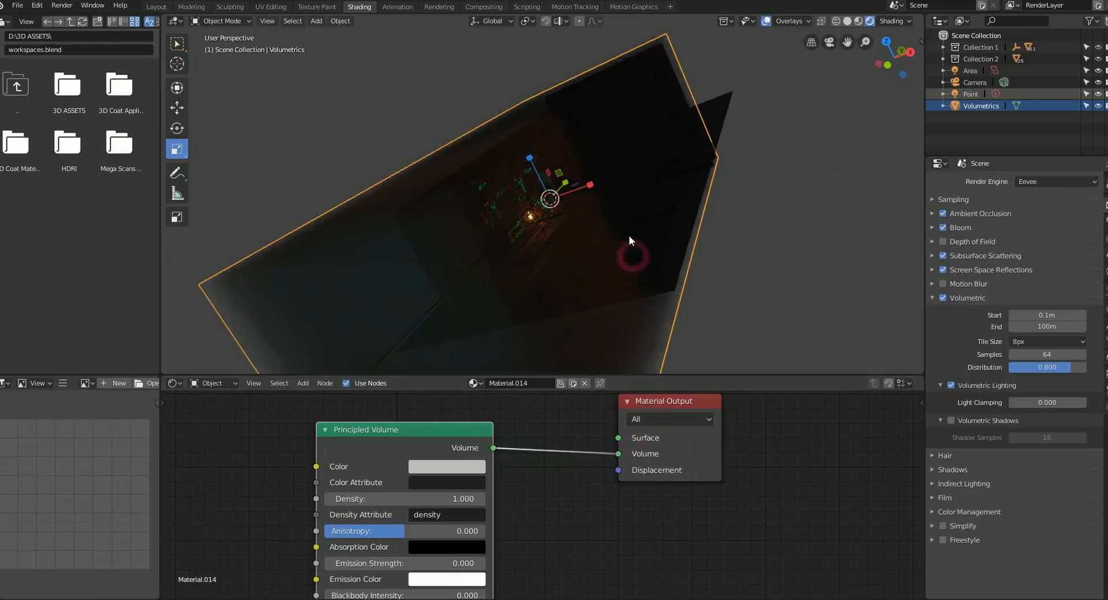
pyautogui.moveTo(553, 193); pyautogui.dragTo(521, 92, button='middle')
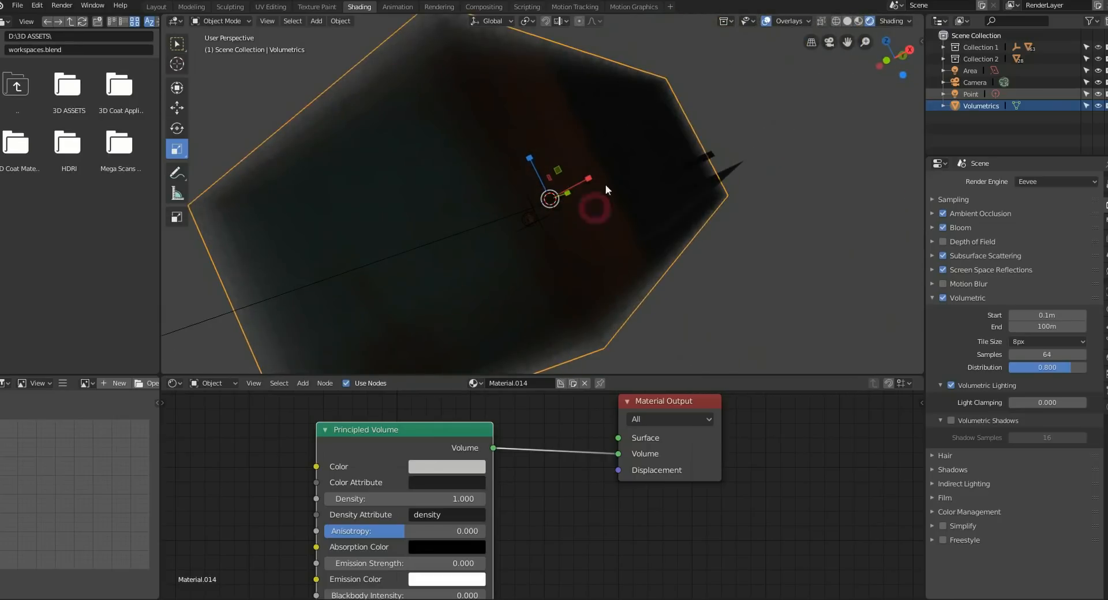
pyautogui.moveTo(414, 237); pyautogui.dragTo(585, 147, button='middle')
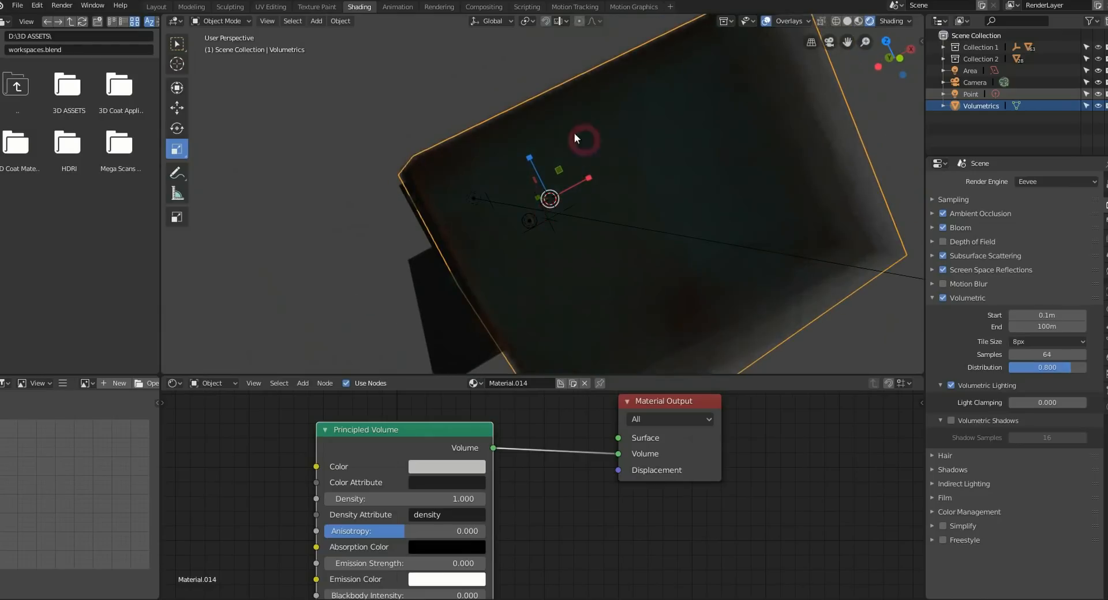
pyautogui.moveTo(572, 202)
pyautogui.mouseDown(button='middle')
pyautogui.moveTo(519, 199)
pyautogui.moveTo(510, 221)
pyautogui.moveTo(560, 207)
pyautogui.mouseUp(button='middle')
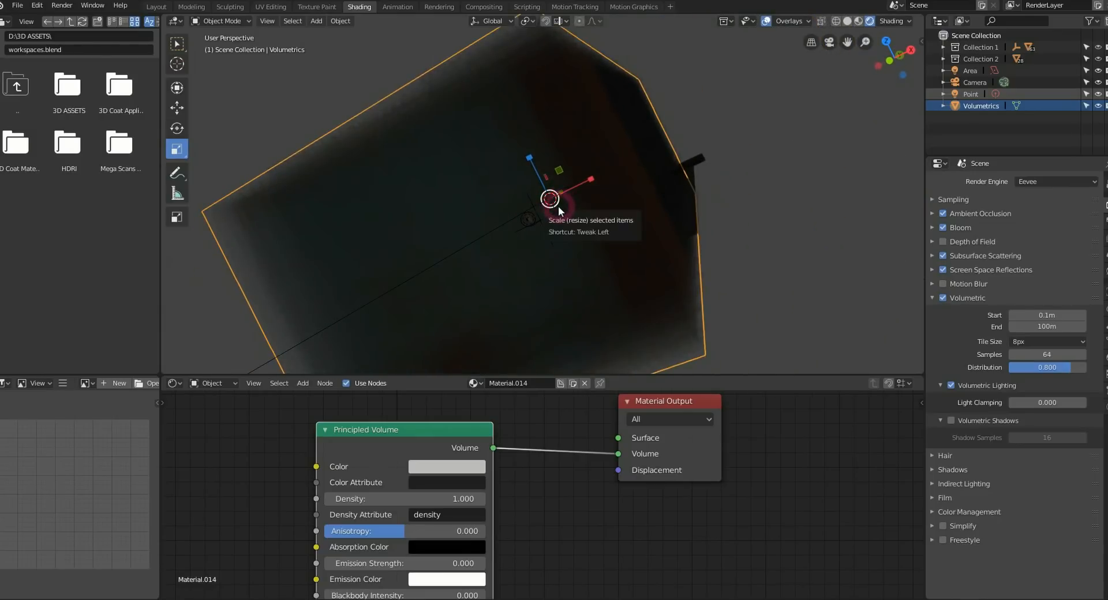
# - Show the scene through the camera with viewport overlays hidden to examine the fog around the character
pyautogui.press('KP_0')
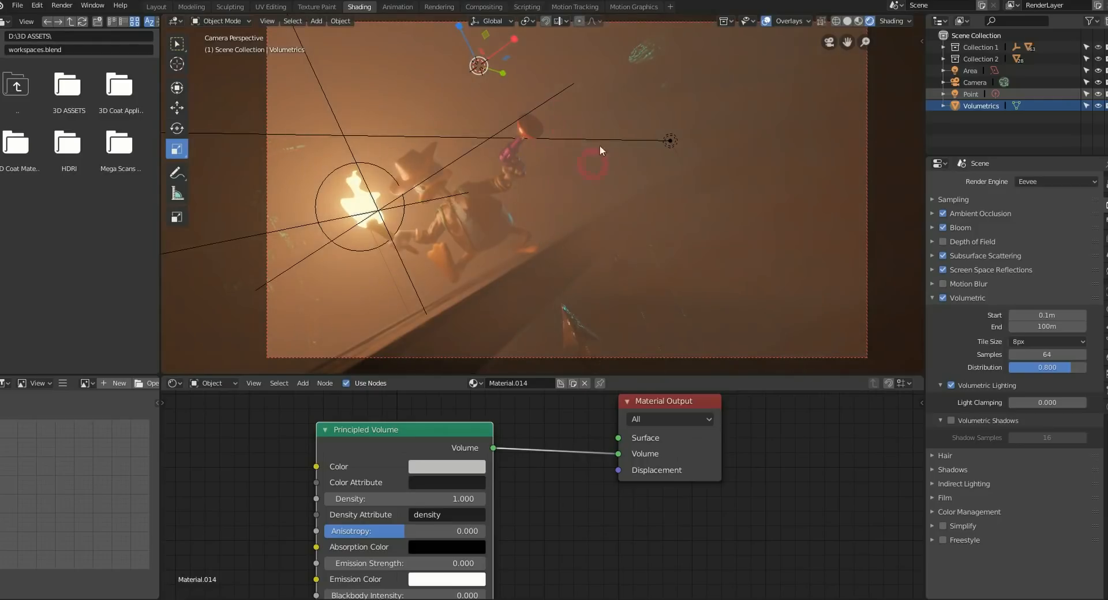
pyautogui.click(767, 22)
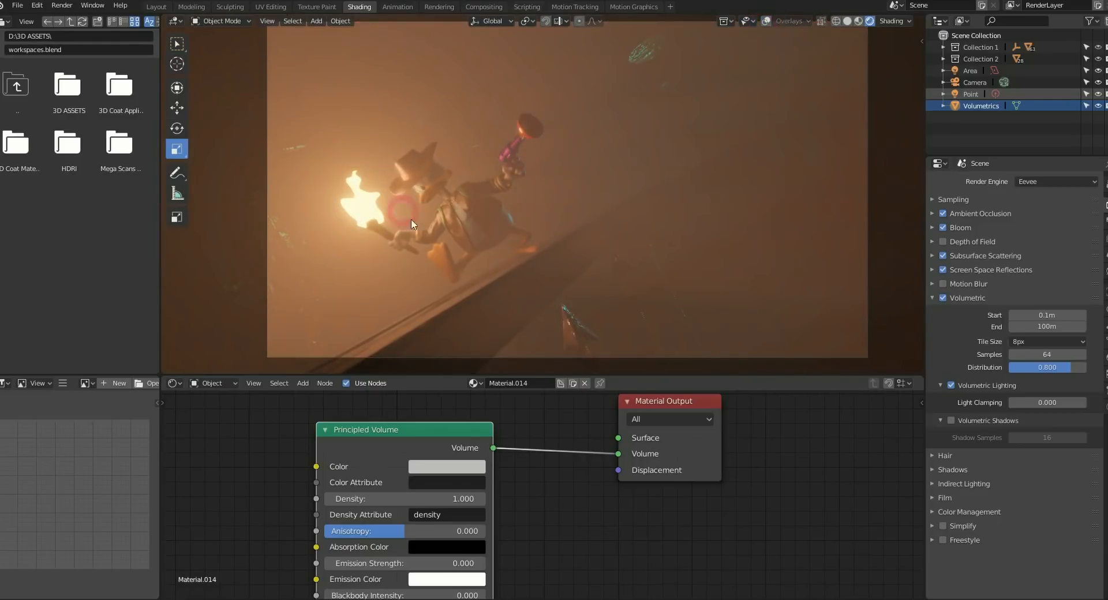
pyautogui.moveTo(511, 425); pyautogui.dragTo(563, 433, button='middle')
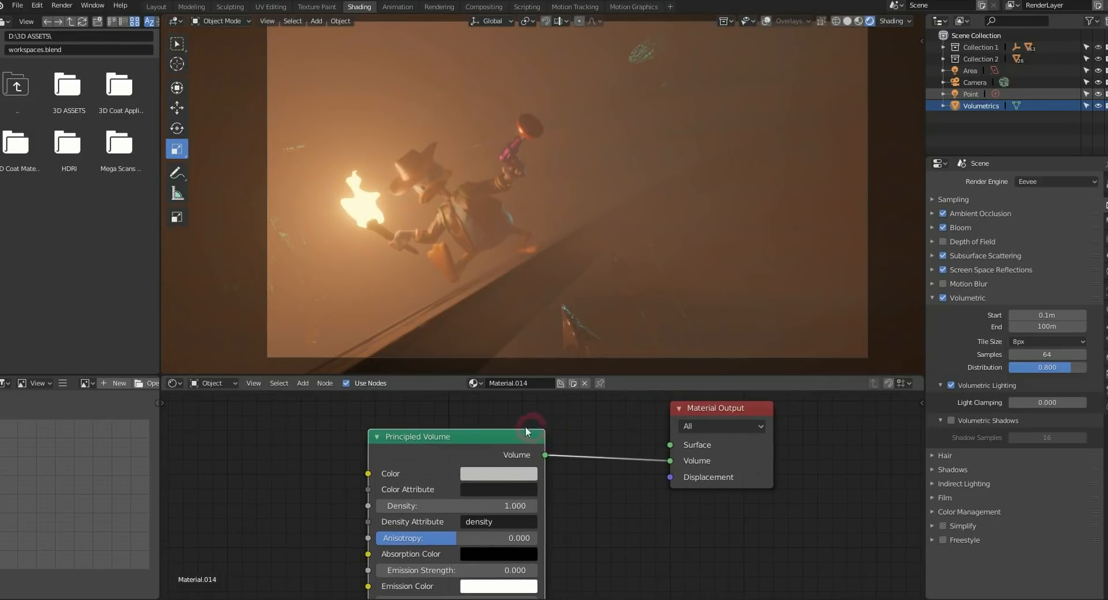
pyautogui.click(541, 218)
pyautogui.click(777, 445)
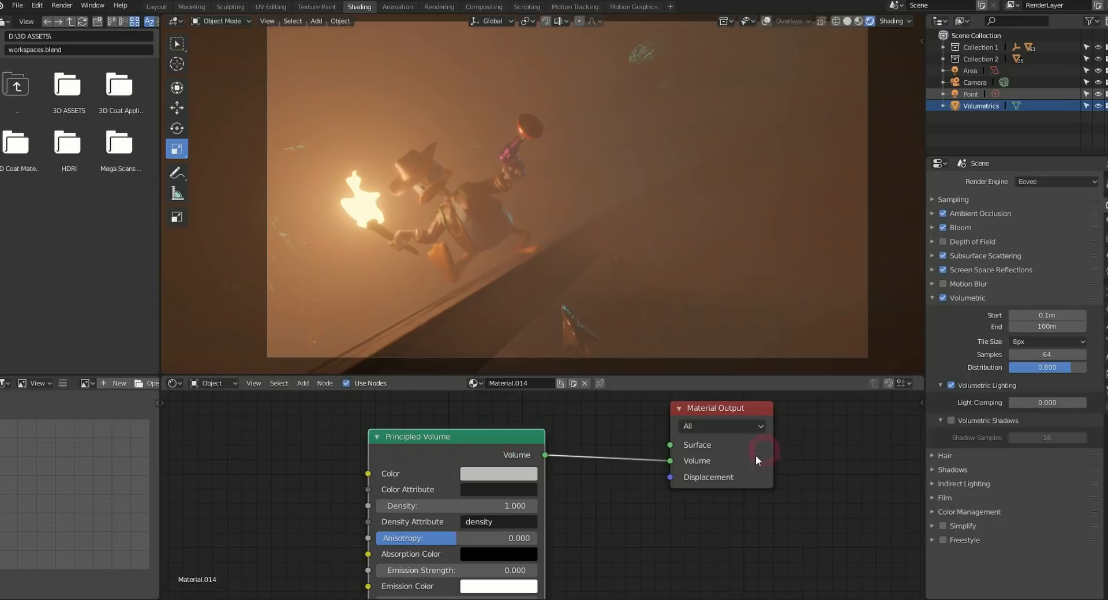
# - Enable Volumetric Shadows in the Eevee volumetric render settings
pyautogui.moveTo(609, 468)
pyautogui.mouseDown(button='middle')
pyautogui.moveTo(609, 450)
pyautogui.moveTo(597, 464)
pyautogui.mouseUp(button='middle')
pyautogui.moveTo(469, 415); pyautogui.dragTo(482, 423)
pyautogui.click(776, 400)
pyautogui.click(979, 284)
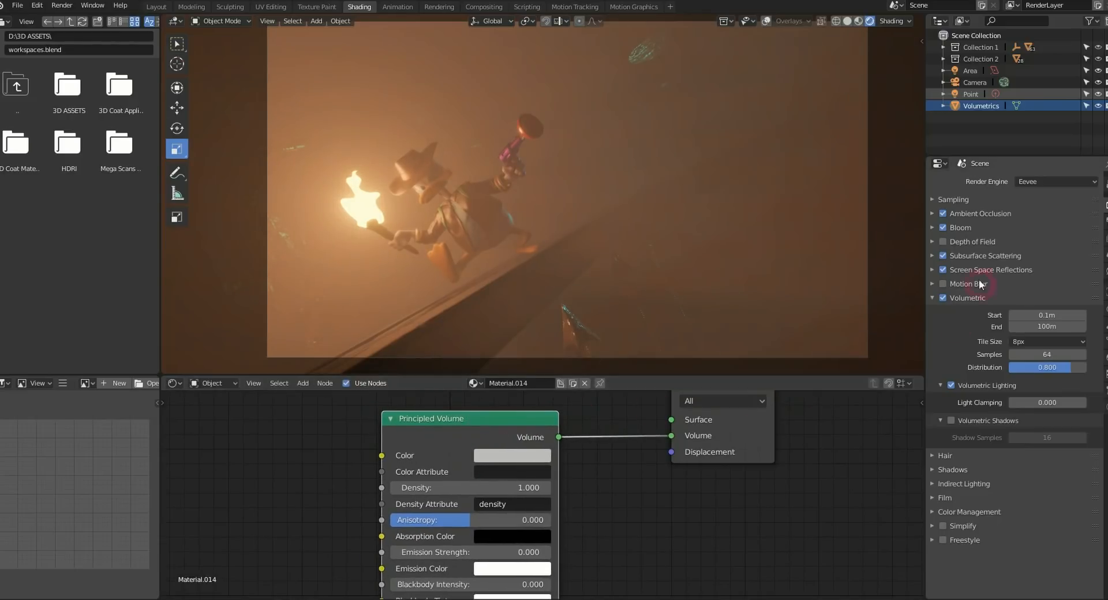
pyautogui.click(951, 420)
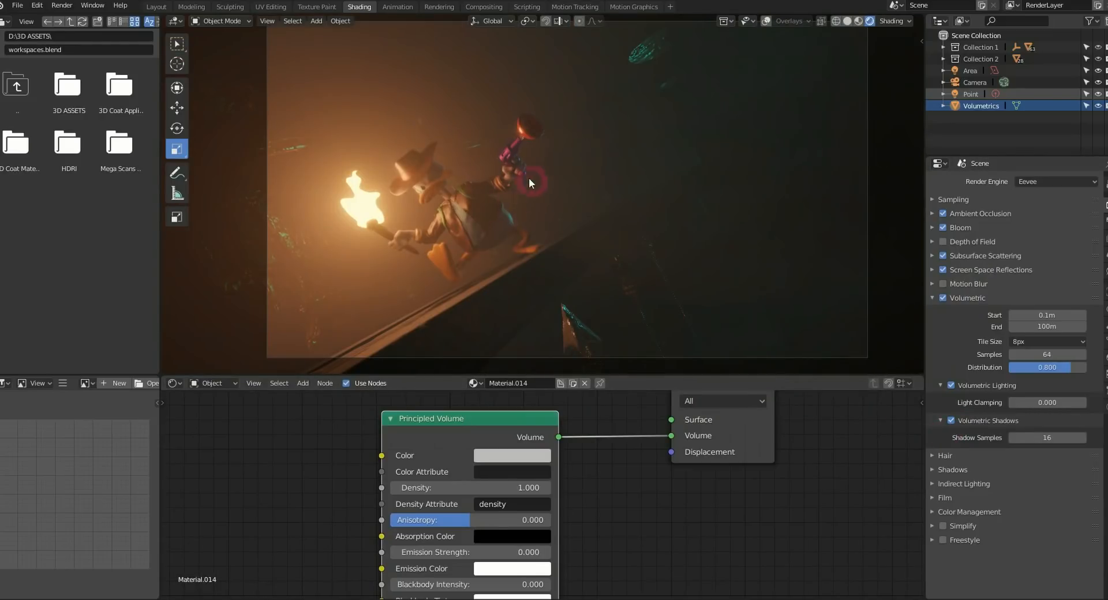
pyautogui.click(392, 258)
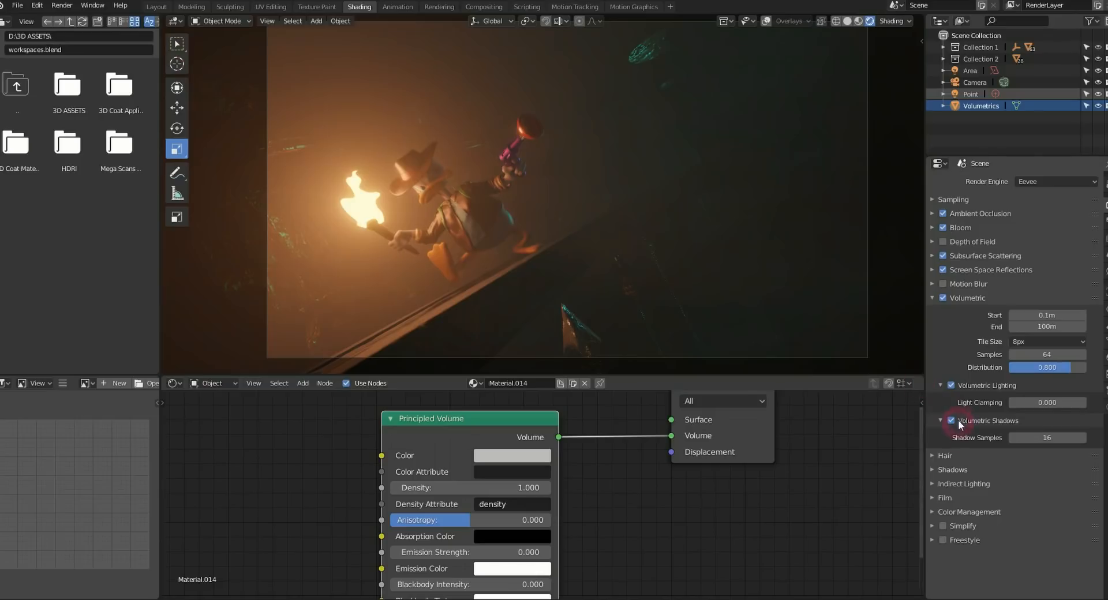
pyautogui.click(634, 190)
pyautogui.click(481, 383)
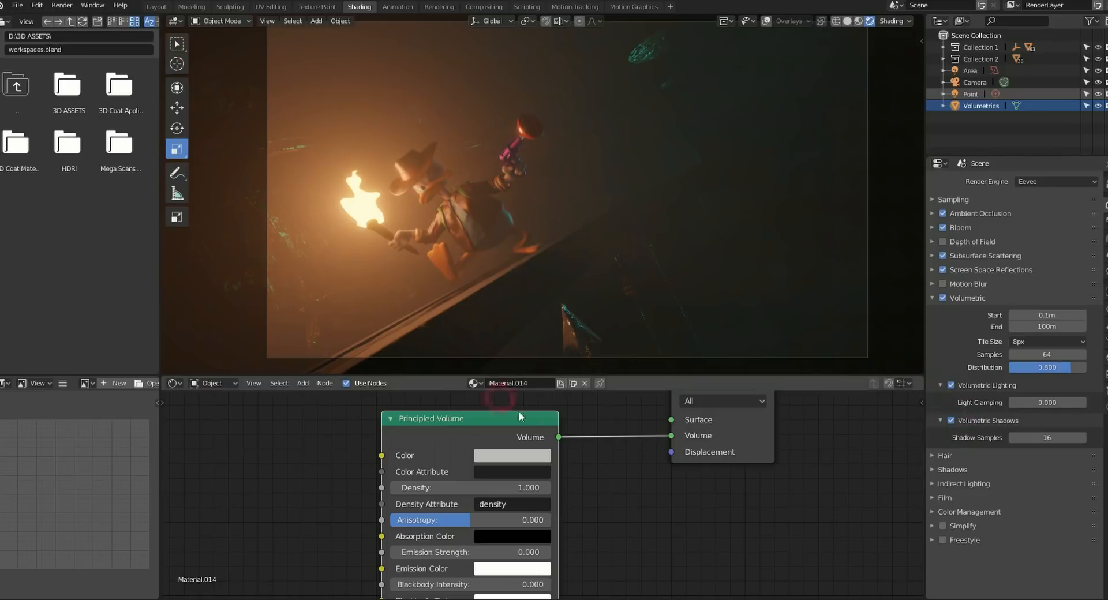
# - Set the Principled Volume color to a light tan (H 0.101, S 0.251, V 0.735) and its density to 0.400
pyautogui.click(517, 456)
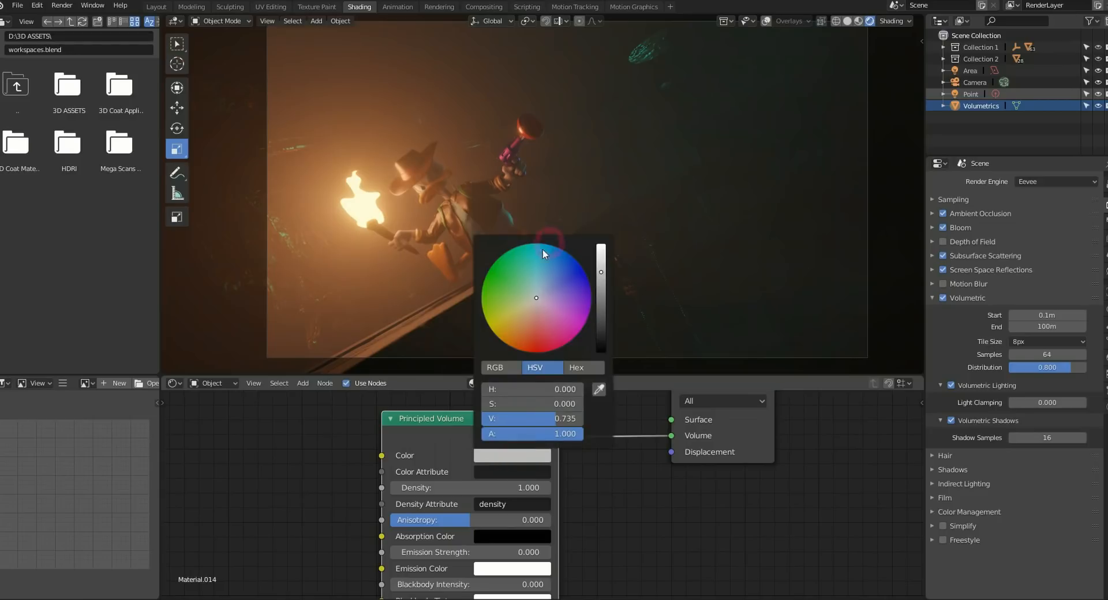
pyautogui.click(513, 457)
pyautogui.click(529, 309)
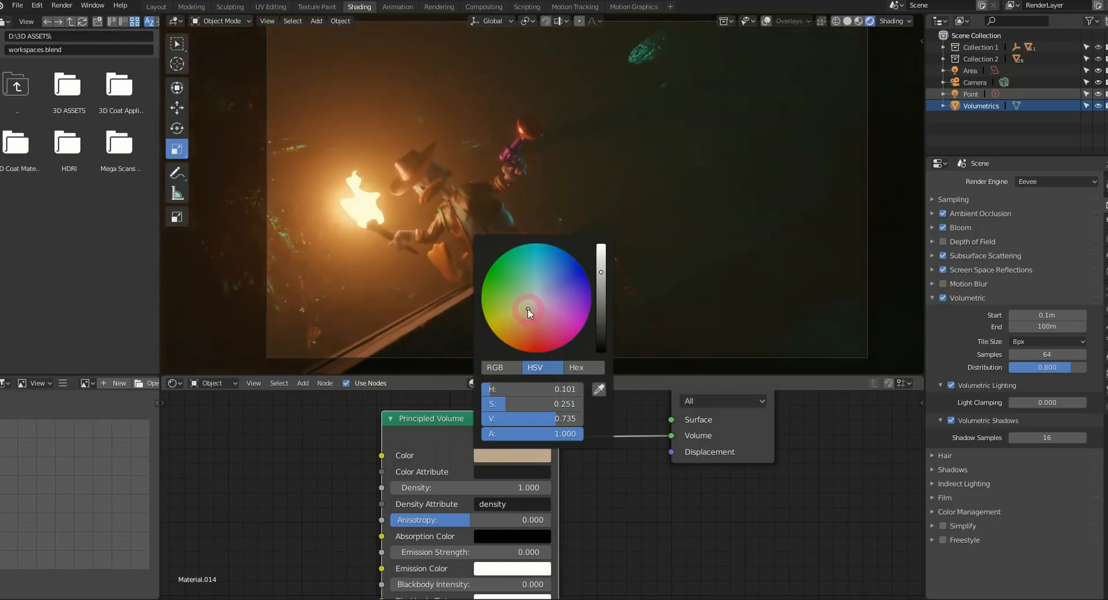
pyautogui.click(601, 272)
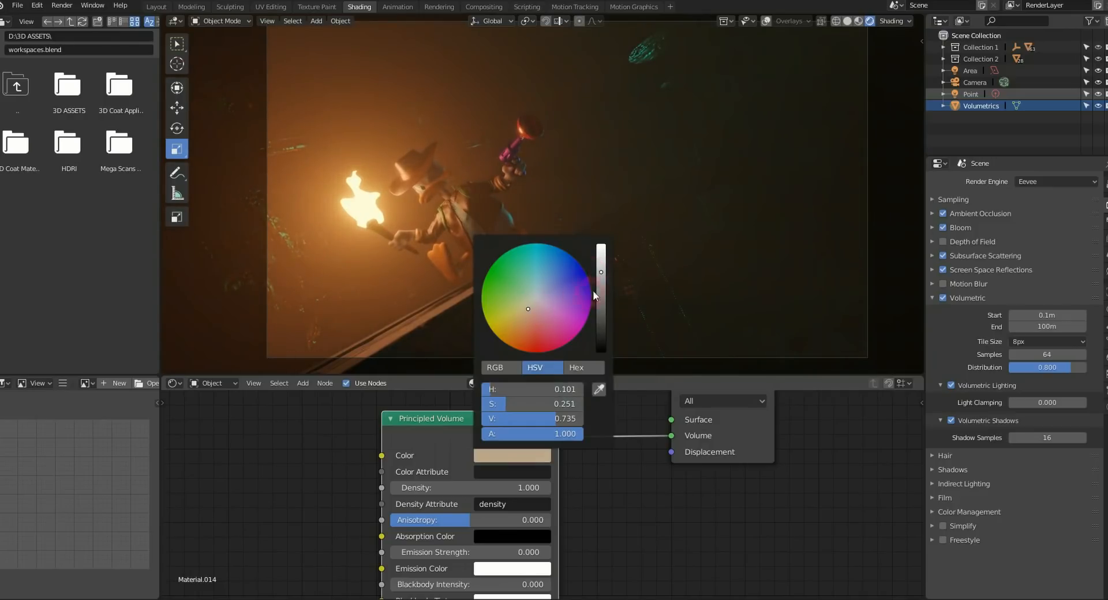
pyautogui.click(698, 119)
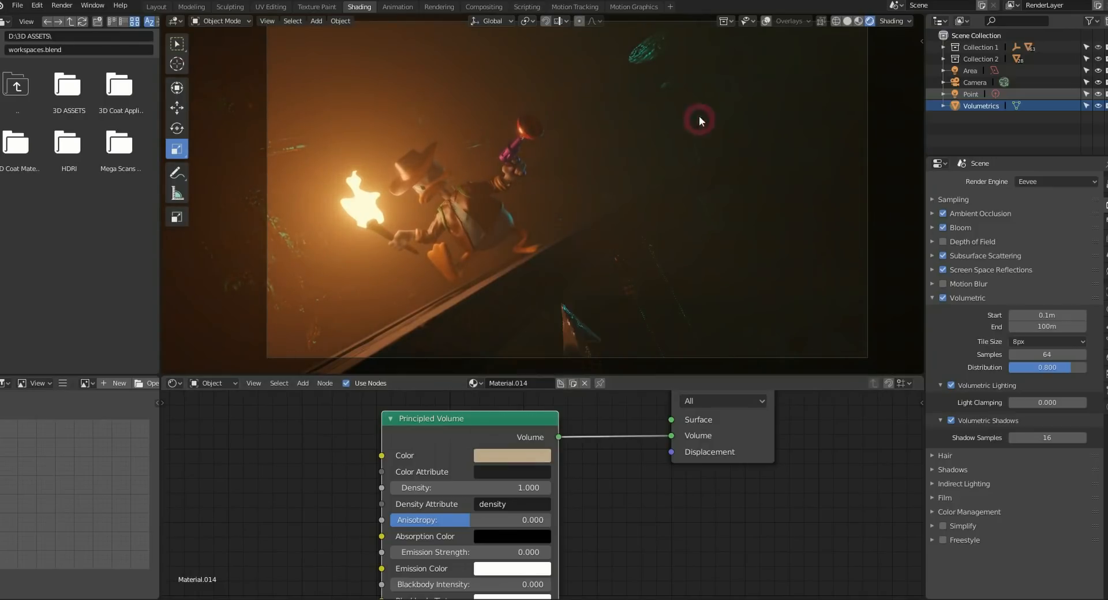
pyautogui.click(578, 197)
pyautogui.click(457, 485)
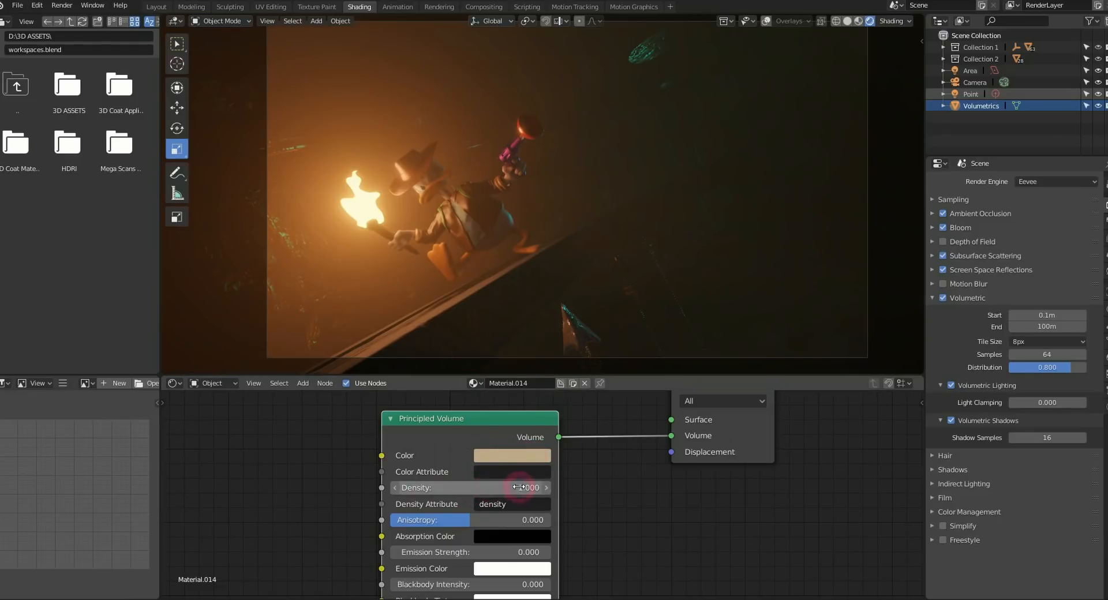
pyautogui.moveTo(521, 488); pyautogui.dragTo(508, 490)
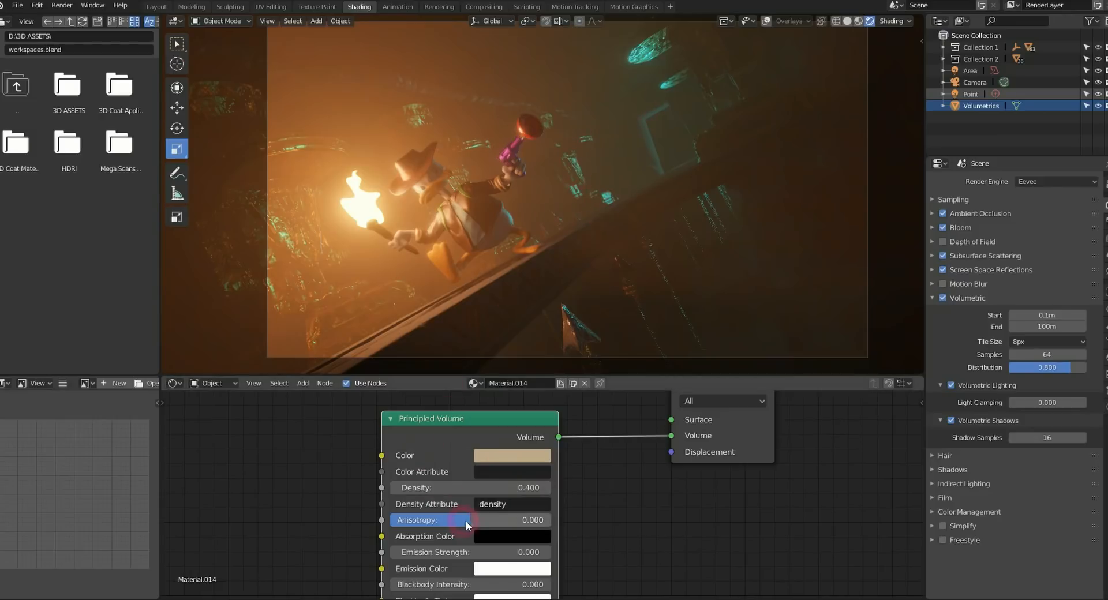
# - Try anisotropy values of 0.390, -0.771 and 1.000 on the Principled Volume node
pyautogui.moveTo(468, 520); pyautogui.dragTo(502, 517)
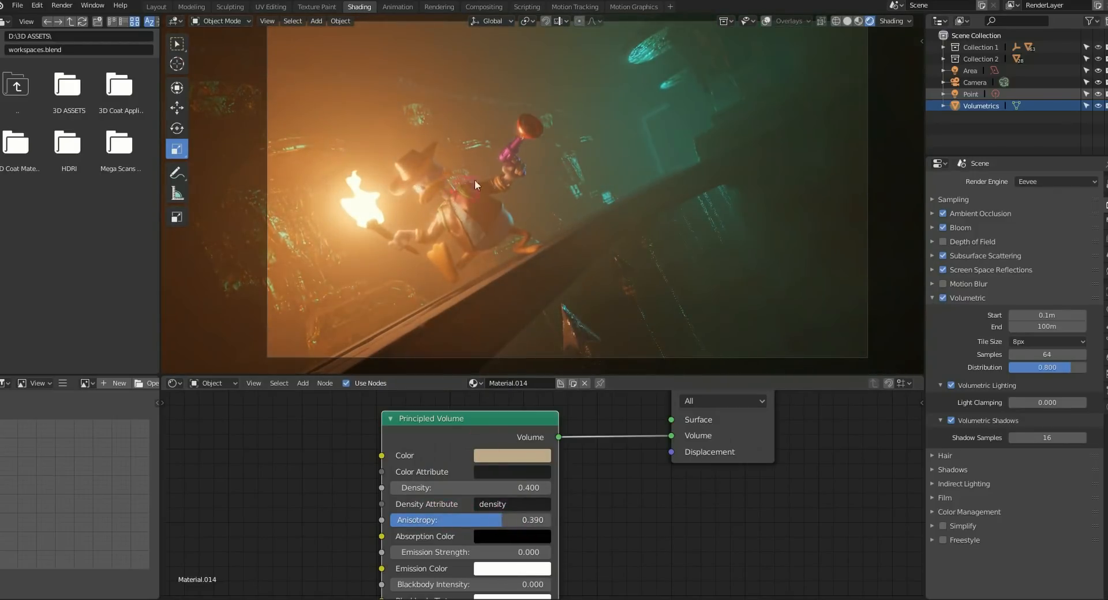
pyautogui.moveTo(504, 516); pyautogui.dragTo(406, 527)
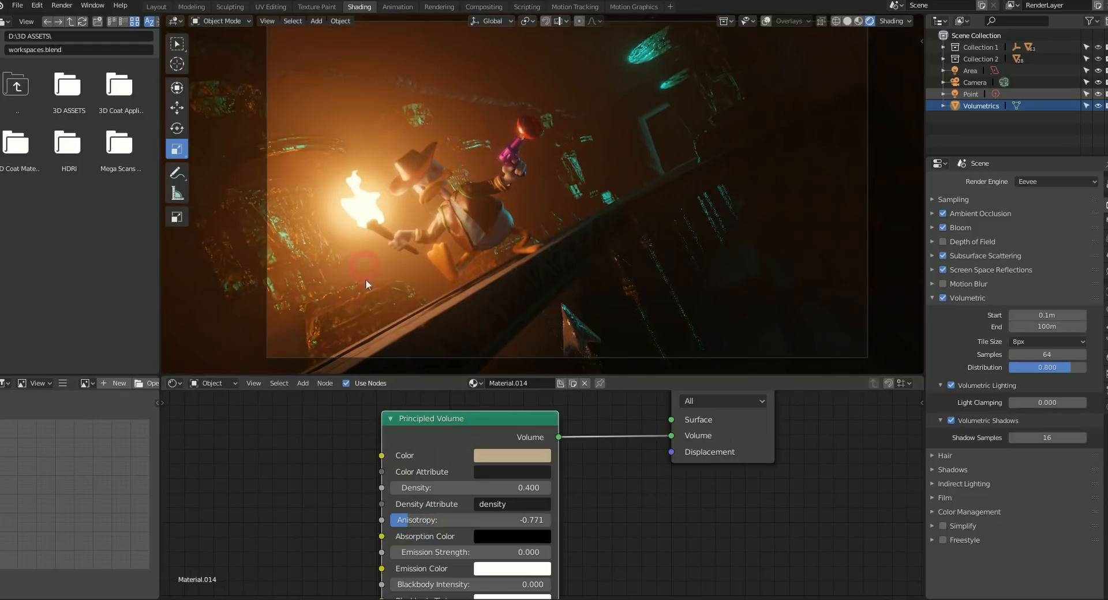
pyautogui.moveTo(434, 519); pyautogui.dragTo(535, 523)
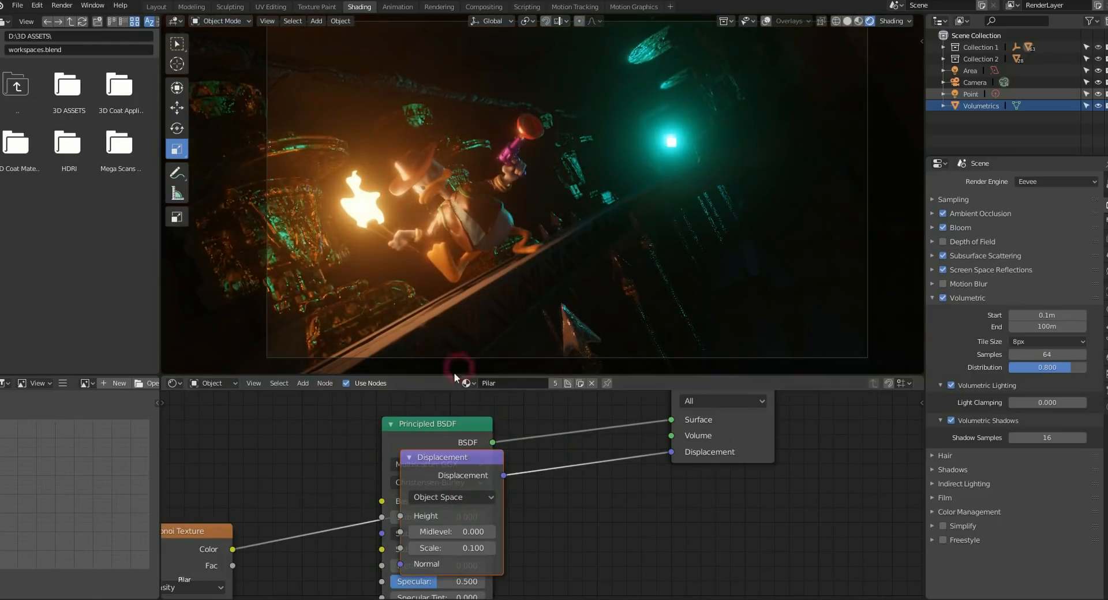
# - Reselect the Volumetrics cube and set its Principled Volume anisotropy to 0.562
pyautogui.moveTo(335, 444); pyautogui.dragTo(388, 460, button='middle')
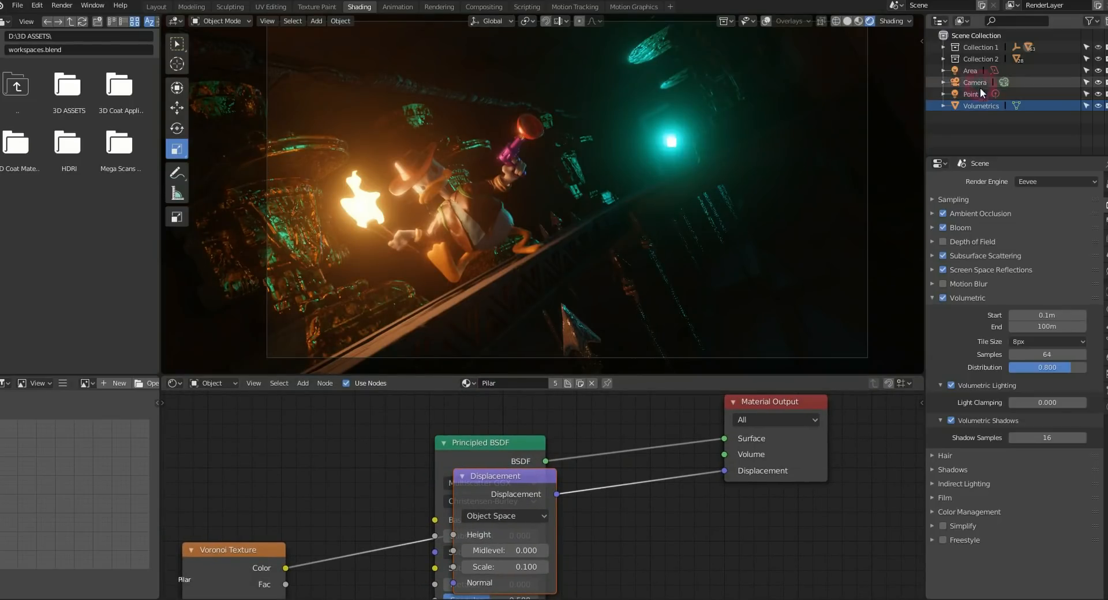
pyautogui.click(980, 105)
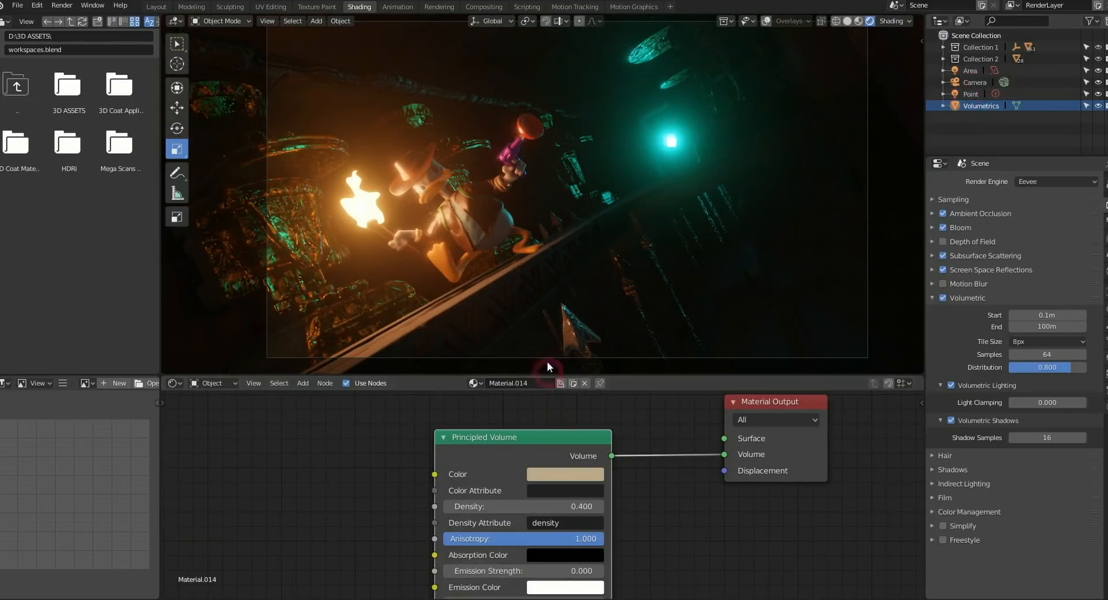
pyautogui.moveTo(560, 417); pyautogui.dragTo(504, 407, button='middle')
pyautogui.moveTo(541, 527); pyautogui.dragTo(505, 524)
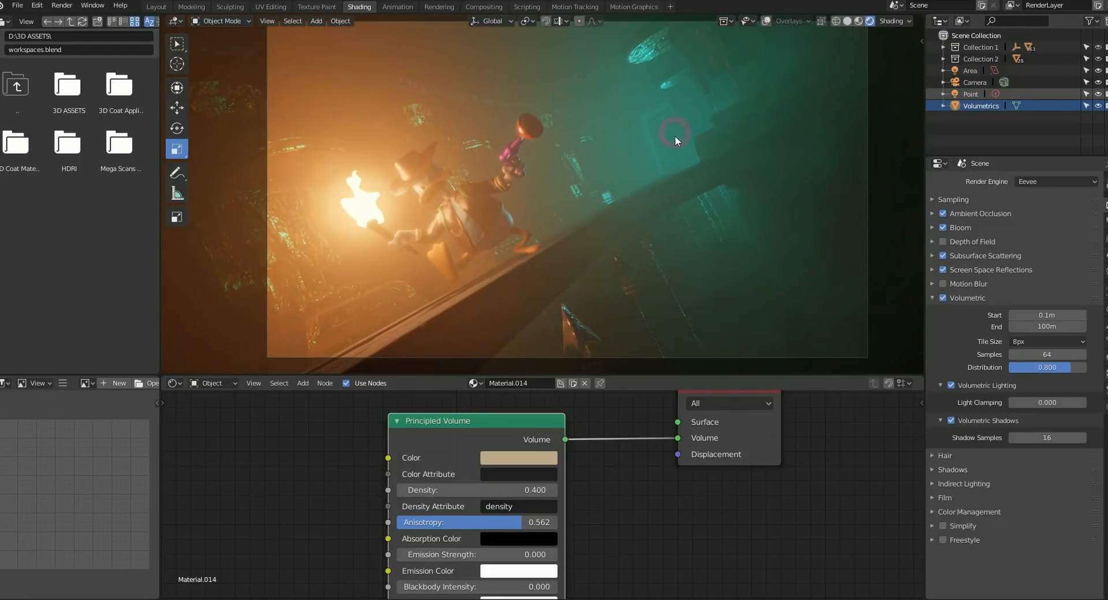
# - Select the Area light, open its light settings and try its power at 100 W and 50 W
pyautogui.click(971, 71)
pyautogui.click(1104, 327)
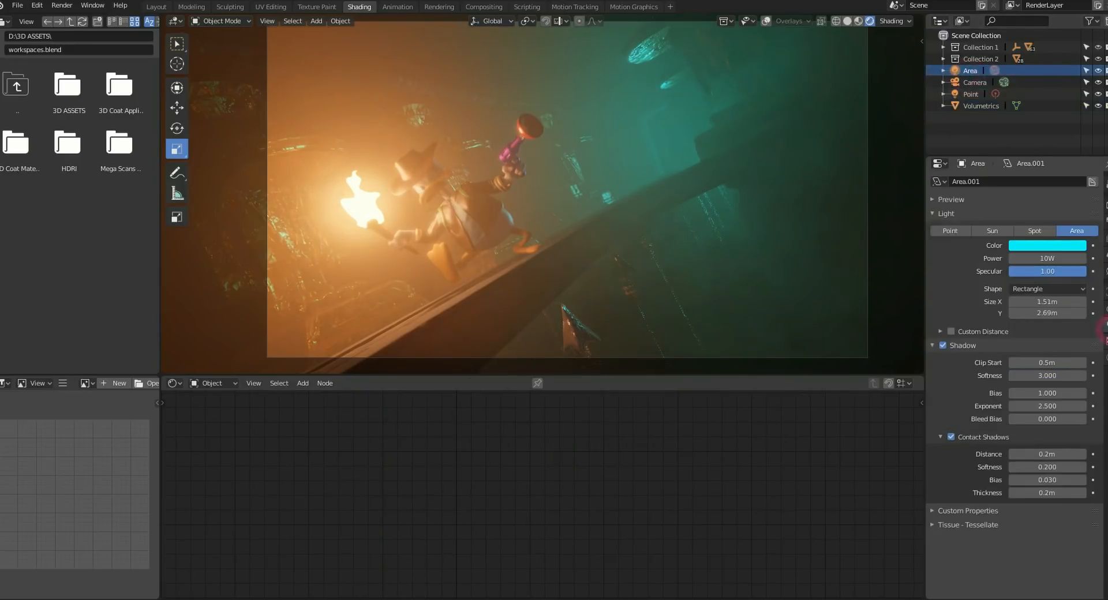
pyautogui.click(1019, 259)
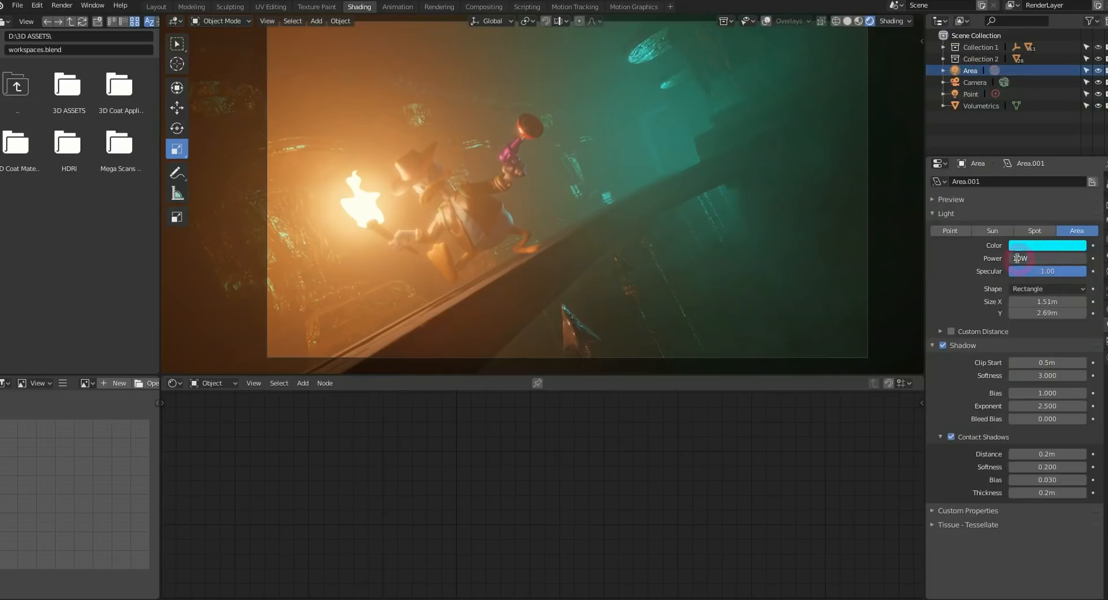
pyautogui.click(1010, 296)
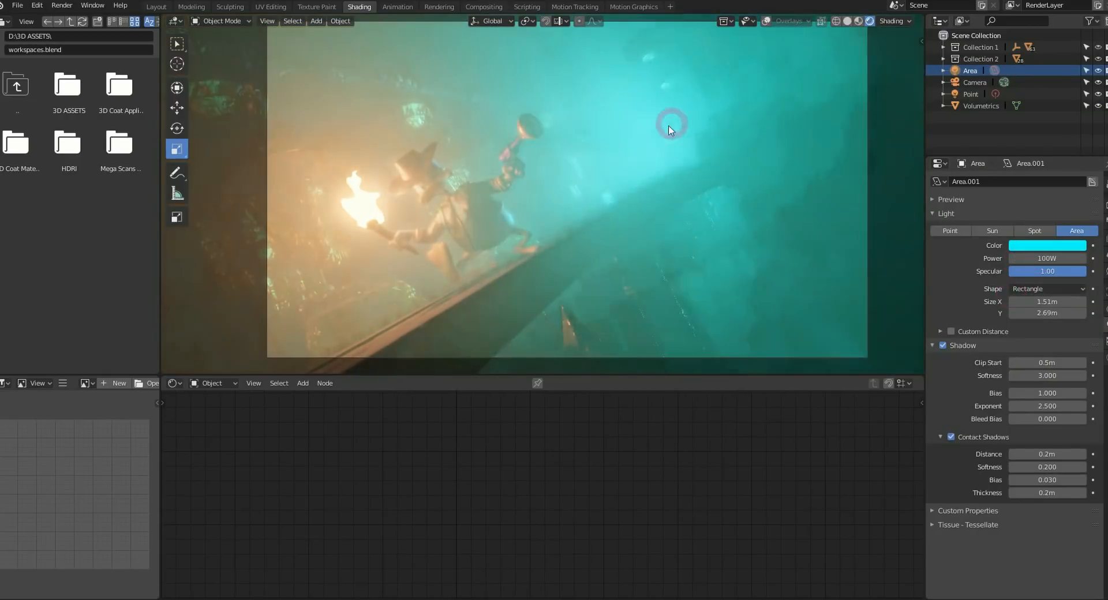
pyautogui.click(1021, 258)
pyautogui.moveTo(1022, 258); pyautogui.dragTo(1004, 262)
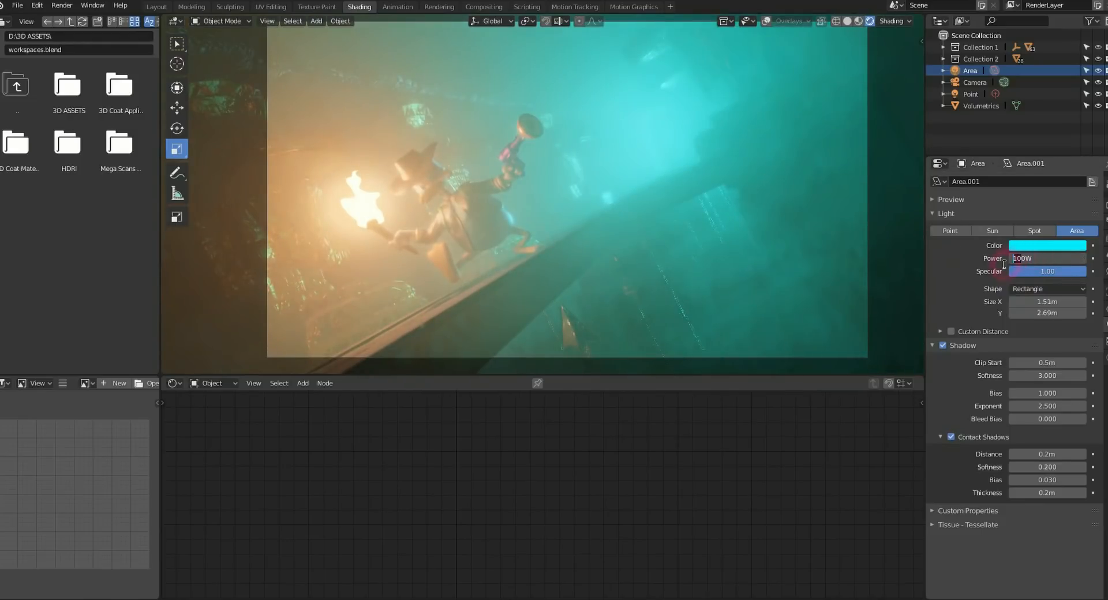
pyautogui.click(979, 281)
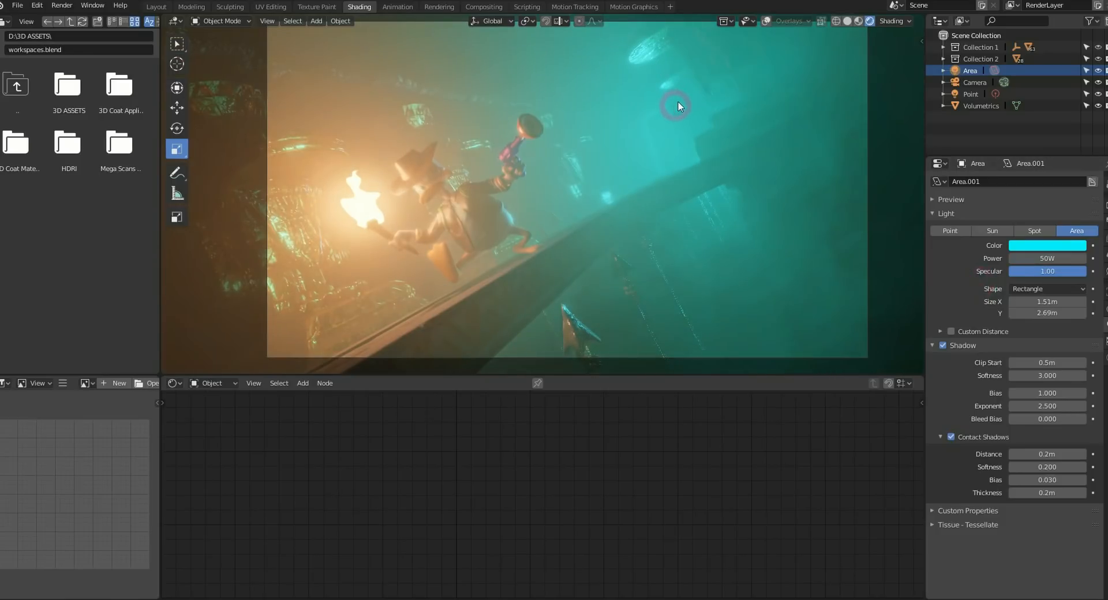
# - Try the Area light's power at 20 W and settle on 25 W
pyautogui.click(1036, 257)
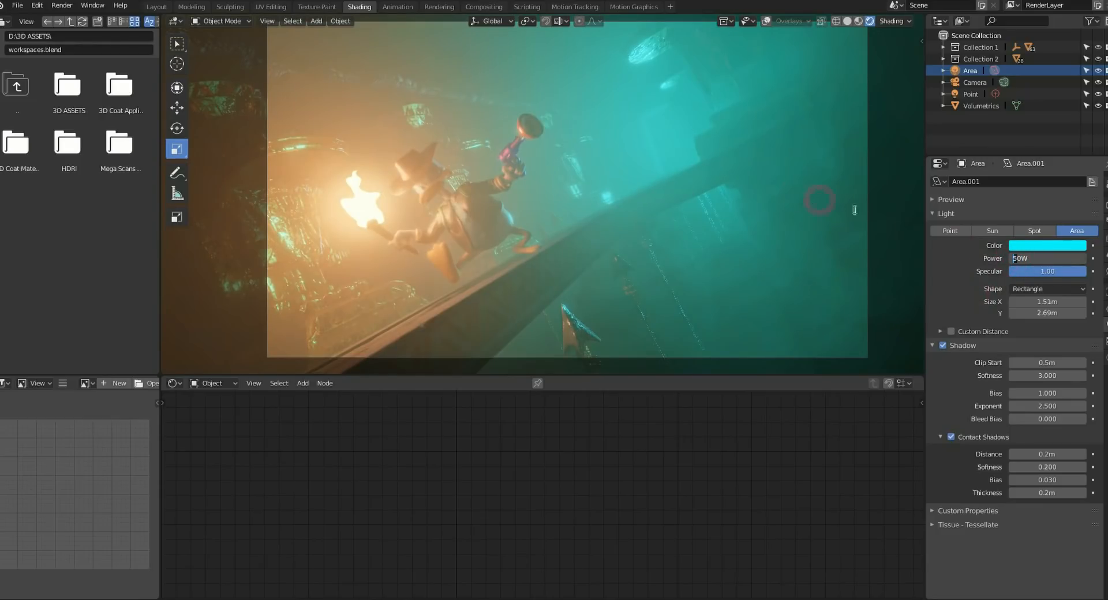
pyautogui.click(1023, 259)
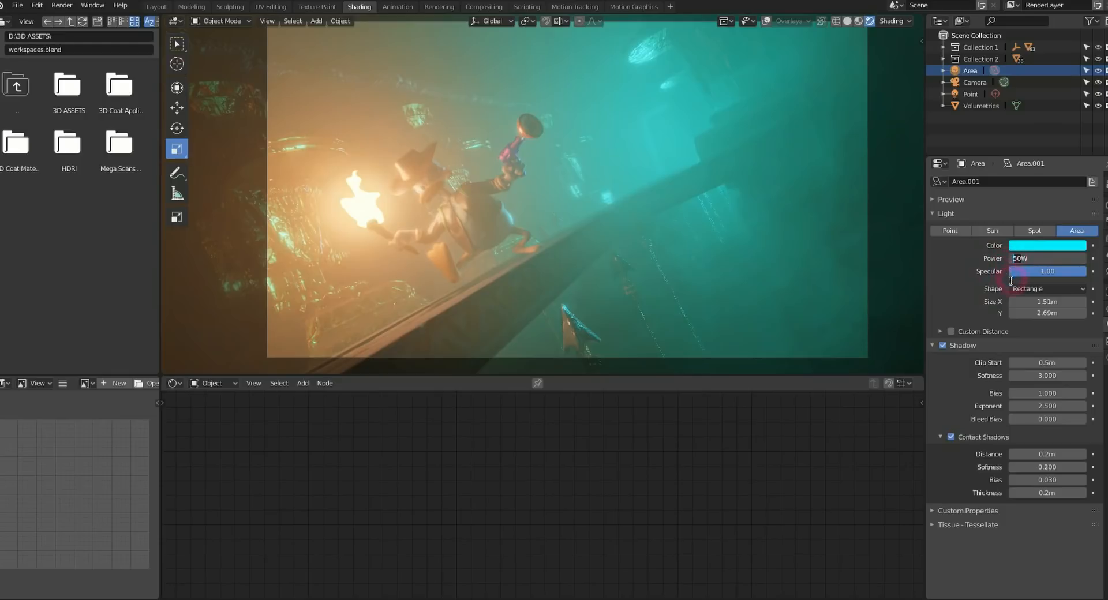
pyautogui.click(1006, 260)
pyautogui.press('Return')
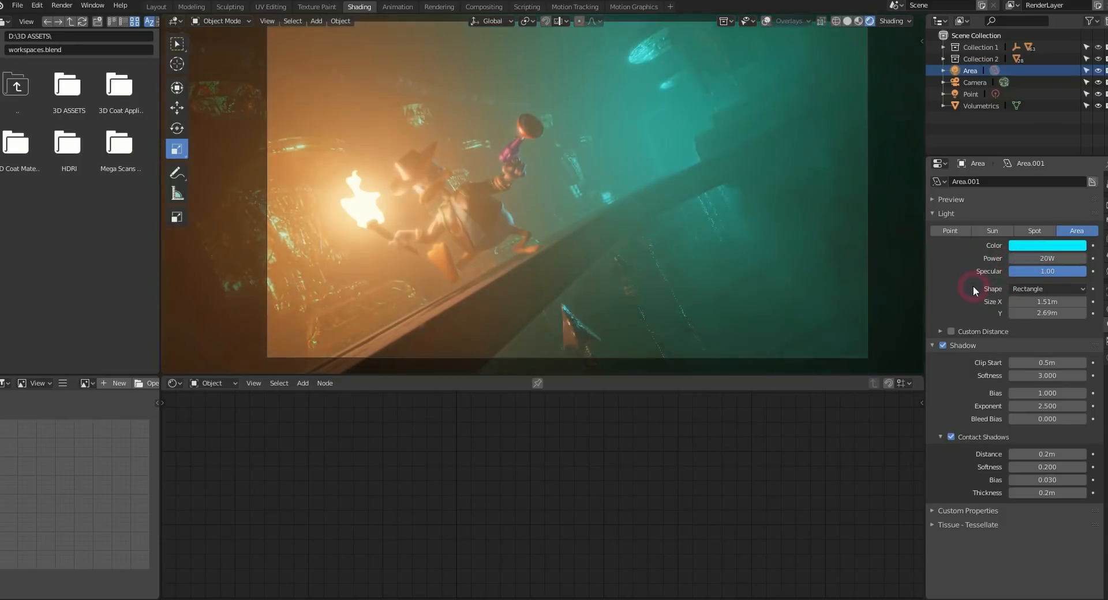
pyautogui.click(1033, 258)
pyautogui.press('Return')
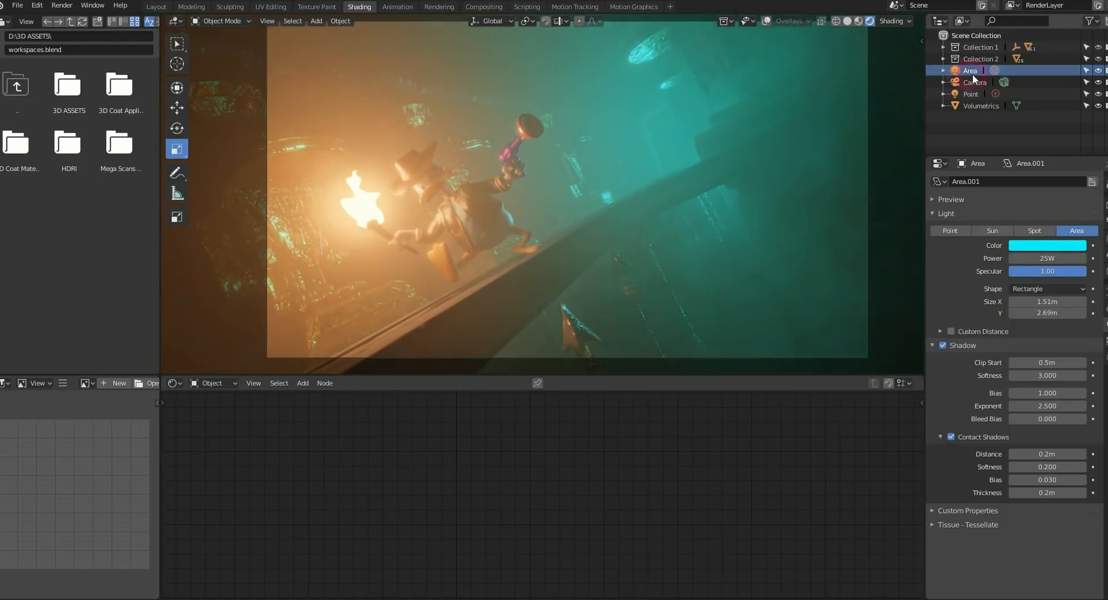
# - Turn the viewport overlays back on and snap the 3D cursor to the selected Area light
pyautogui.click(766, 22)
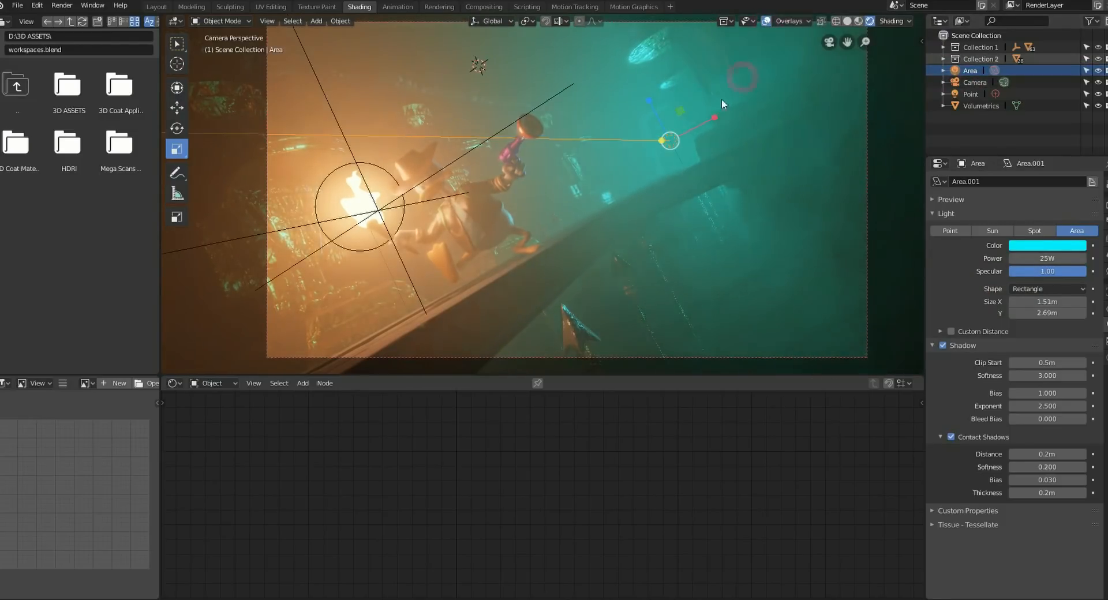
pyautogui.hotkey('shift', 's')
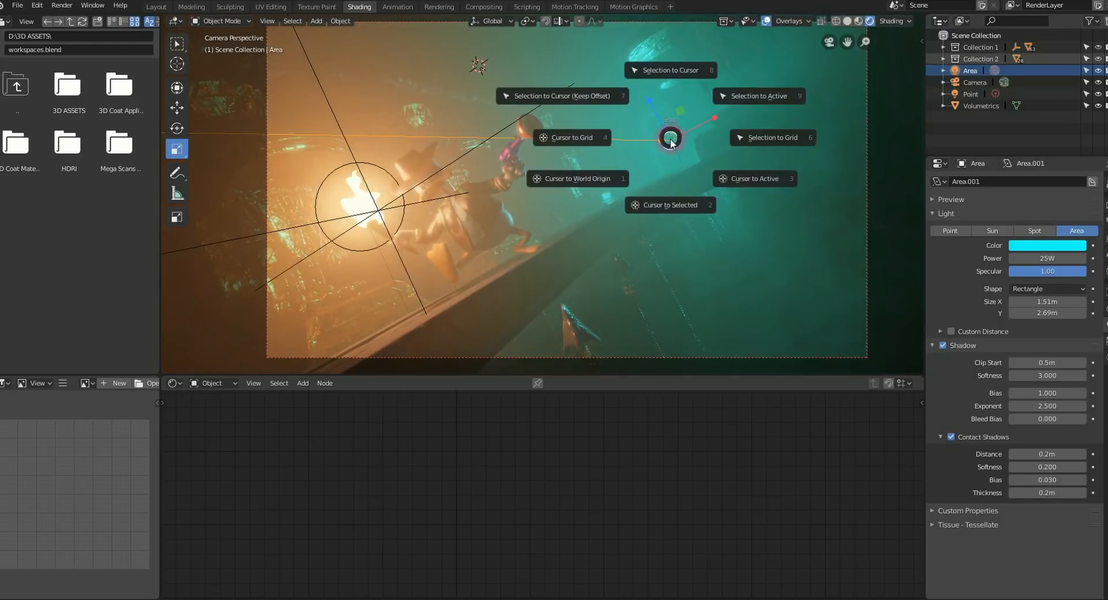
pyautogui.click(675, 205)
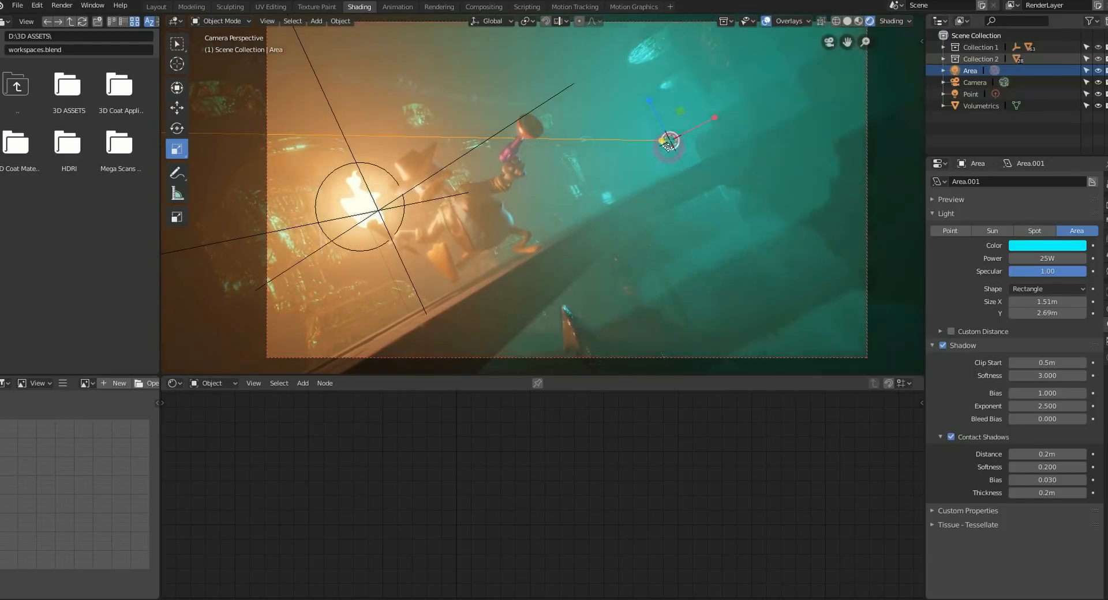
# - Add a mesh plane at the 3D cursor, on the Area light's position
pyautogui.hotkey('shift', 'a')
pyautogui.moveTo(662, 144)
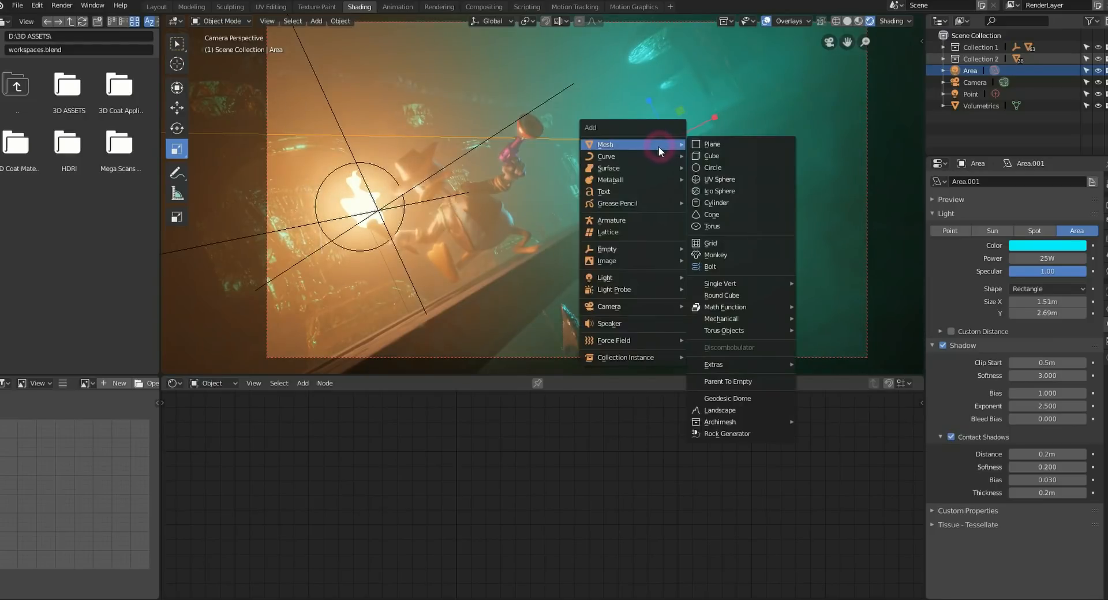
pyautogui.click(709, 145)
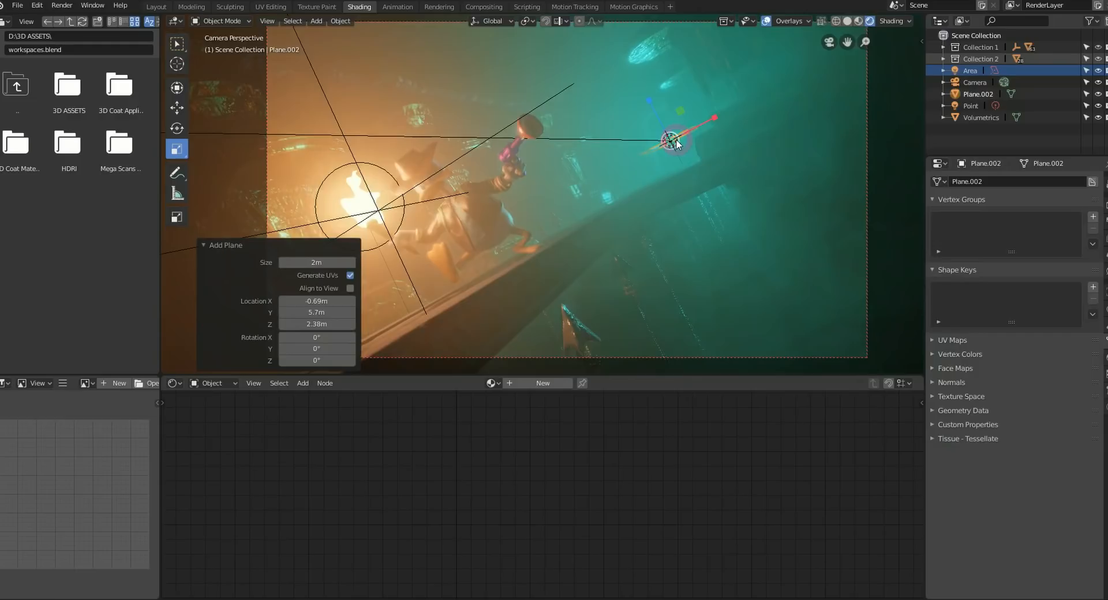
pyautogui.moveTo(675, 139); pyautogui.dragTo(676, 140, button='middle')
pyautogui.moveTo(580, 191)
pyautogui.mouseDown(button='middle')
pyautogui.moveTo(591, 193)
pyautogui.moveTo(575, 197)
pyautogui.mouseUp(button='middle')
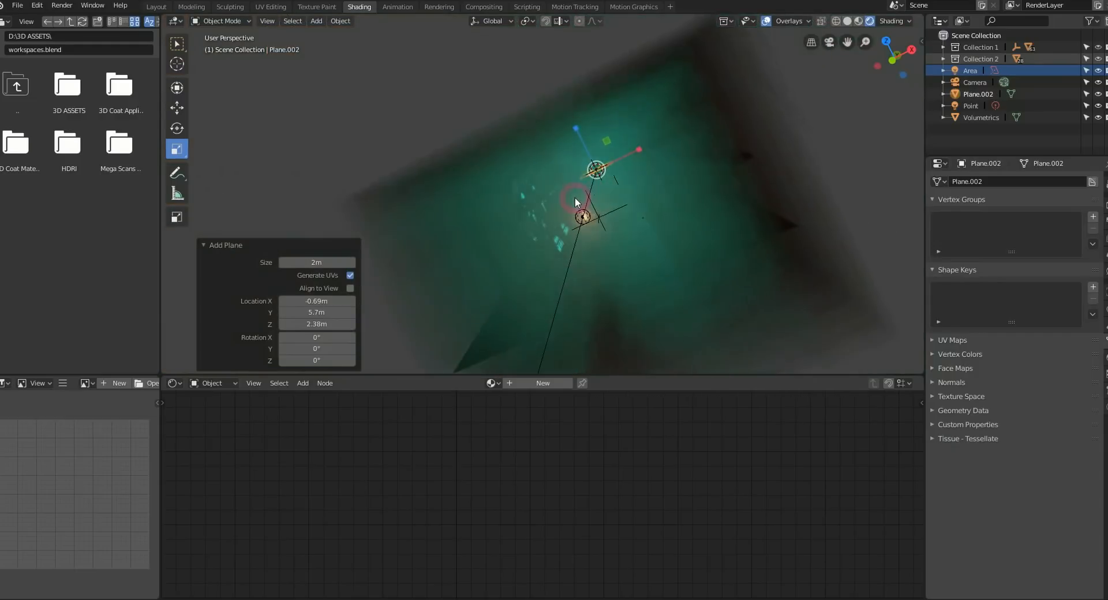
# - Frame the new plane at the Area light and rotate it 90° about the global X axis
pyautogui.press('`')
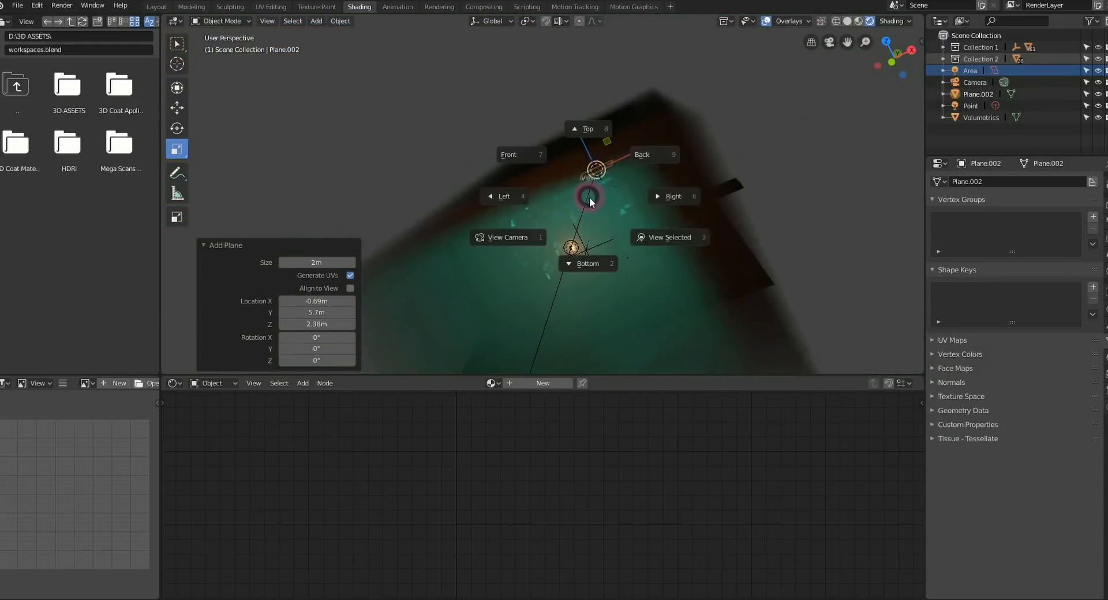
pyautogui.click(622, 198)
pyautogui.moveTo(573, 175)
pyautogui.mouseDown(button='middle')
pyautogui.moveTo(584, 179)
pyautogui.moveTo(573, 179)
pyautogui.mouseUp(button='middle')
pyautogui.click(177, 128)
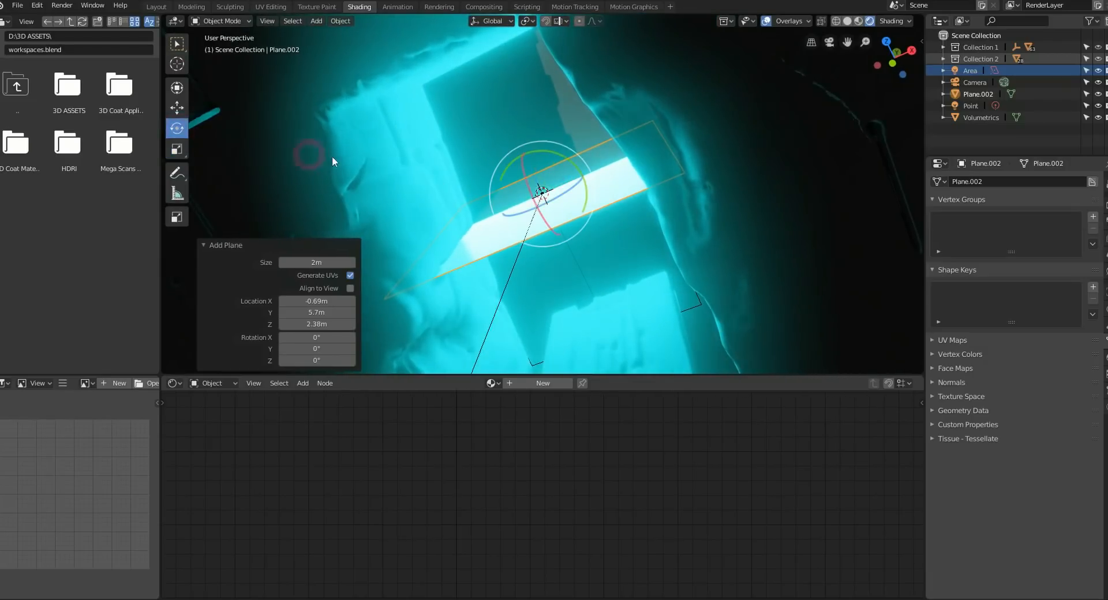
pyautogui.moveTo(530, 190); pyautogui.dragTo(465, 240)
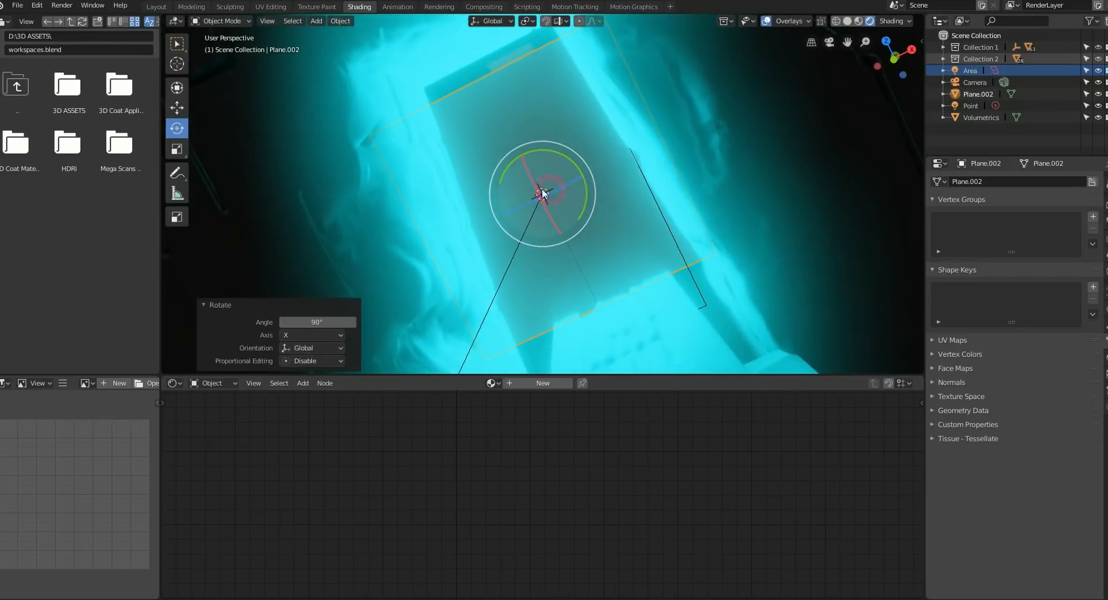
# - Stretch the upright plane along the global Z axis by a scale of about 1.48
pyautogui.click(182, 148)
pyautogui.moveTo(522, 153); pyautogui.dragTo(518, 134)
pyautogui.moveTo(618, 151); pyautogui.dragTo(589, 183, button='middle')
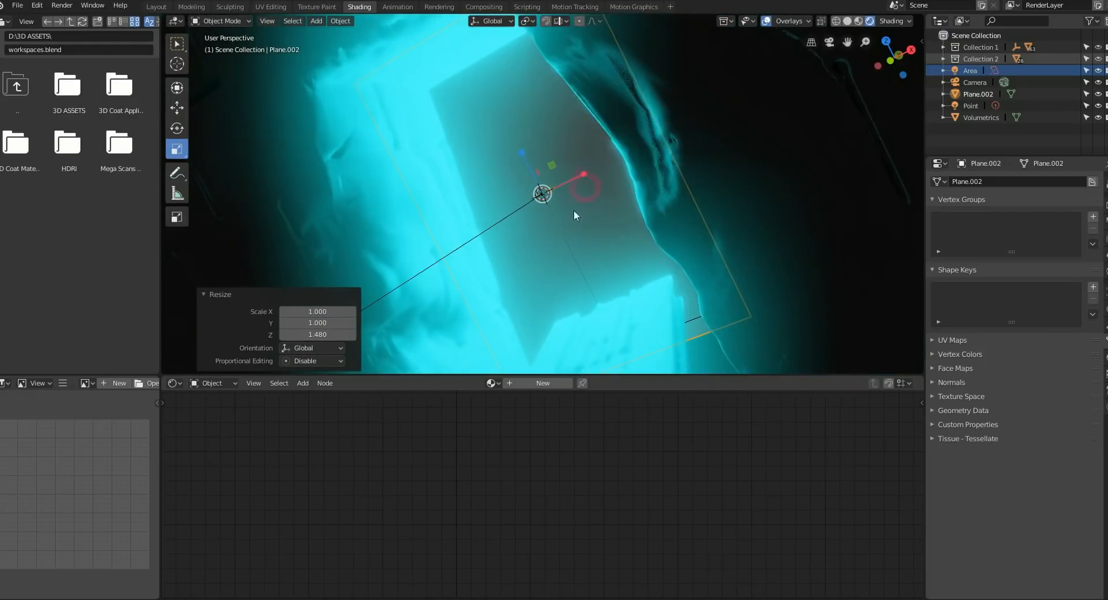
# - Create a new material for the plane and delete its Principled BSDF node
pyautogui.click(536, 382)
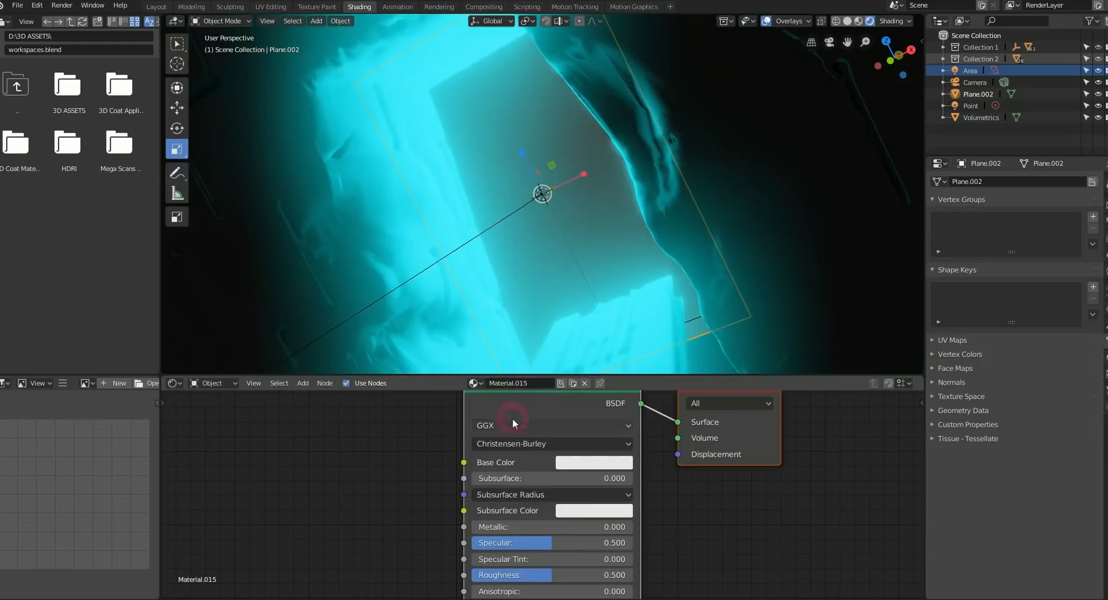
pyautogui.moveTo(534, 404); pyautogui.dragTo(434, 475)
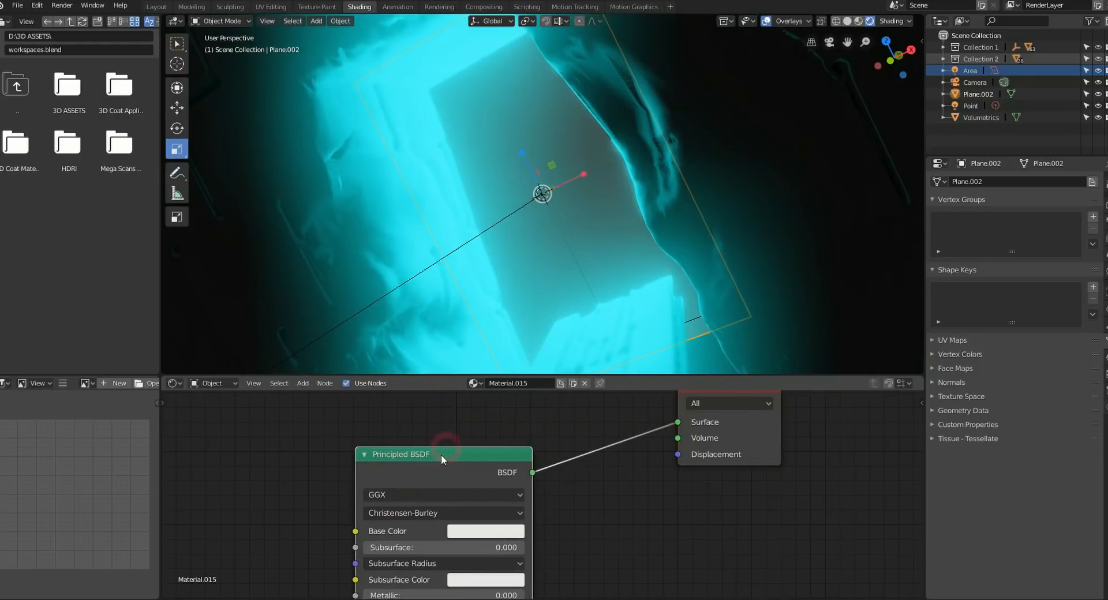
pyautogui.moveTo(453, 453)
pyautogui.mouseDown()
pyautogui.moveTo(476, 452)
pyautogui.moveTo(463, 455)
pyautogui.mouseUp()
pyautogui.press('x')
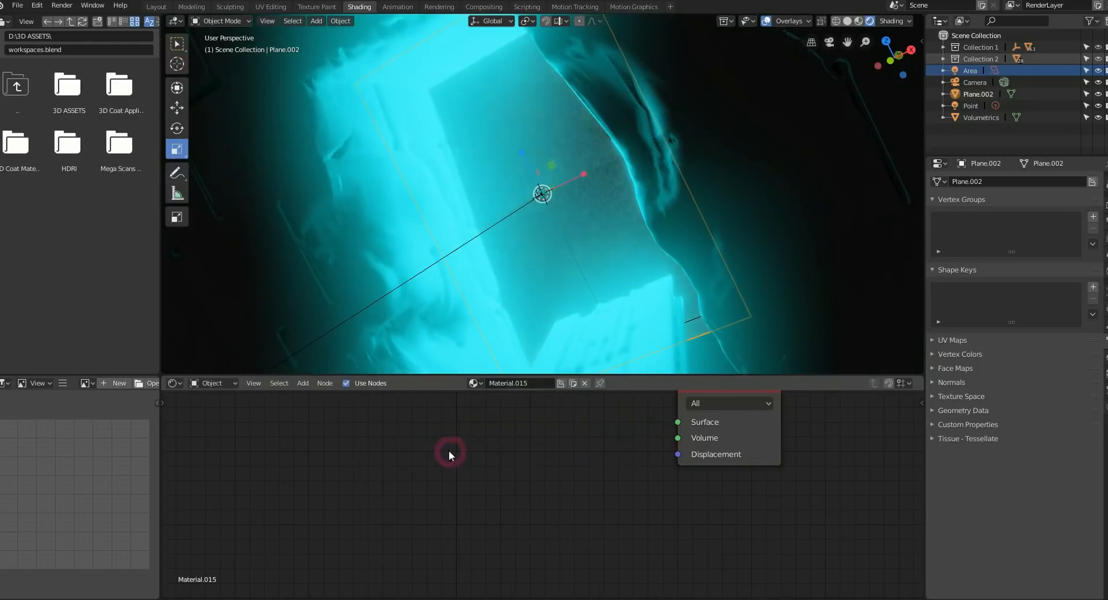
# - Add an Emission shader node and connect it to the Surface input of the plane's Material Output
pyautogui.click(301, 384)
pyautogui.click(322, 438)
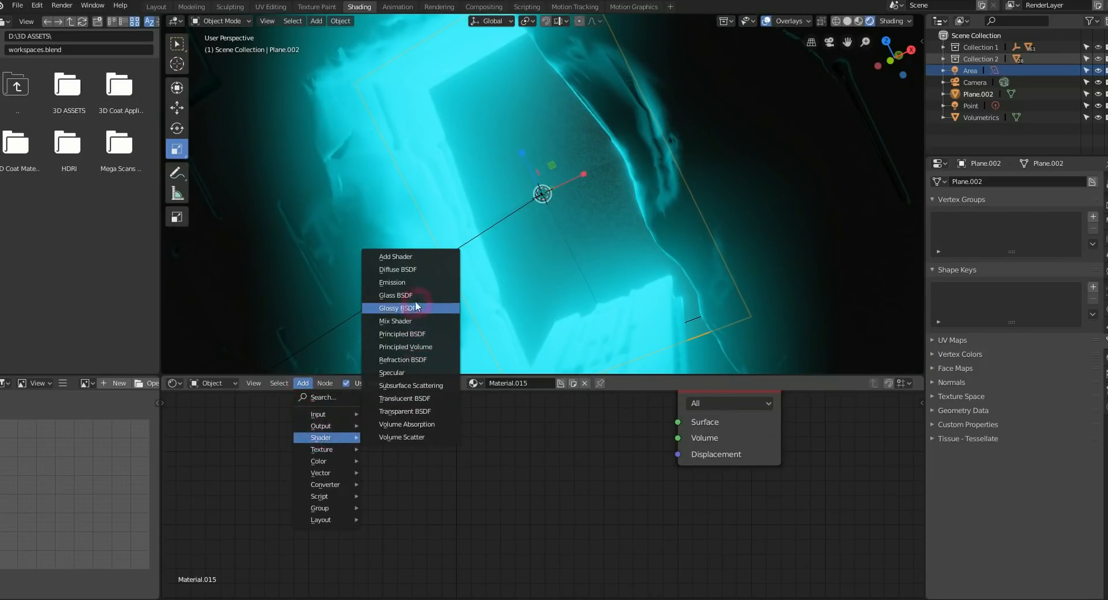
pyautogui.click(416, 283)
pyautogui.click(380, 446)
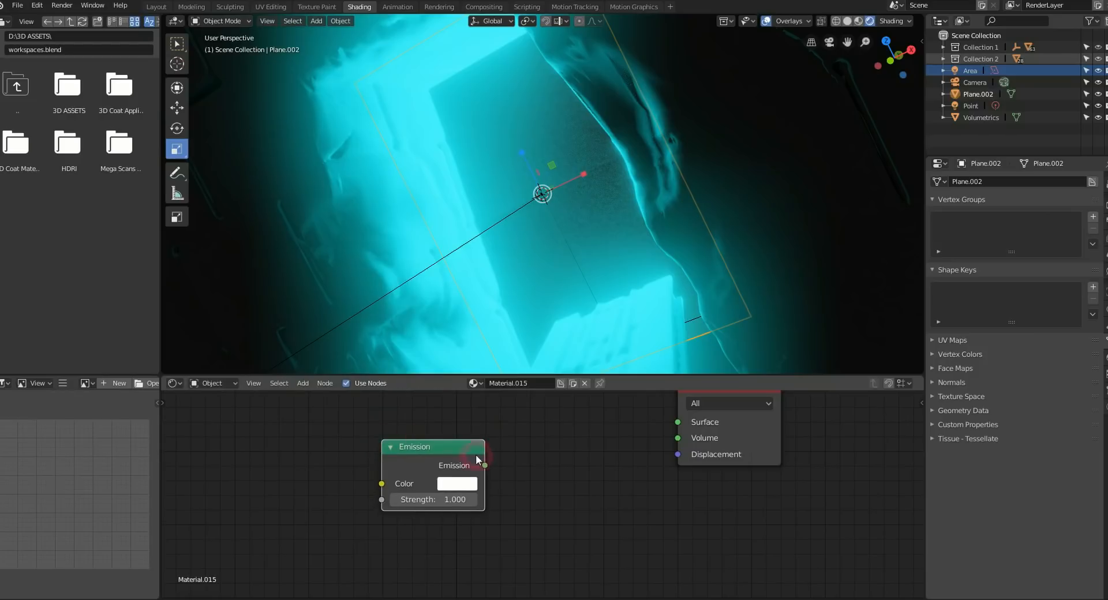
pyautogui.moveTo(485, 466); pyautogui.dragTo(559, 472)
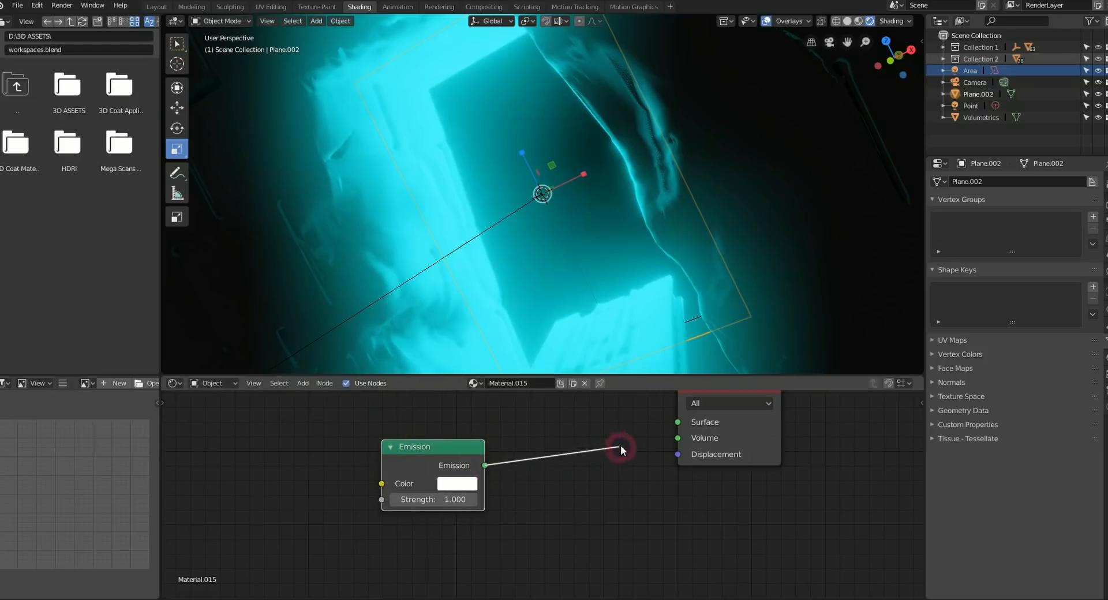
pyautogui.moveTo(675, 425); pyautogui.dragTo(681, 425)
pyautogui.moveTo(604, 400); pyautogui.dragTo(597, 444, button='middle')
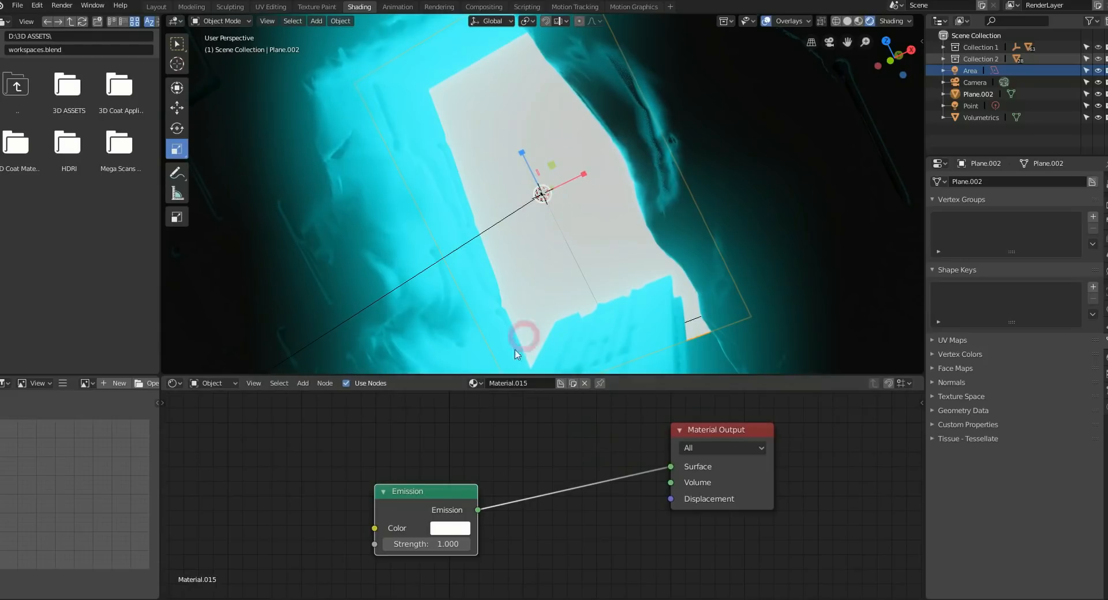
# - Color the plane's emission cyan, about hue 0.486 and saturation 0.961, and set its strength to 10
pyautogui.click(450, 528)
pyautogui.moveTo(495, 354); pyautogui.dragTo(491, 324)
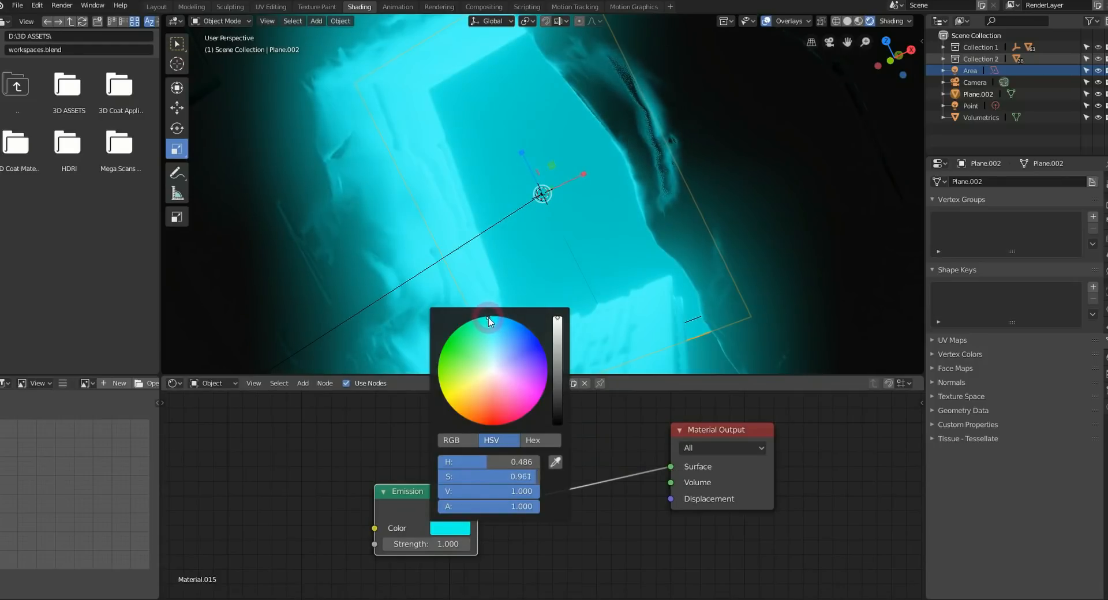
pyautogui.click(440, 544)
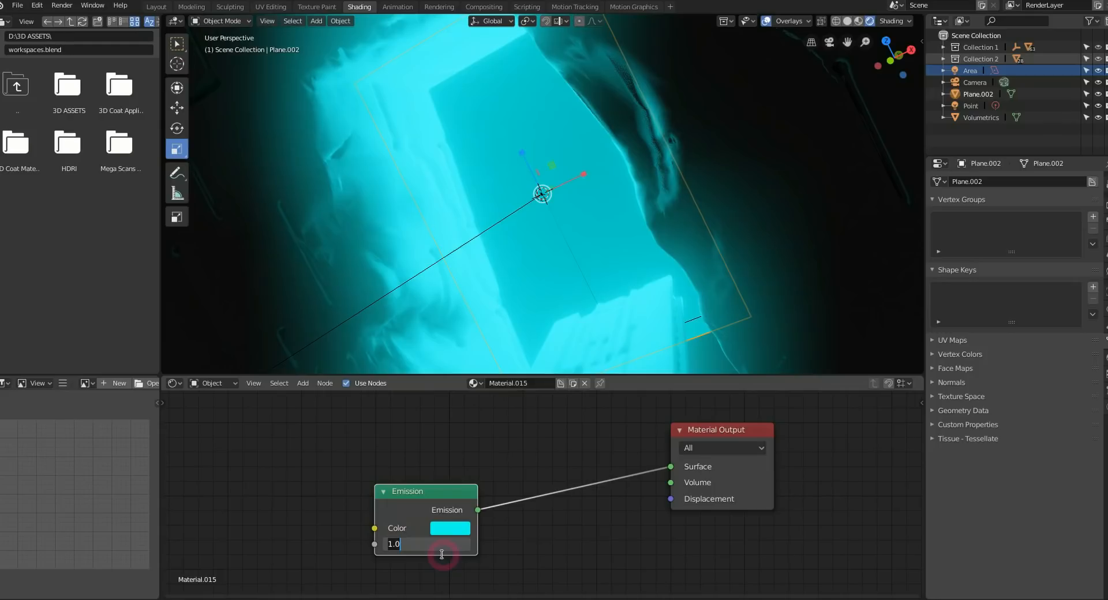
pyautogui.press('Return')
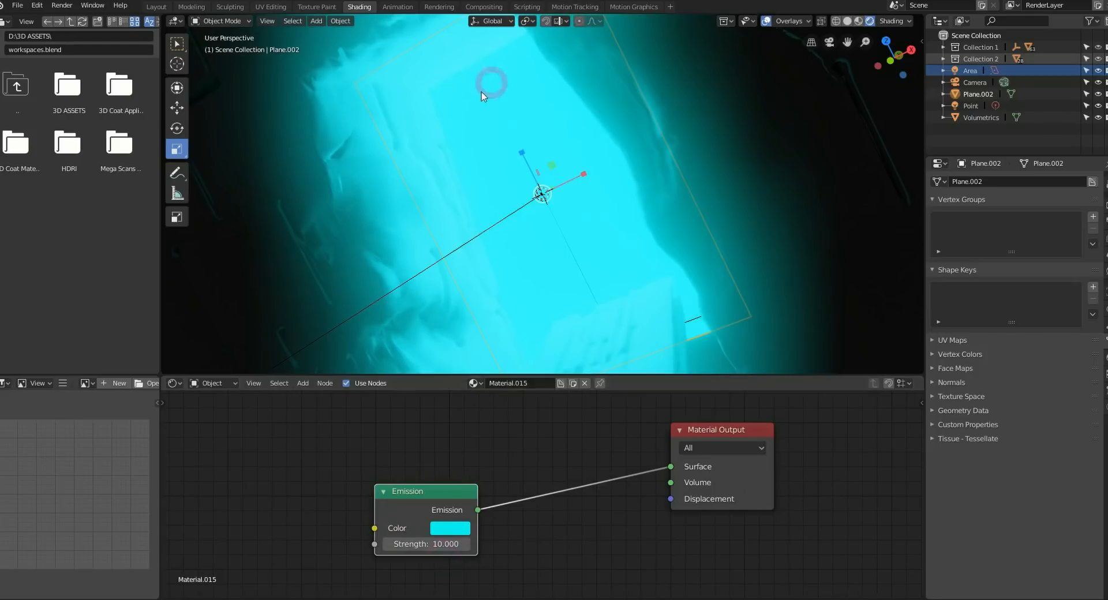
# - Try the plane's emission strength at 100 and 50
pyautogui.click(442, 545)
pyautogui.write('100')
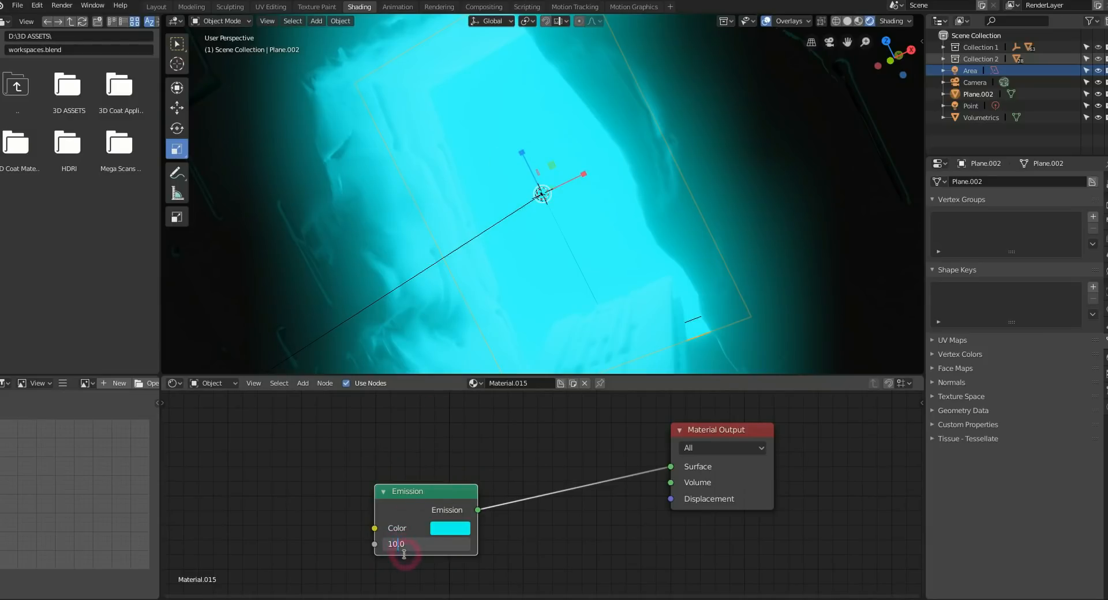
pyautogui.press('Return')
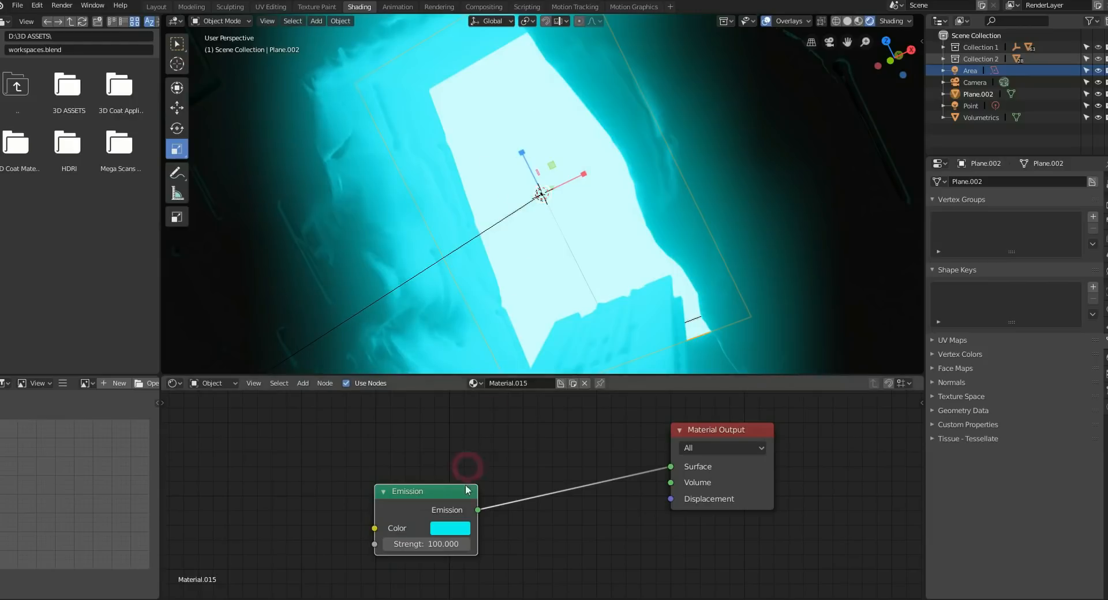
pyautogui.click(431, 544)
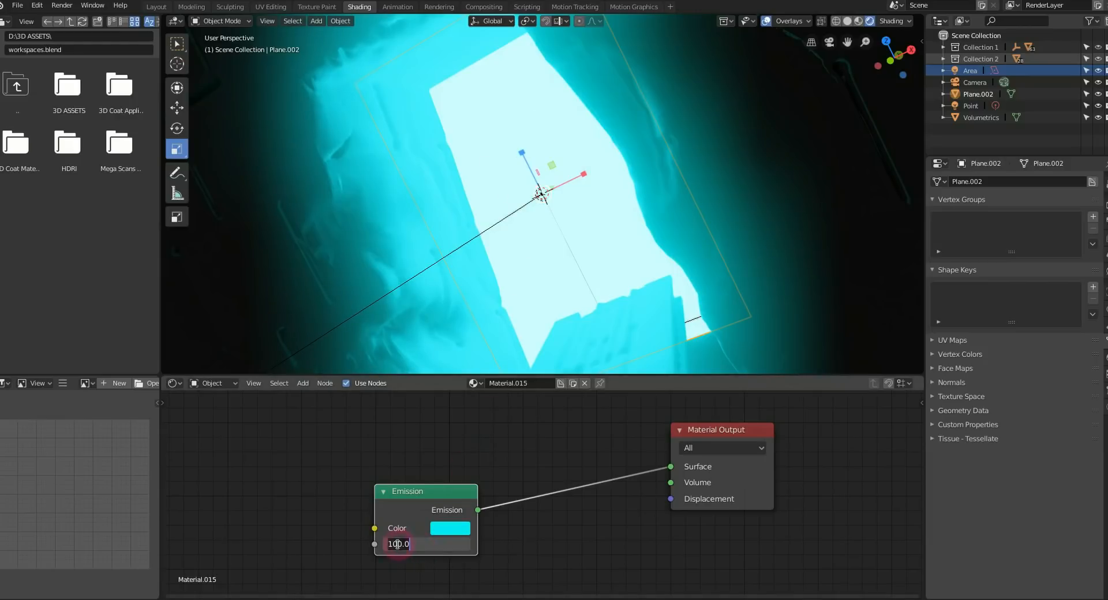
pyautogui.write('50')
pyautogui.press('Return')
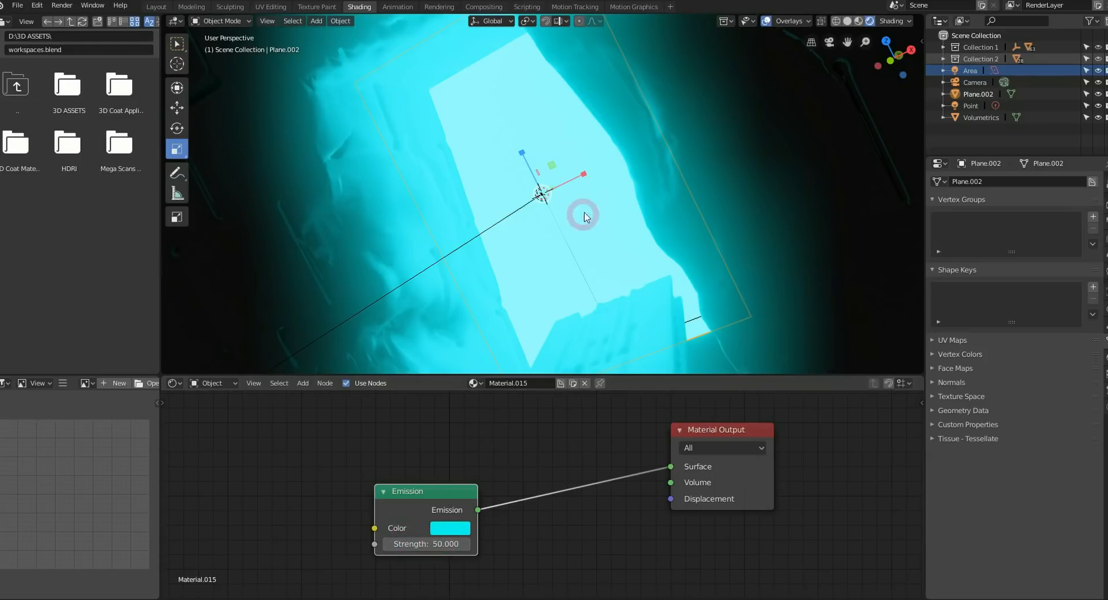
# - From the camera view, try the plane's emission strength at 10, and set it to 80
pyautogui.press('KP_0')
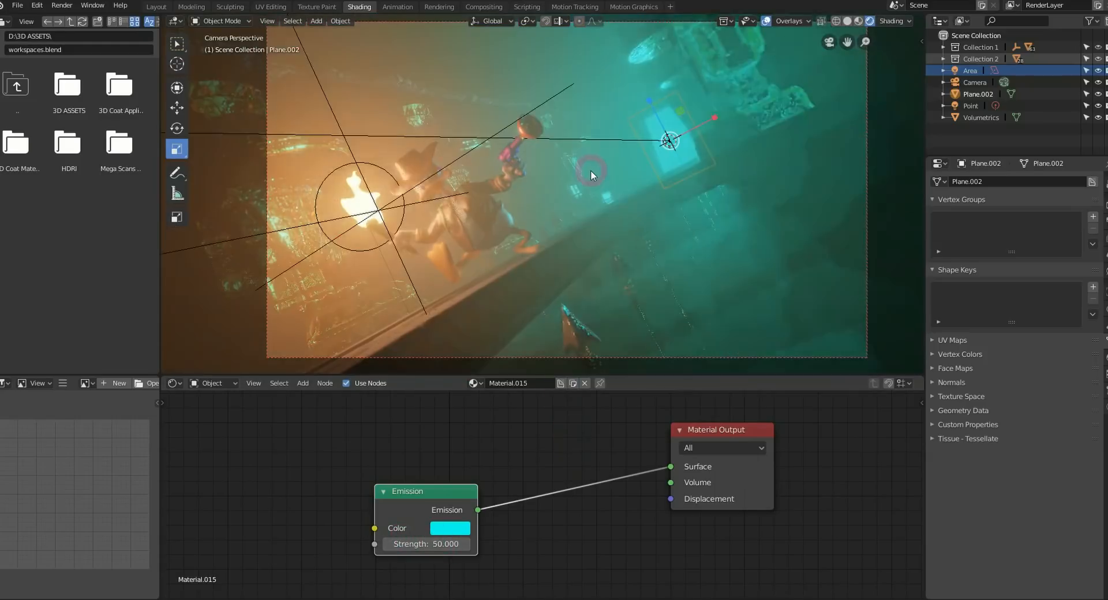
pyautogui.click(411, 543)
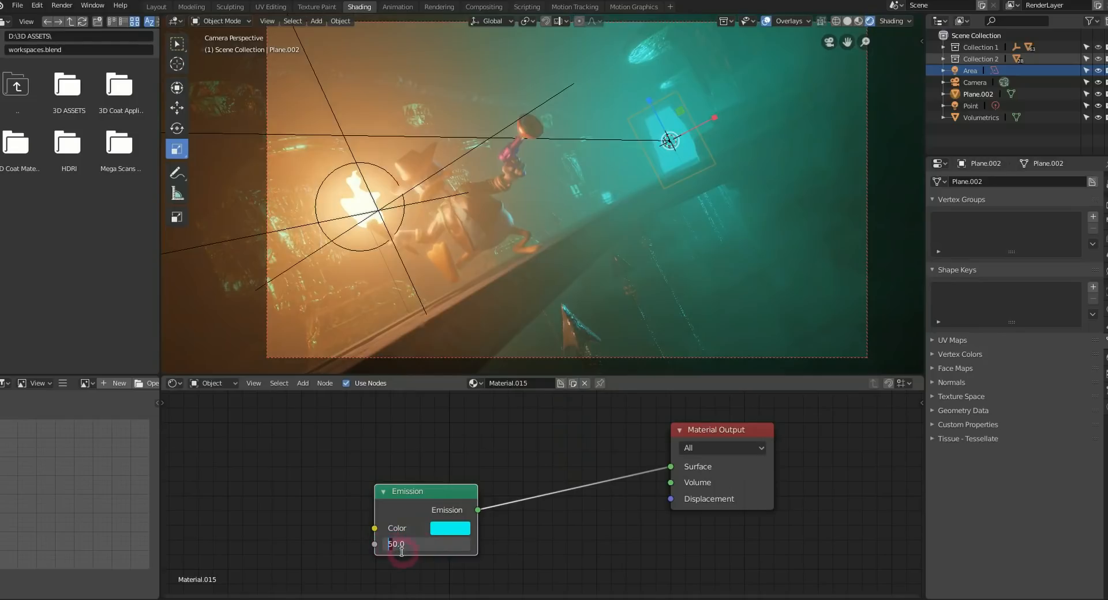
pyautogui.write('1')
pyautogui.press('Return')
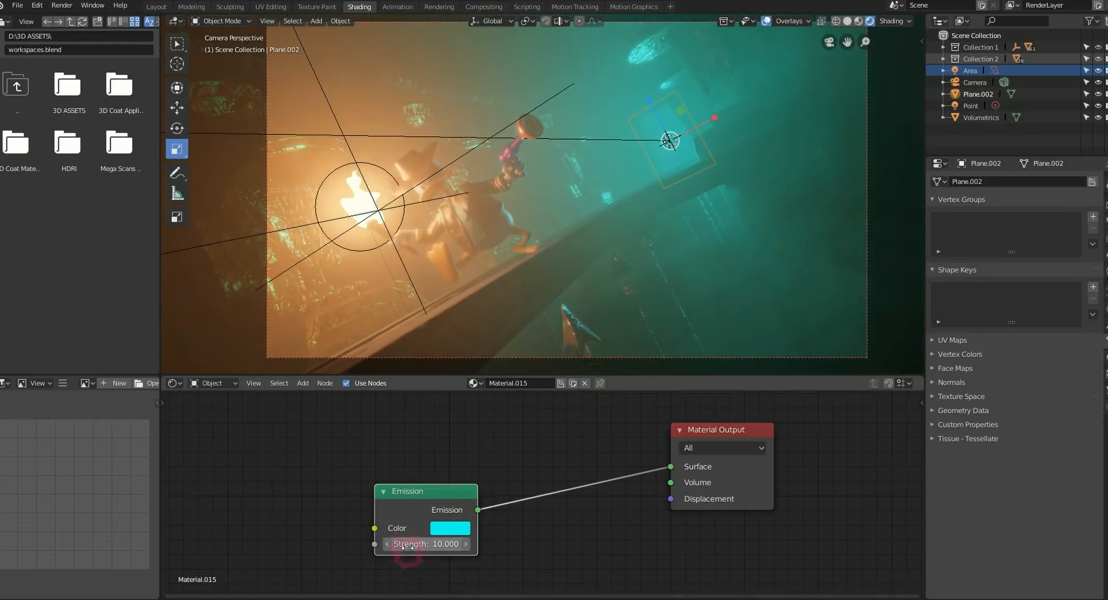
pyautogui.click(397, 543)
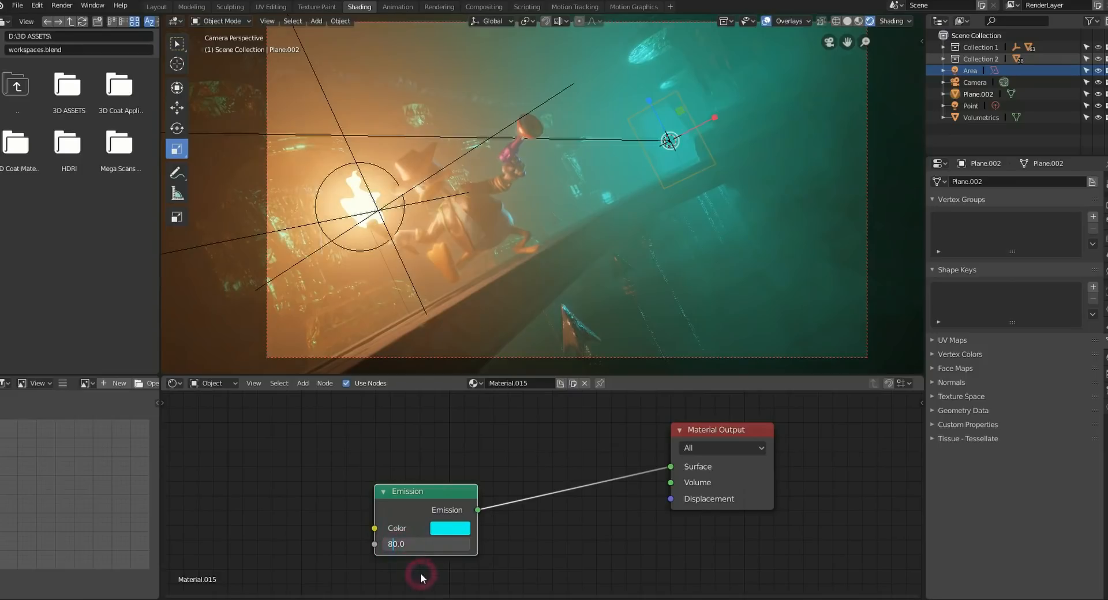
pyautogui.write('8')
pyautogui.press('Return')
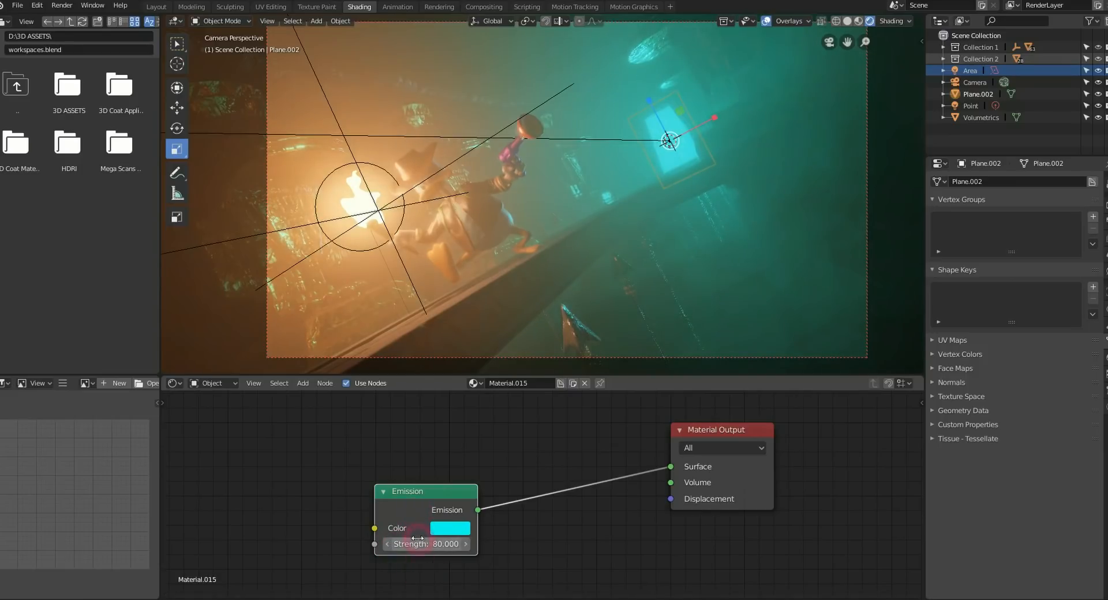
# - Select the Area light and try its power at 80 W and 50 W
pyautogui.click(973, 71)
pyautogui.click(1022, 259)
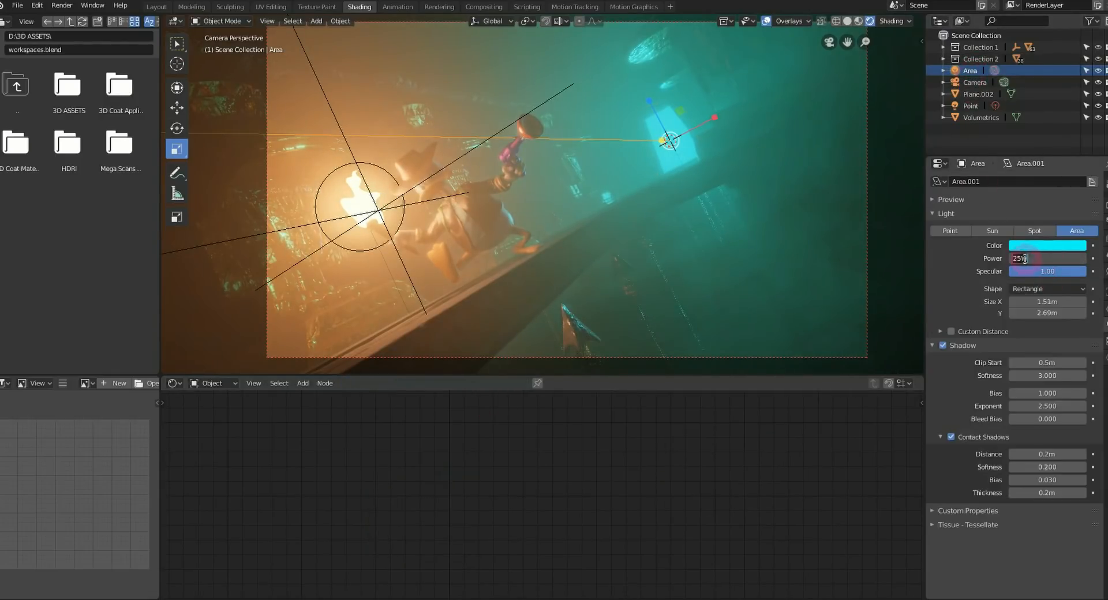
pyautogui.click(964, 282)
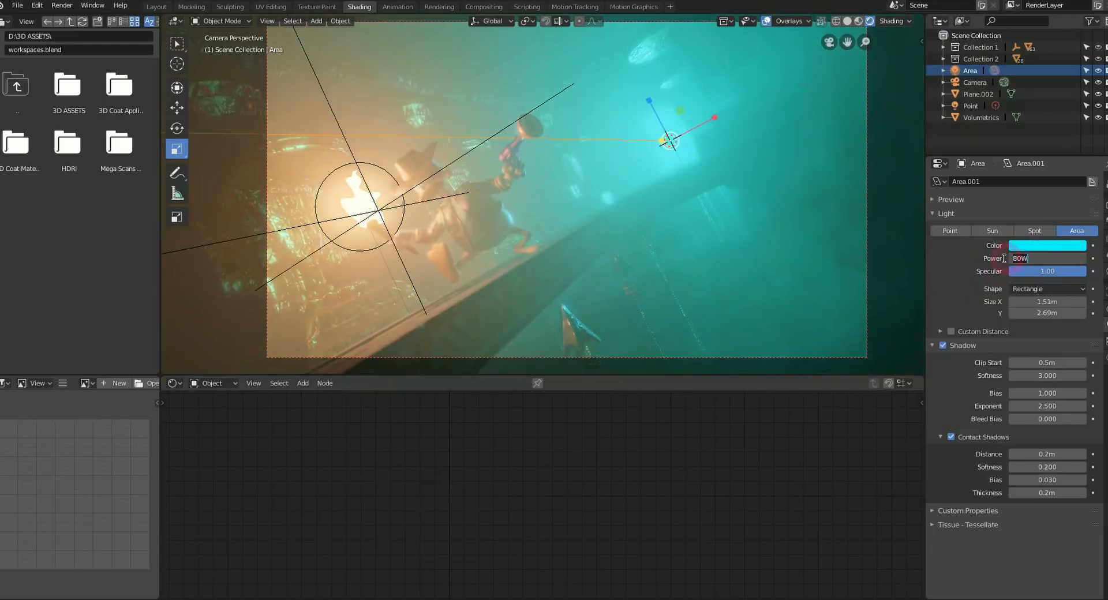
pyautogui.click(957, 283)
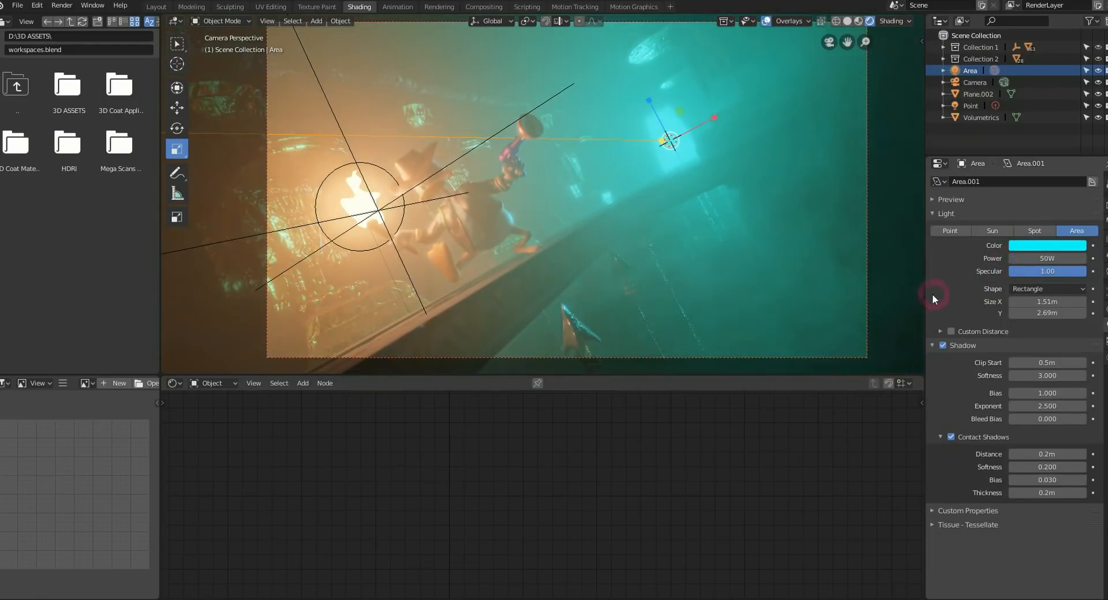
pyautogui.click(775, 406)
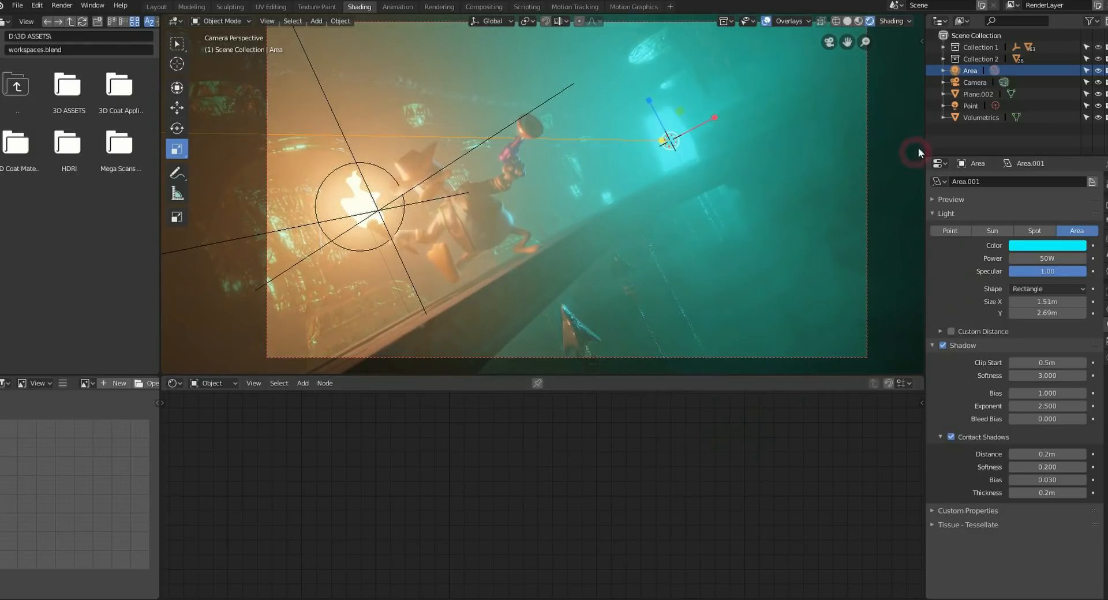
# - Select the Volumetrics object, shift its Principled Volume node up slightly and turn off the viewport overlays
pyautogui.click(983, 115)
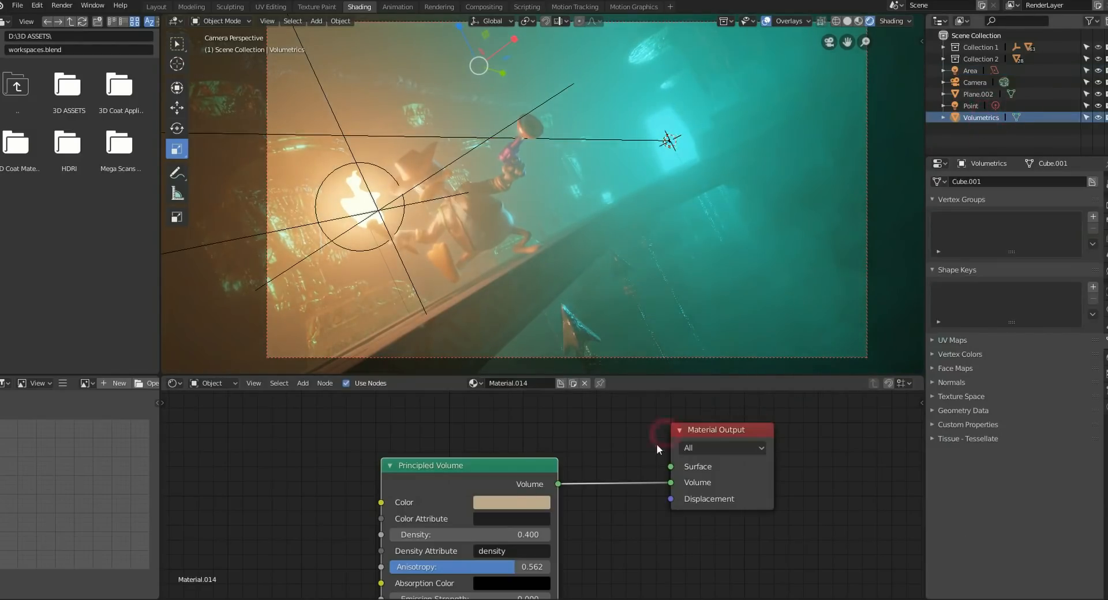
pyautogui.moveTo(500, 465); pyautogui.dragTo(500, 442)
pyautogui.click(526, 303)
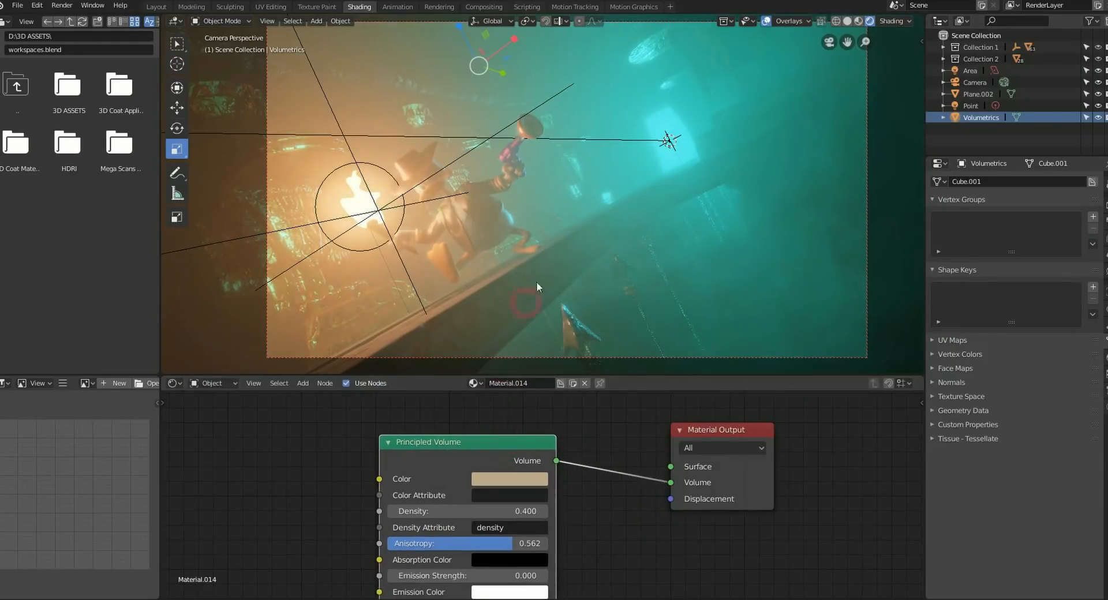
pyautogui.click(775, 19)
pyautogui.click(677, 149)
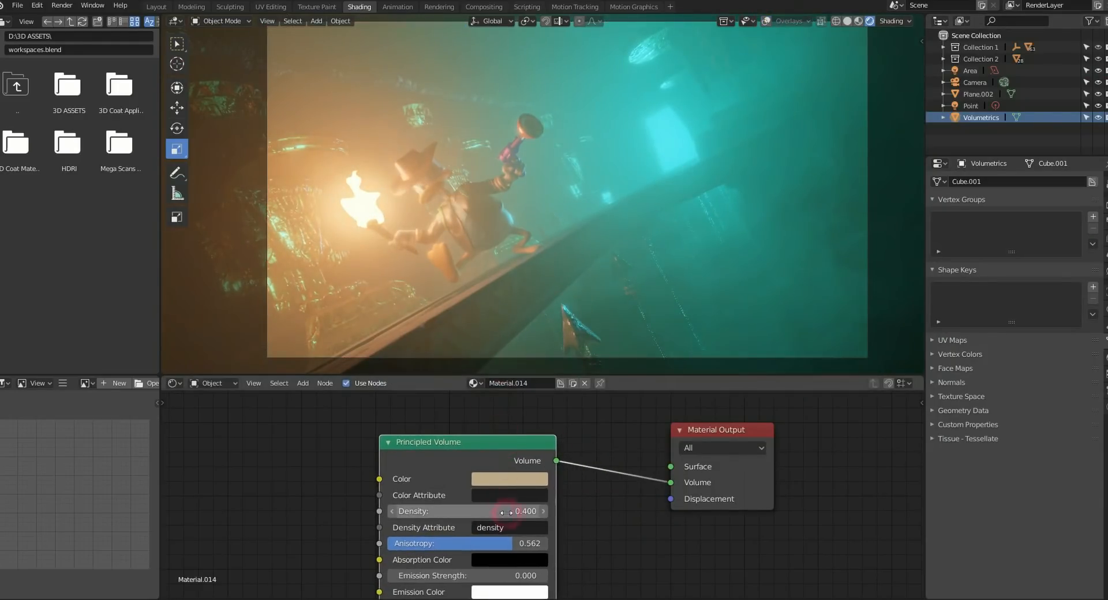
# - Raise the Principled Volume's anisotropy to about 0.752 and lower its density to 0.080
pyautogui.moveTo(510, 542)
pyautogui.mouseDown()
pyautogui.moveTo(483, 546)
pyautogui.moveTo(520, 545)
pyautogui.mouseUp()
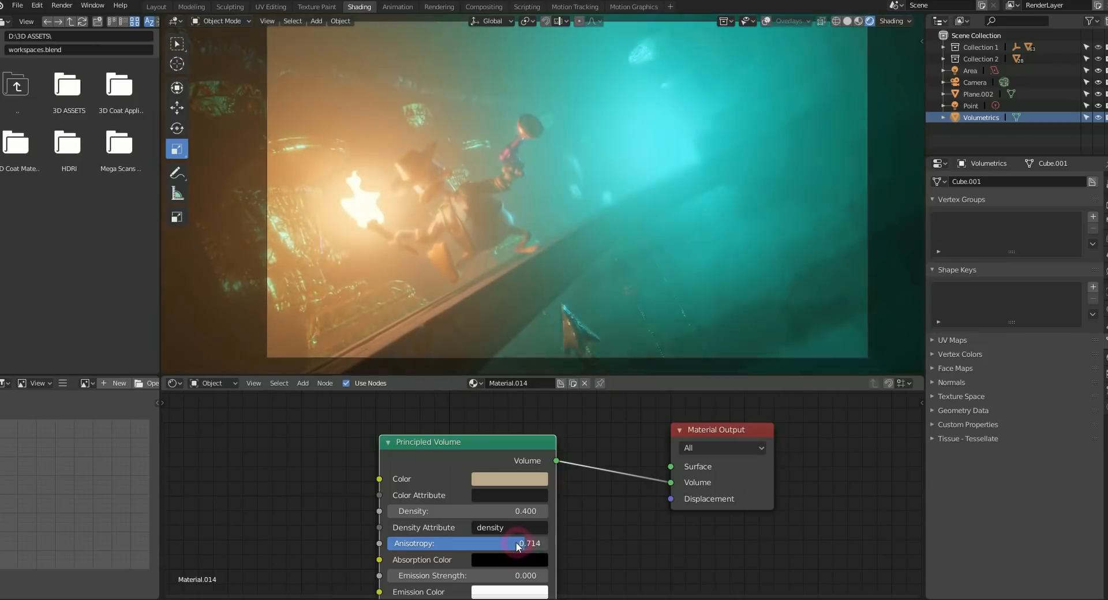
pyautogui.moveTo(520, 542); pyautogui.dragTo(499, 513)
pyautogui.click(670, 137)
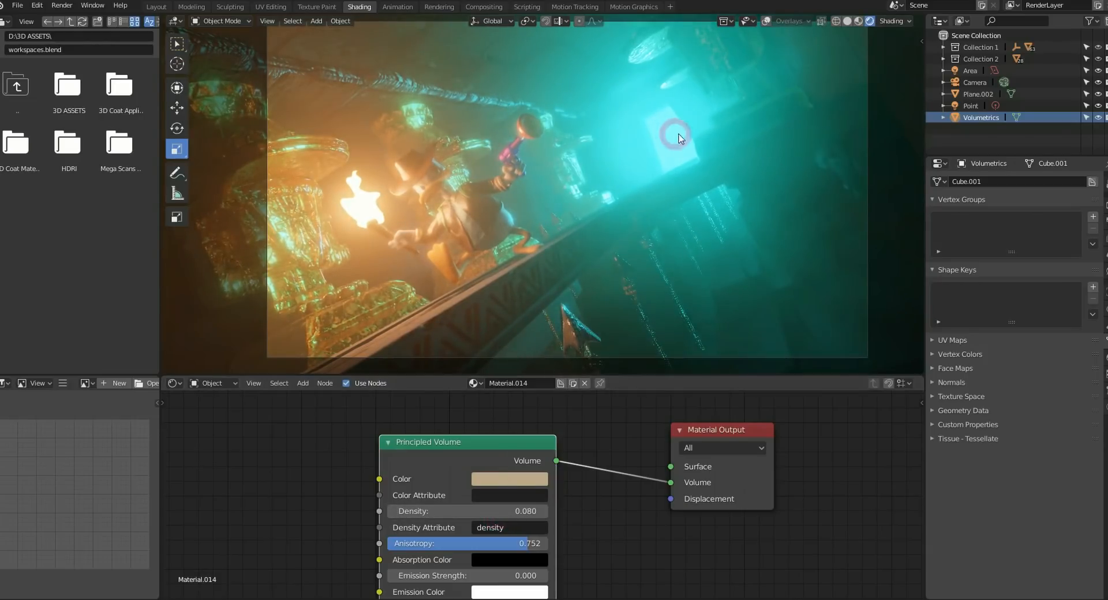
# - Select the Area light again and set its power to 30 W
pyautogui.click(973, 71)
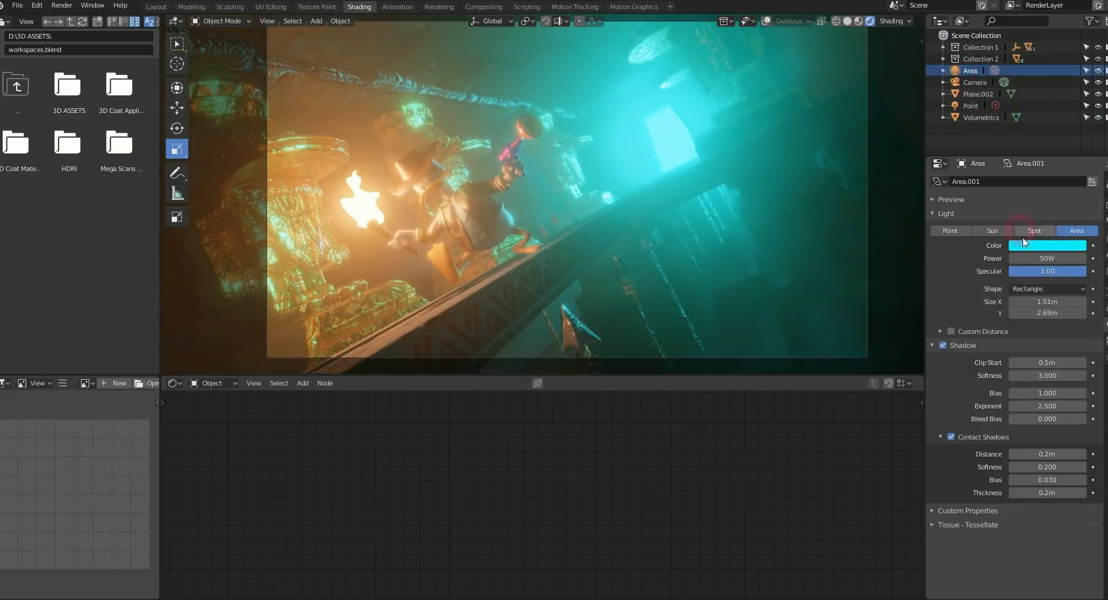
pyautogui.click(1013, 260)
pyautogui.click(744, 438)
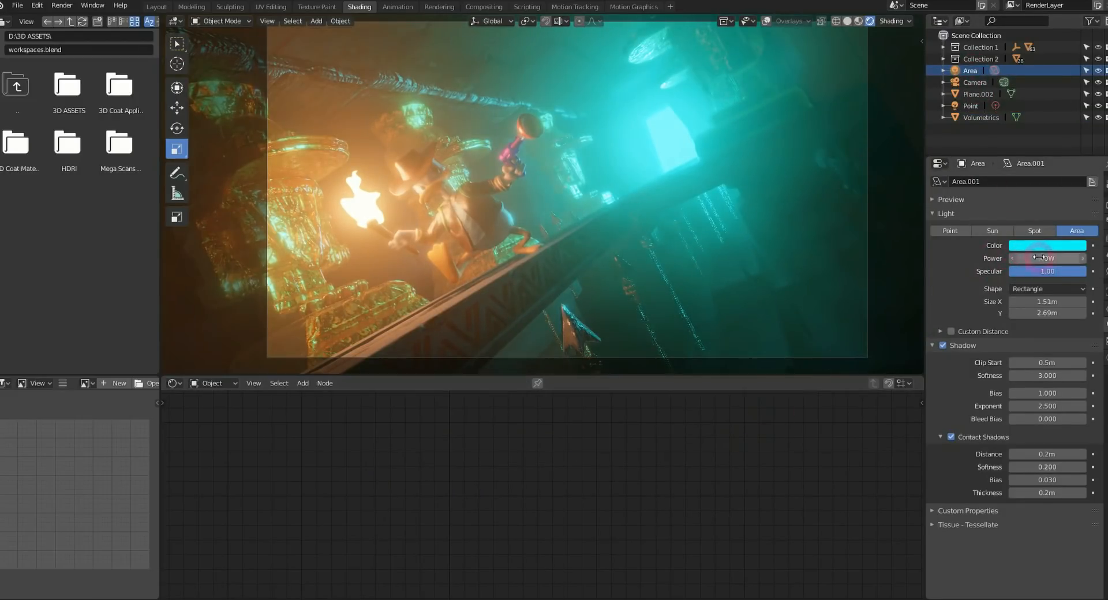
pyautogui.click(1019, 259)
pyautogui.write('30W')
pyautogui.click(842, 409)
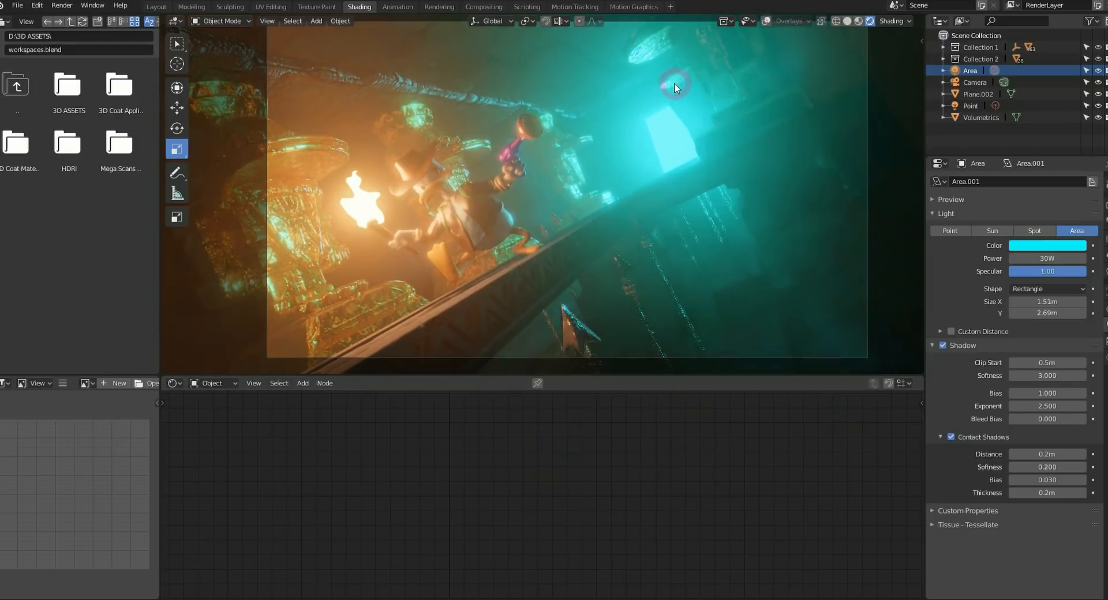
# - Turn the viewport overlays back on and add a Spot light to the scene
pyautogui.click(767, 21)
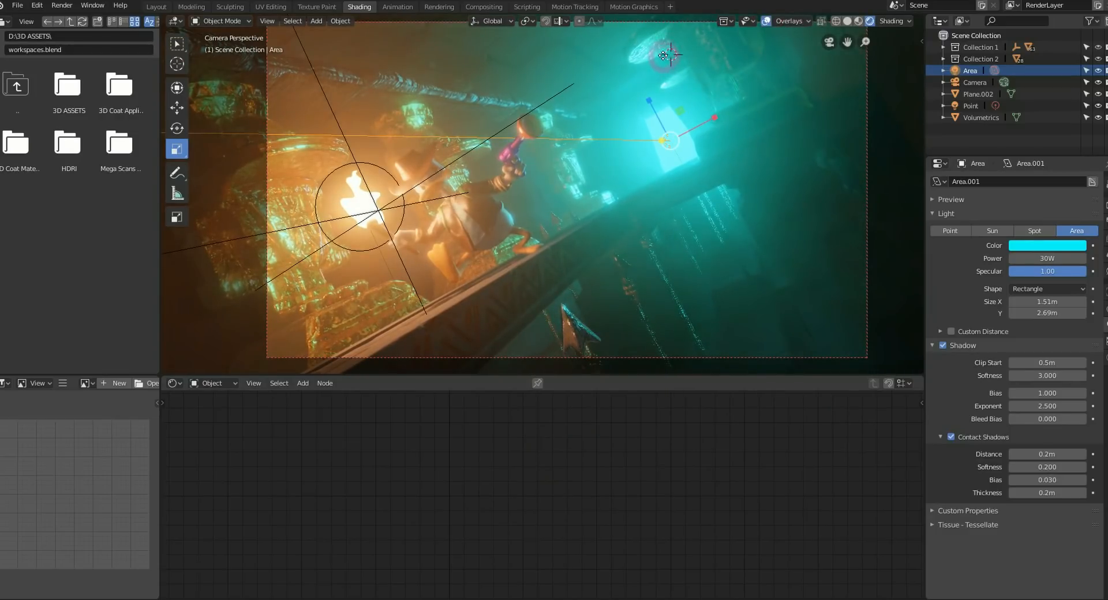
pyautogui.hotkey('shift', 'a')
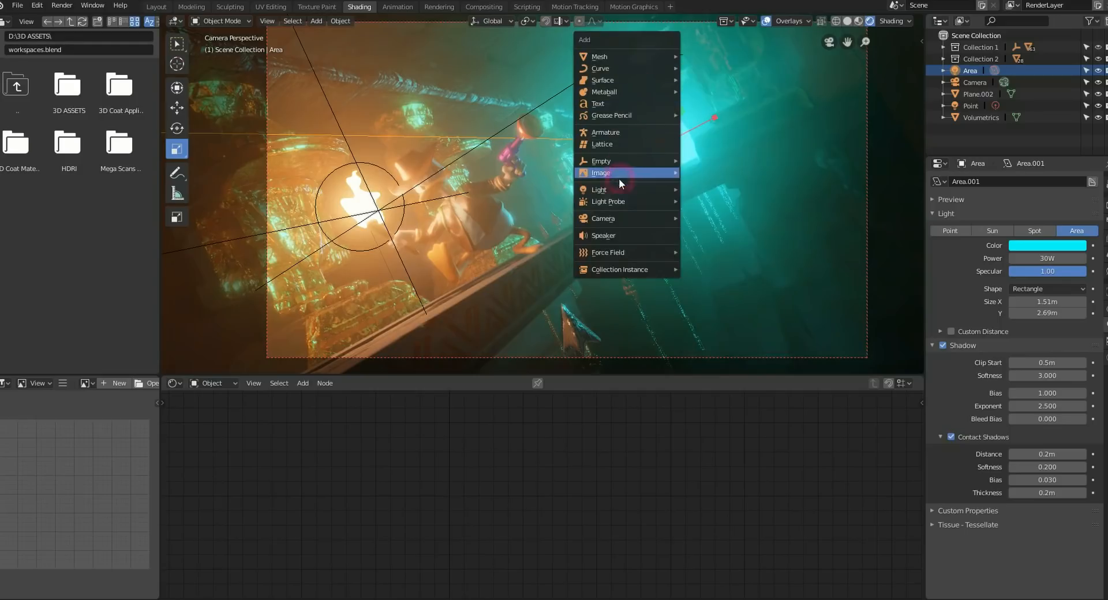
pyautogui.moveTo(611, 189)
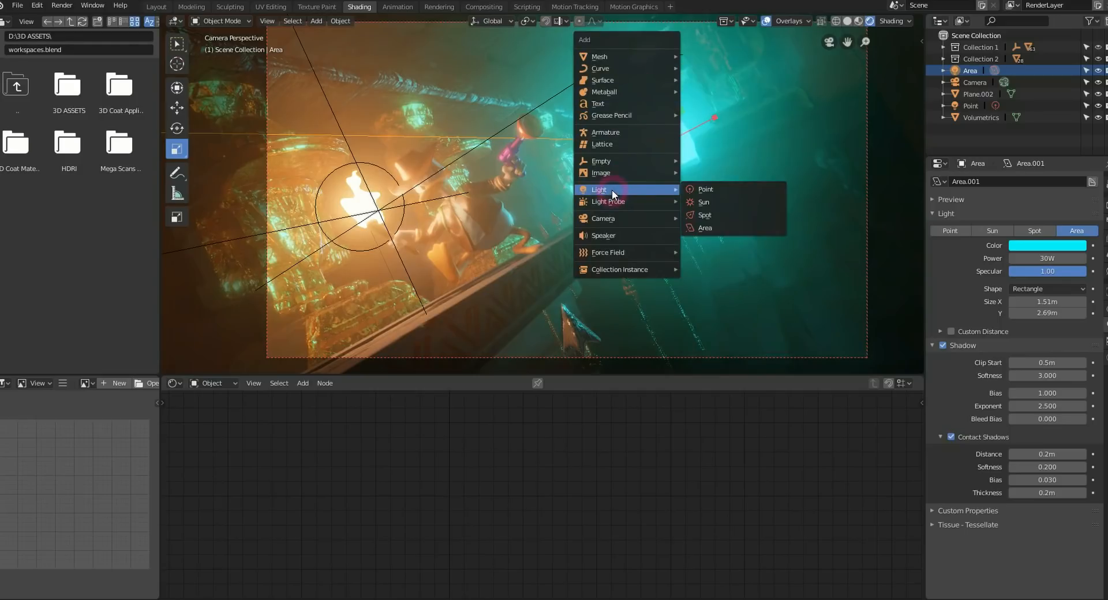
pyautogui.click(715, 216)
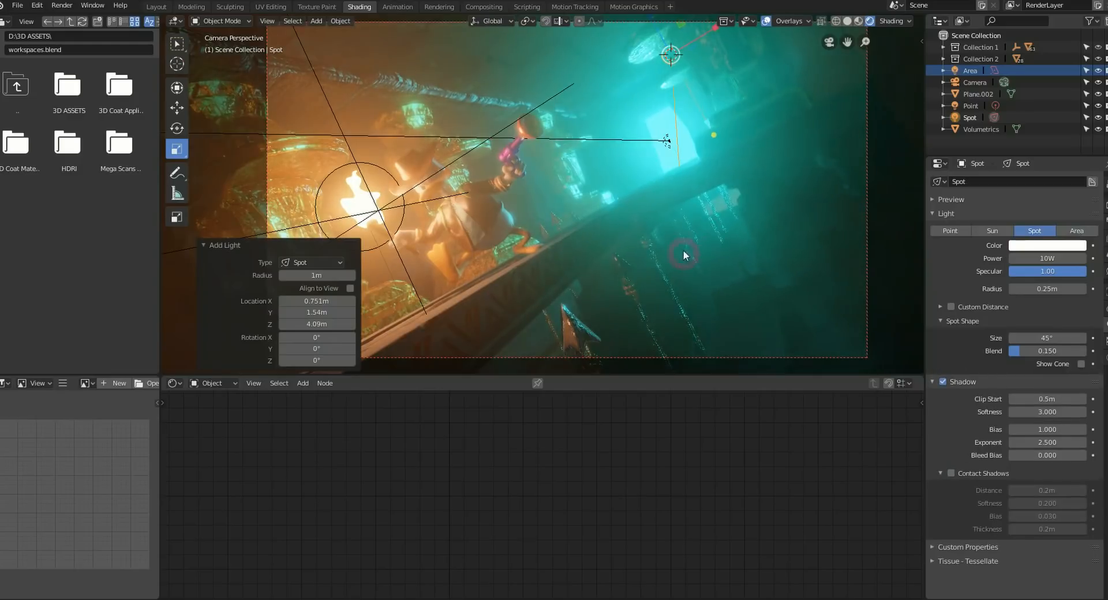
# - Move the Spot light about 2.49 m along negative Y, rotate it about 48.9° in the view plane and return to the camera view
pyautogui.press('KP_0')
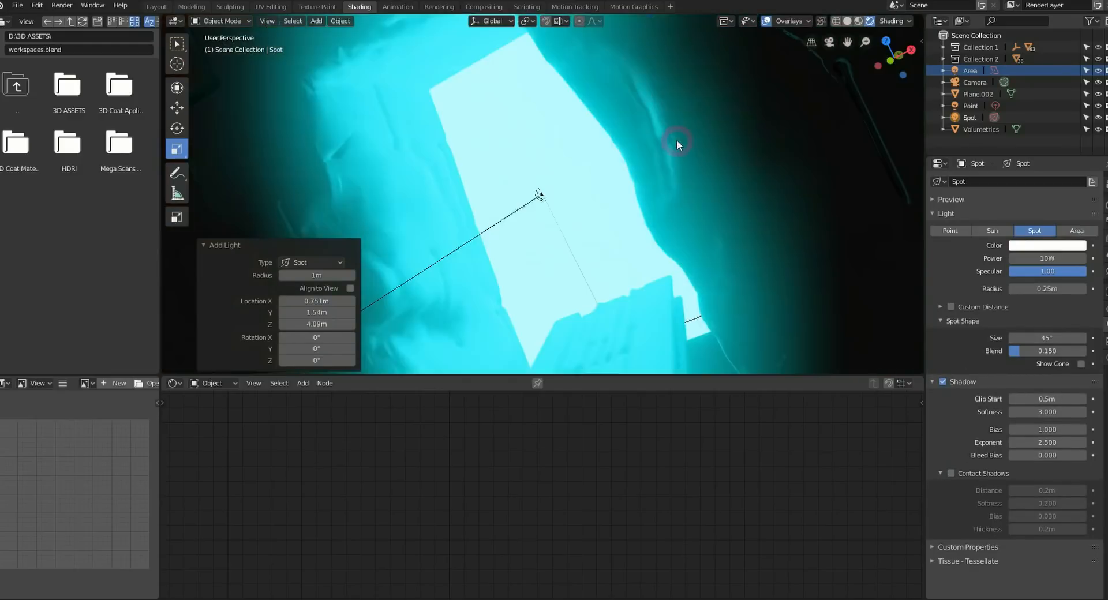
pyautogui.moveTo(601, 179); pyautogui.dragTo(661, 160, button='middle')
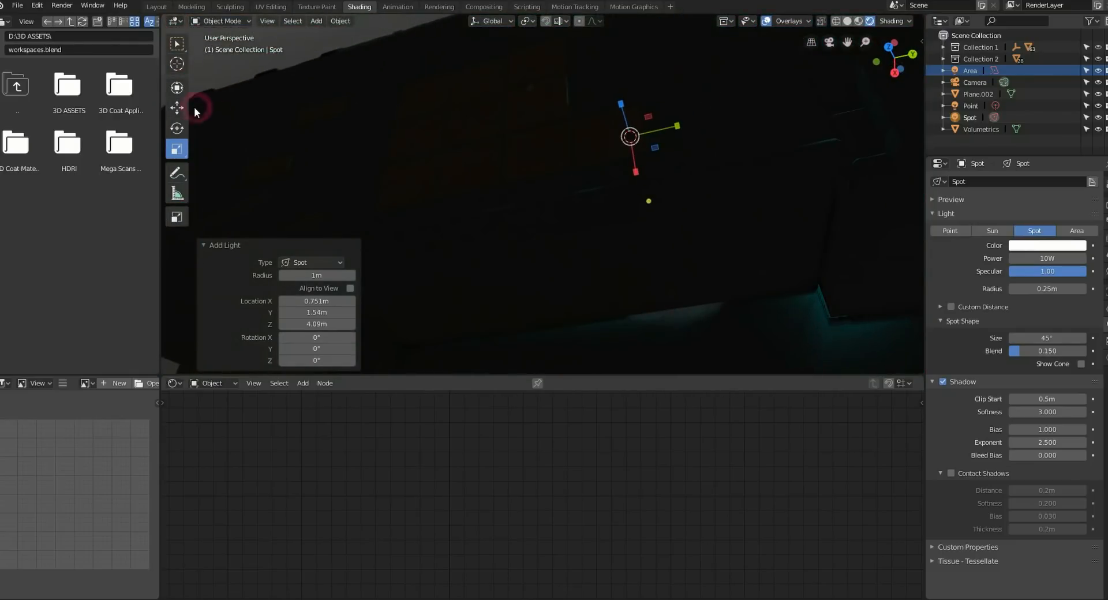
pyautogui.click(177, 107)
pyautogui.moveTo(686, 126); pyautogui.dragTo(391, 209)
pyautogui.moveTo(391, 208); pyautogui.dragTo(658, 95, button='middle')
pyautogui.moveTo(647, 92); pyautogui.dragTo(643, 147)
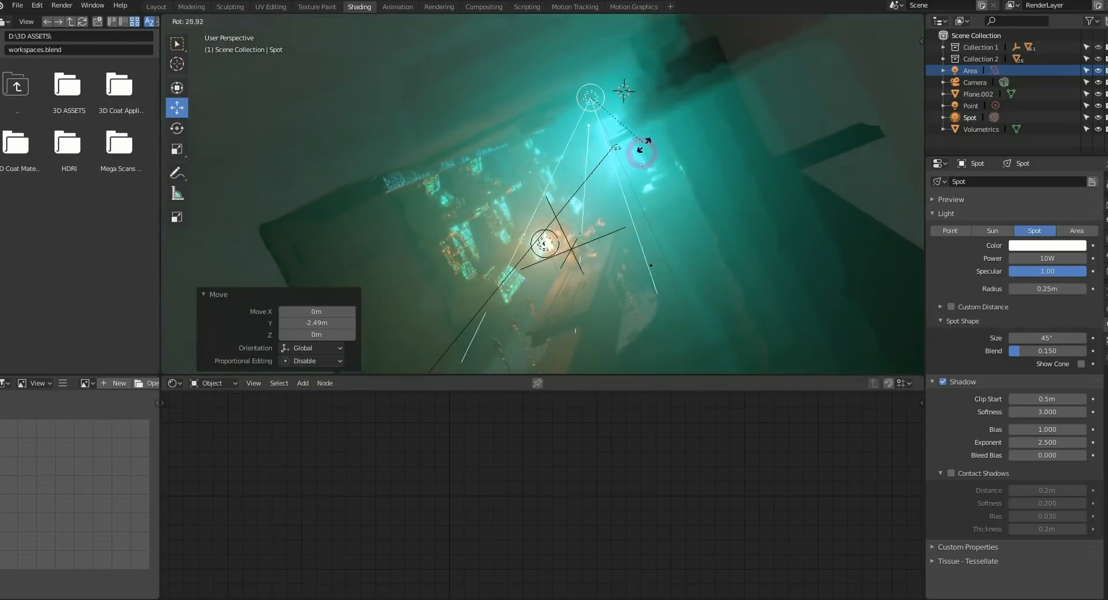
pyautogui.click(624, 166)
pyautogui.keyDown('shift'); pyautogui.moveTo(584, 197); pyautogui.dragTo(599, 113, button='middle'); pyautogui.keyUp('shift')
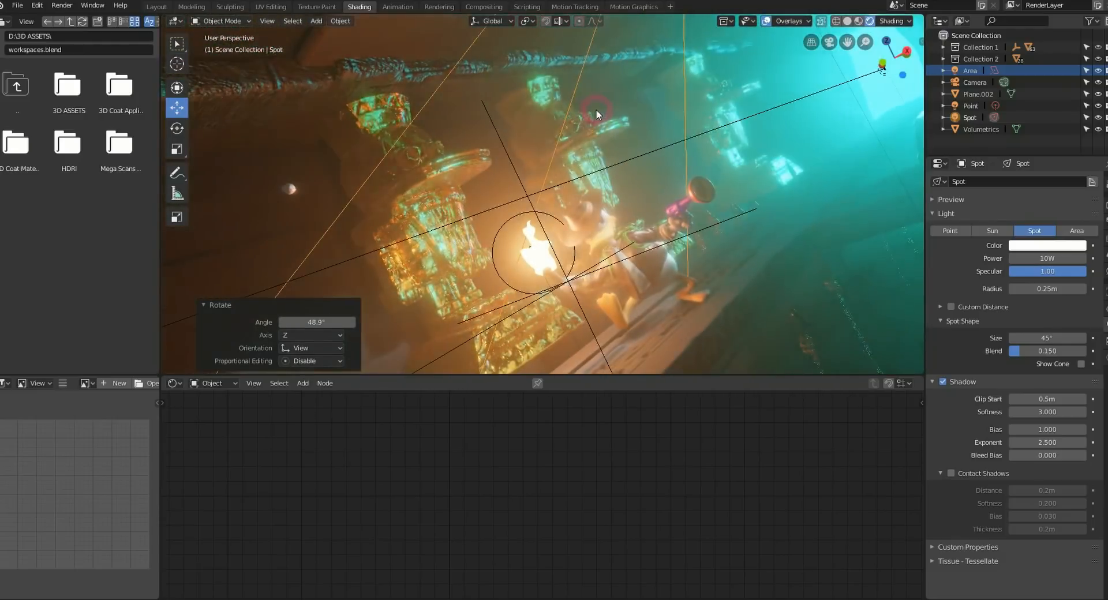
pyautogui.press('KP_0')
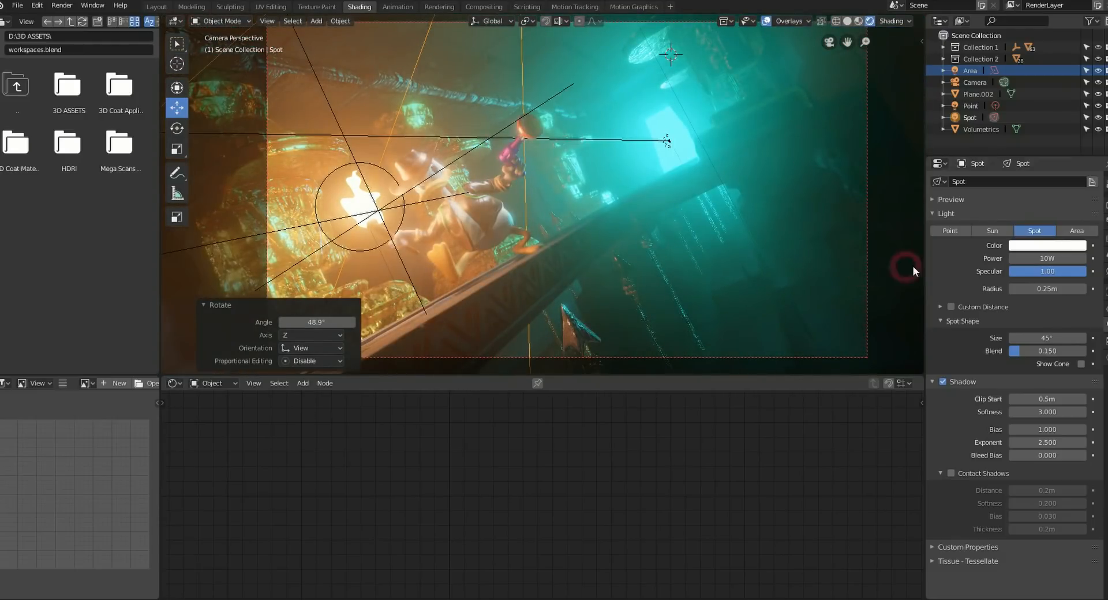
# - Sample the glowing plane's cyan as the Spot light's color and set its power to 5 W
pyautogui.click(1041, 248)
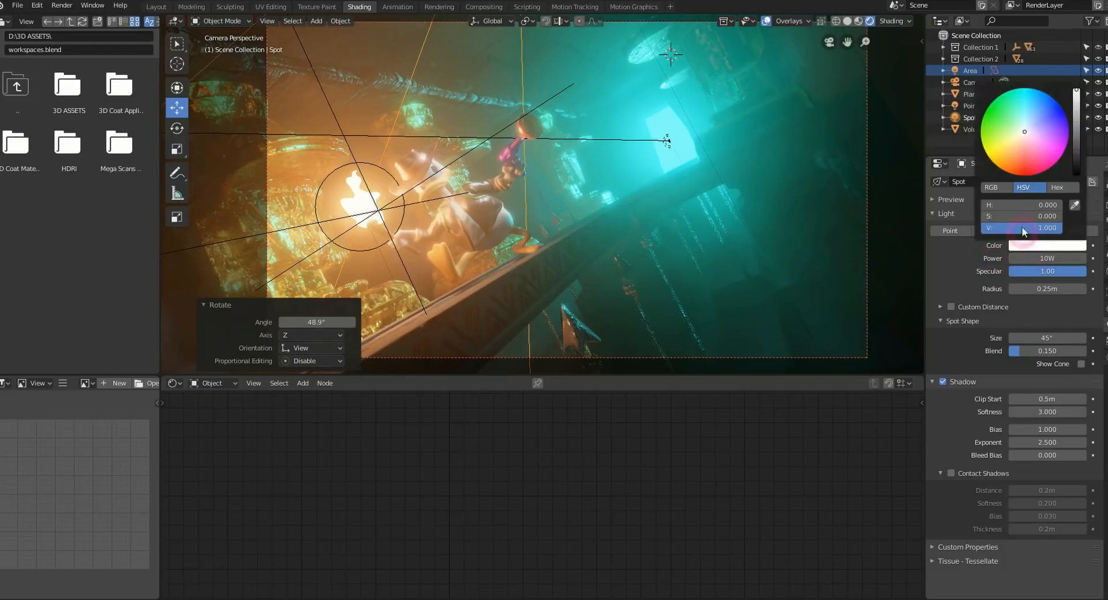
pyautogui.click(1075, 206)
pyautogui.click(691, 140)
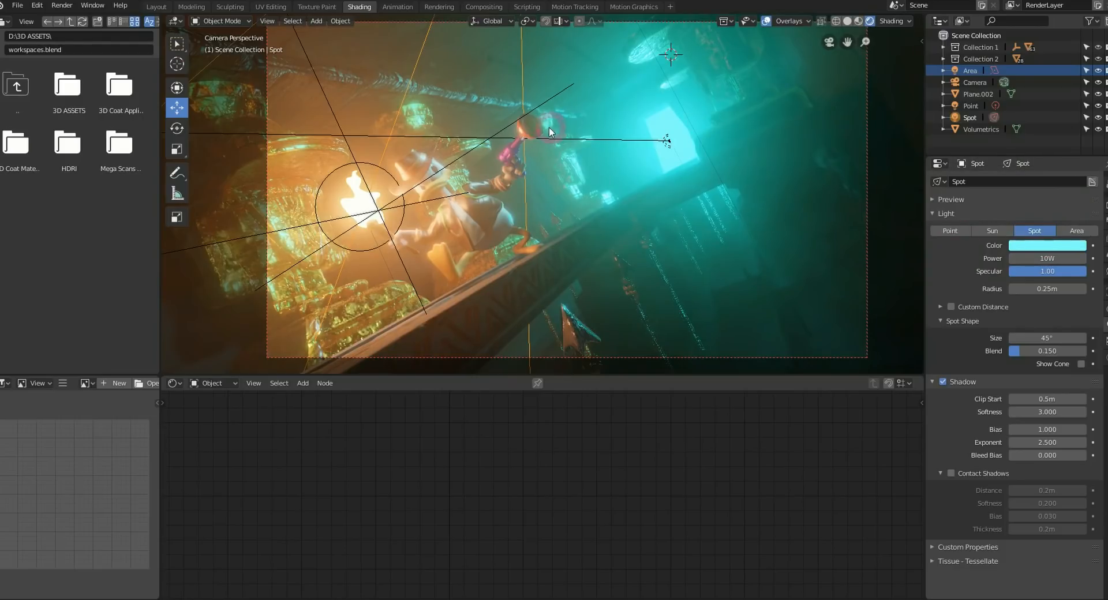
pyautogui.click(1022, 258)
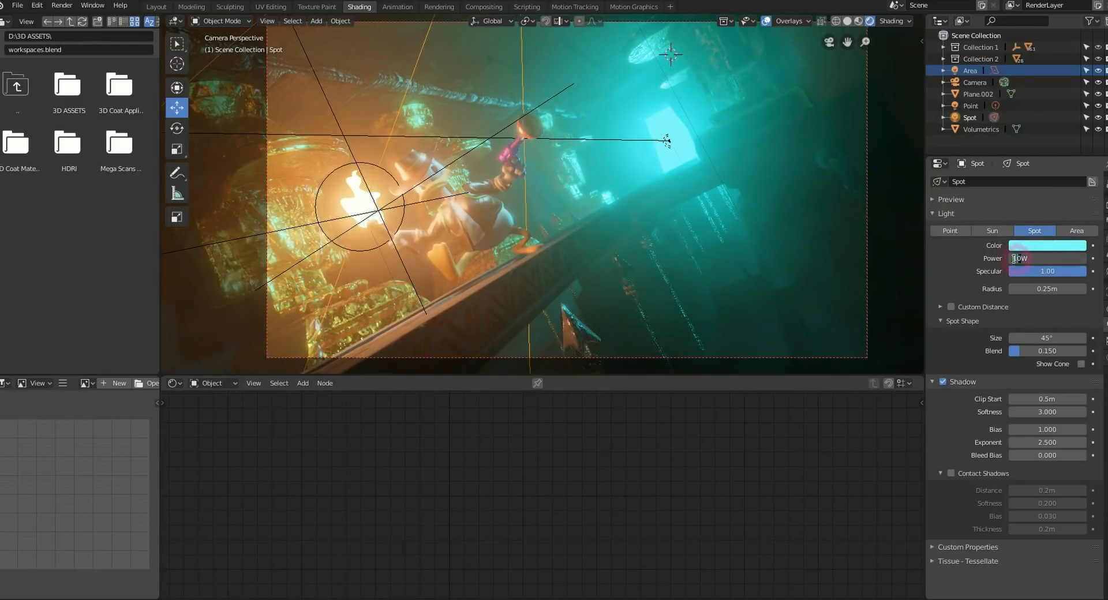
pyautogui.write('5W')
pyautogui.press('Return')
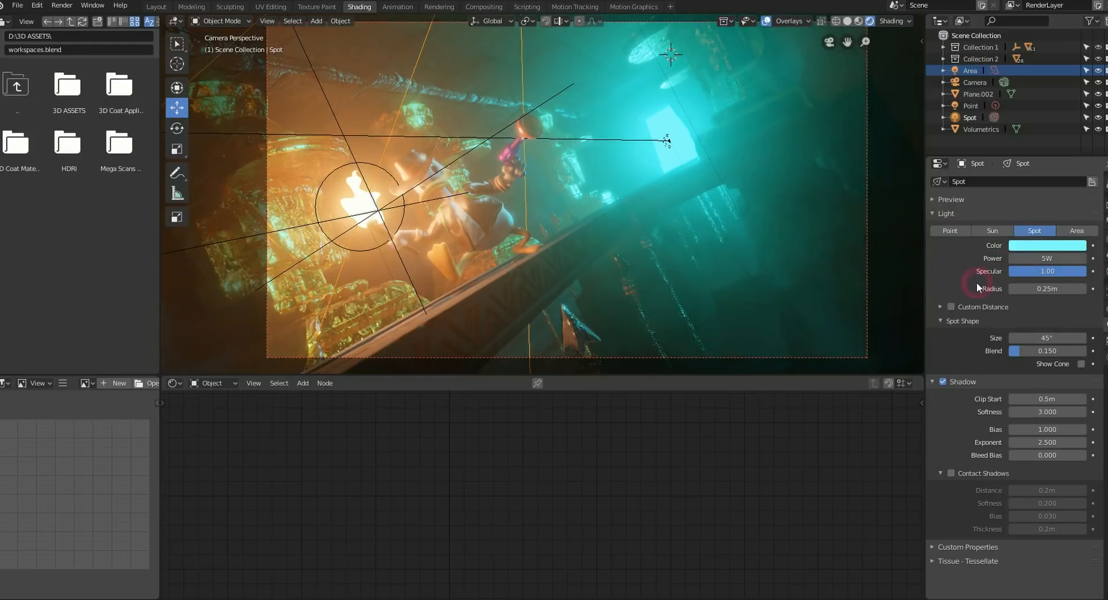
# - Shift the Spot light about 1.06, 0.465 and -0.423 m in X, Y, Z and set its size to 40.4° and blend to 0.602
pyautogui.press('g')
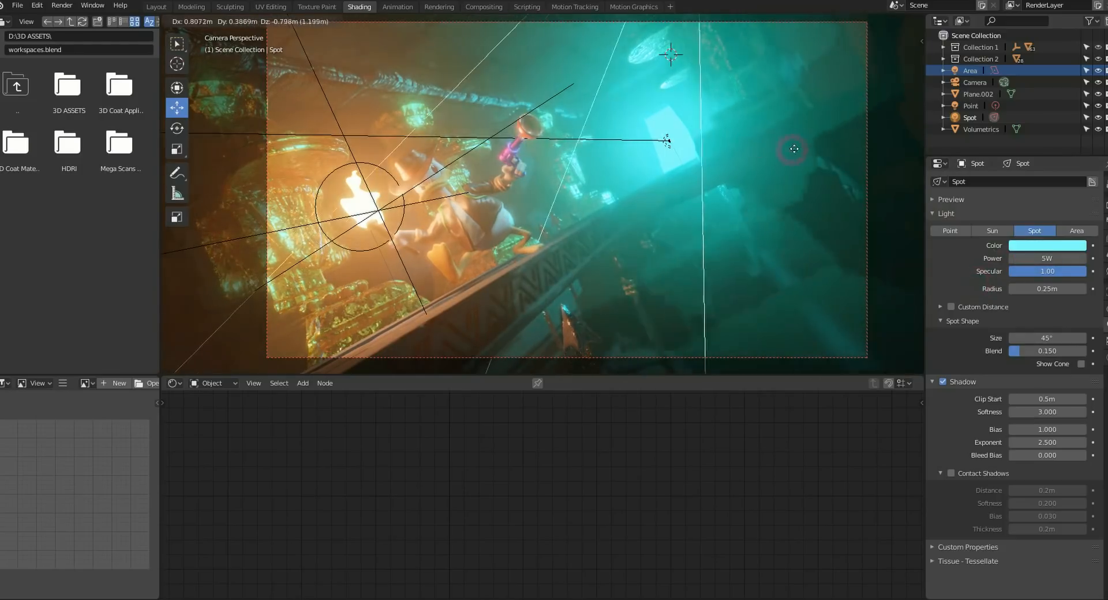
pyautogui.click(774, 77)
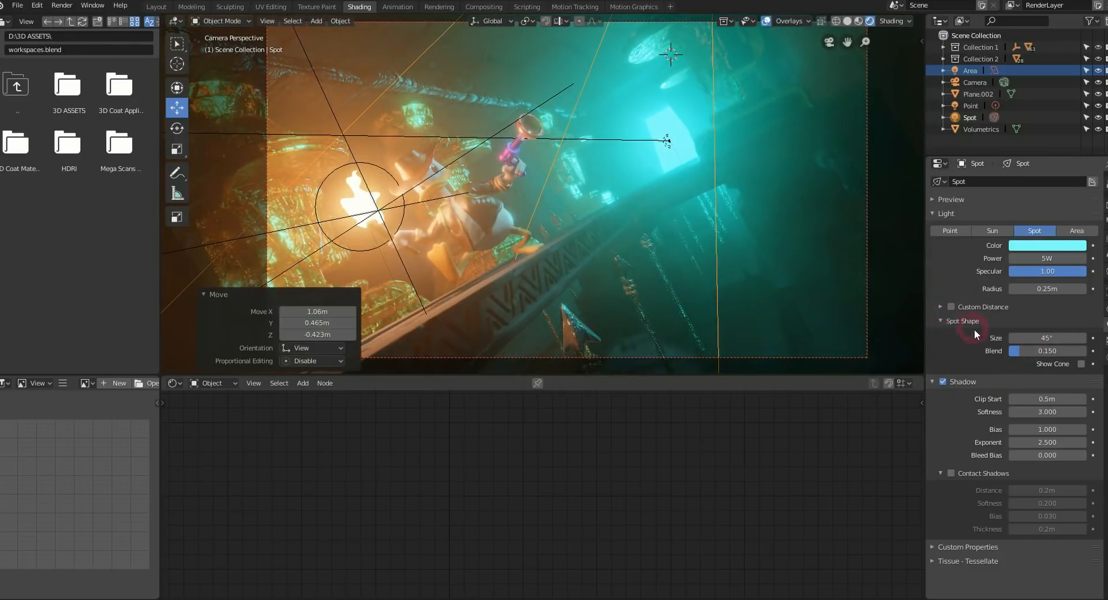
pyautogui.moveTo(1026, 354); pyautogui.dragTo(1007, 339)
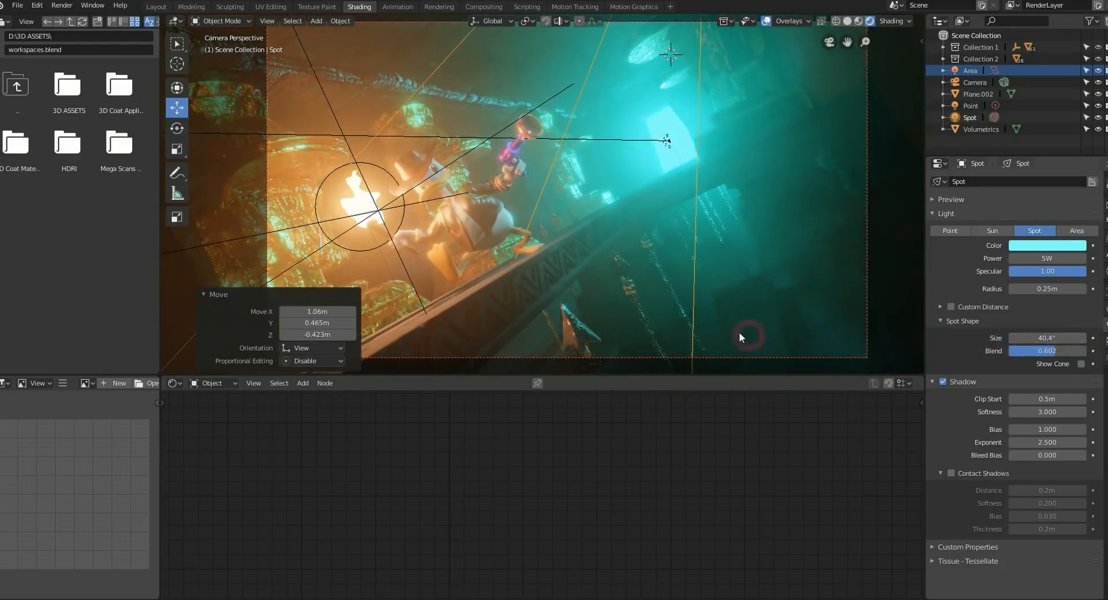
# - Hide the viewport overlays and collapse the Move operation settings to get a clear view of the lighting
pyautogui.click(766, 22)
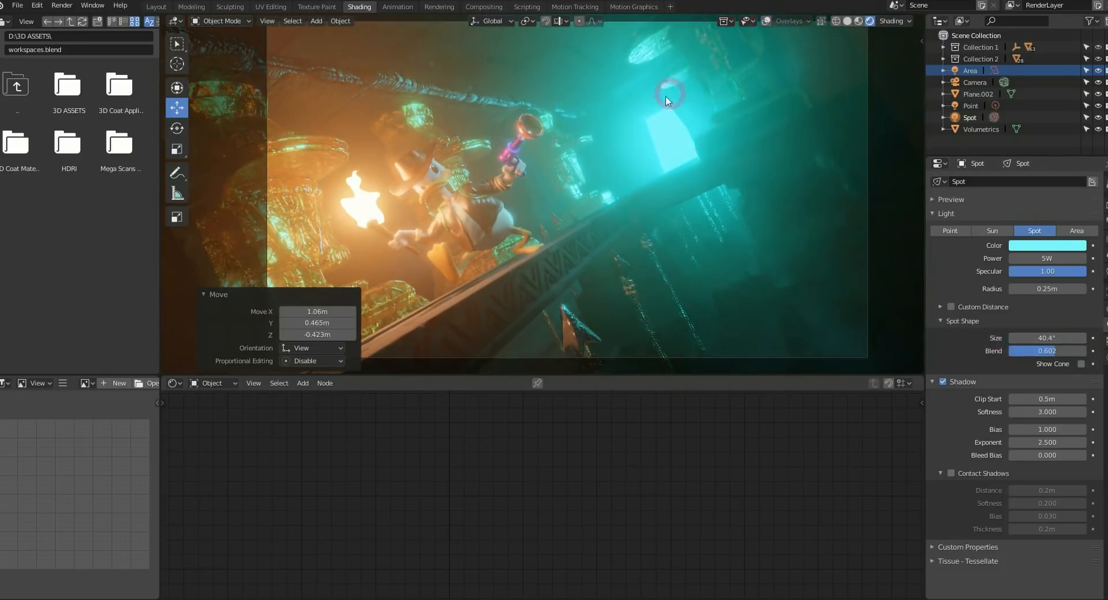
pyautogui.click(212, 292)
pyautogui.click(650, 155)
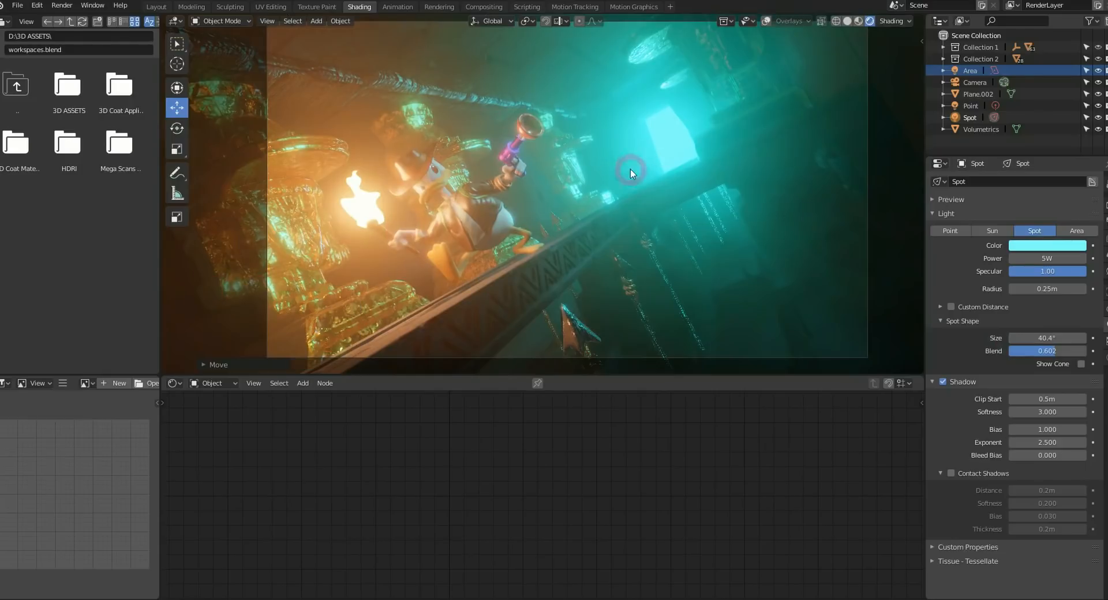
# - Select the glowing Plane.002 and try its Emission strength at 70, 50 and 30
pyautogui.click(978, 95)
pyautogui.click(433, 544)
pyautogui.click(385, 544)
pyautogui.write('70.0')
pyautogui.press('Return')
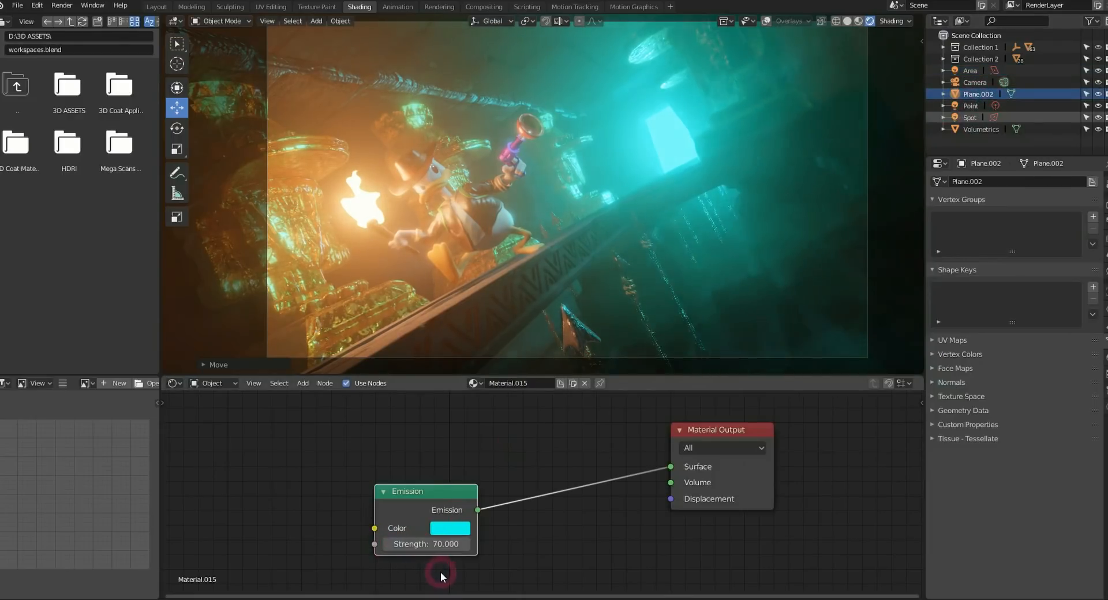
pyautogui.click(425, 542)
pyautogui.write('50.0')
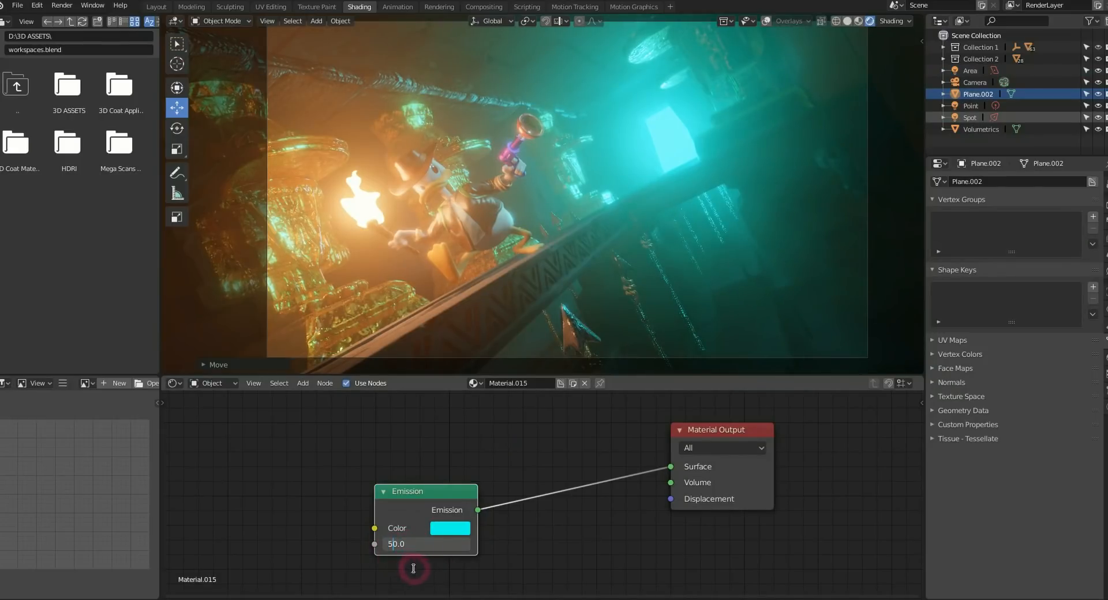
pyautogui.press('Return')
pyautogui.click(404, 544)
pyautogui.click(381, 544)
pyautogui.write('3')
pyautogui.press('Return')
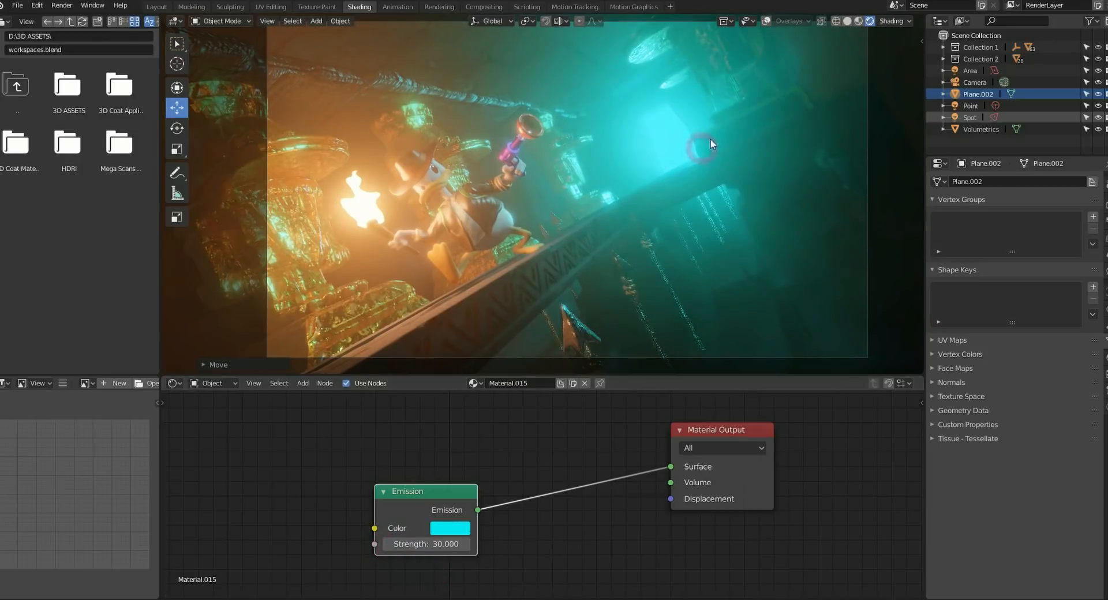
# - Set the glowing plane's Emission strength to 20 and move the Emission node slightly away from the Material Output
pyautogui.click(431, 544)
pyautogui.moveTo(394, 544); pyautogui.dragTo(385, 545)
pyautogui.write('20.0')
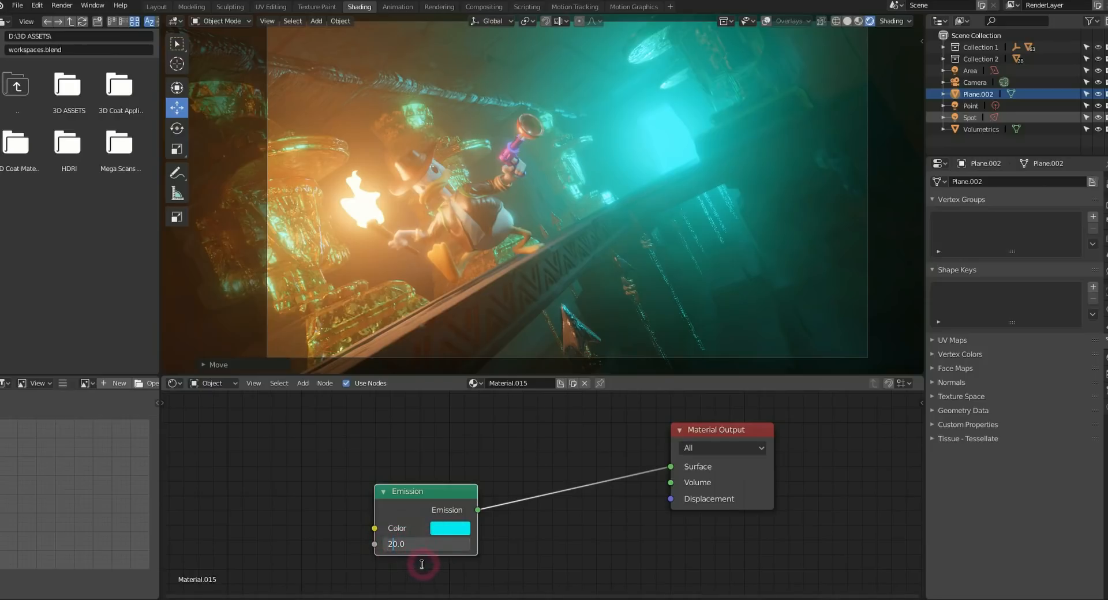
pyautogui.click(432, 492)
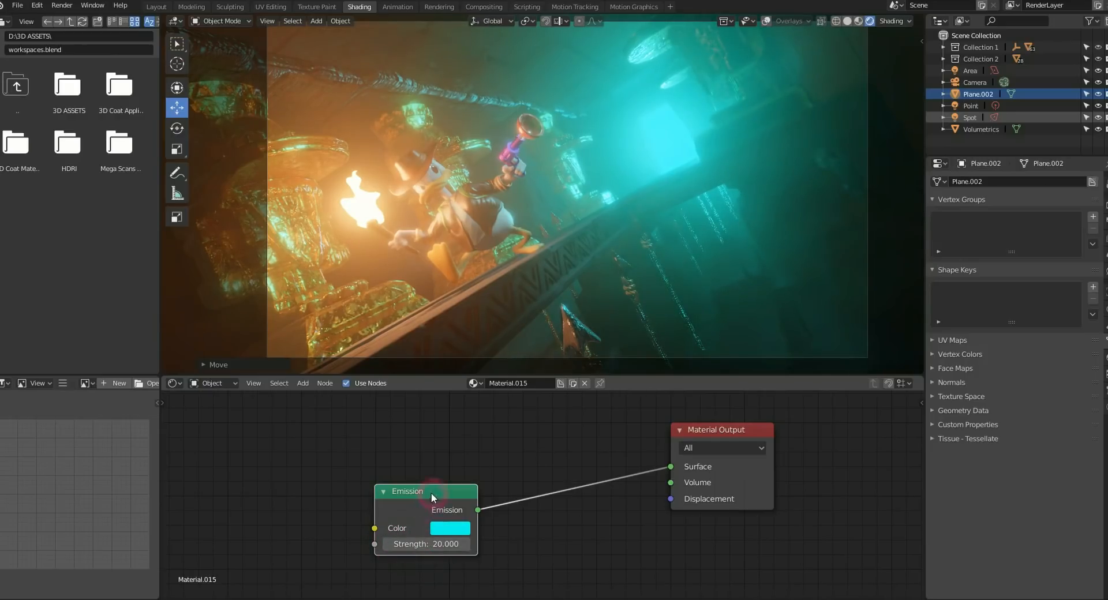
pyautogui.moveTo(433, 492); pyautogui.dragTo(402, 485)
pyautogui.click(585, 196)
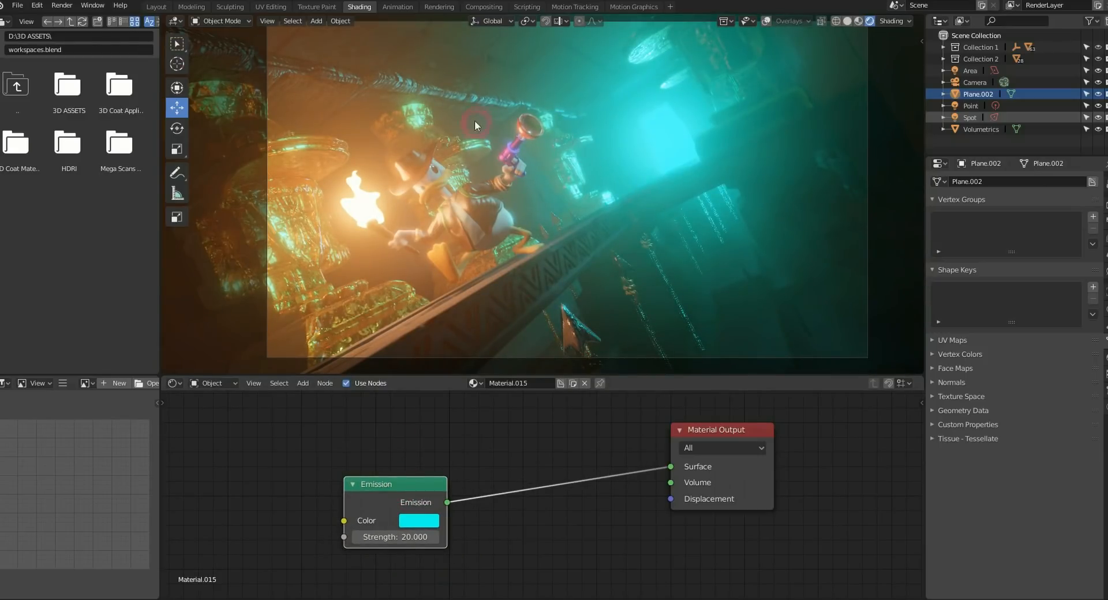
# - Toggle the Spot light's visibility off and on repeatedly to compare the scene with and without it
pyautogui.click(1098, 118)
pyautogui.click(1098, 118)
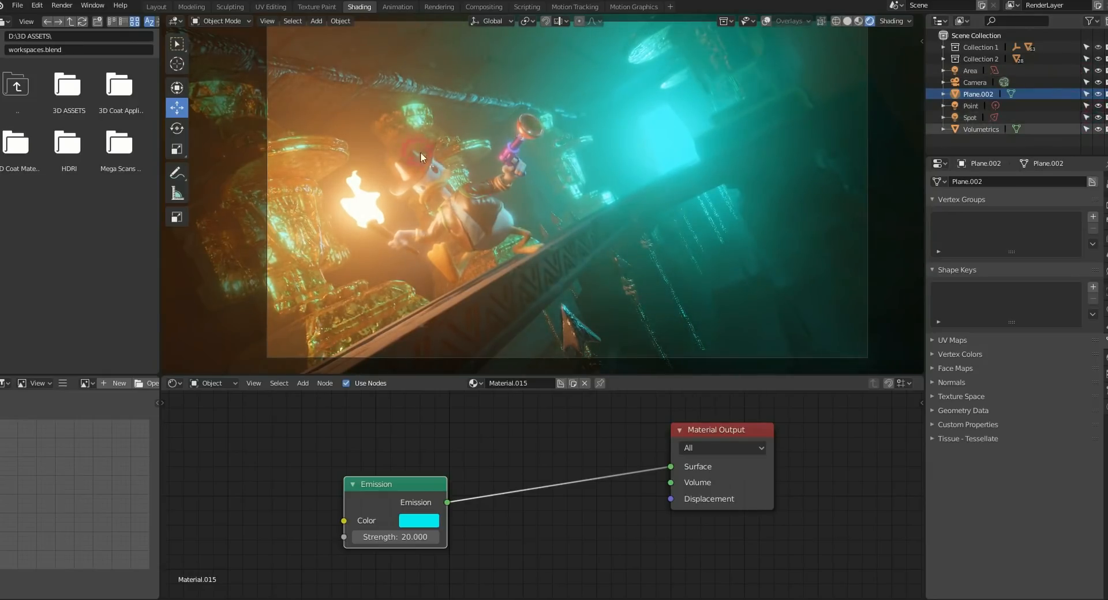
pyautogui.click(1098, 117)
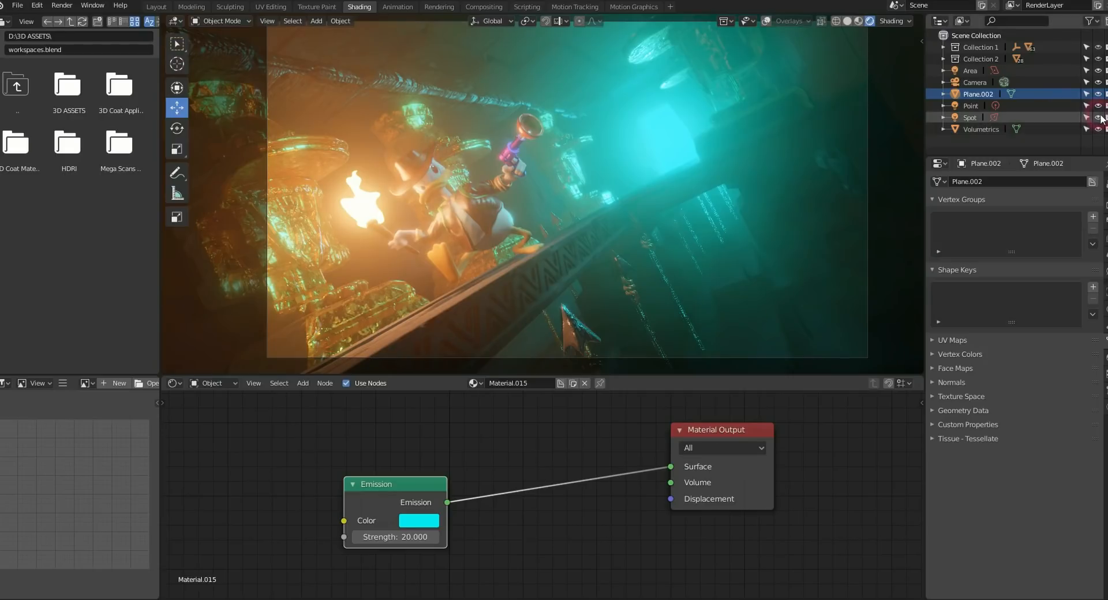
pyautogui.click(1099, 118)
pyautogui.click(1098, 118)
pyautogui.click(1098, 118)
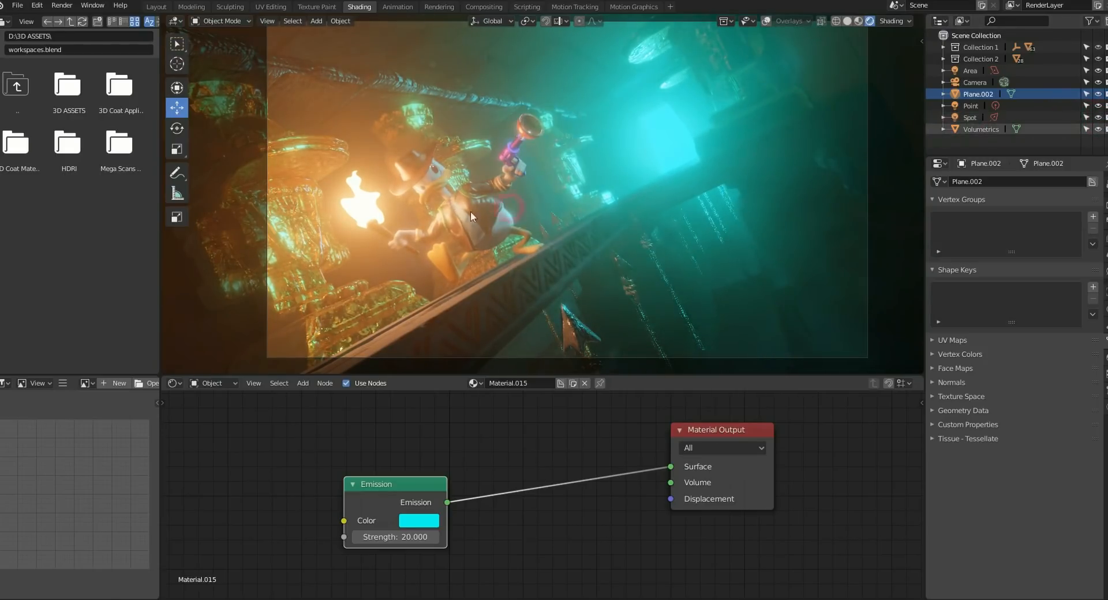
pyautogui.click(1099, 118)
pyautogui.click(1098, 118)
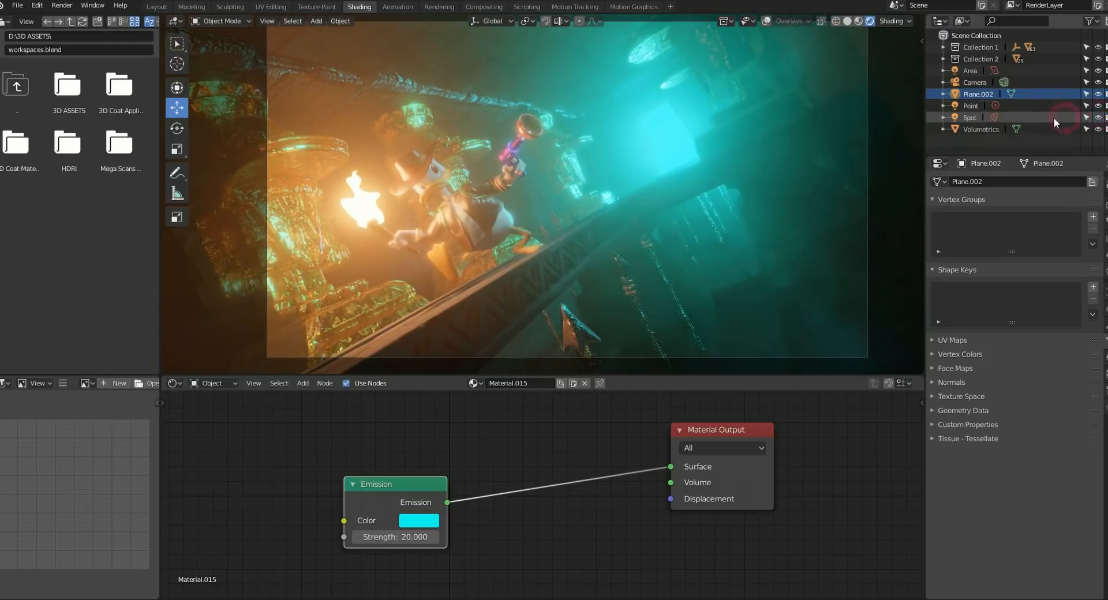
# - Select the Spot light and set its power to 3 W
pyautogui.click(974, 118)
pyautogui.click(1018, 259)
pyautogui.write('3')
pyautogui.click(935, 279)
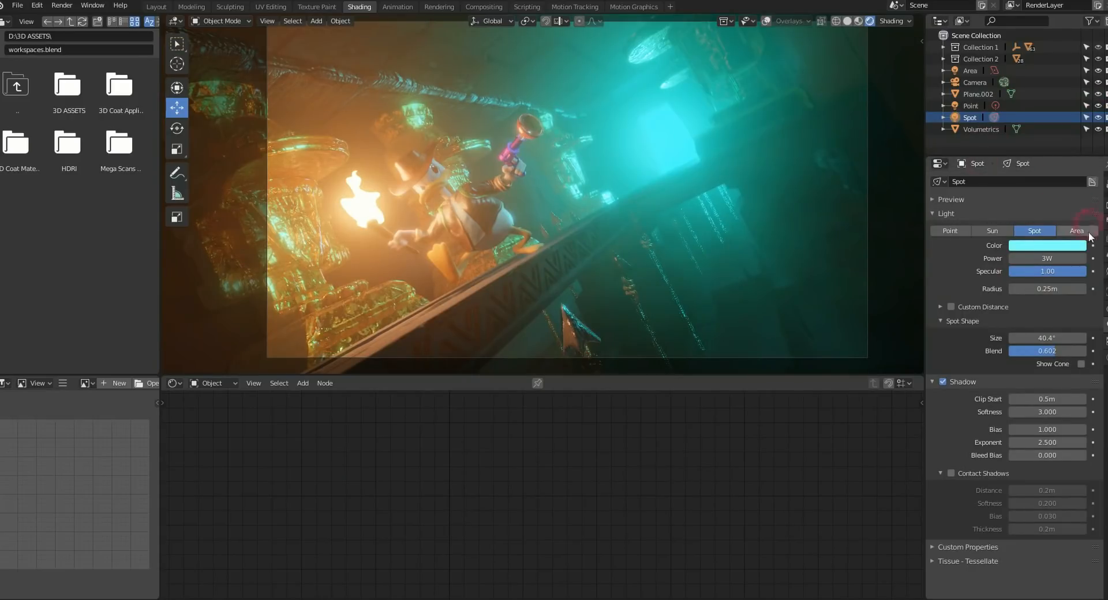
# - Show the render settings, expand Bloom and toggle it off and on to compare its effect on the scene
pyautogui.click(1104, 206)
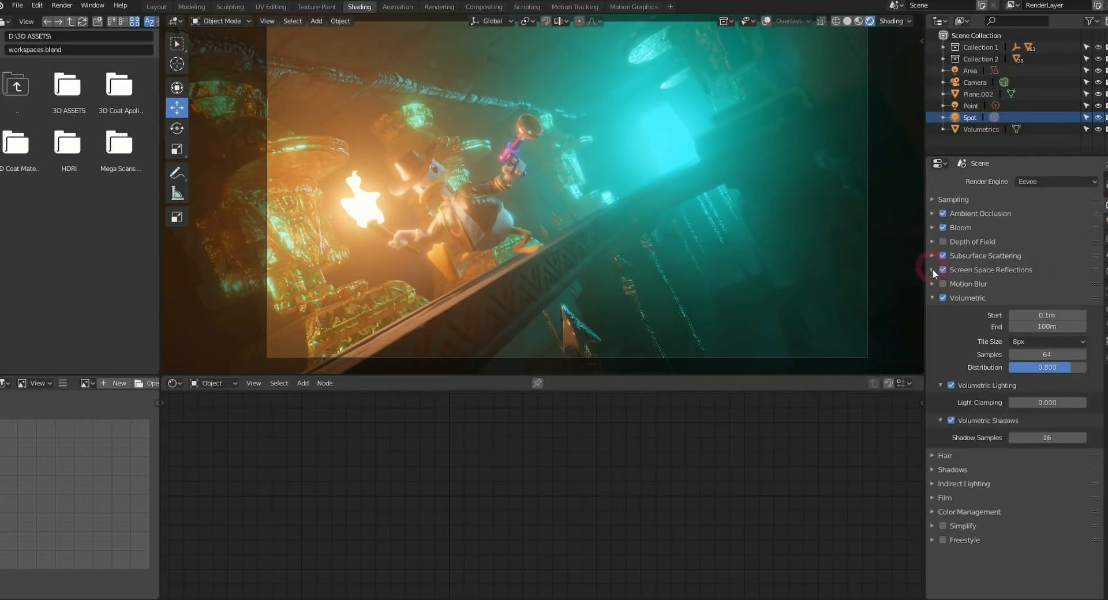
pyautogui.click(933, 227)
pyautogui.click(942, 225)
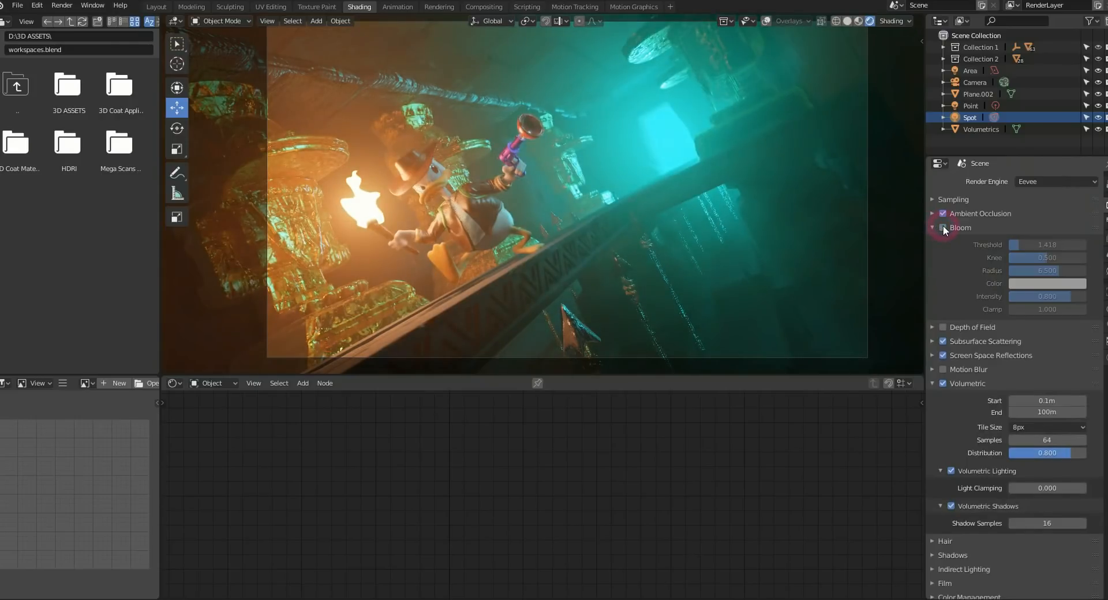
pyautogui.click(943, 226)
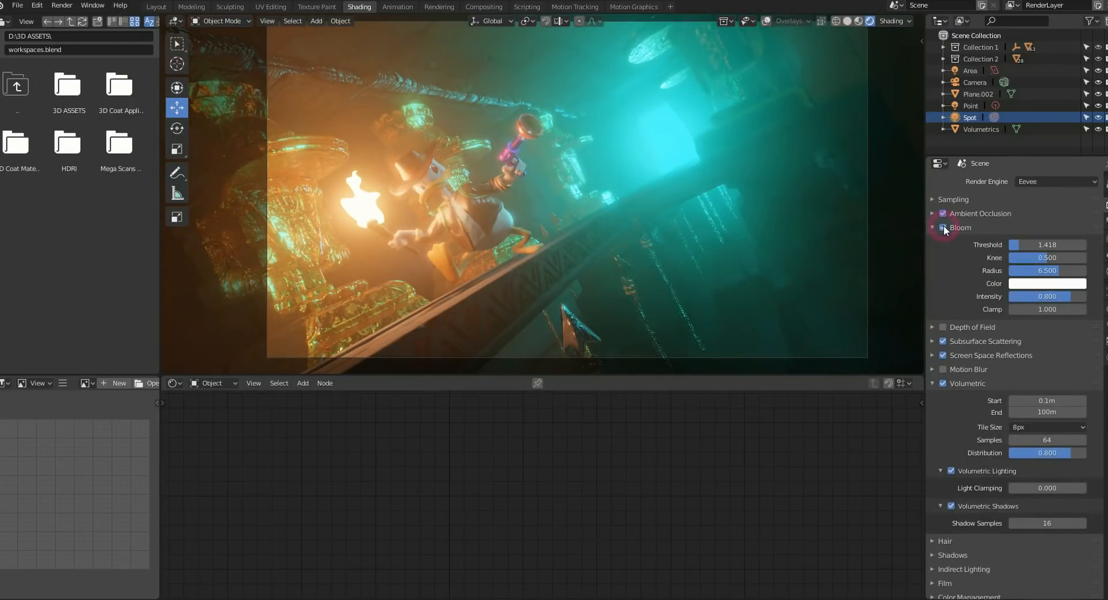
pyautogui.click(943, 227)
pyautogui.click(943, 227)
# - Set the Bloom threshold to 3.192 and radius to 4.242, toggling Bloom to compare and leaving it enabled
pyautogui.moveTo(1019, 244); pyautogui.dragTo(1038, 270)
pyautogui.click(942, 228)
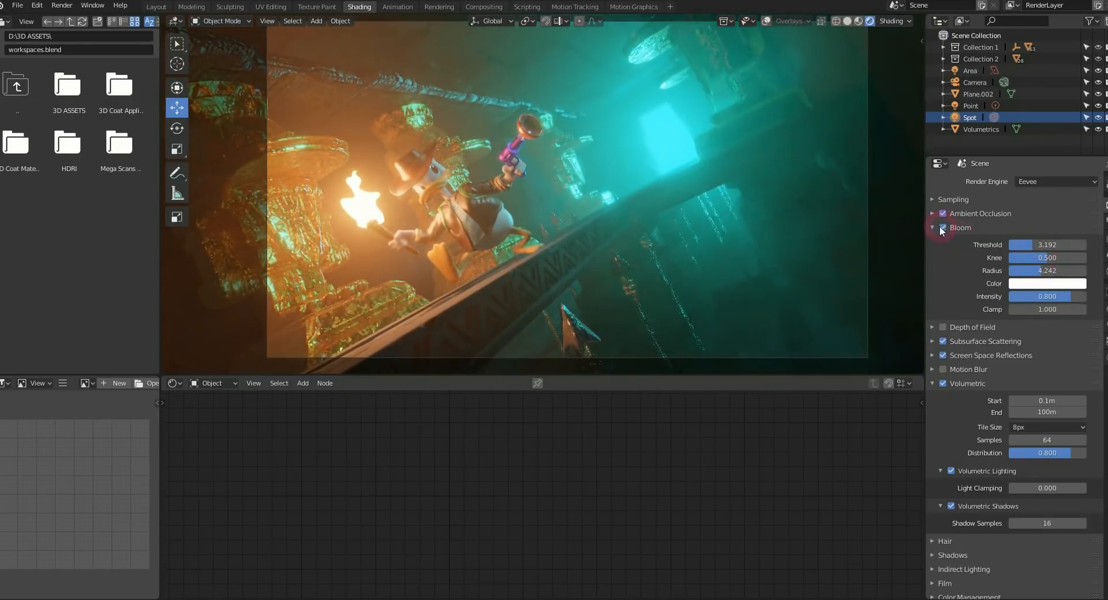
pyautogui.click(942, 228)
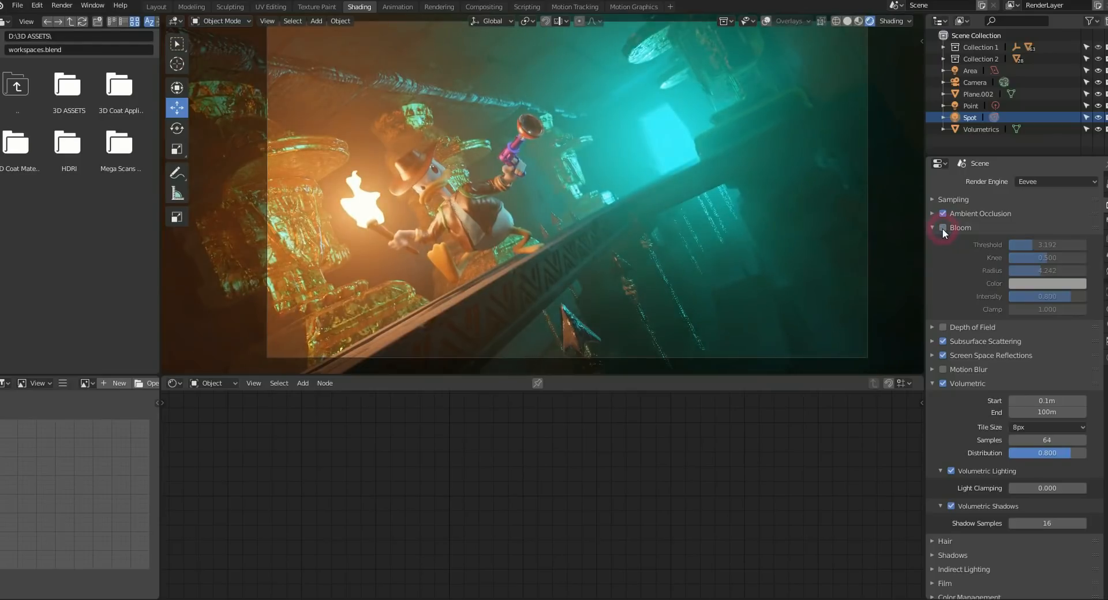
pyautogui.click(943, 228)
pyautogui.click(942, 228)
pyautogui.click(943, 228)
pyautogui.click(349, 198)
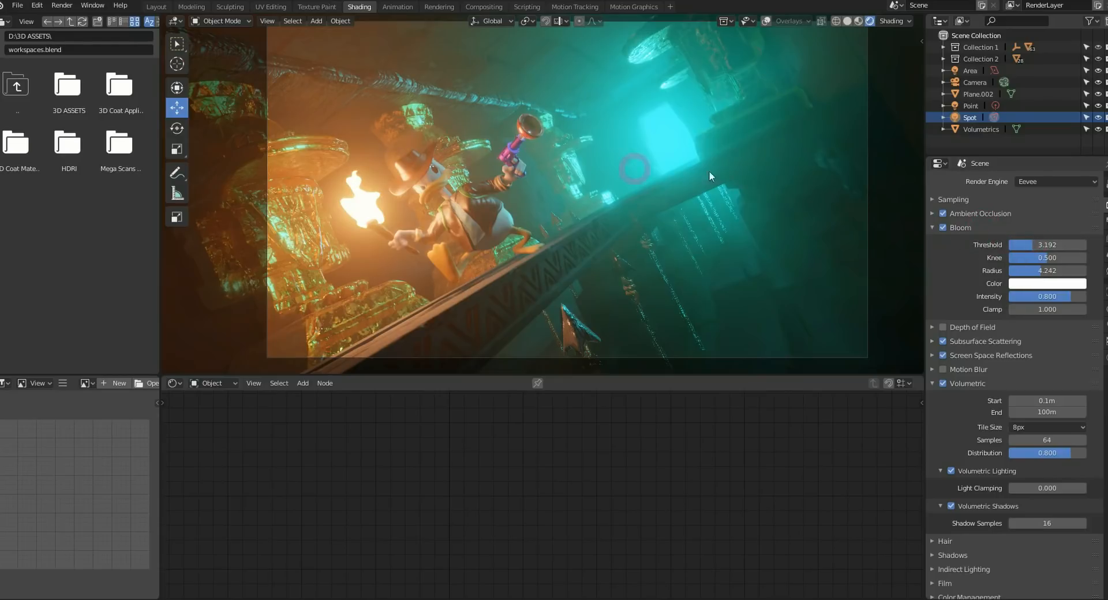
# - Toggle Bloom off and on once more to compare the glow in the scene
pyautogui.click(943, 228)
pyautogui.click(943, 228)
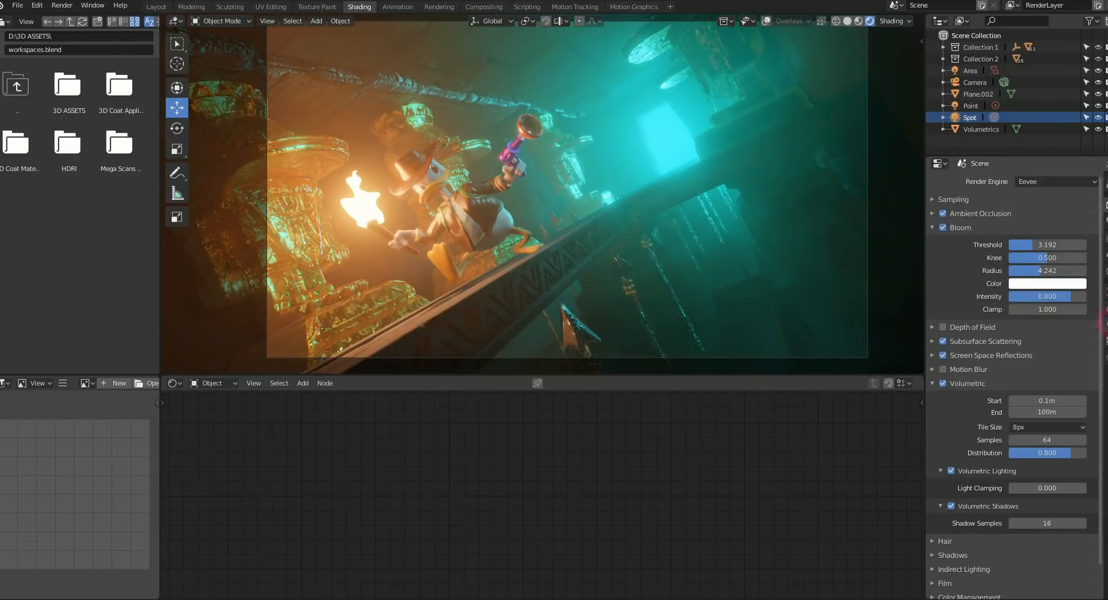
# - Select the Area light and set its power to 20 W
pyautogui.click(998, 70)
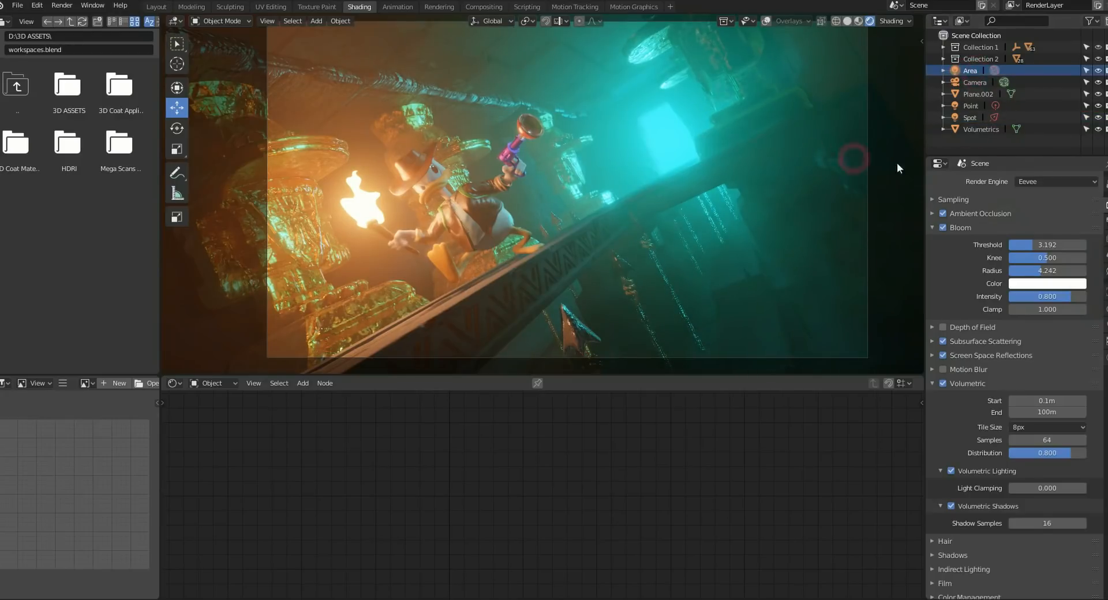
pyautogui.click(1104, 326)
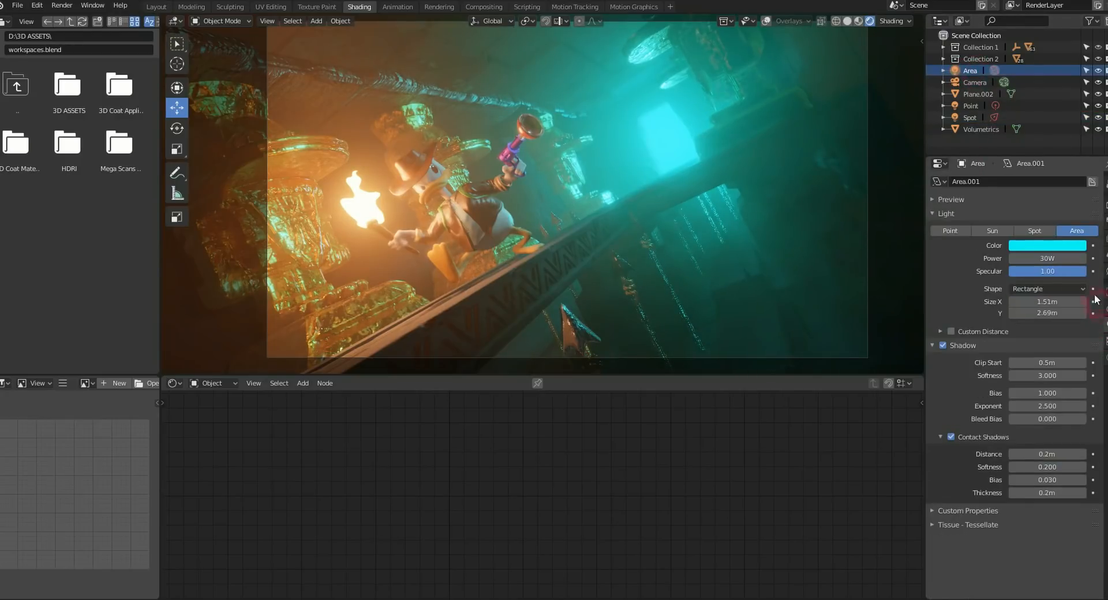
pyautogui.click(1018, 258)
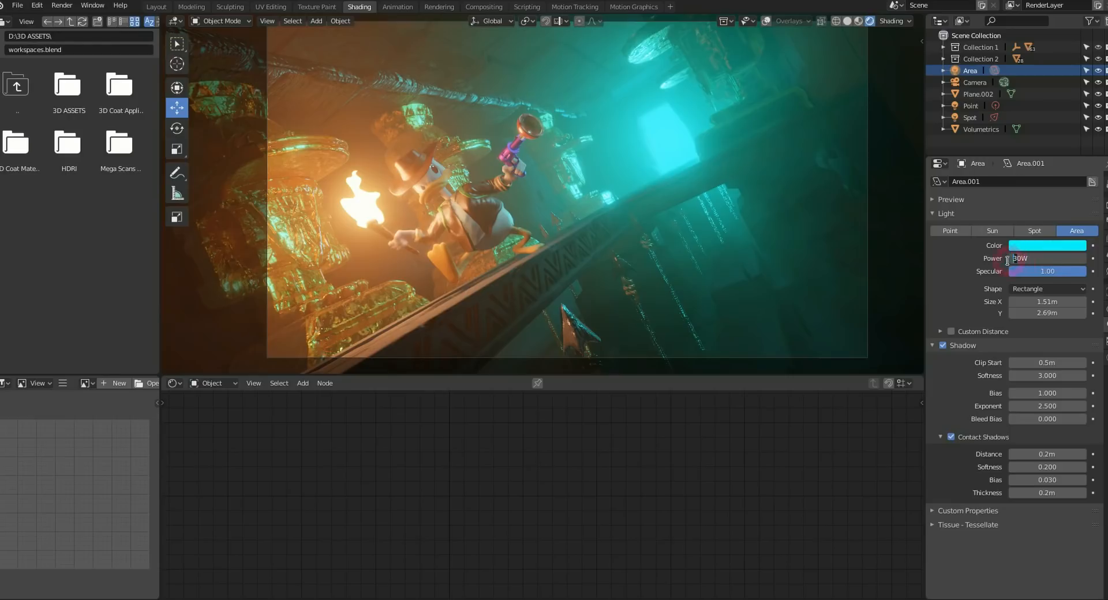
pyautogui.press('Delete')
pyautogui.write('2')
pyautogui.press('Return')
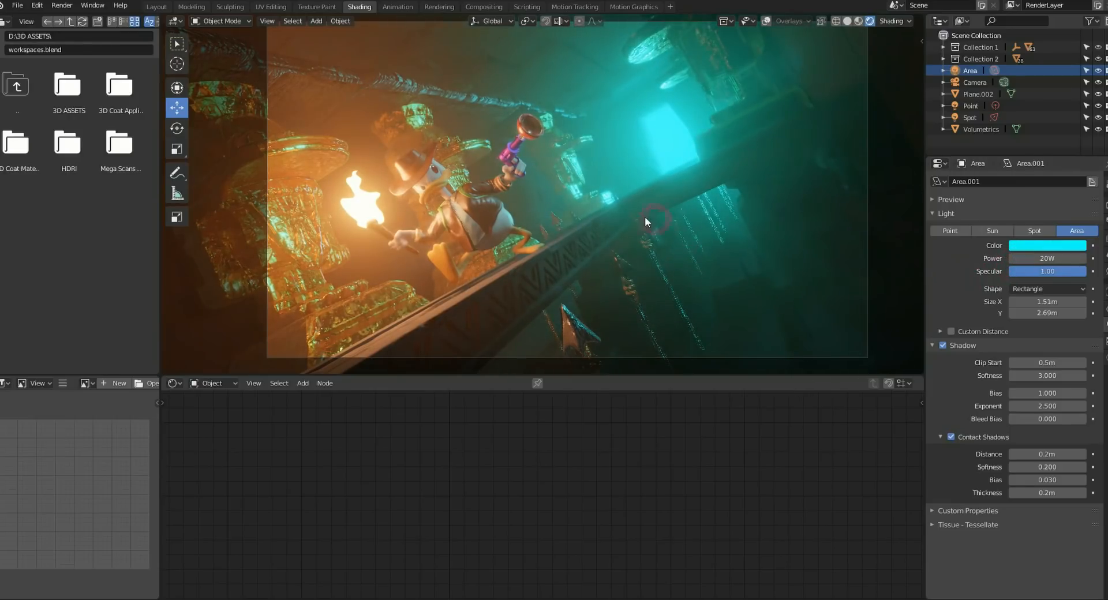
# - Select the Point light and set its power to 1 W and radius to 0.15 m
pyautogui.click(972, 106)
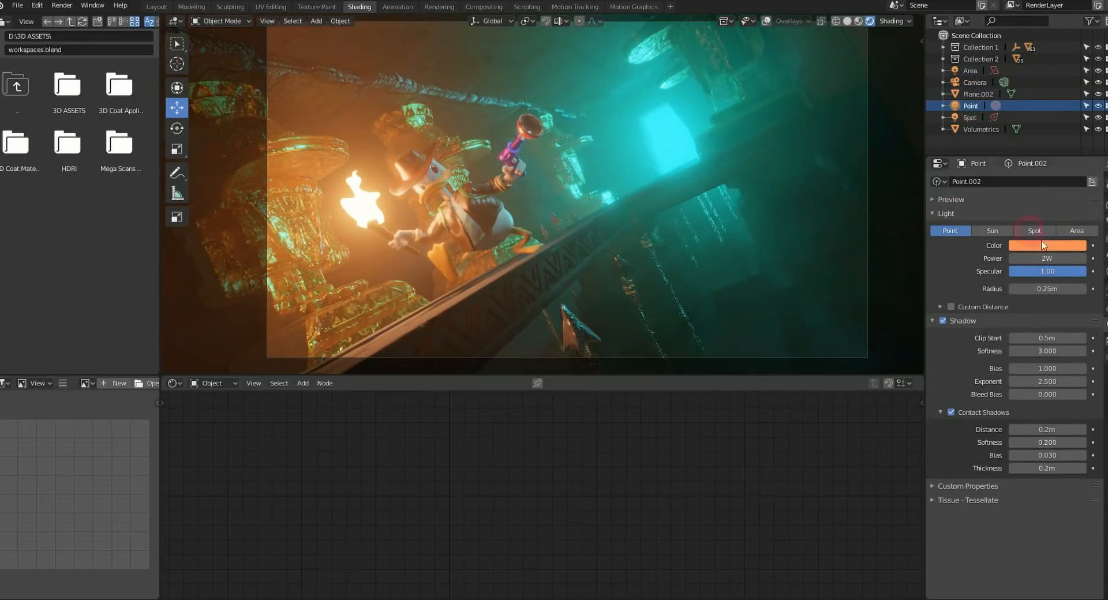
pyautogui.click(1045, 259)
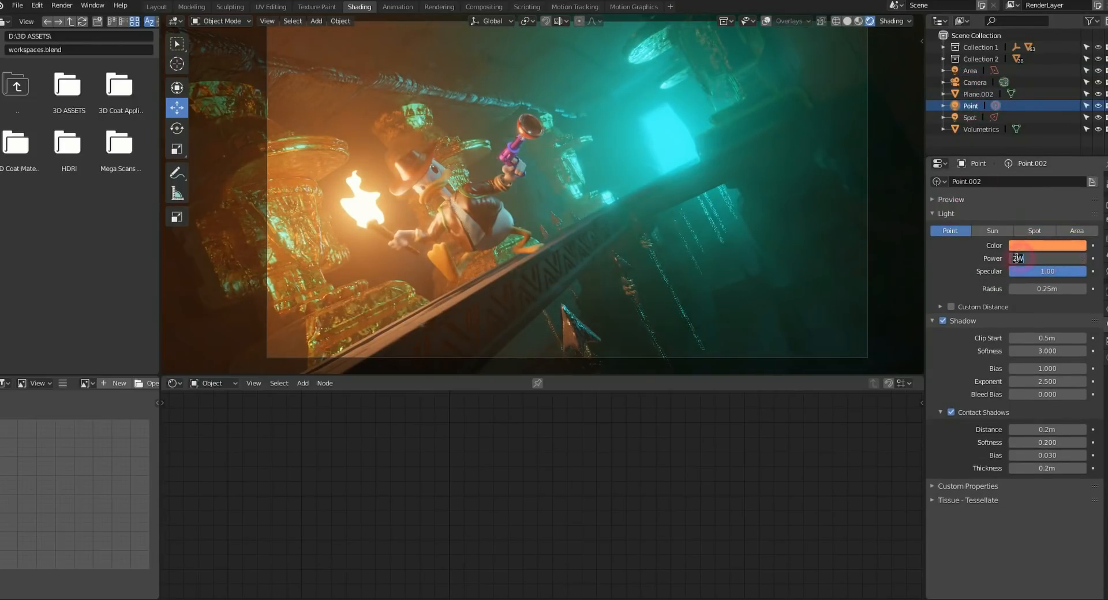
pyautogui.click(966, 262)
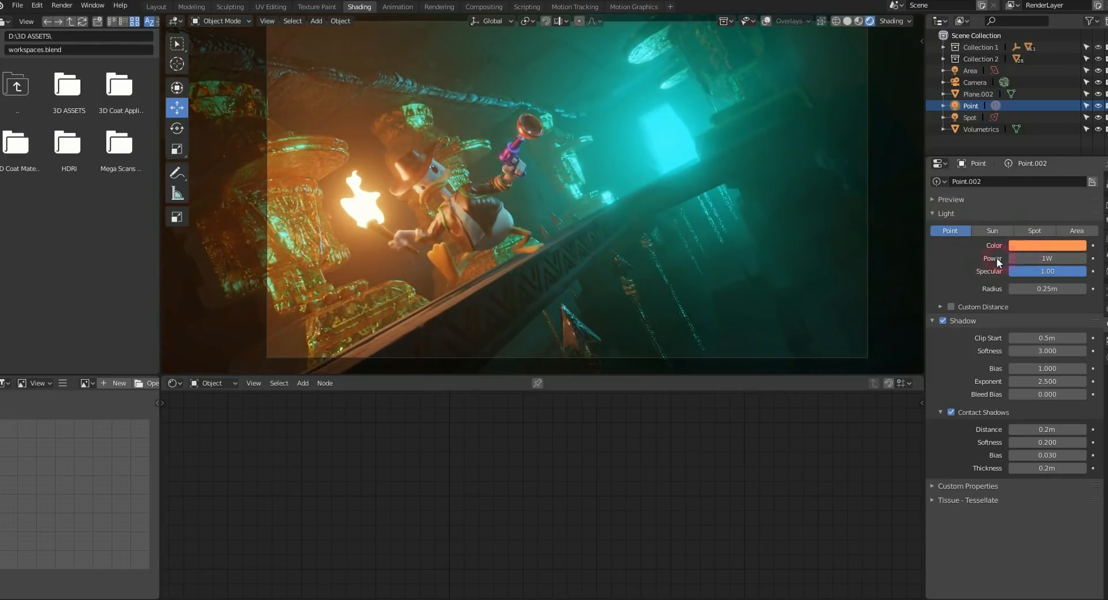
pyautogui.click(1047, 258)
pyautogui.click(956, 268)
pyautogui.moveTo(1035, 288)
pyautogui.mouseDown()
pyautogui.moveTo(1060, 290)
pyautogui.moveTo(1033, 291)
pyautogui.mouseUp()
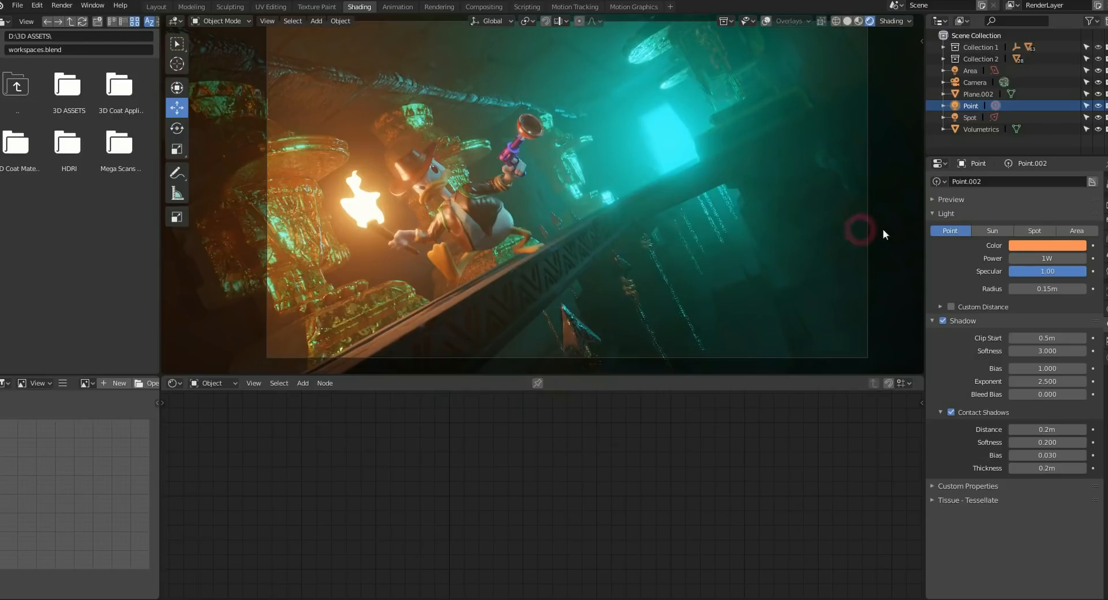
# - Show the render settings, collapse Bloom and Volumetric, and briefly check the Shadows settings
pyautogui.click(1104, 188)
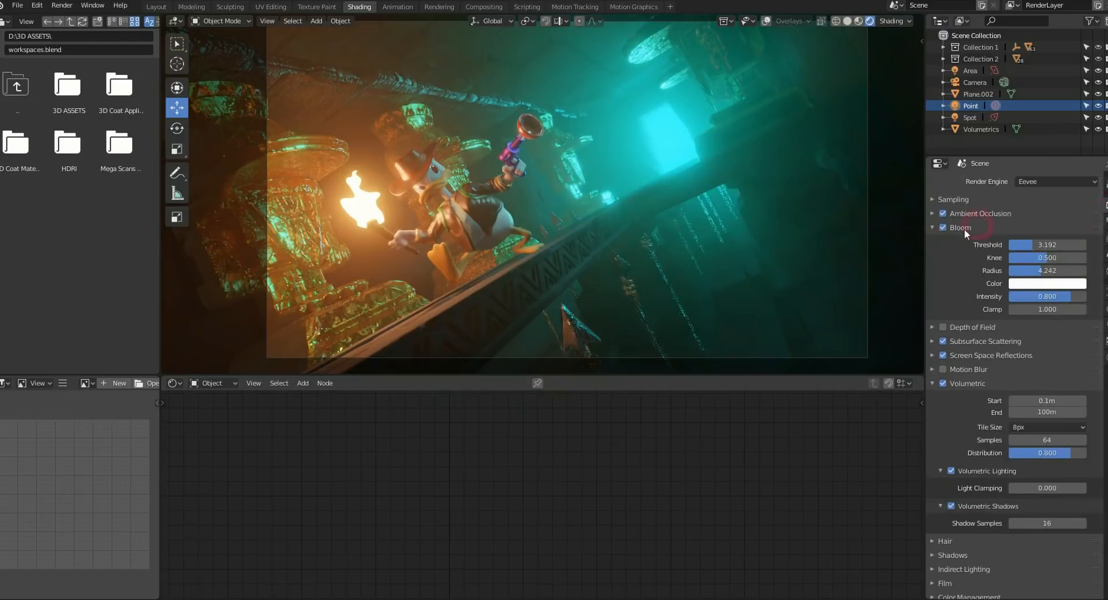
pyautogui.click(933, 229)
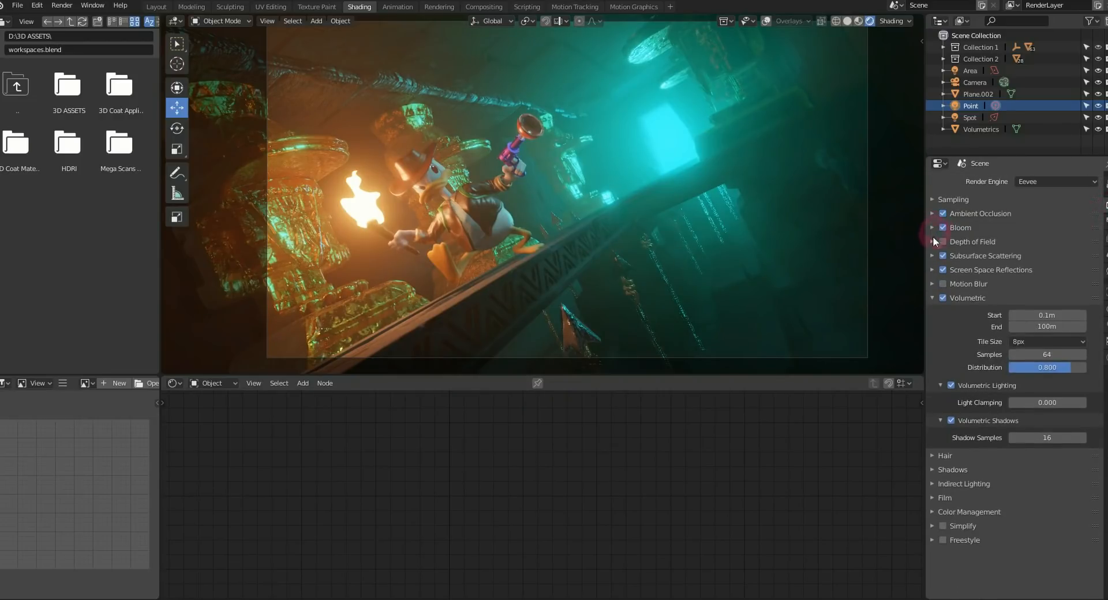
pyautogui.click(932, 297)
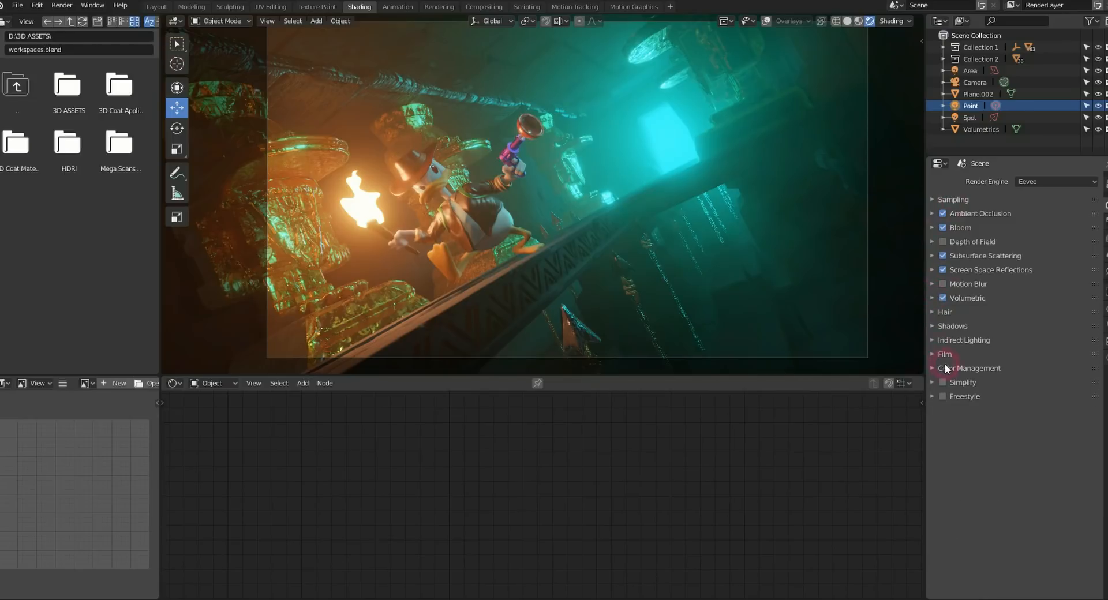
pyautogui.click(944, 325)
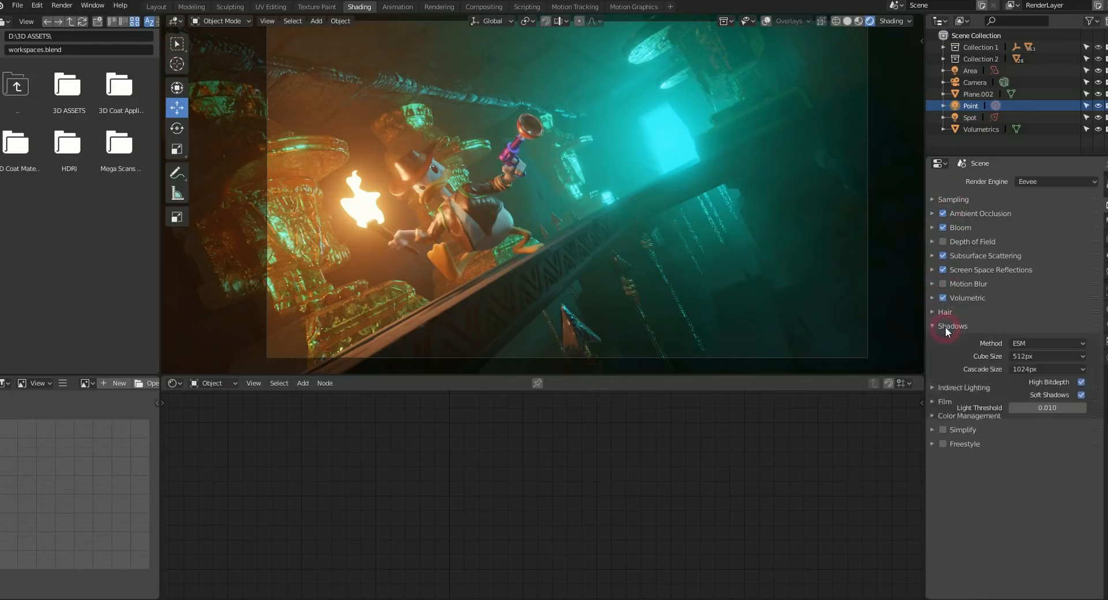
pyautogui.click(944, 326)
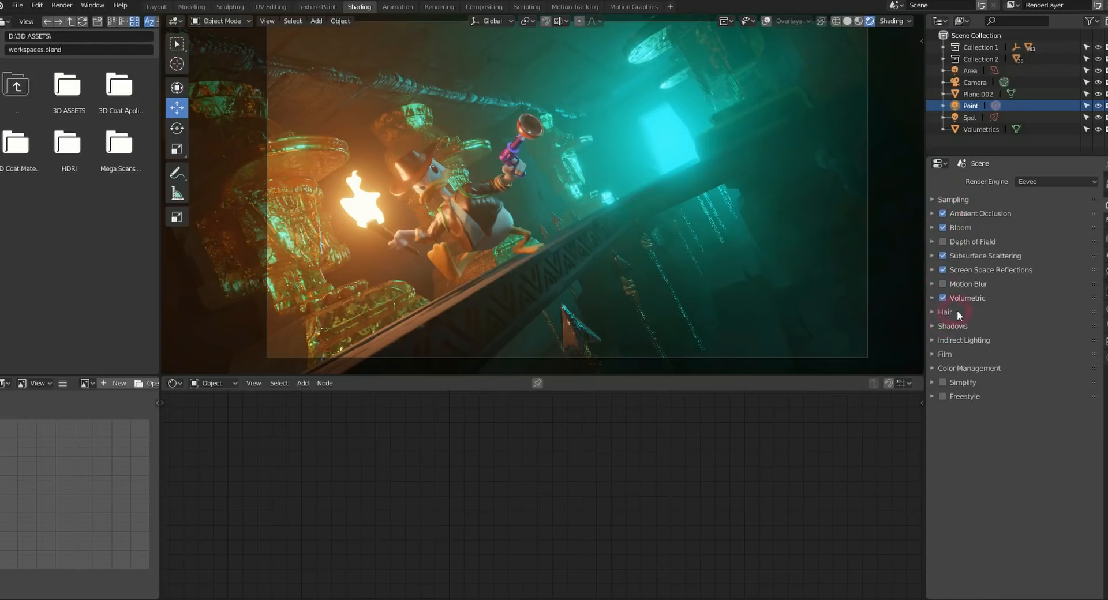
# - Expand the Color Management settings and set the exposure to 0
pyautogui.click(962, 367)
pyautogui.click(1048, 415)
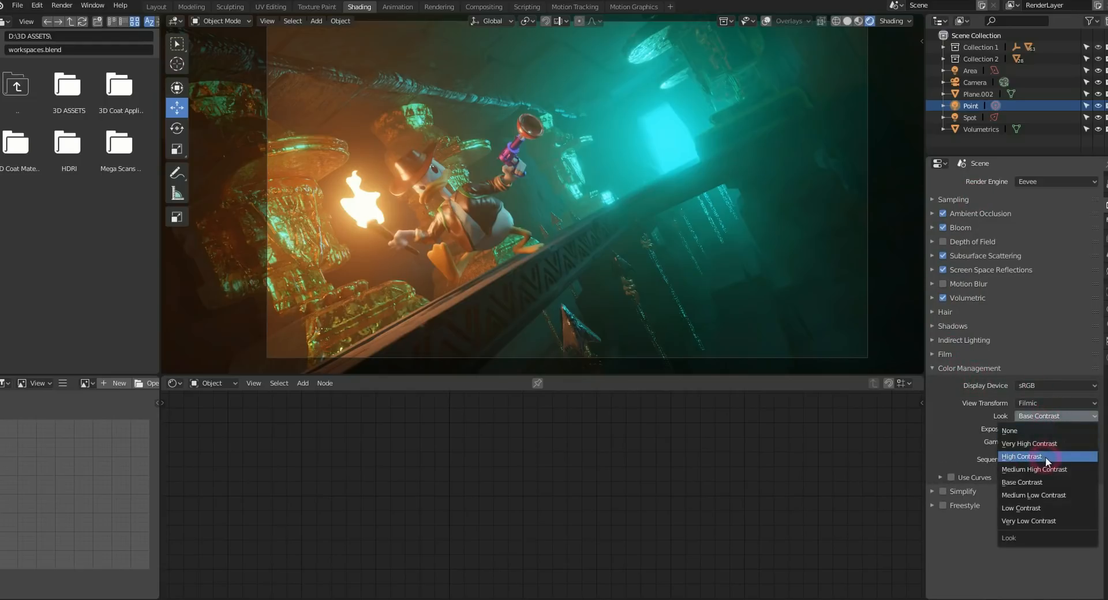
pyautogui.click(1059, 429)
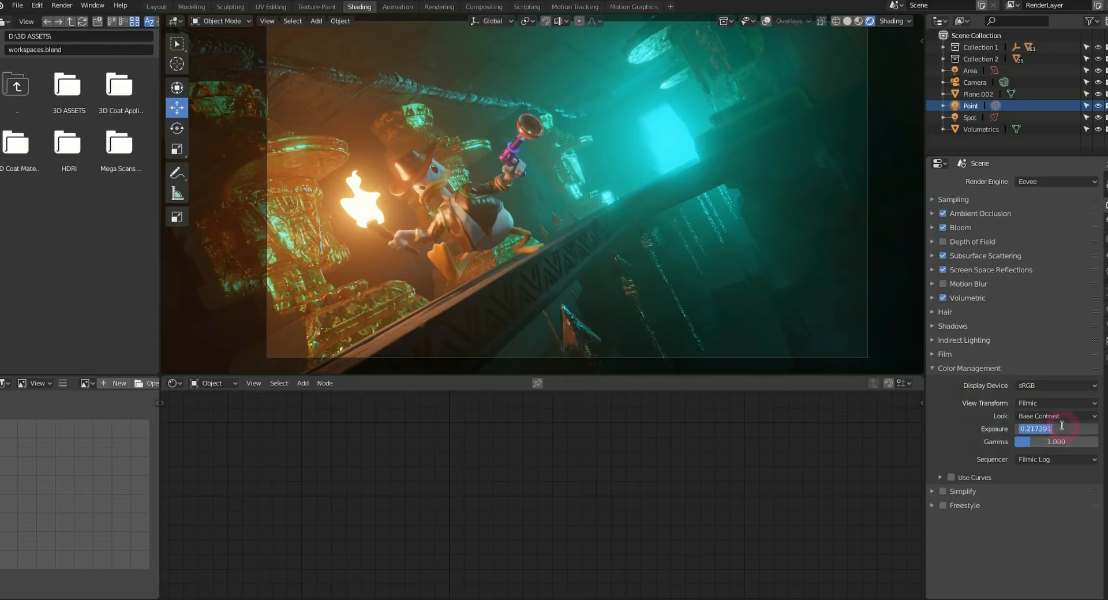
pyautogui.write('0')
pyautogui.press('Return')
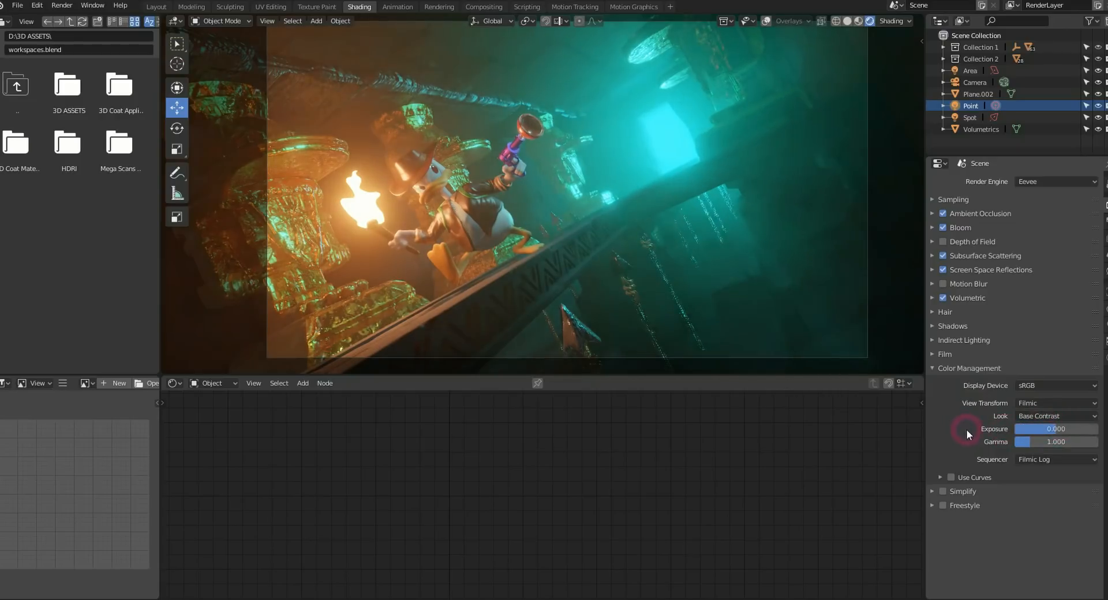
# - Compare the Medium High, High, Low and Medium Low Contrast looks, finally setting the look to Medium High Contrast
pyautogui.click(1049, 416)
pyautogui.click(1044, 470)
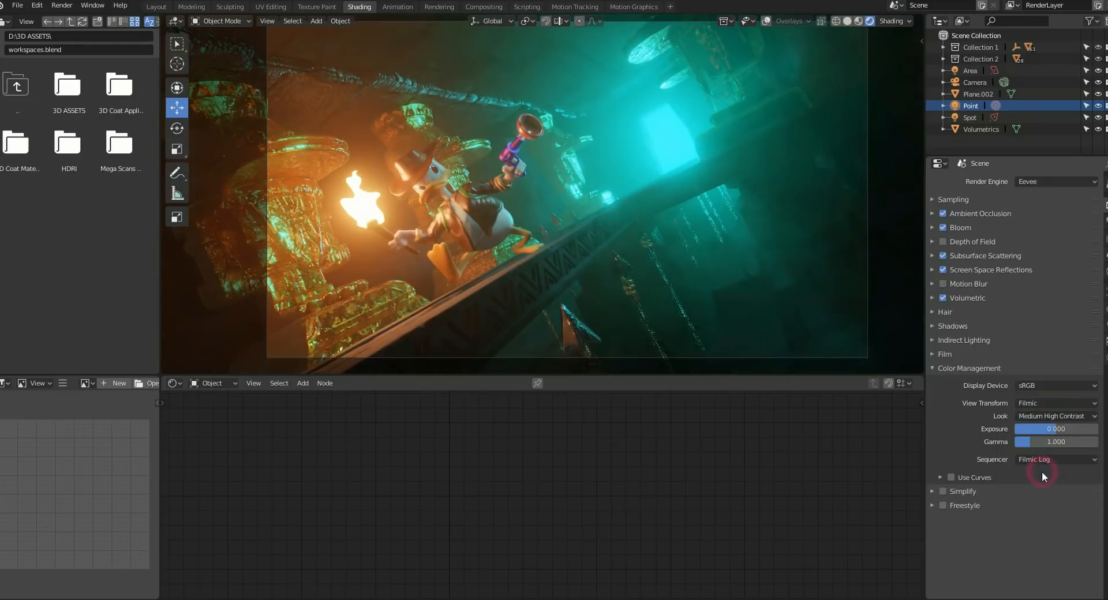
pyautogui.click(1053, 417)
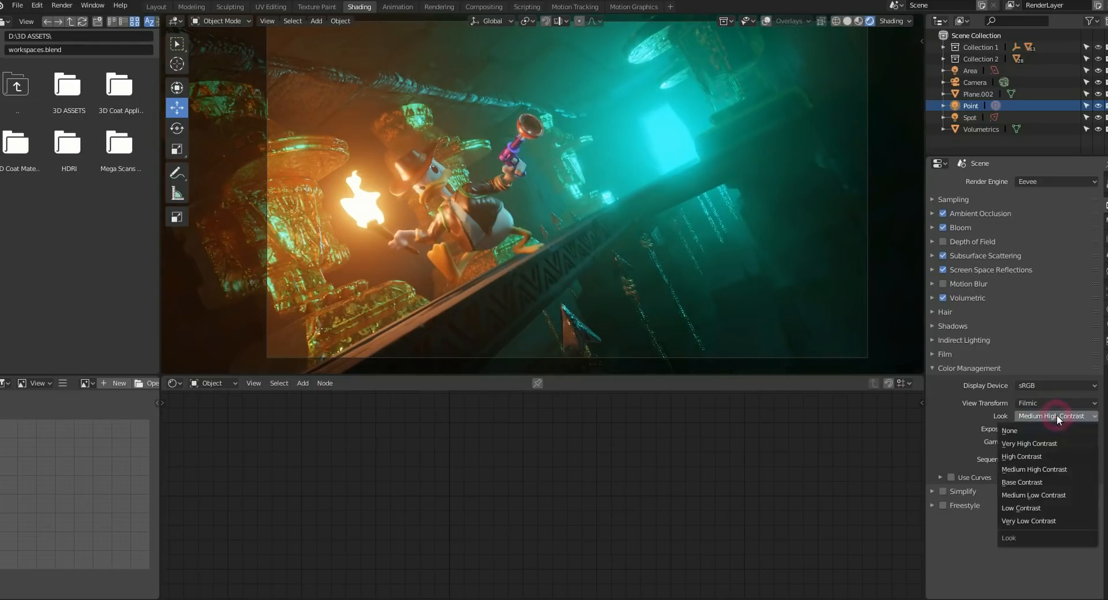
pyautogui.click(1052, 456)
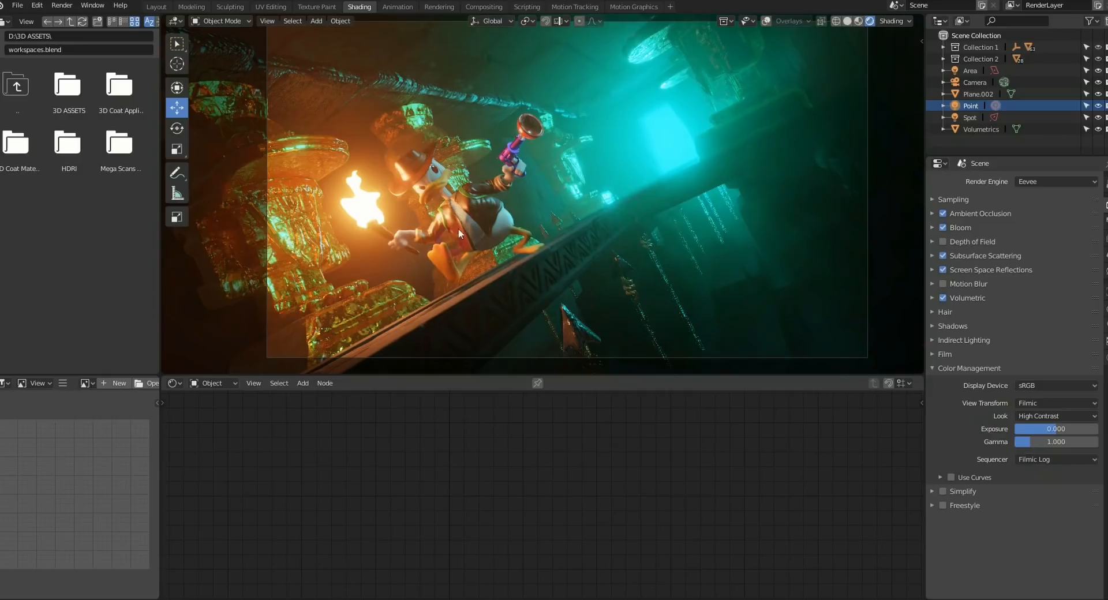
pyautogui.click(1054, 416)
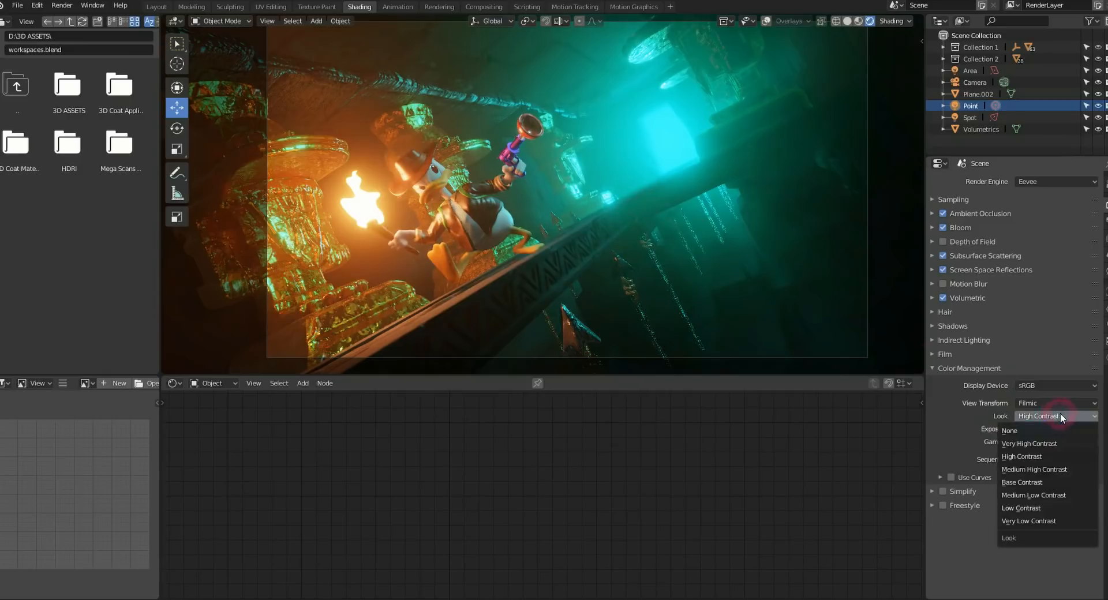
pyautogui.click(1034, 508)
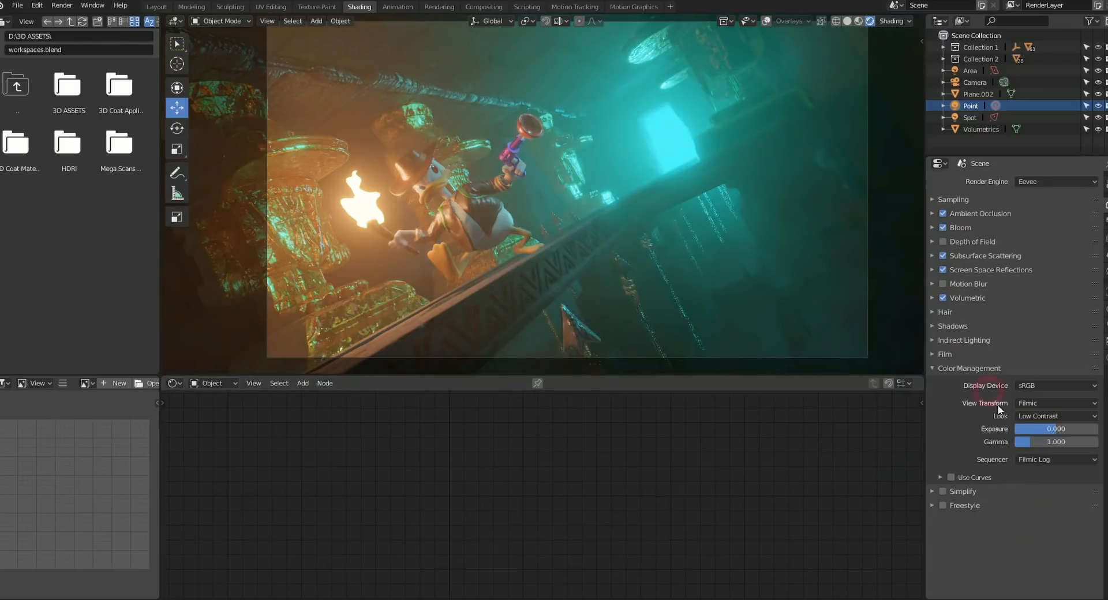
pyautogui.click(1047, 416)
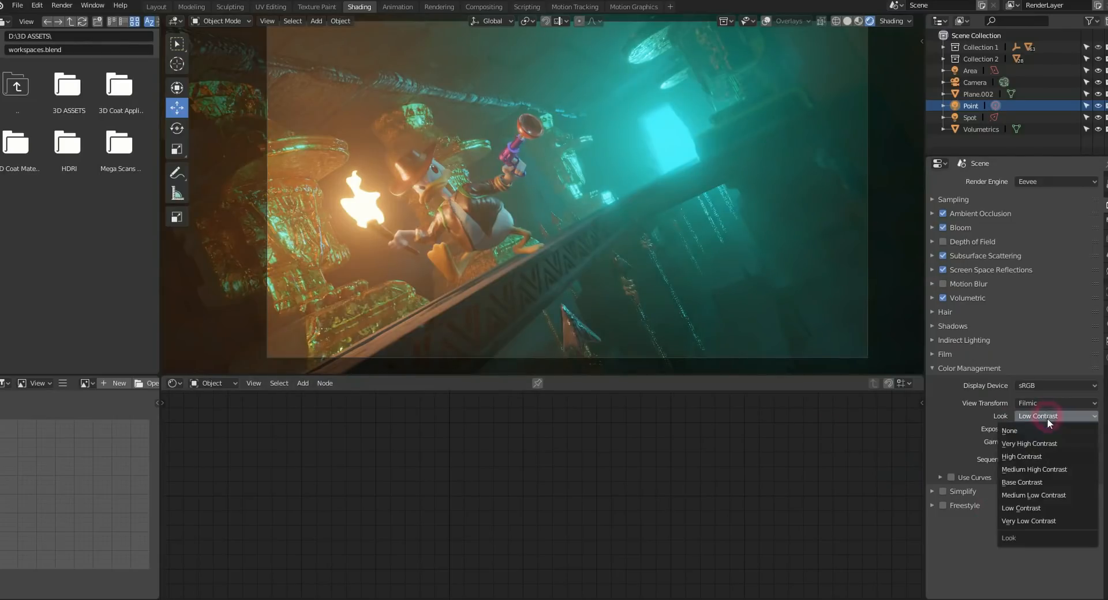
pyautogui.click(1030, 495)
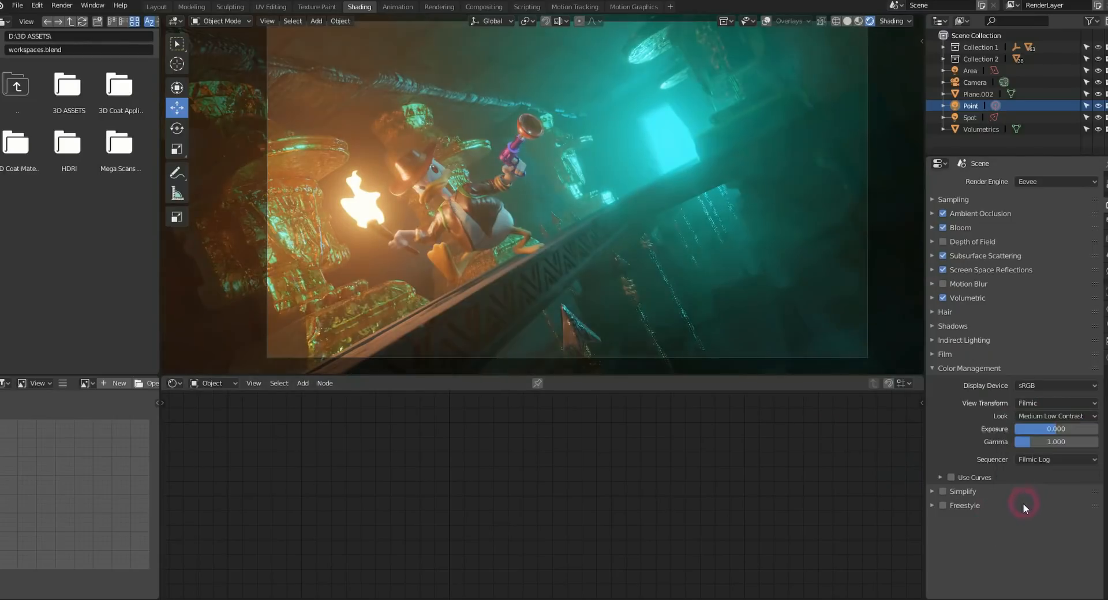
pyautogui.click(1034, 416)
pyautogui.click(1038, 470)
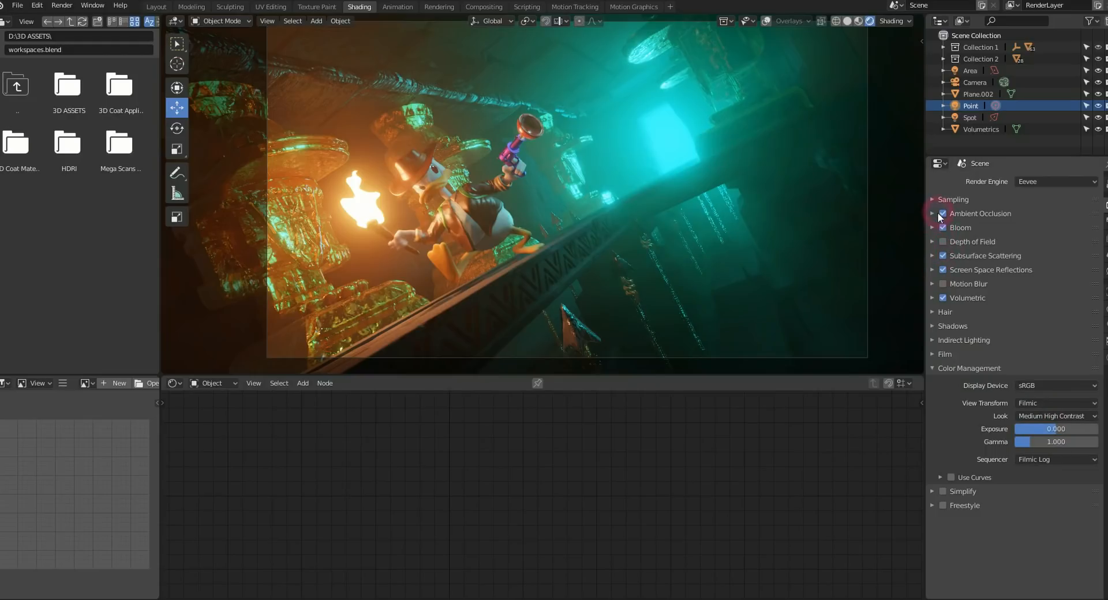
# - Enable Depth of Field in the render settings, toggling it to compare and leaving it on with its settings collapsed
pyautogui.click(942, 242)
pyautogui.click(932, 241)
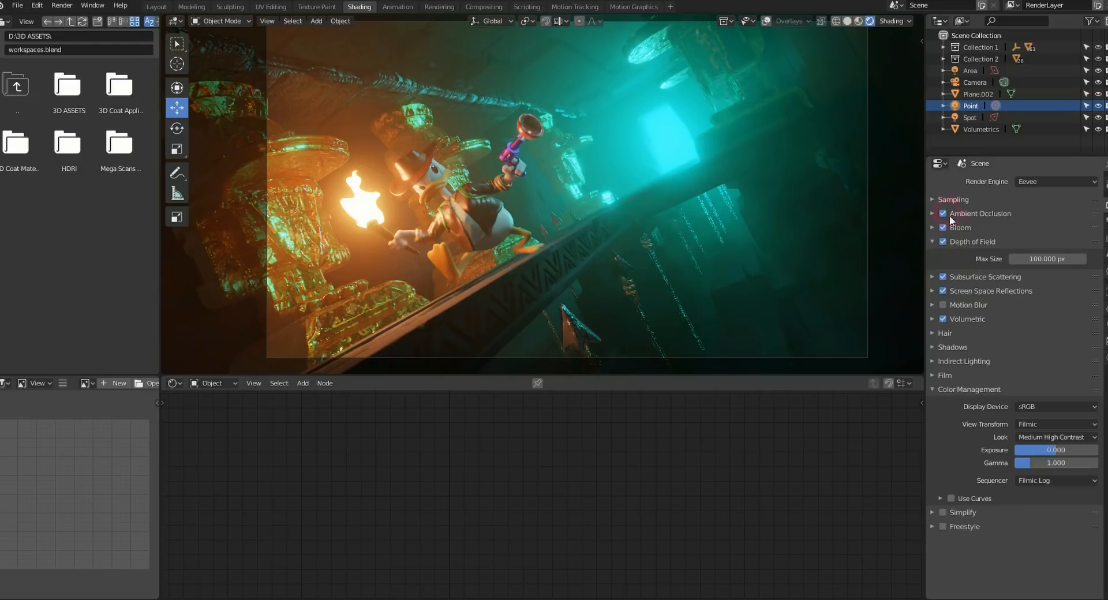
pyautogui.click(943, 242)
pyautogui.click(942, 241)
pyautogui.click(932, 238)
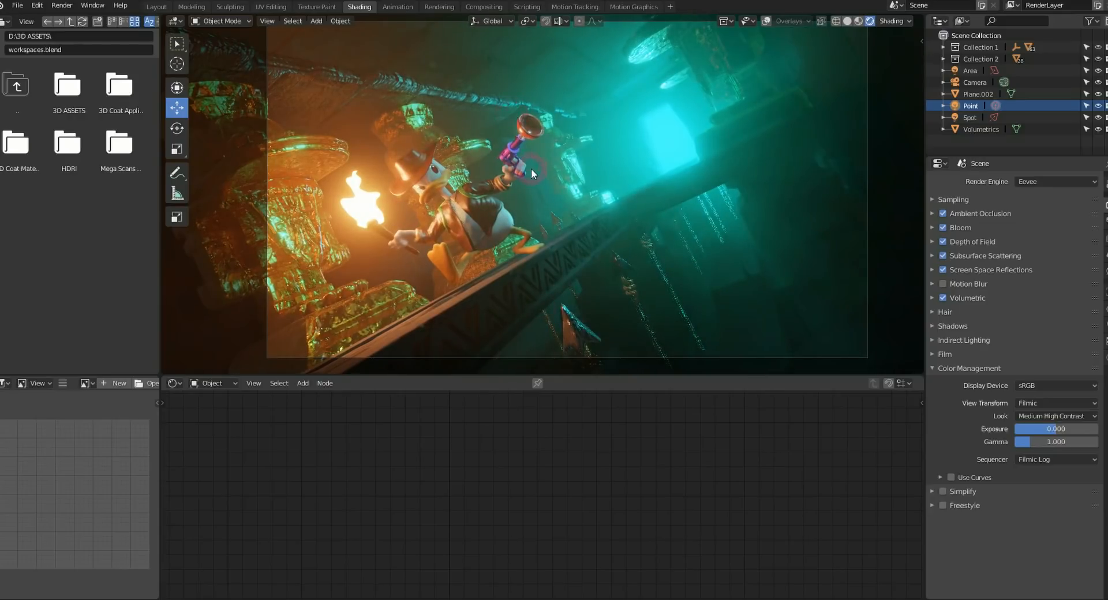
# - Leave the camera view to see the whole scene from outside and switch the shader editor to the World nodes
pyautogui.press('KP_0')
pyautogui.scroll(-3, 692, 179)
pyautogui.scroll(-6, 606, 223)
pyautogui.moveTo(605, 224); pyautogui.dragTo(614, 179, button='middle')
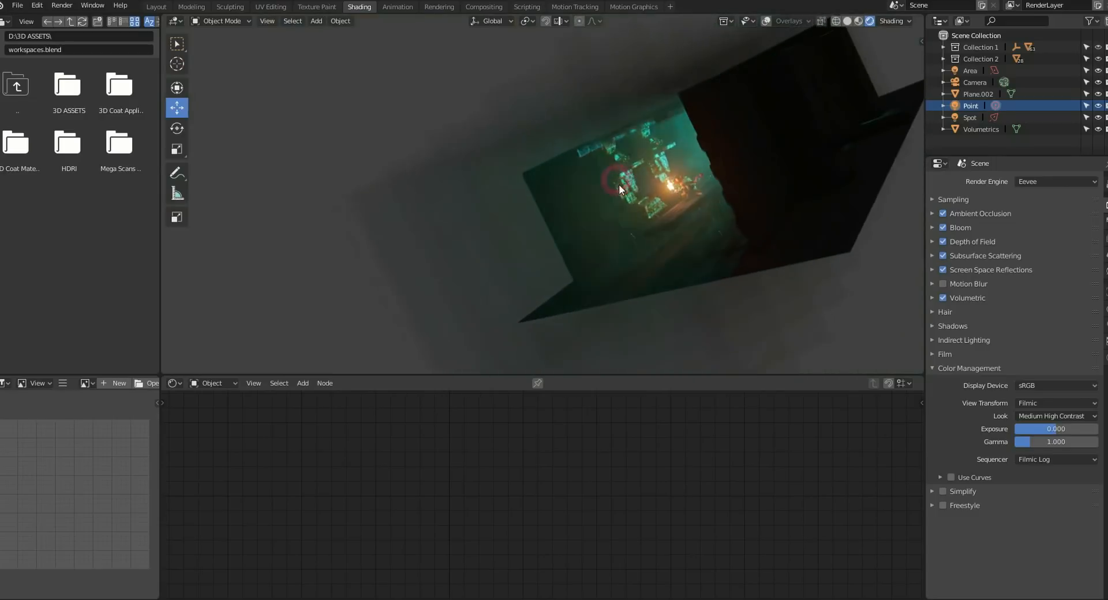
pyautogui.scroll(4, 668, 161)
pyautogui.click(221, 383)
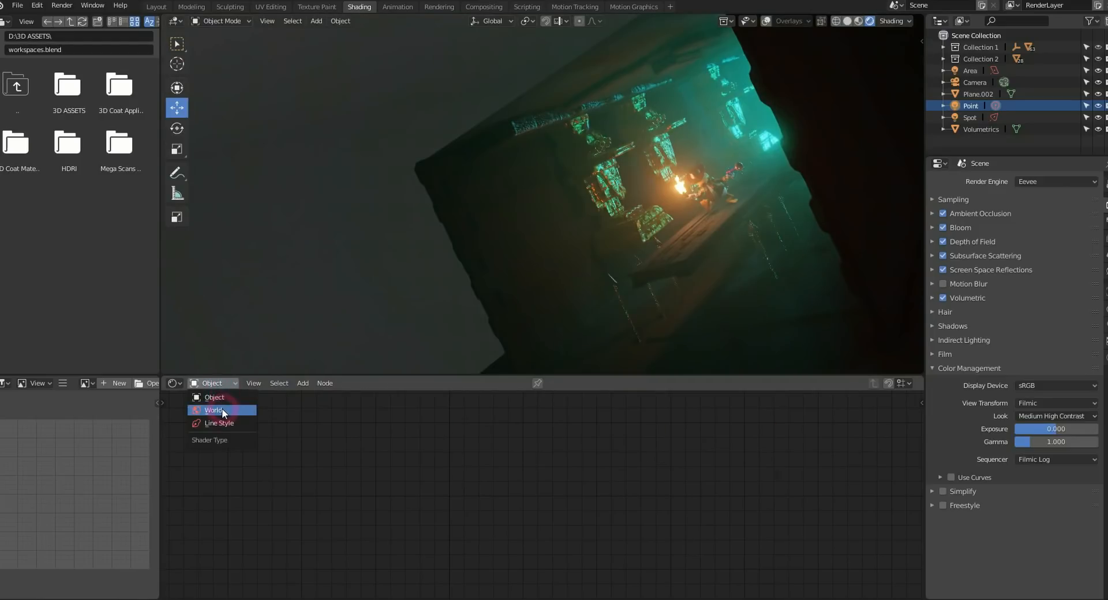
pyautogui.click(222, 409)
pyautogui.moveTo(537, 457); pyautogui.dragTo(555, 476)
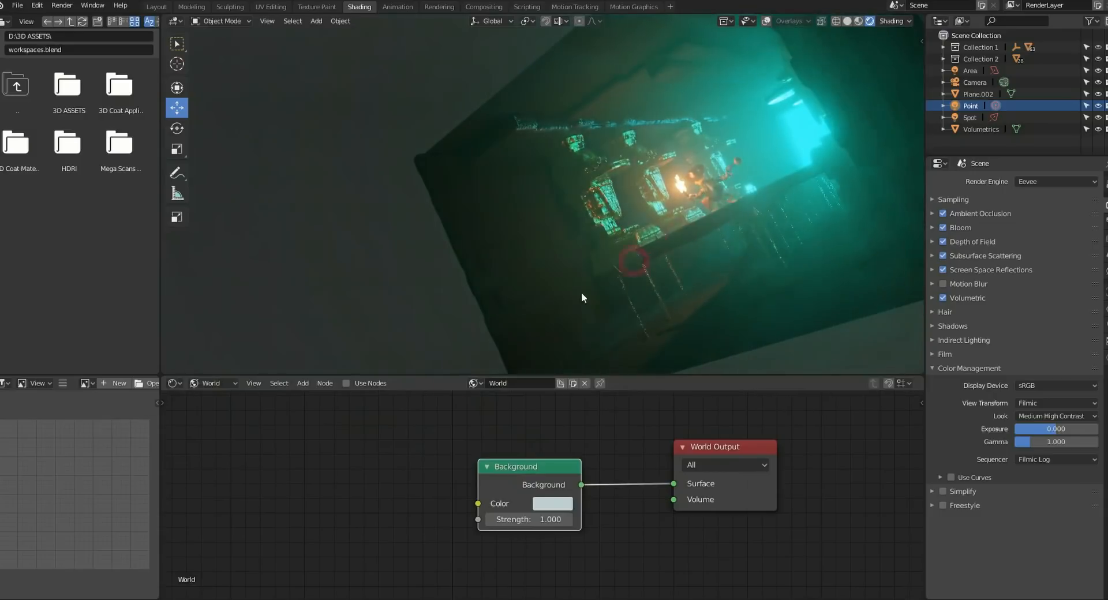
# - Add an Environment Texture node, connect its Color output to the Background node's Color input and place it left of Background
pyautogui.click(280, 384)
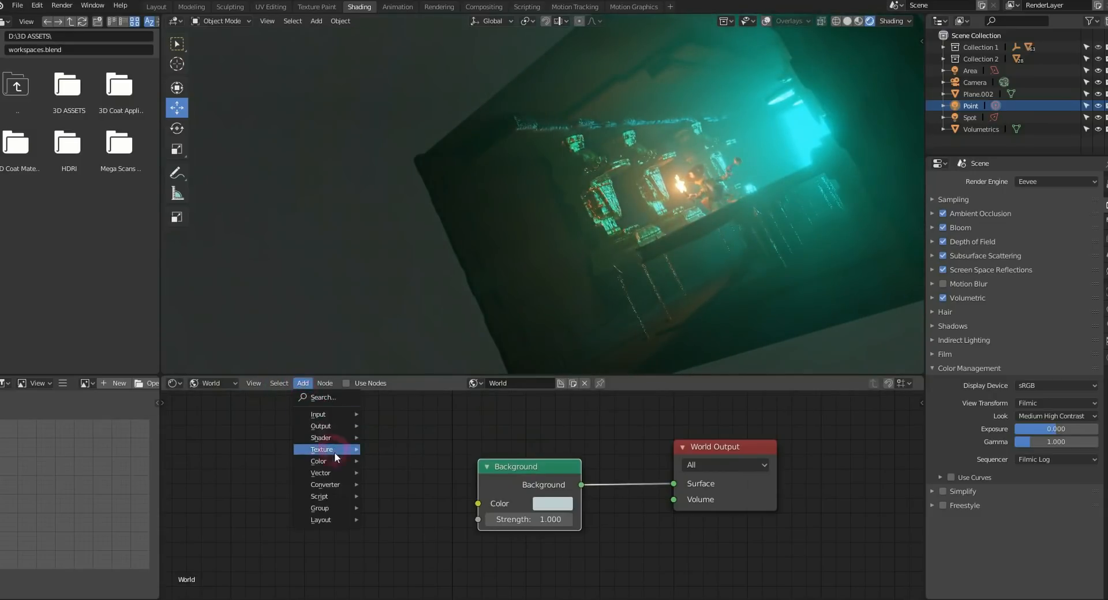
pyautogui.moveTo(334, 449)
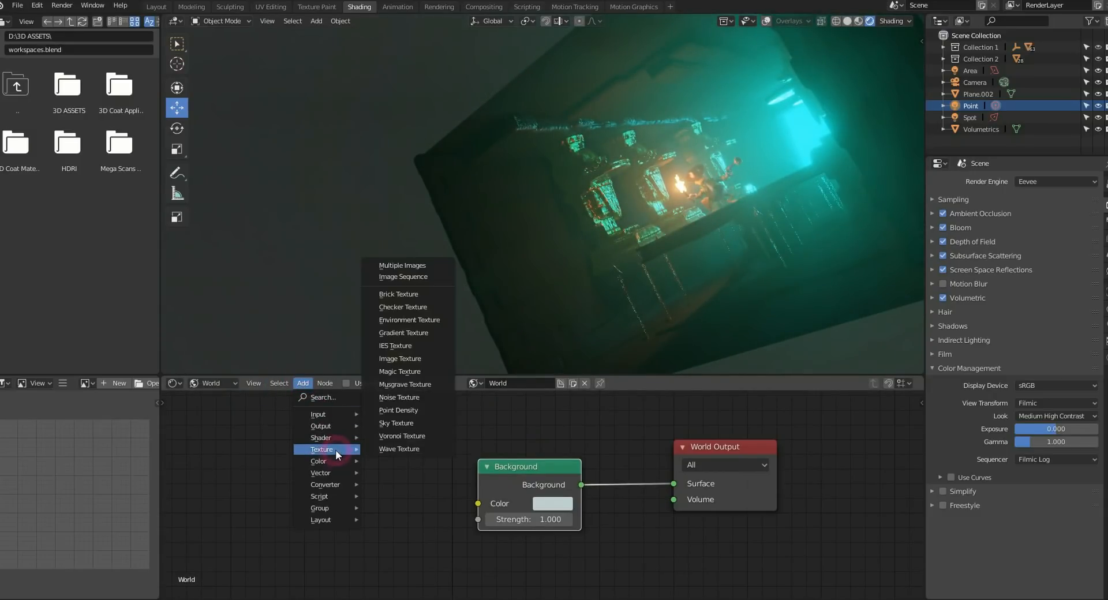
pyautogui.click(413, 321)
pyautogui.click(425, 465)
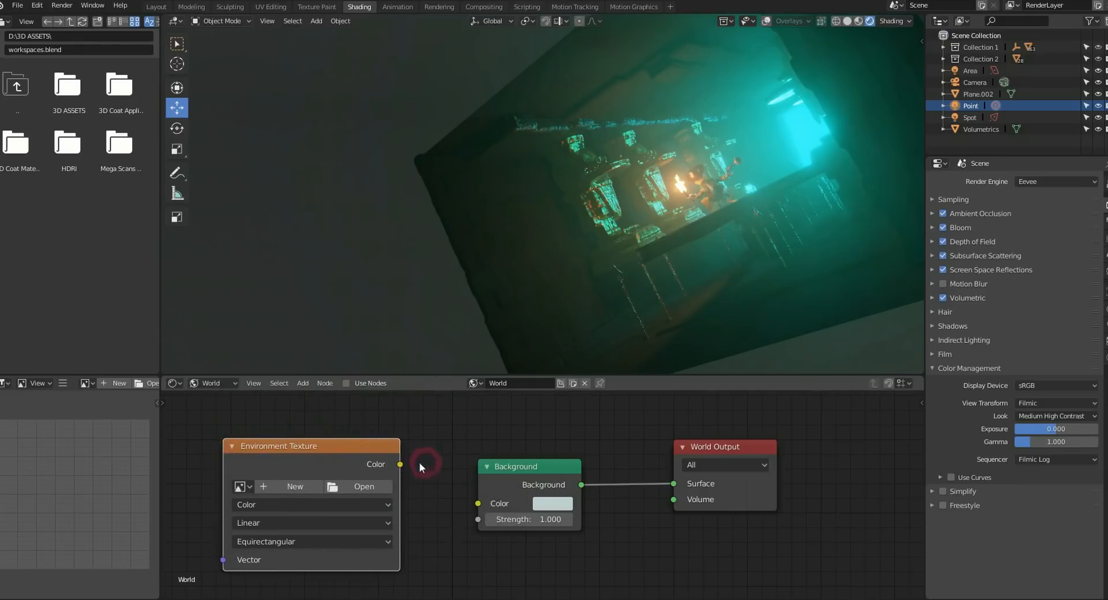
pyautogui.moveTo(400, 464); pyautogui.dragTo(478, 504)
pyautogui.click(292, 487)
pyautogui.moveTo(350, 452); pyautogui.dragTo(337, 442)
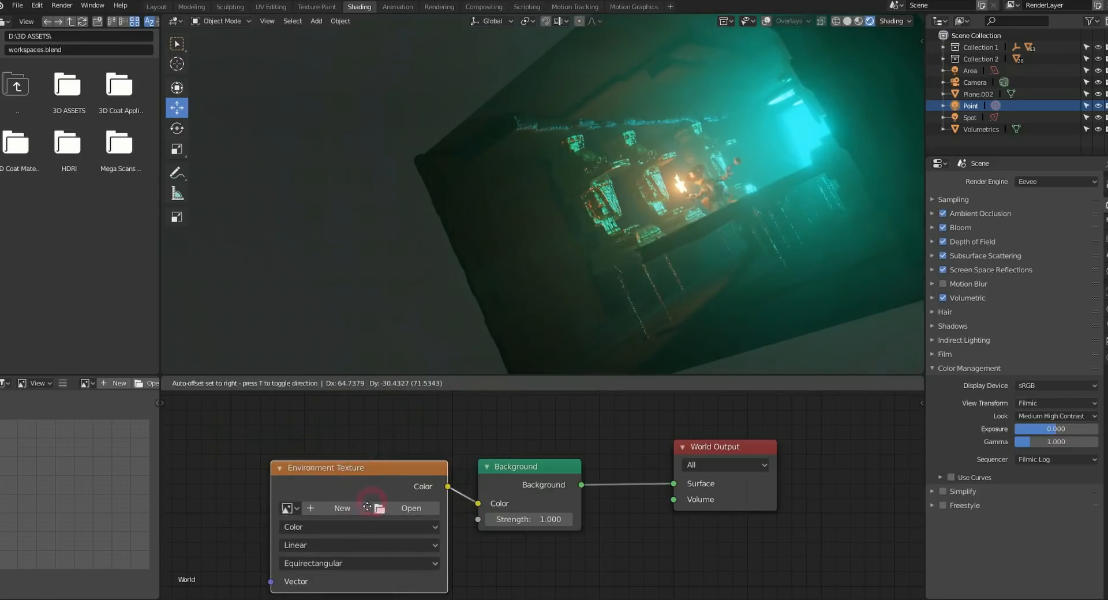
pyautogui.moveTo(409, 498); pyautogui.dragTo(281, 448)
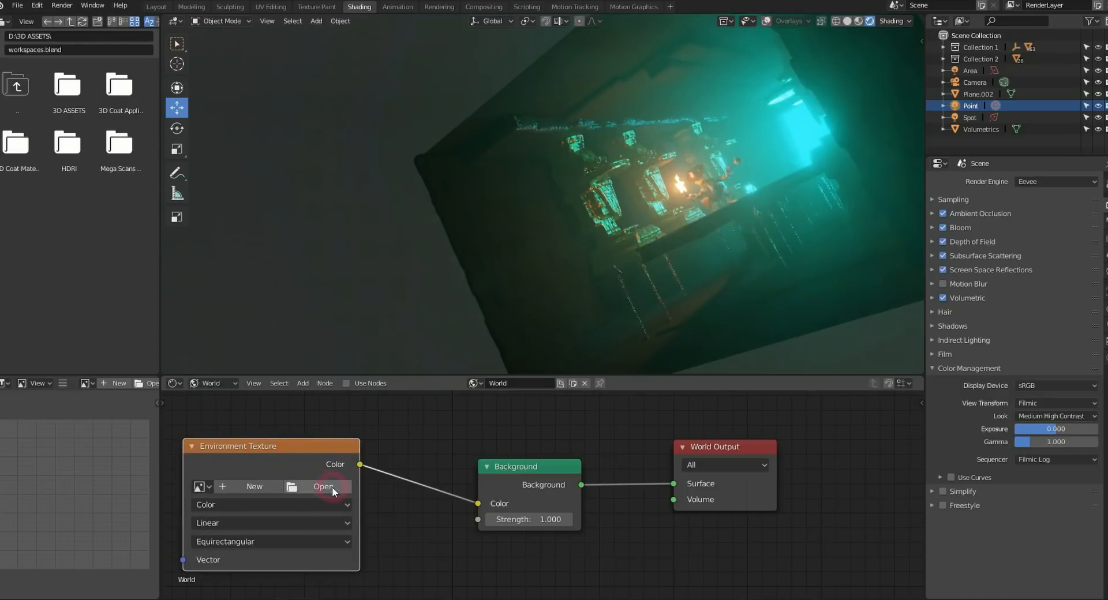
# - Load Factory_Catwalk_Env.hdr from the HDRI bookmark's Factory_Catwalk folder into the Environment Texture node
pyautogui.click(332, 486)
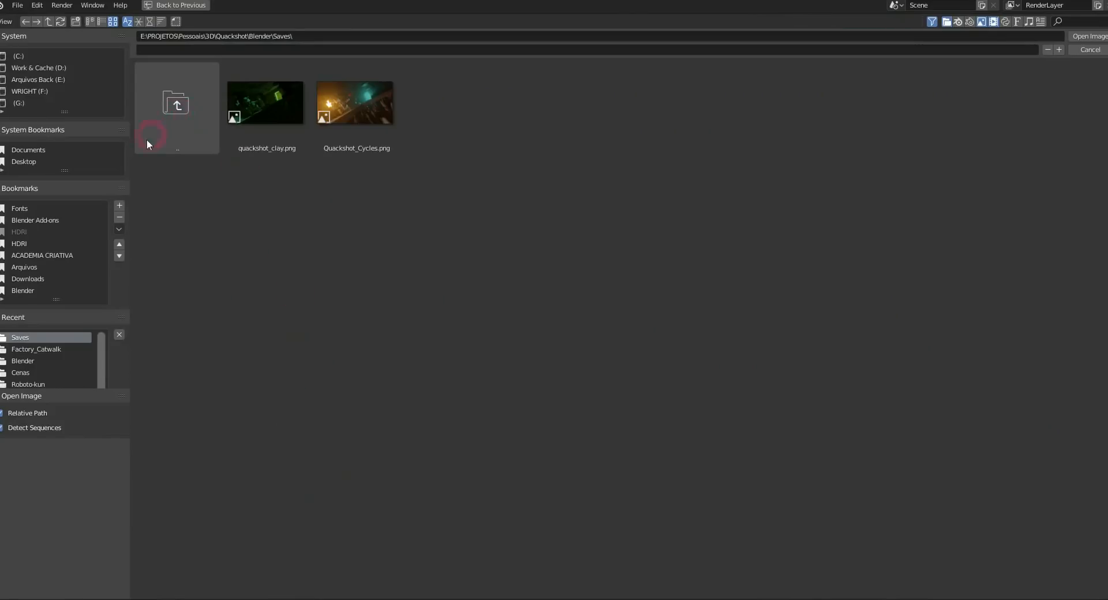
pyautogui.click(19, 244)
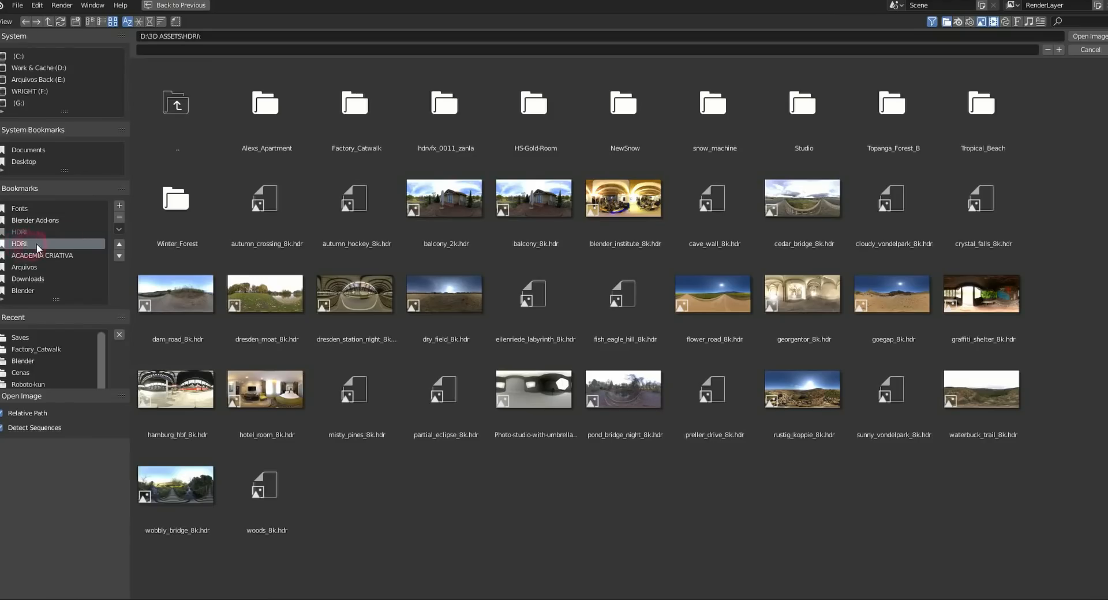
pyautogui.click(361, 113)
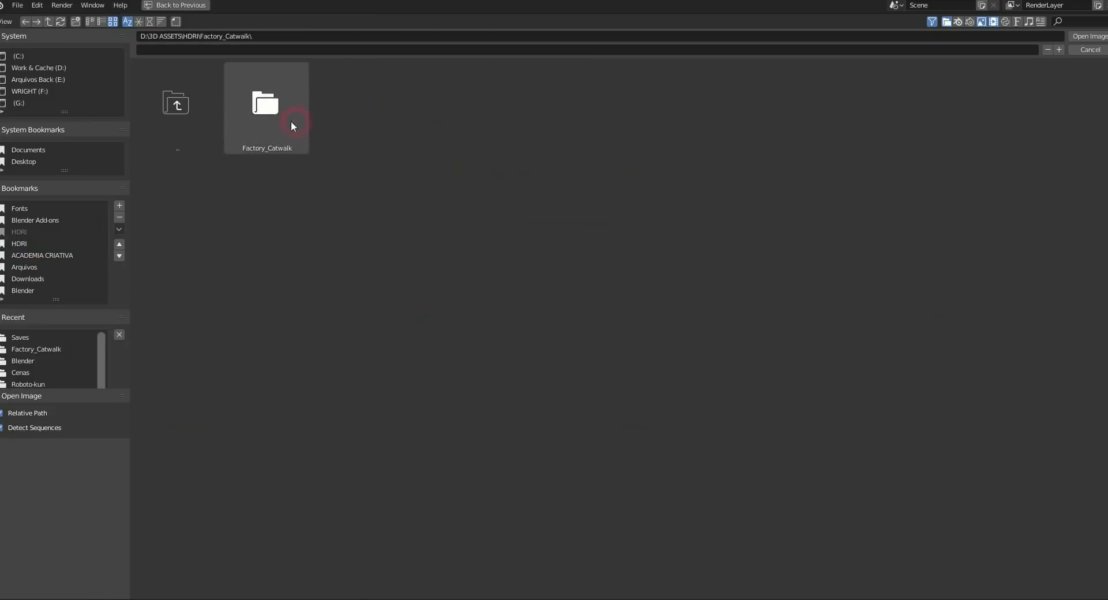
pyautogui.click(279, 114)
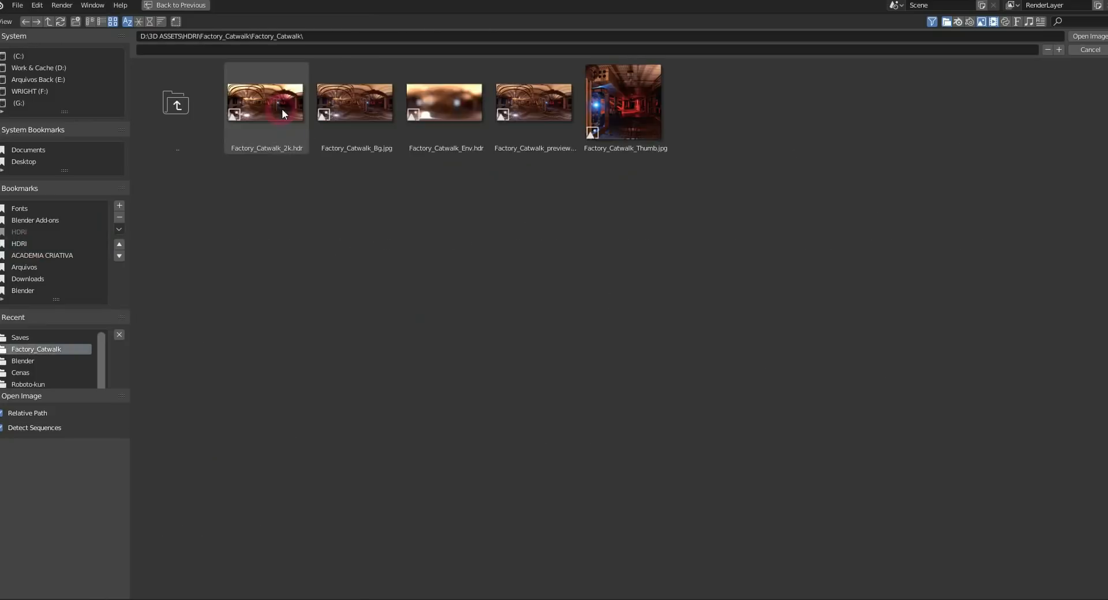
pyautogui.click(289, 108)
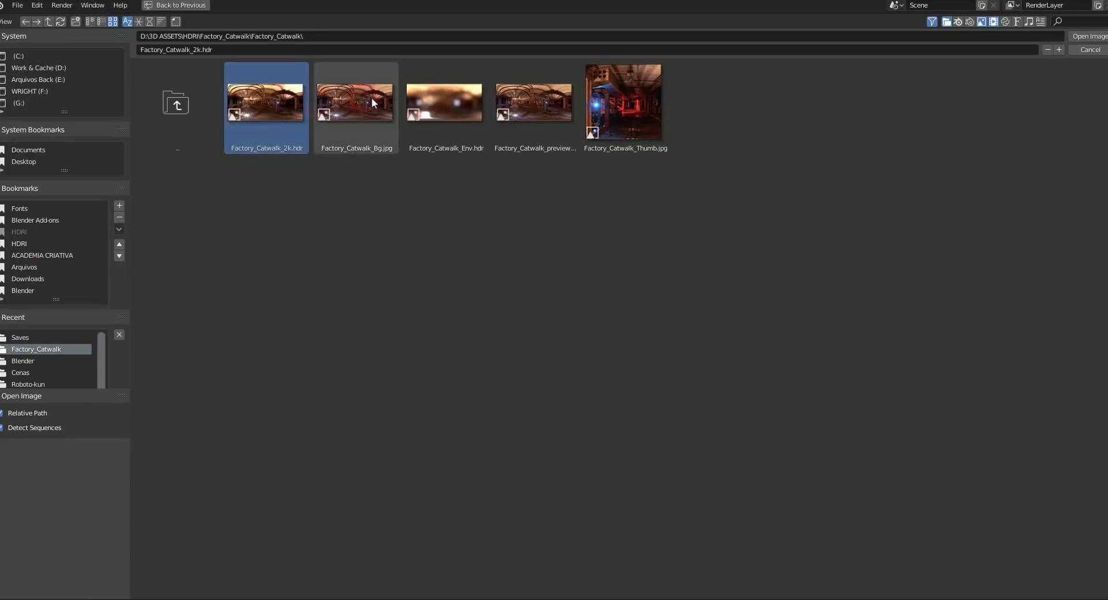
pyautogui.click(446, 103)
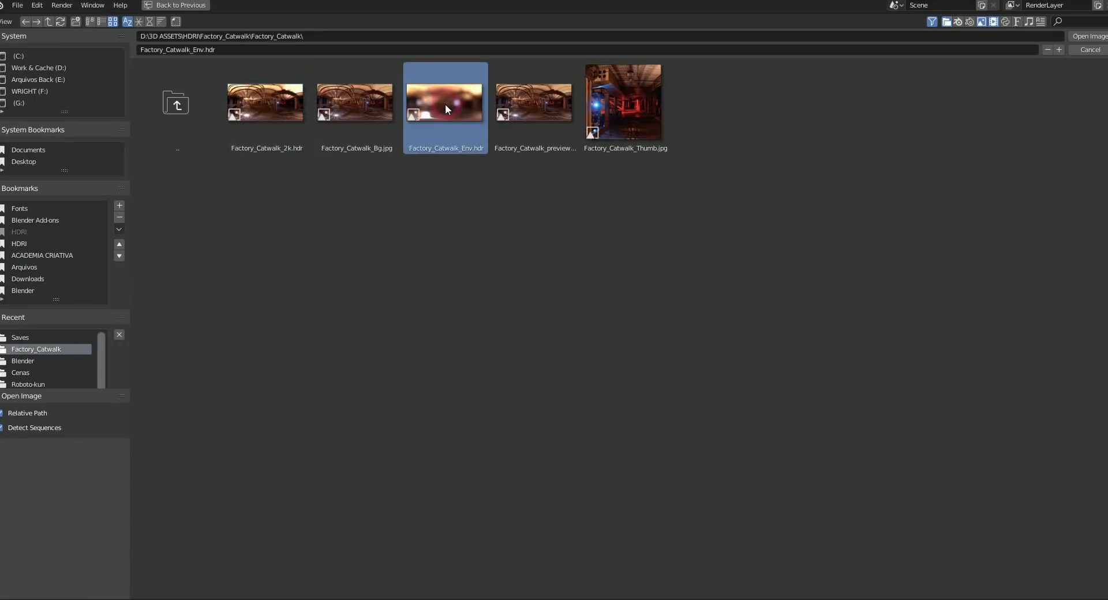
pyautogui.doubleClick(442, 105)
# - Enable node use for the world and set the Background node's strength to 1.900
pyautogui.moveTo(404, 466); pyautogui.dragTo(346, 477)
pyautogui.moveTo(545, 477); pyautogui.dragTo(513, 503)
pyautogui.click(347, 383)
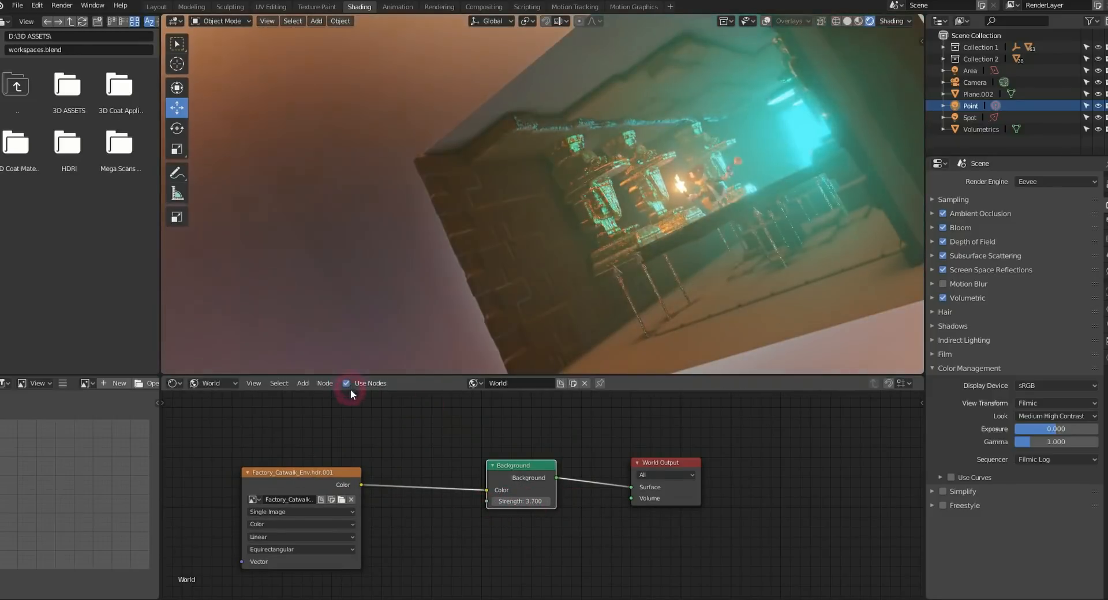
pyautogui.moveTo(537, 501)
pyautogui.mouseDown()
pyautogui.moveTo(513, 502)
pyautogui.moveTo(528, 503)
pyautogui.mouseUp()
# - Return to the camera view, set the Background strength to 1.400 and change the color management look to Base Contrast
pyautogui.press('KP_0')
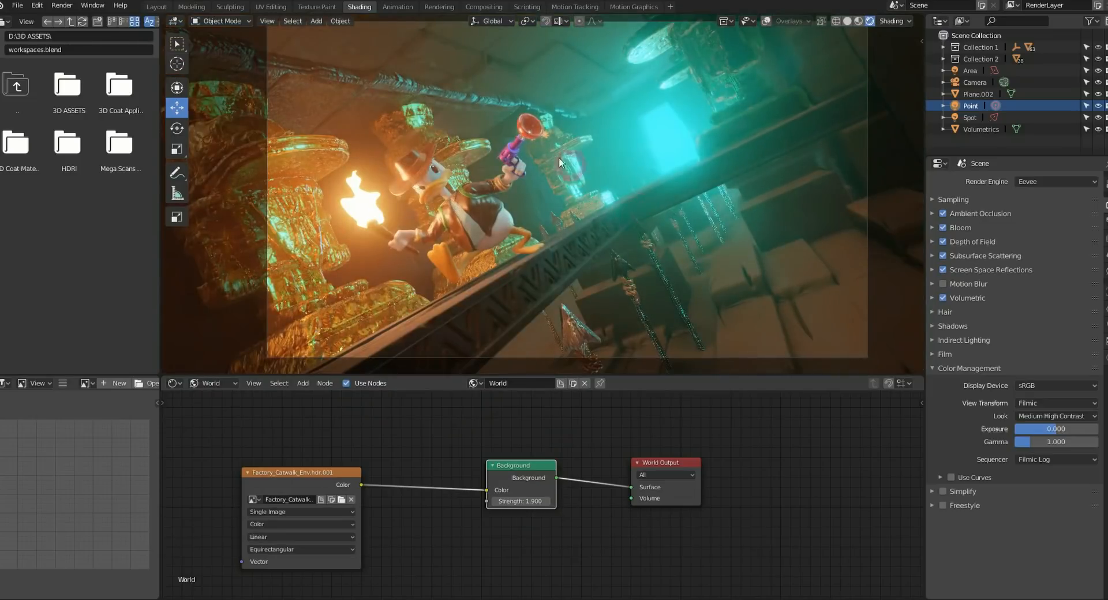
pyautogui.moveTo(535, 497)
pyautogui.mouseDown()
pyautogui.moveTo(518, 501)
pyautogui.moveTo(545, 500)
pyautogui.mouseUp()
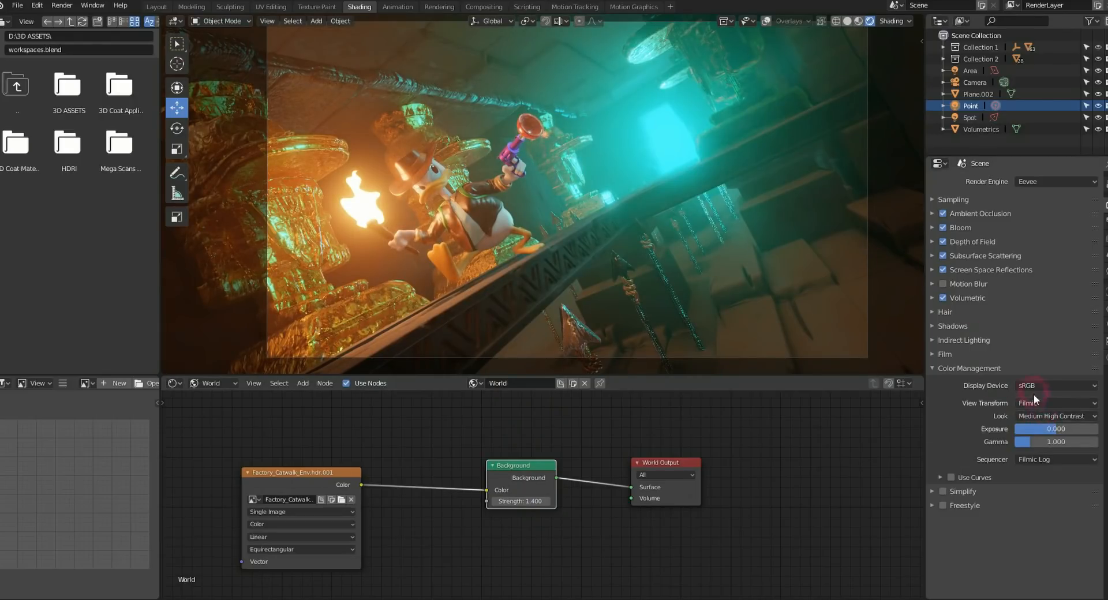
pyautogui.click(1044, 416)
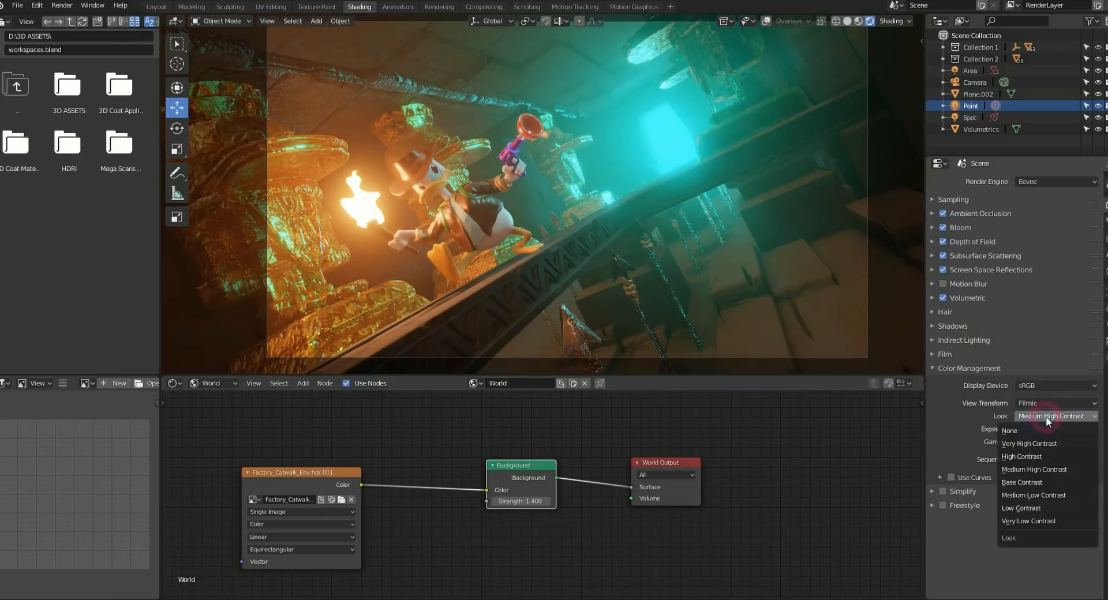
pyautogui.click(1042, 482)
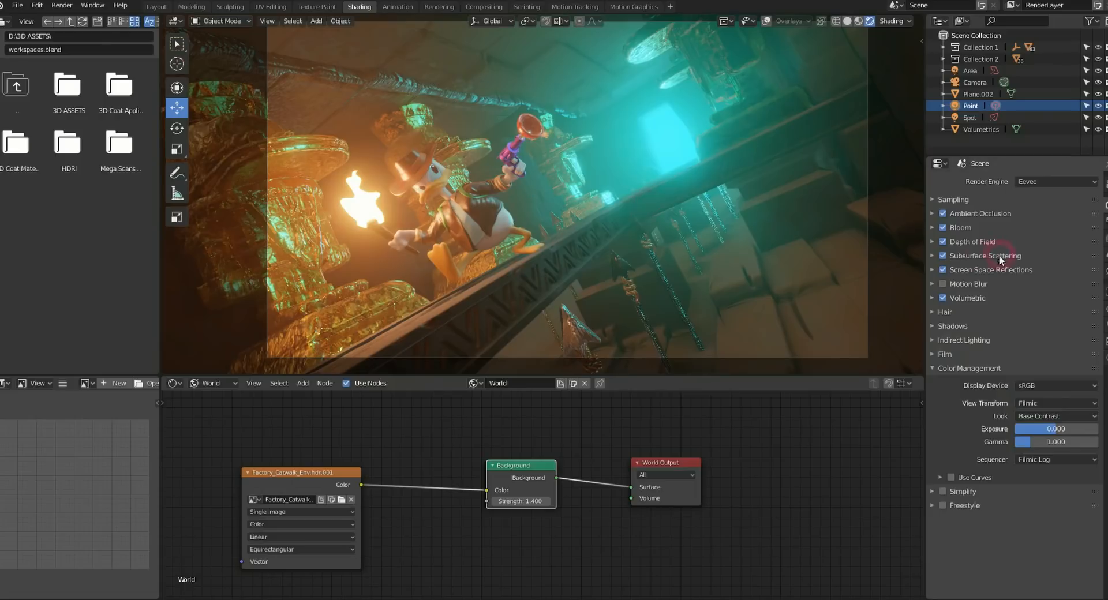
# - Open the Volumetrics object's material nodes and set the Principled Volume density to 0.330 and anisotropy to 0.852
pyautogui.click(979, 129)
pyautogui.click(225, 385)
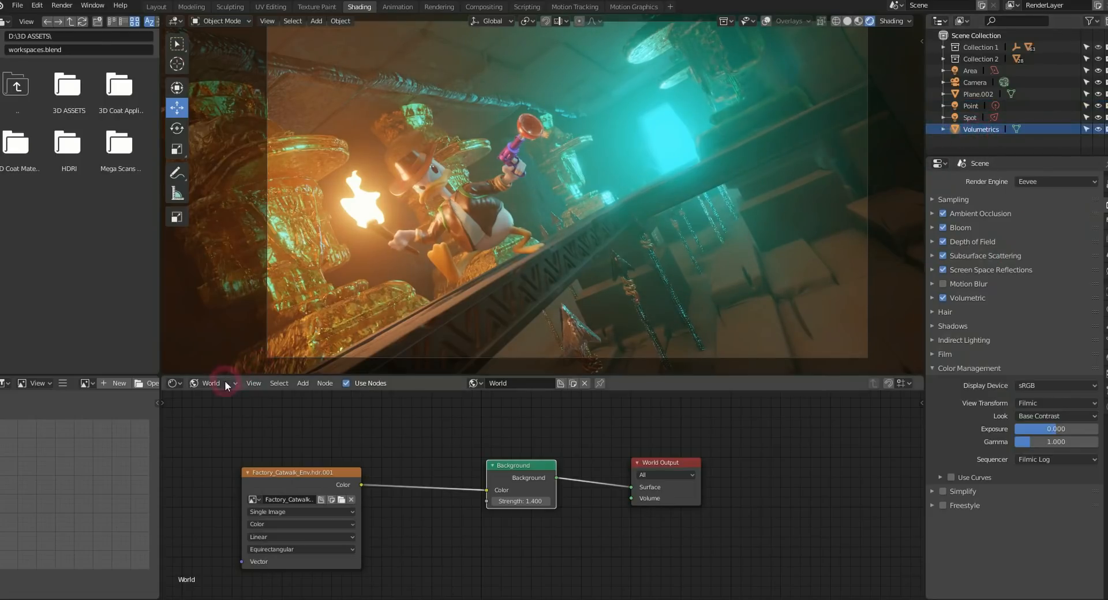
pyautogui.click(224, 397)
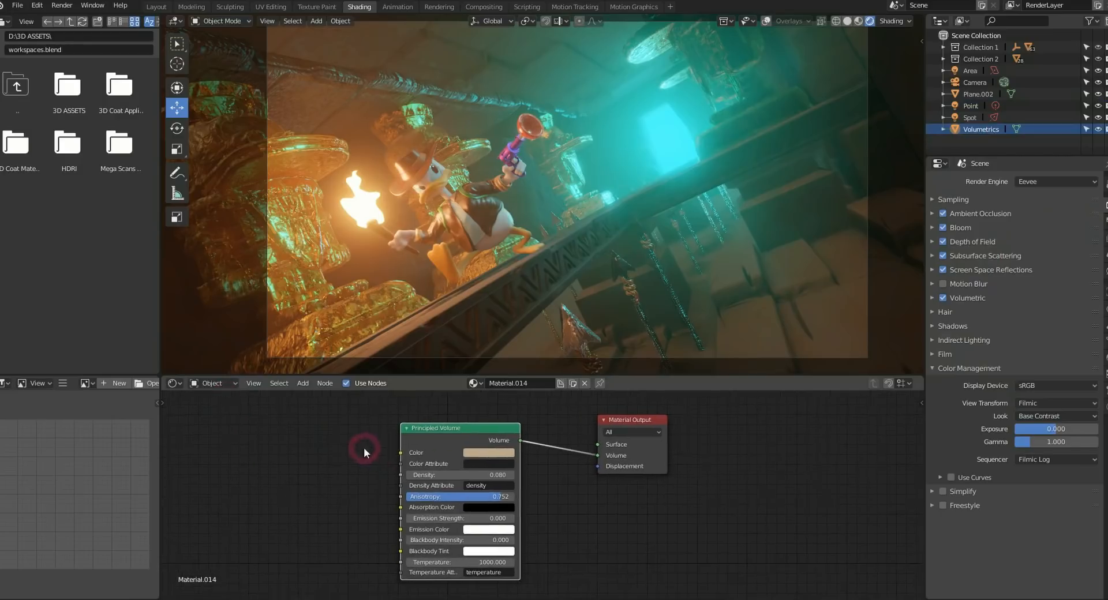
pyautogui.scroll(2, 534, 480)
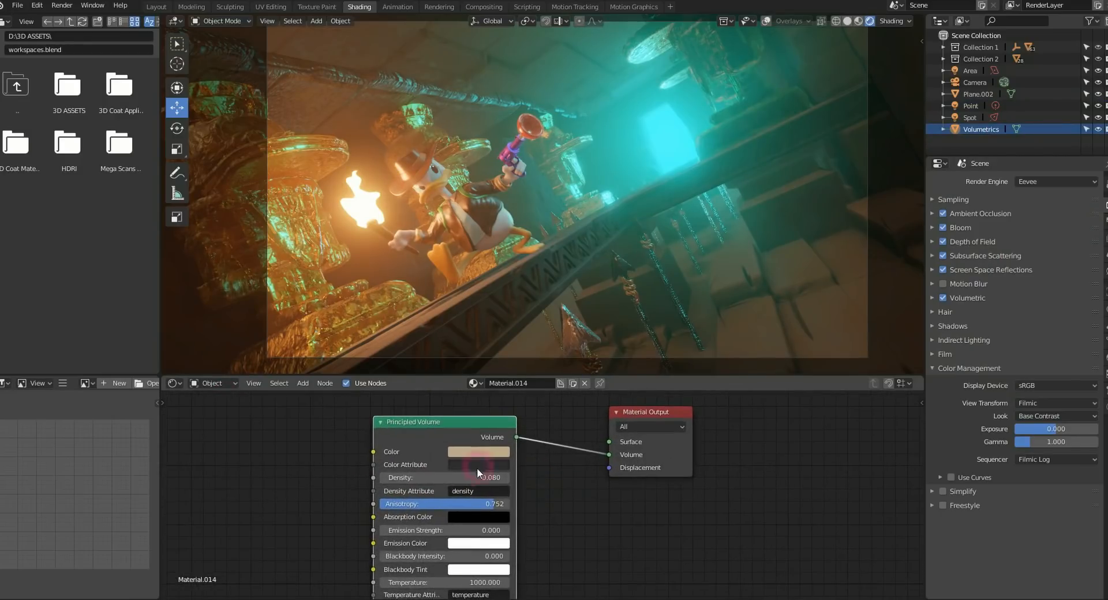
pyautogui.moveTo(472, 478); pyautogui.dragTo(491, 479)
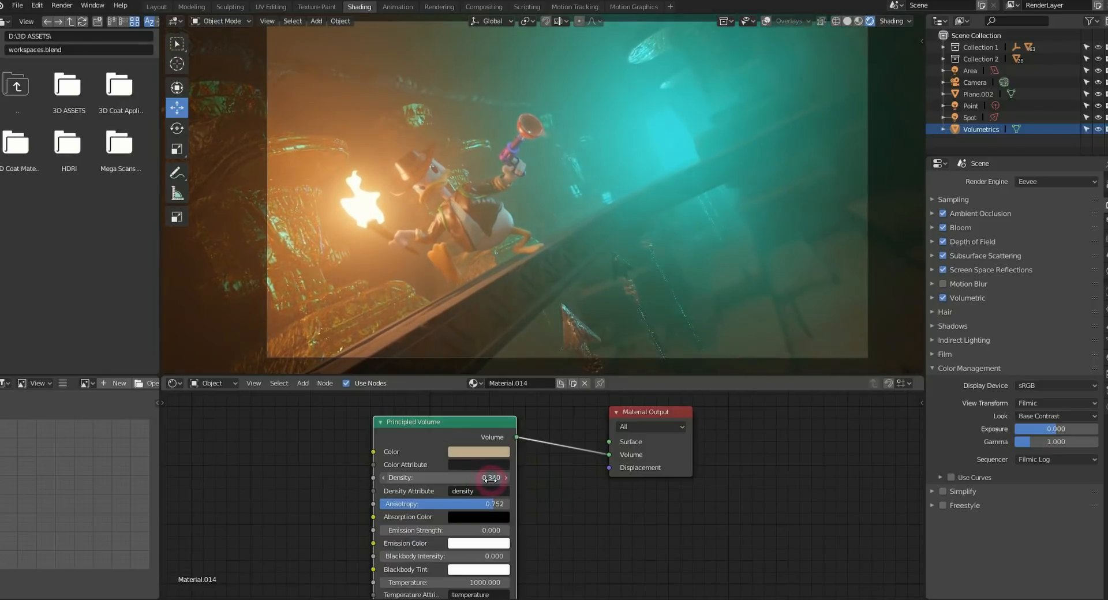
pyautogui.moveTo(492, 480); pyautogui.dragTo(489, 480)
pyautogui.moveTo(493, 503); pyautogui.dragTo(614, 516)
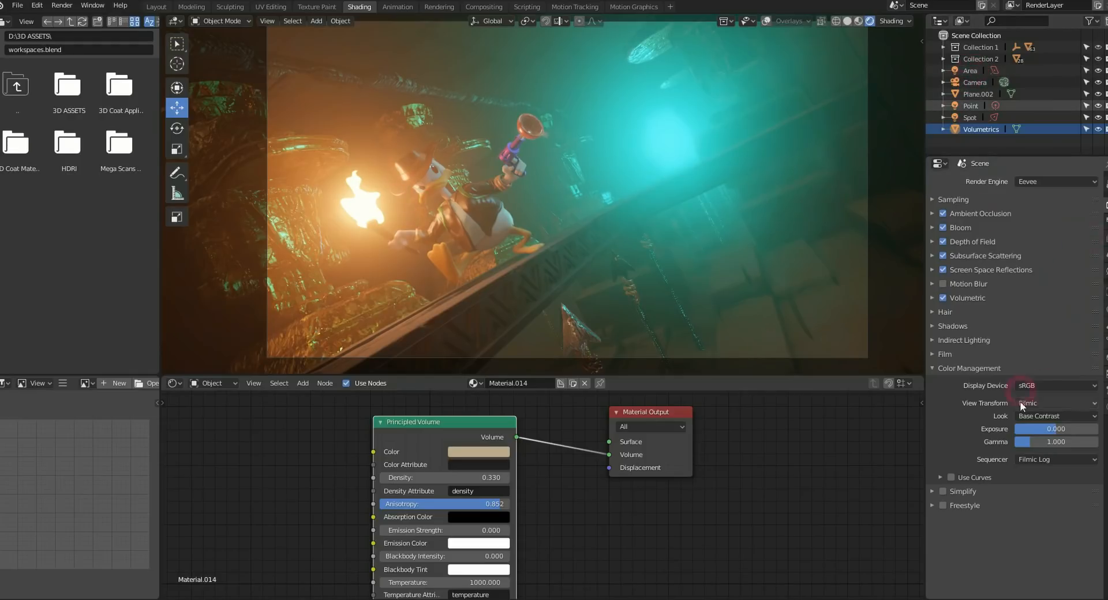
# - Try a slightly different exposure in the color management settings and restore it to 0.000
pyautogui.click(1053, 417)
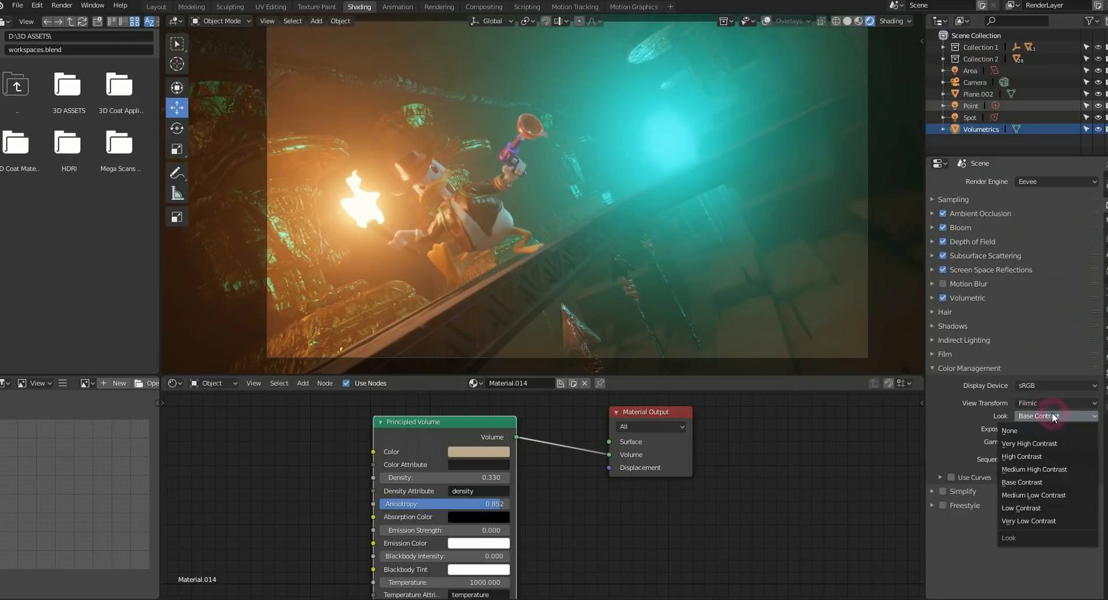
pyautogui.moveTo(1051, 432); pyautogui.dragTo(1052, 434)
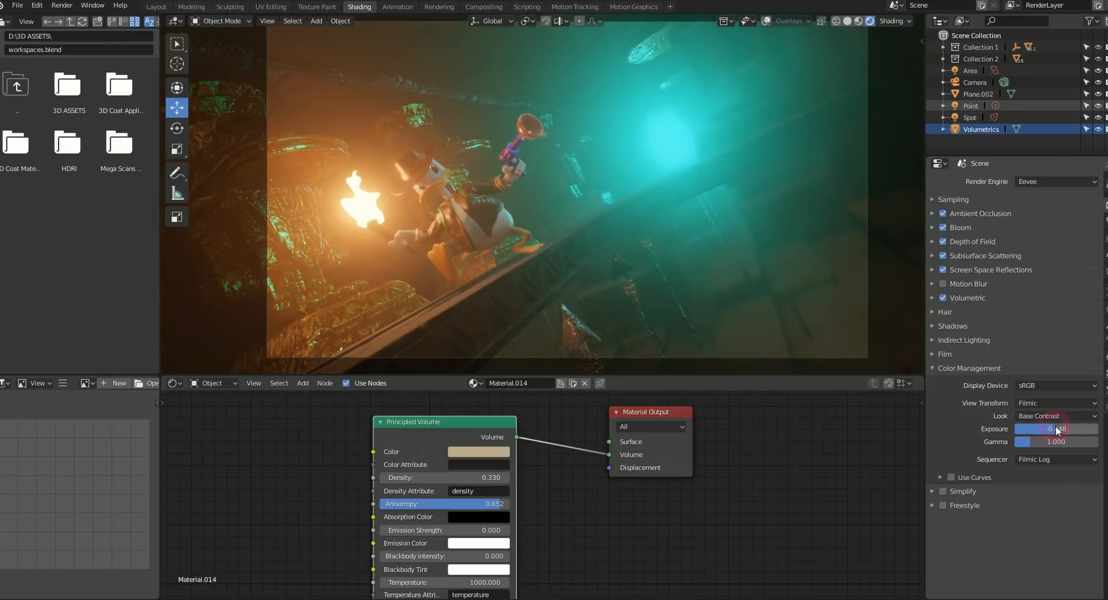
pyautogui.press('Return')
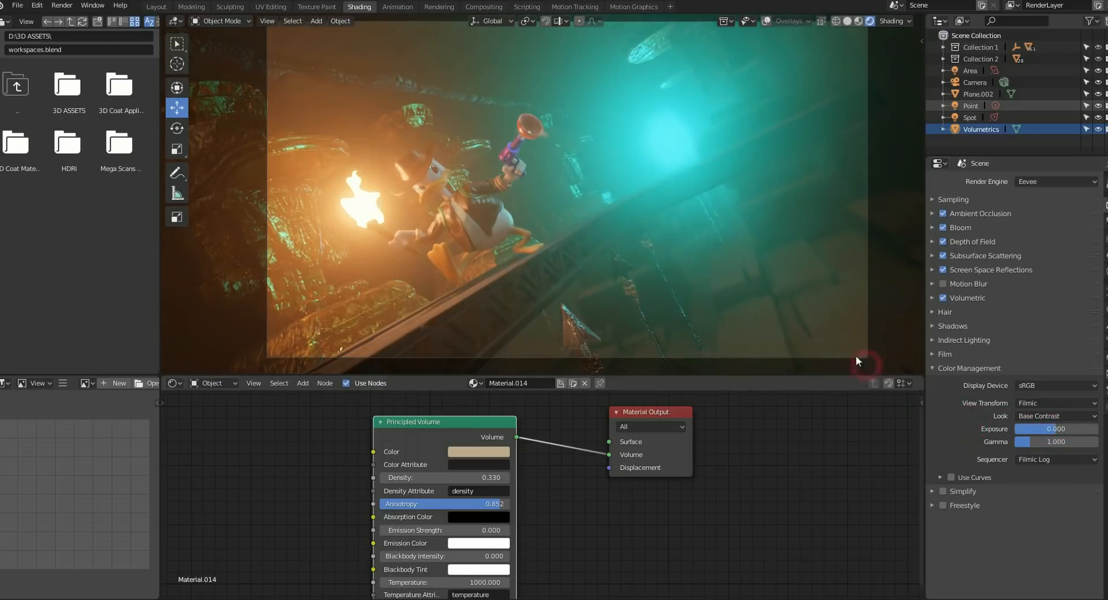
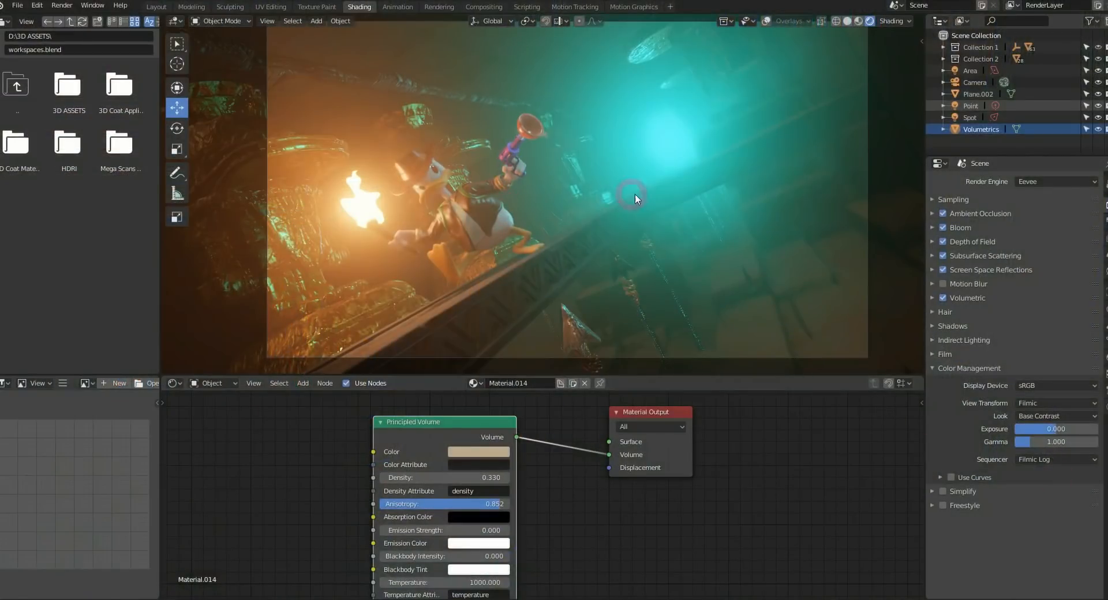
# - Show the viewport overlays, place the 3D cursor just beside the duck character and add a Reflection Cubemap light probe there
pyautogui.click(765, 22)
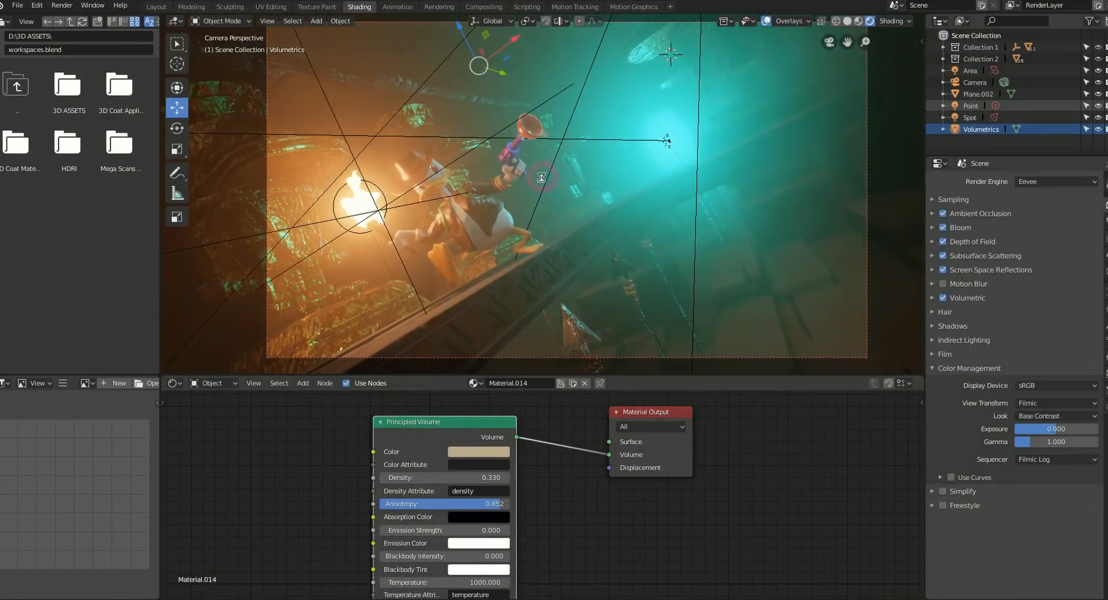
pyautogui.keyDown('shift'); pyautogui.rightClick(593, 223); pyautogui.keyUp('shift')
pyautogui.hotkey('shift', 'a')
pyautogui.moveTo(559, 239)
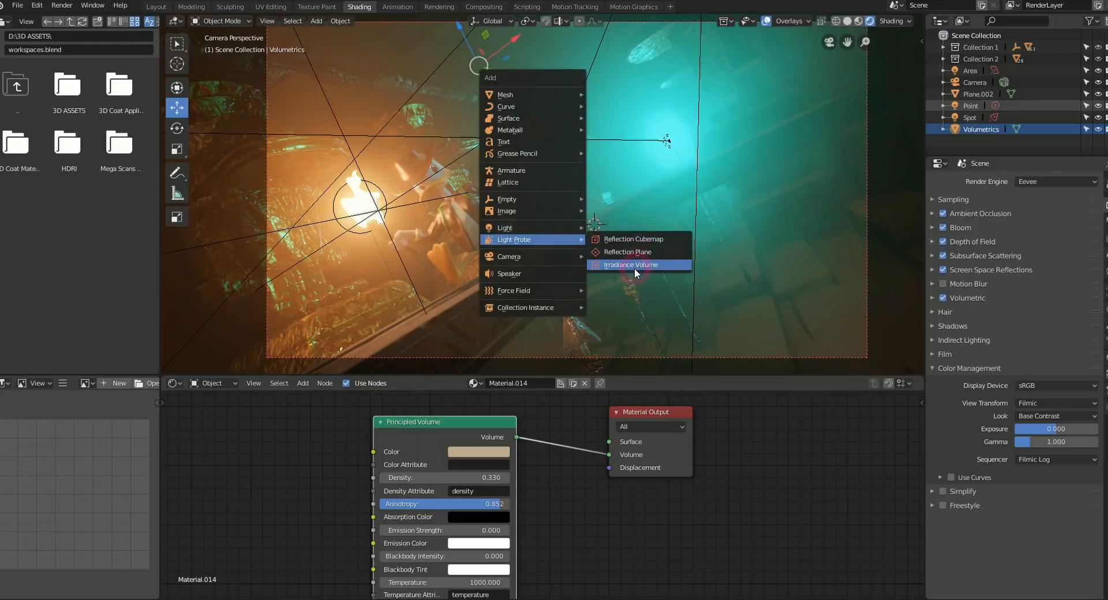
pyautogui.click(632, 243)
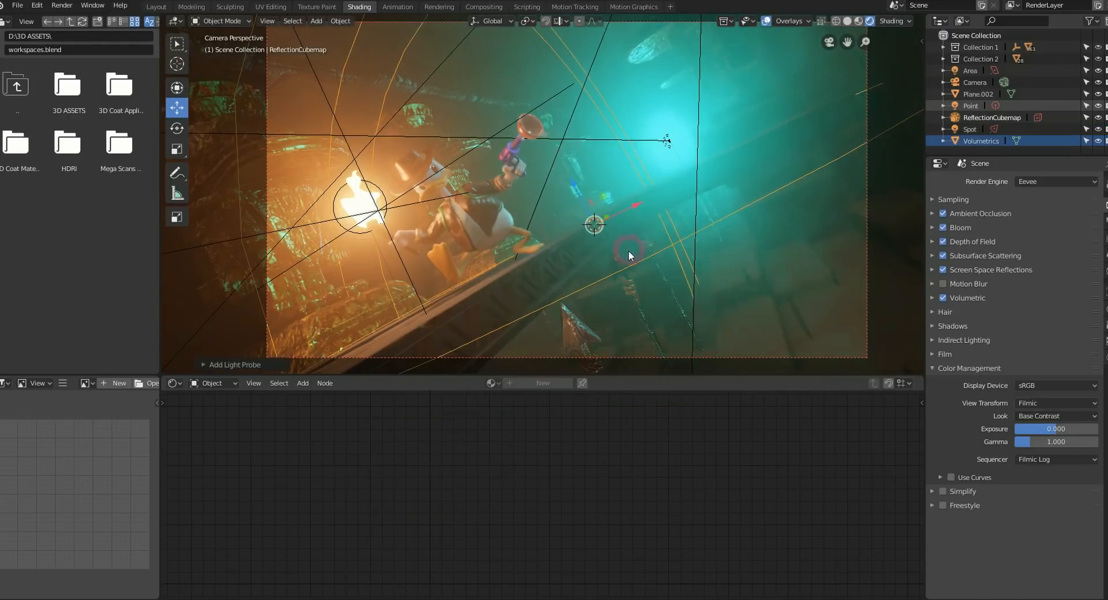
# - Move the reflection cubemap toward the duck character and set its radius to 3.5 m
pyautogui.moveTo(611, 173); pyautogui.dragTo(584, 176, button='middle')
pyautogui.moveTo(646, 228); pyautogui.dragTo(582, 237)
pyautogui.moveTo(581, 237); pyautogui.dragTo(610, 178, button='middle')
pyautogui.click(1105, 325)
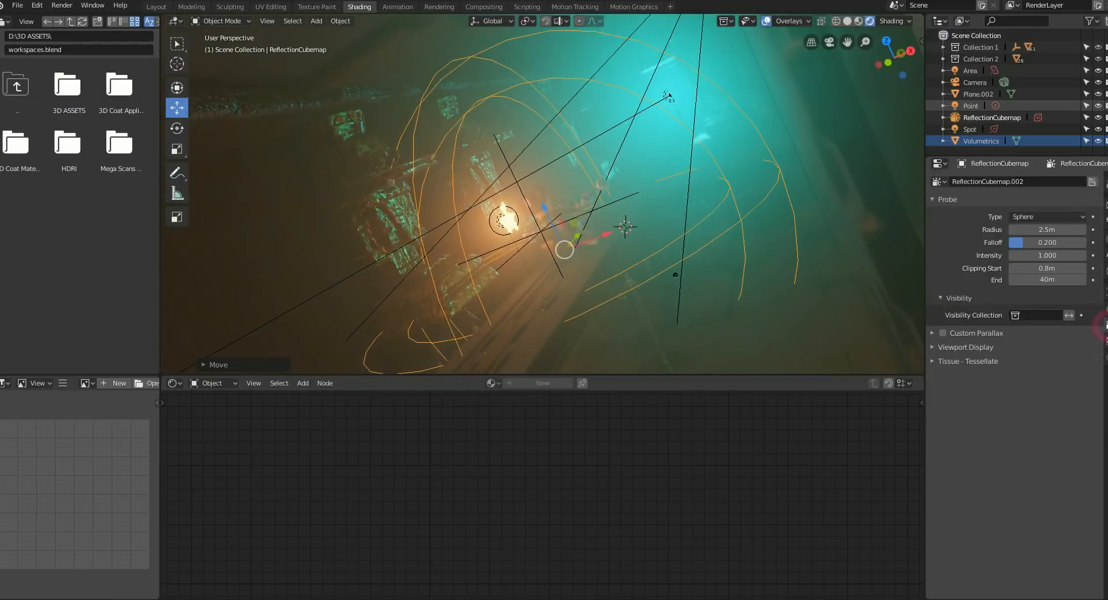
pyautogui.moveTo(1037, 230)
pyautogui.mouseDown()
pyautogui.moveTo(1048, 231)
pyautogui.moveTo(1038, 230)
pyautogui.mouseUp()
# - Duplicate the reflection cubemap and move the copy to the area around the teal light
pyautogui.moveTo(613, 177)
pyautogui.mouseDown(button='middle')
pyautogui.moveTo(584, 181)
pyautogui.moveTo(580, 209)
pyautogui.moveTo(598, 186)
pyautogui.mouseUp(button='middle')
pyautogui.scroll(-3, 579, 209)
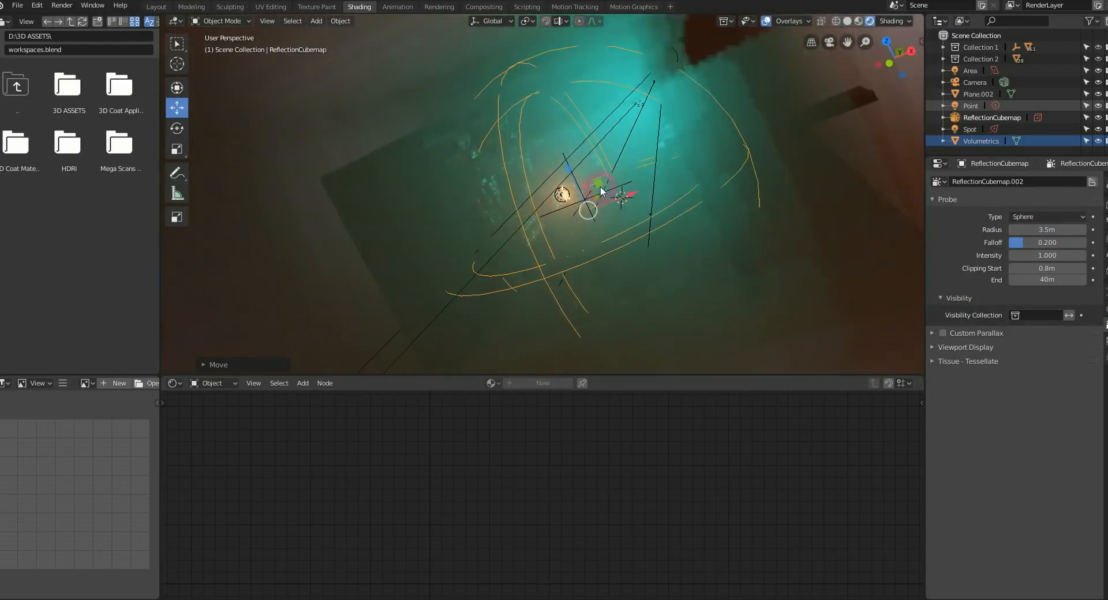
pyautogui.hotkey('shift', 'd')
pyautogui.click(600, 182)
pyautogui.moveTo(603, 184); pyautogui.dragTo(653, 142)
pyautogui.moveTo(646, 144); pyautogui.dragTo(606, 157, button='middle')
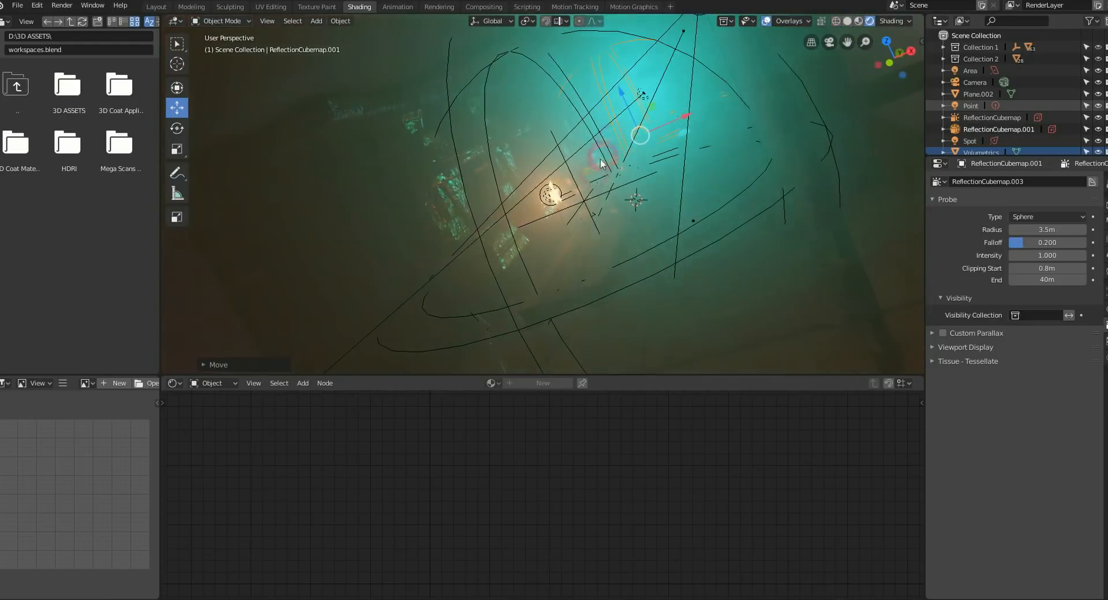
# - Add an Irradiance Volume light probe and move it over the duck character and torch
pyautogui.hotkey('shift', 'a')
pyautogui.moveTo(607, 203)
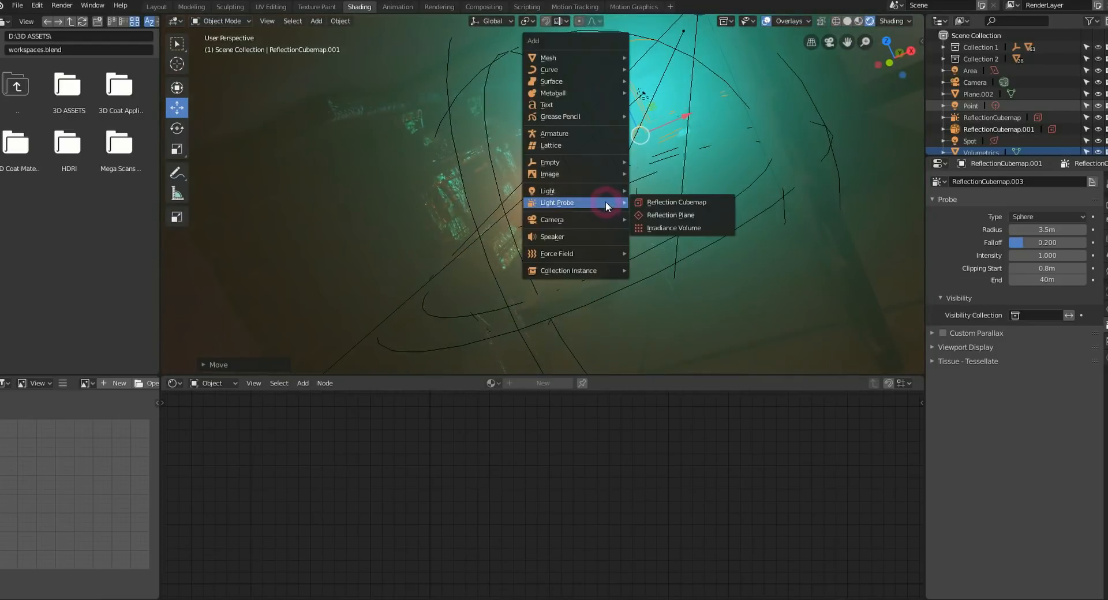
pyautogui.click(682, 228)
pyautogui.moveTo(682, 228); pyautogui.dragTo(638, 180, button='middle')
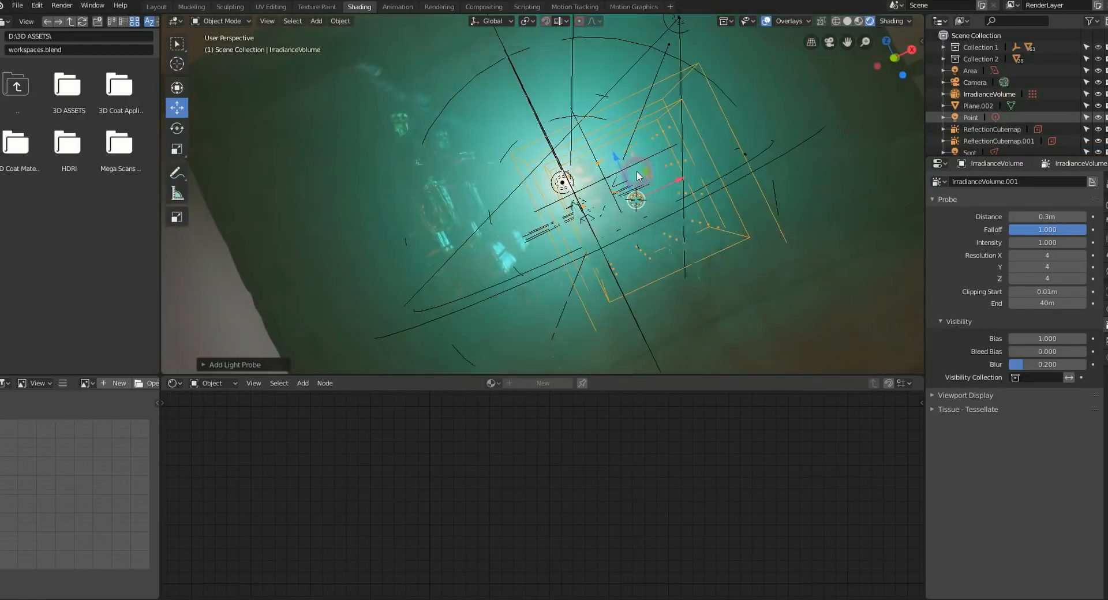
pyautogui.moveTo(618, 159); pyautogui.dragTo(609, 131)
pyautogui.moveTo(675, 168); pyautogui.dragTo(627, 175)
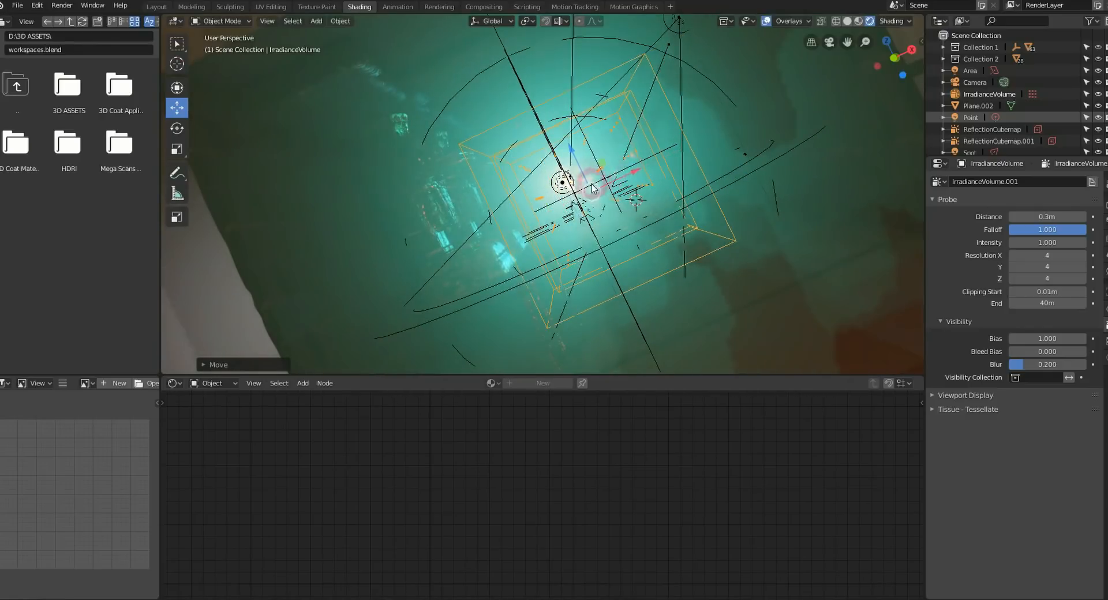
# - Raise the irradiance volume so its center sits above the duck character
pyautogui.moveTo(618, 162)
pyautogui.mouseDown(button='middle')
pyautogui.moveTo(625, 184)
pyautogui.moveTo(618, 156)
pyautogui.mouseUp(button='middle')
pyautogui.scroll(3, 618, 145)
pyautogui.scroll(2, 607, 176)
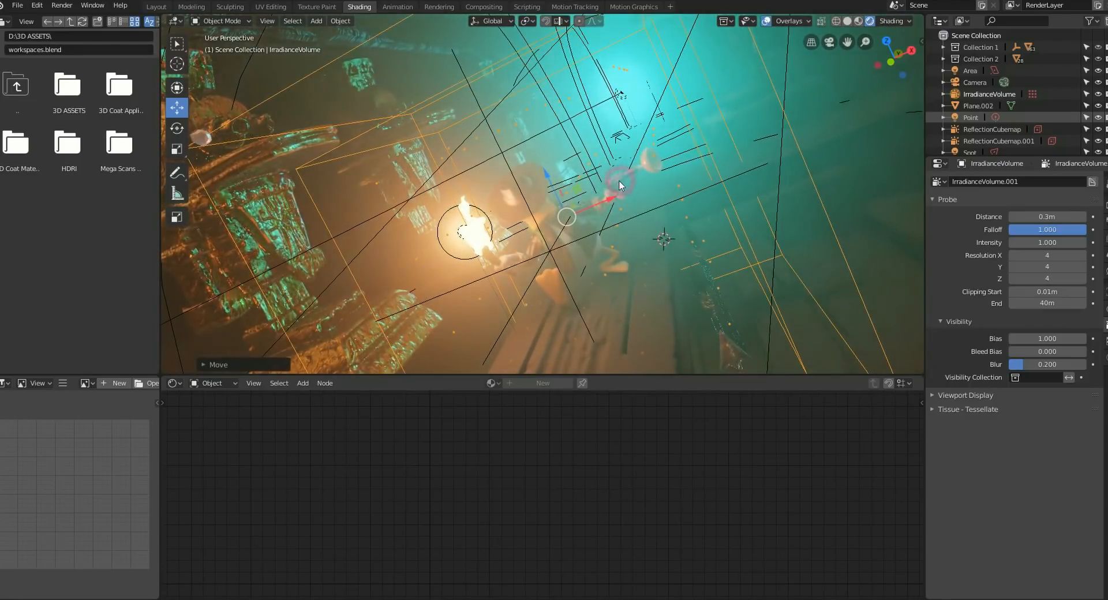
pyautogui.moveTo(591, 190)
pyautogui.mouseDown(button='middle')
pyautogui.moveTo(570, 193)
pyautogui.moveTo(588, 198)
pyautogui.mouseUp(button='middle')
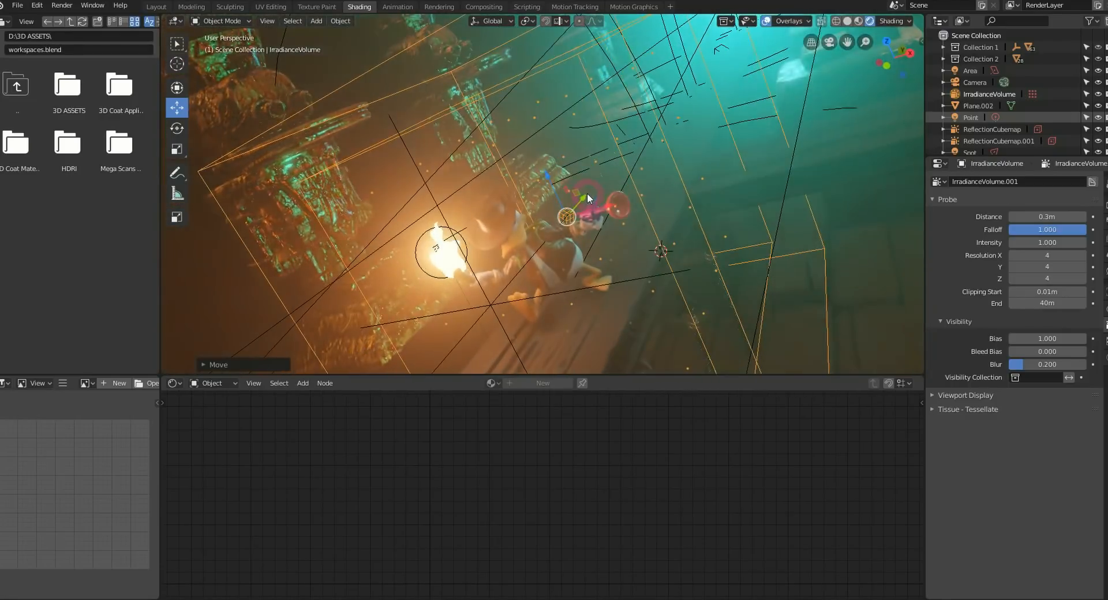
pyautogui.moveTo(550, 174); pyautogui.dragTo(541, 141)
pyautogui.moveTo(596, 179)
pyautogui.mouseDown(button='middle')
pyautogui.moveTo(600, 157)
pyautogui.moveTo(618, 177)
pyautogui.mouseUp(button='middle')
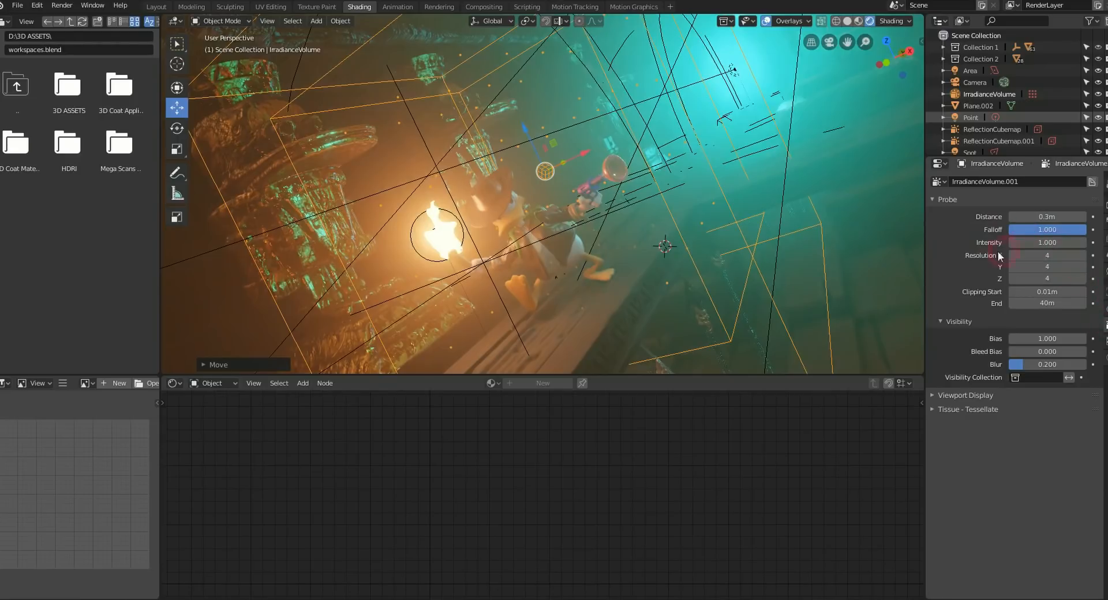
# - Scale up the irradiance volume to cover the room around the character and its lights
pyautogui.moveTo(806, 218); pyautogui.dragTo(663, 182, button='middle')
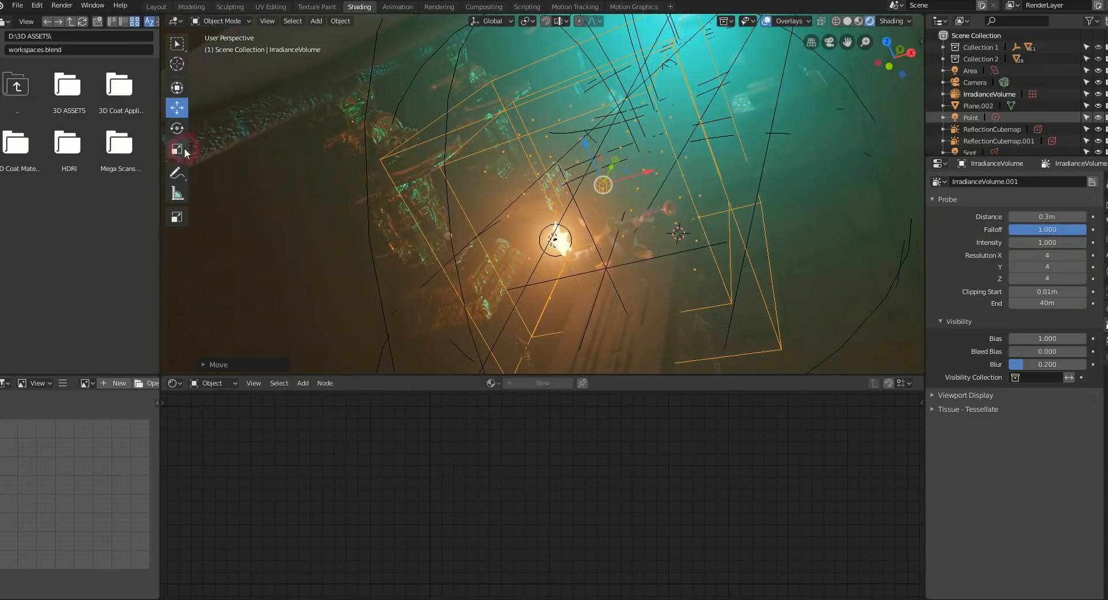
pyautogui.moveTo(613, 166); pyautogui.dragTo(673, 110)
pyautogui.scroll(-2, 673, 120)
pyautogui.scroll(-6, 673, 120)
pyautogui.moveTo(673, 120); pyautogui.dragTo(663, 82, button='middle')
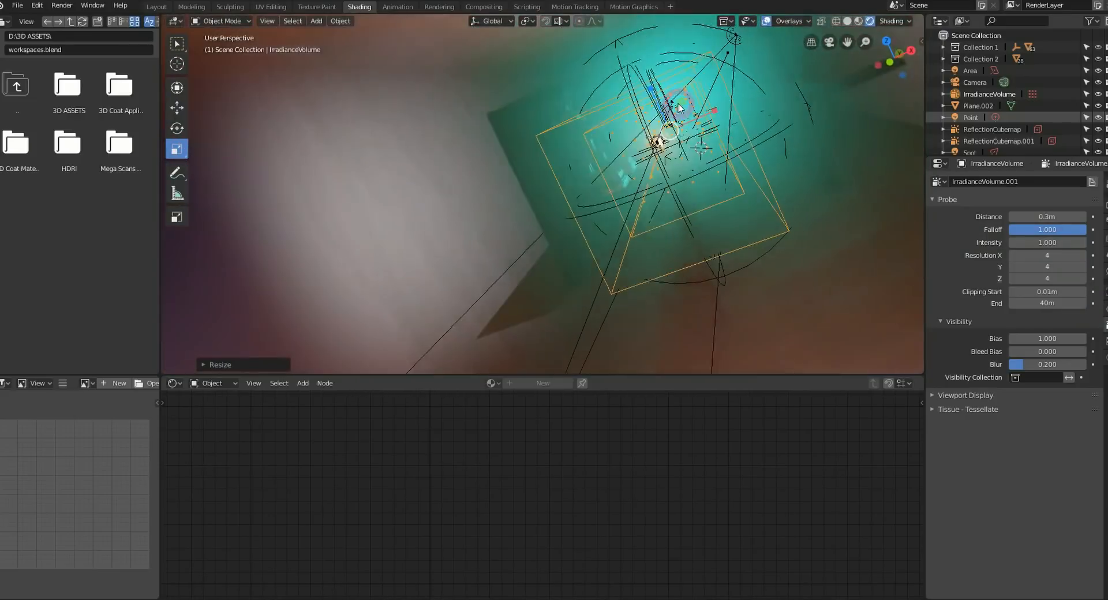
pyautogui.moveTo(712, 112); pyautogui.dragTo(642, 68)
pyautogui.moveTo(664, 81); pyautogui.dragTo(646, 145, button='middle')
pyautogui.hotkey('shift', 'space')
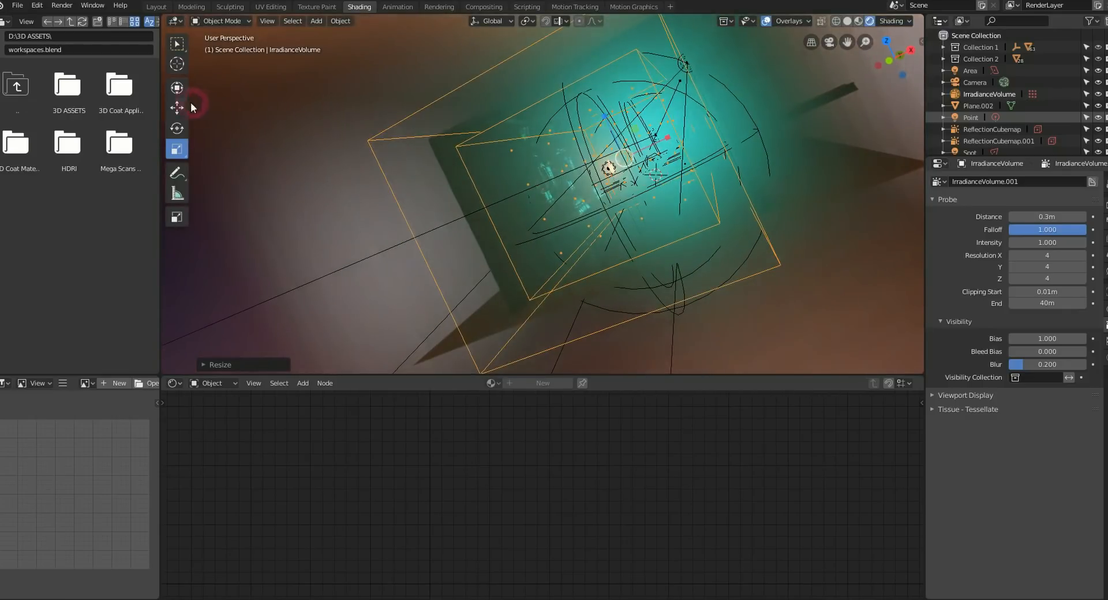
# - Move the irradiance volume so it surrounds the duck character, the torch and the teal light
pyautogui.click(177, 107)
pyautogui.moveTo(670, 140); pyautogui.dragTo(697, 127)
pyautogui.moveTo(668, 145); pyautogui.dragTo(683, 129, button='middle')
pyautogui.press('g')
pyautogui.click(824, 77)
pyautogui.moveTo(823, 77); pyautogui.dragTo(705, 117, button='middle')
pyautogui.moveTo(761, 97); pyautogui.dragTo(750, 104)
pyautogui.moveTo(750, 104); pyautogui.dragTo(723, 118, button='middle')
pyautogui.moveTo(576, 117)
pyautogui.mouseDown(button='middle')
pyautogui.moveTo(564, 138)
pyautogui.moveTo(566, 116)
pyautogui.mouseUp(button='middle')
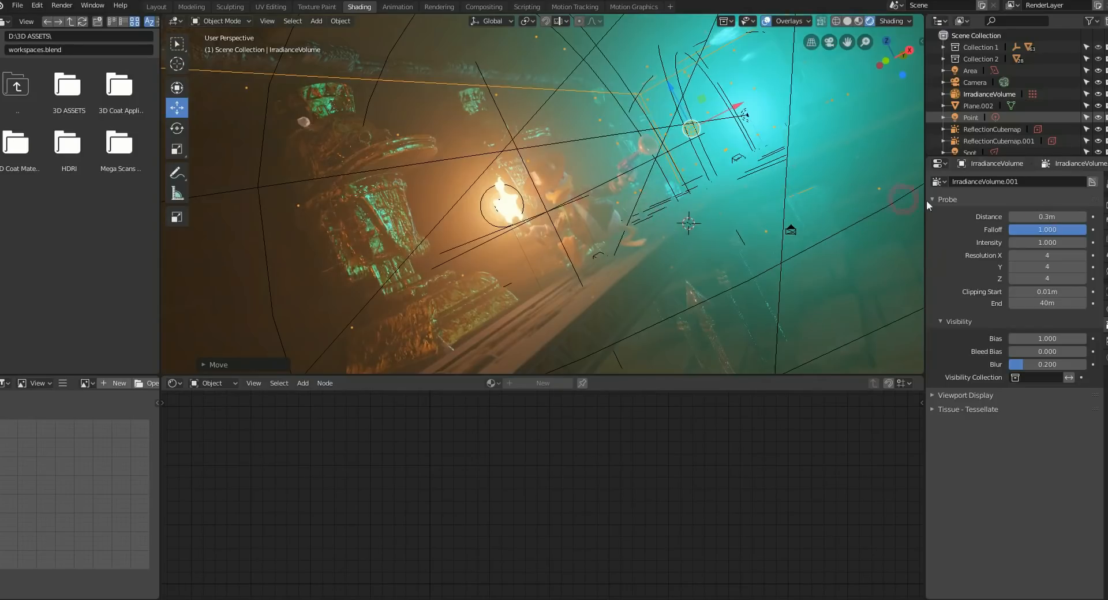
# - Set the irradiance volume's resolution to 6 on the X, Y and Z axes
pyautogui.click(1050, 256)
pyautogui.click(1052, 256)
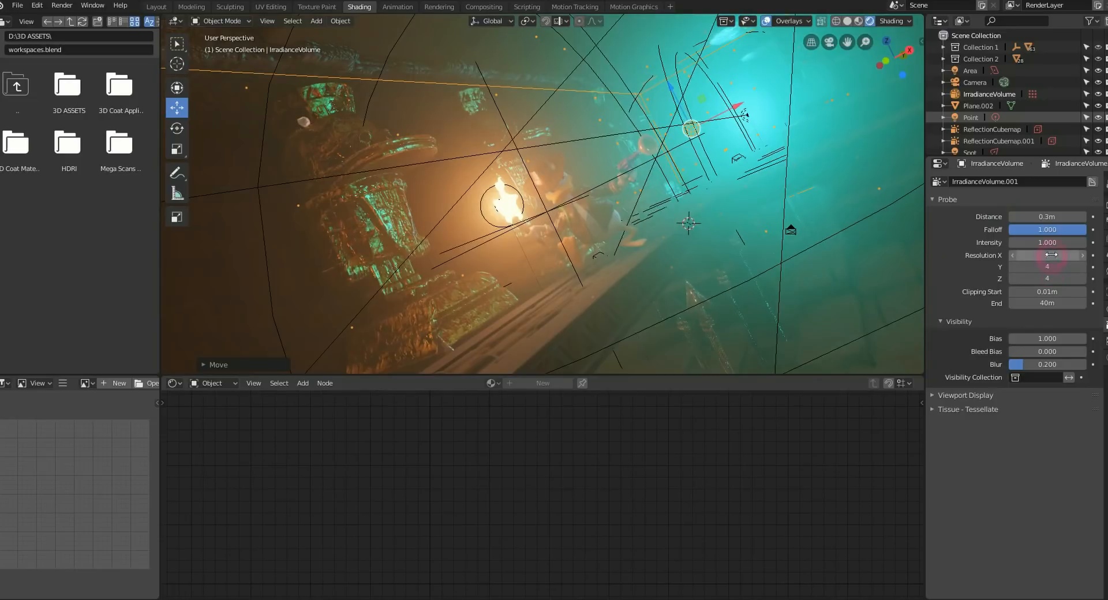
pyautogui.click(1082, 256)
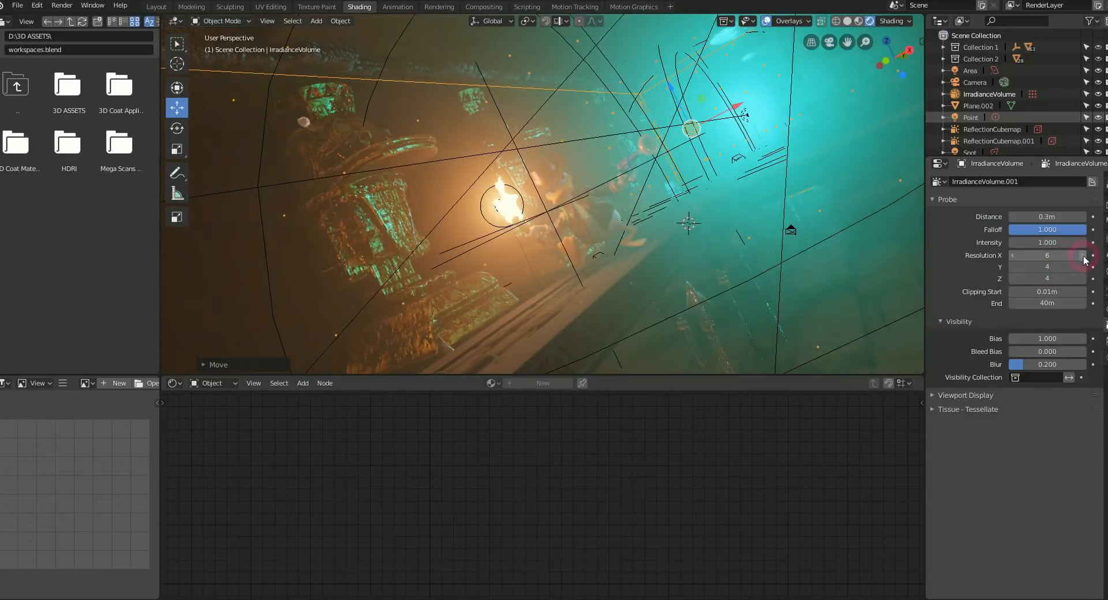
pyautogui.click(1083, 268)
pyautogui.moveTo(600, 190)
pyautogui.mouseDown(button='middle')
pyautogui.moveTo(625, 191)
pyautogui.moveTo(586, 191)
pyautogui.mouseUp(button='middle')
pyautogui.click(1083, 279)
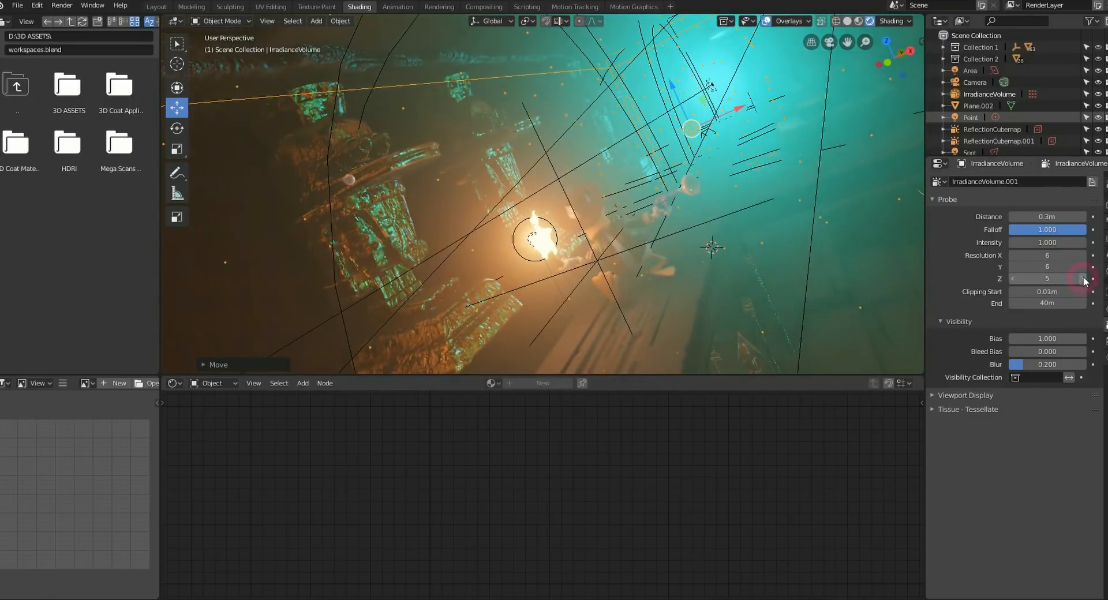
pyautogui.moveTo(646, 208); pyautogui.dragTo(630, 190, button='middle')
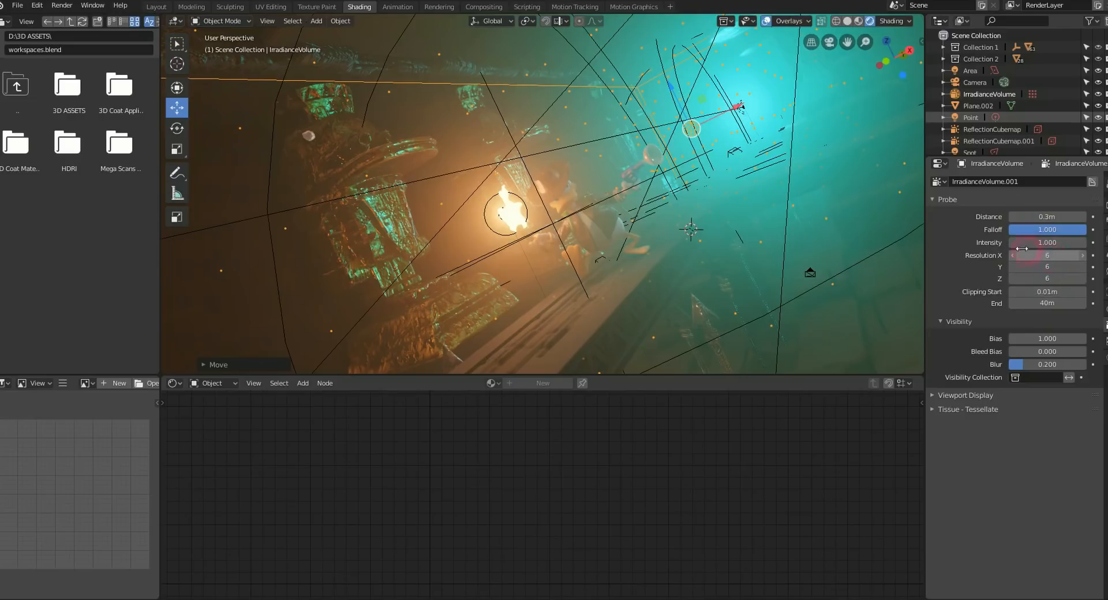
# - Bake the indirect lighting for the light probes and hide the viewport overlays in the camera view
pyautogui.press('KP_0')
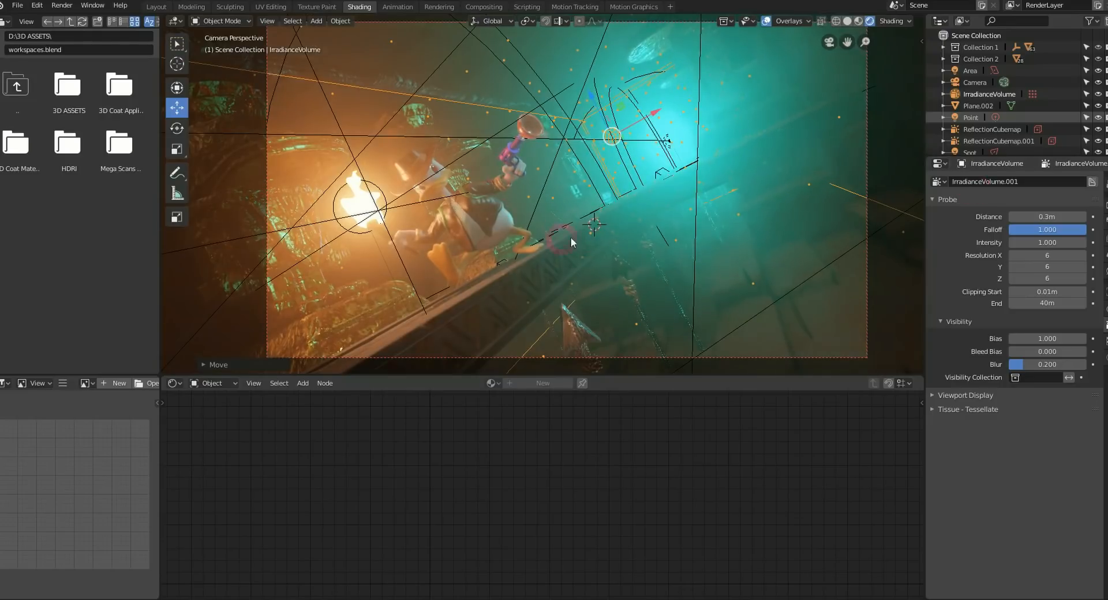
pyautogui.click(1006, 128)
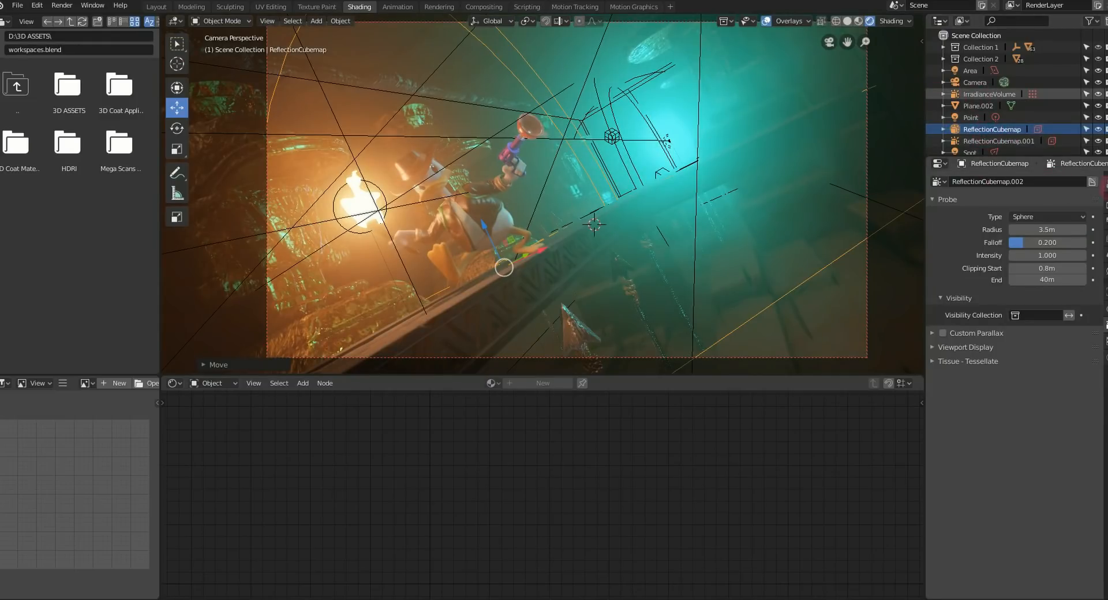
pyautogui.click(1105, 203)
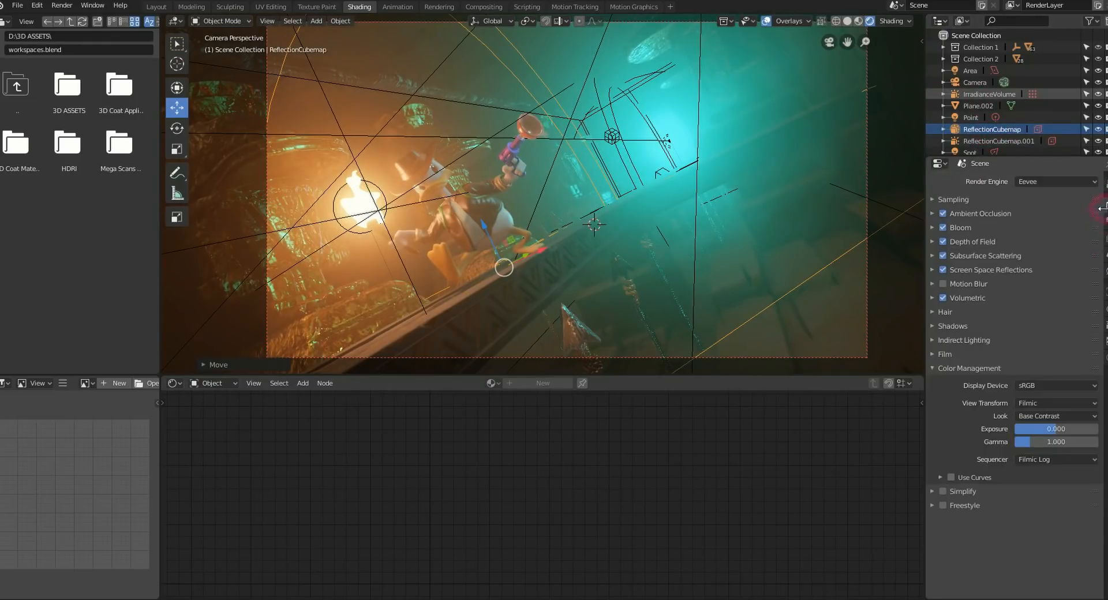
pyautogui.click(935, 369)
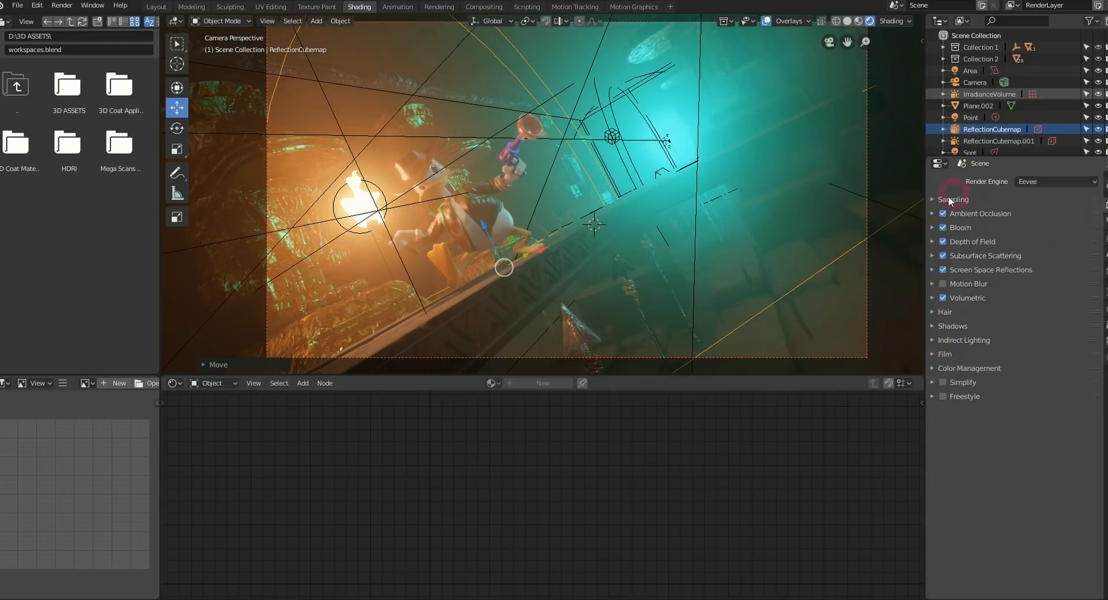
pyautogui.click(952, 339)
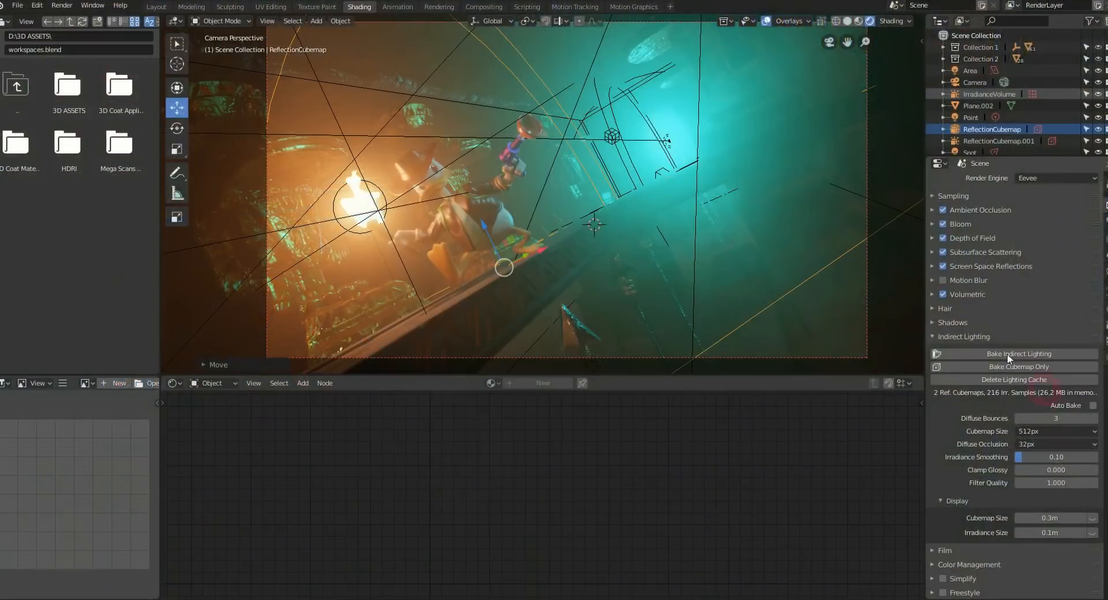
pyautogui.click(766, 21)
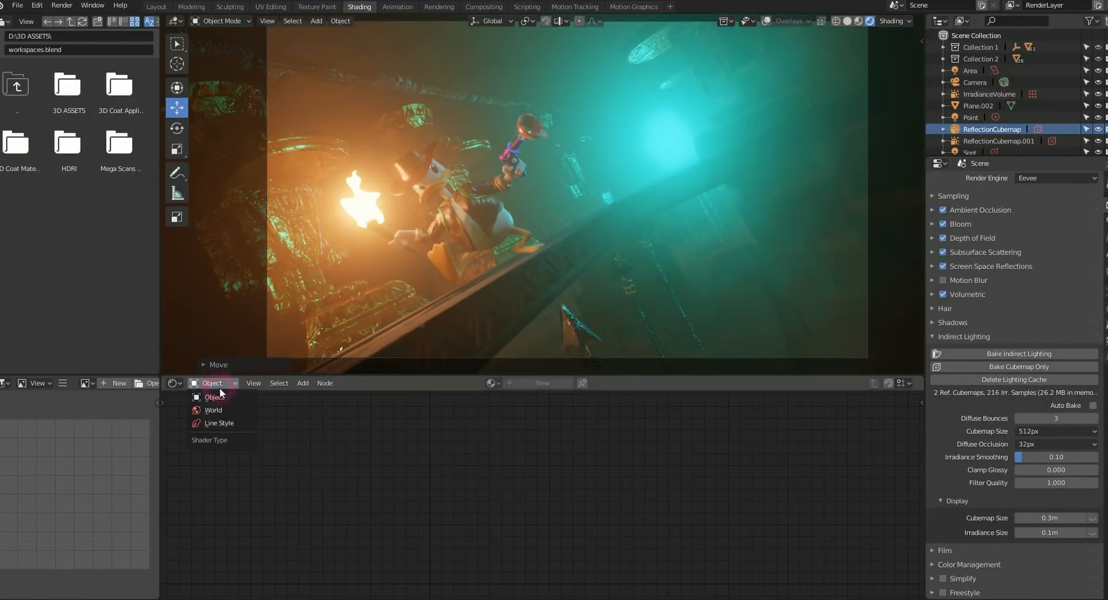
# - Try world background strengths of 3 and 5, and restore the strength to 1.4
pyautogui.click(230, 408)
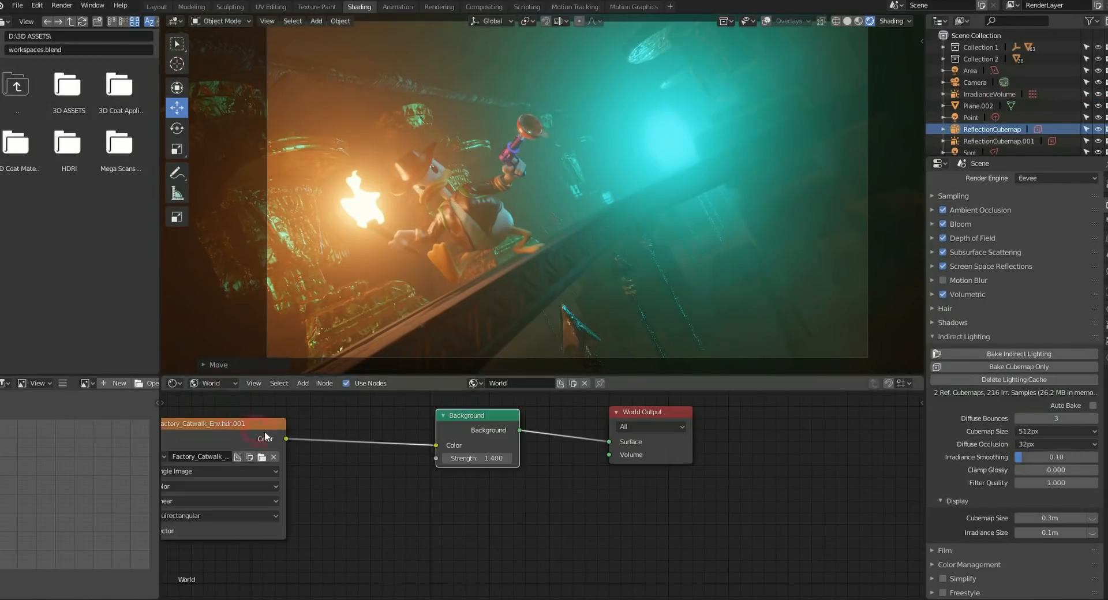
pyautogui.click(496, 458)
pyautogui.write('3')
pyautogui.press('Return')
pyautogui.click(495, 458)
pyautogui.write('5')
pyautogui.press('Return')
pyautogui.click(501, 452)
pyautogui.write('1.4')
pyautogui.press('Return')
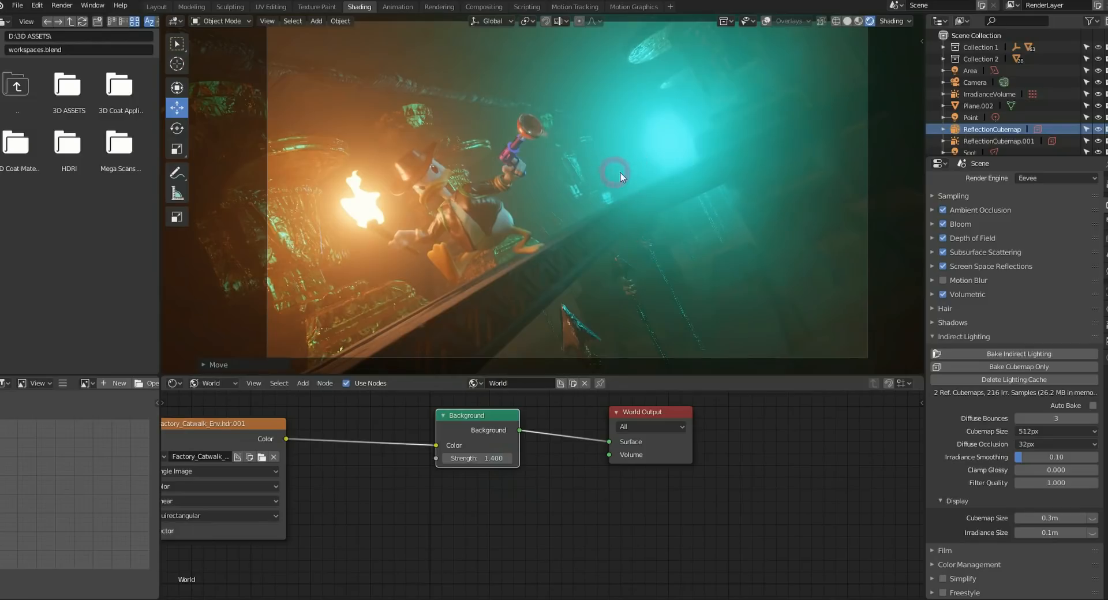
# - Try a lower exposure in the color management settings, and restore exposure to 0 with gamma at 1
pyautogui.click(933, 337)
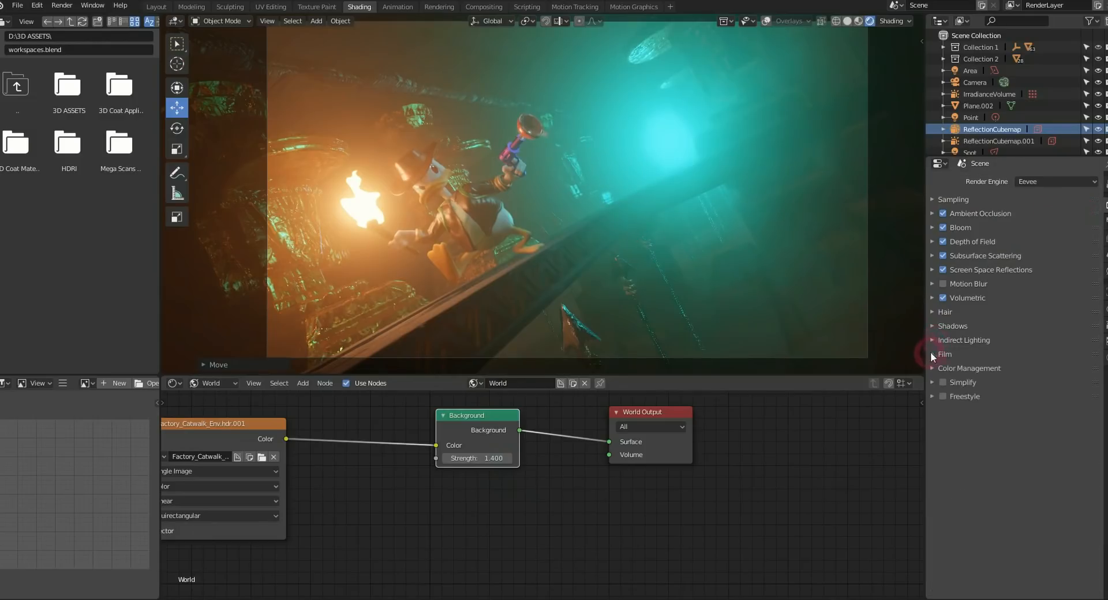
pyautogui.click(935, 368)
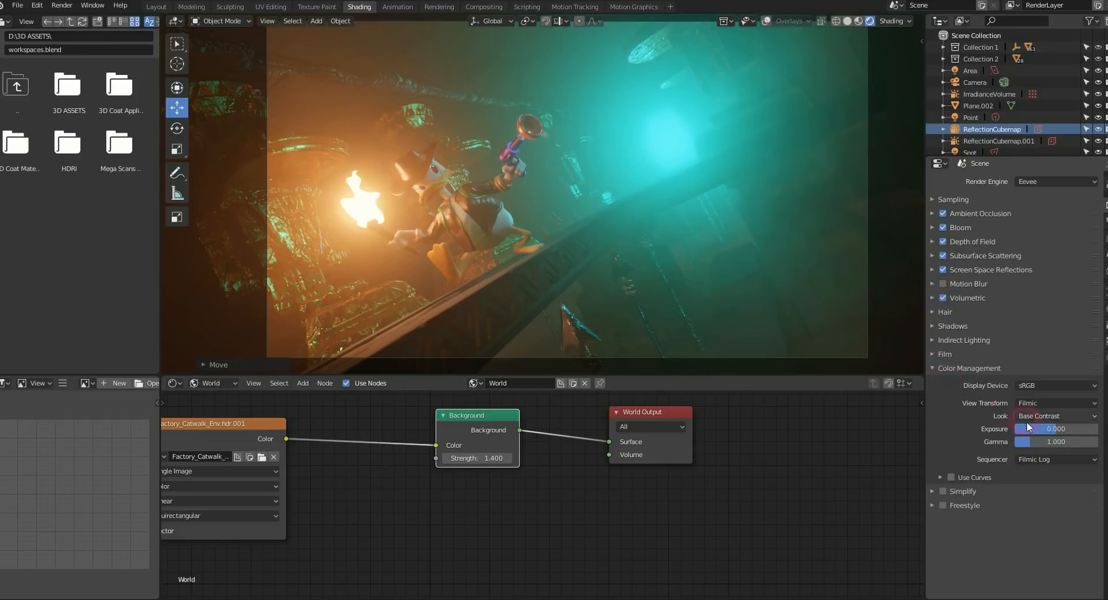
pyautogui.moveTo(1058, 431); pyautogui.dragTo(1058, 434)
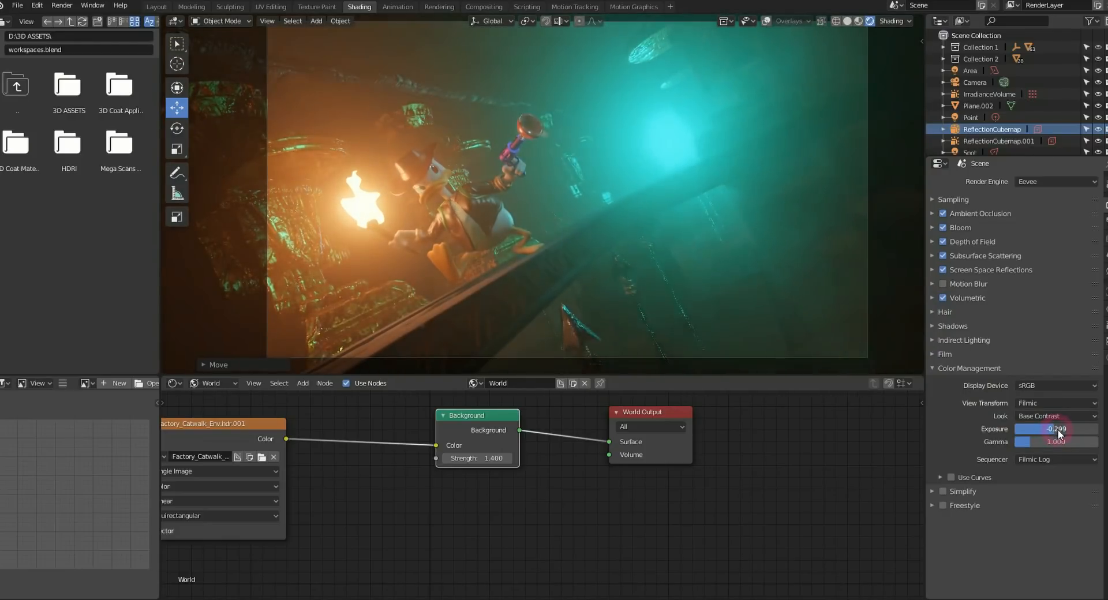
pyautogui.moveTo(1058, 434)
pyautogui.mouseDown()
pyautogui.moveTo(1035, 445)
pyautogui.moveTo(969, 438)
pyautogui.moveTo(1043, 442)
pyautogui.mouseUp()
pyautogui.write('1')
pyautogui.press('Return')
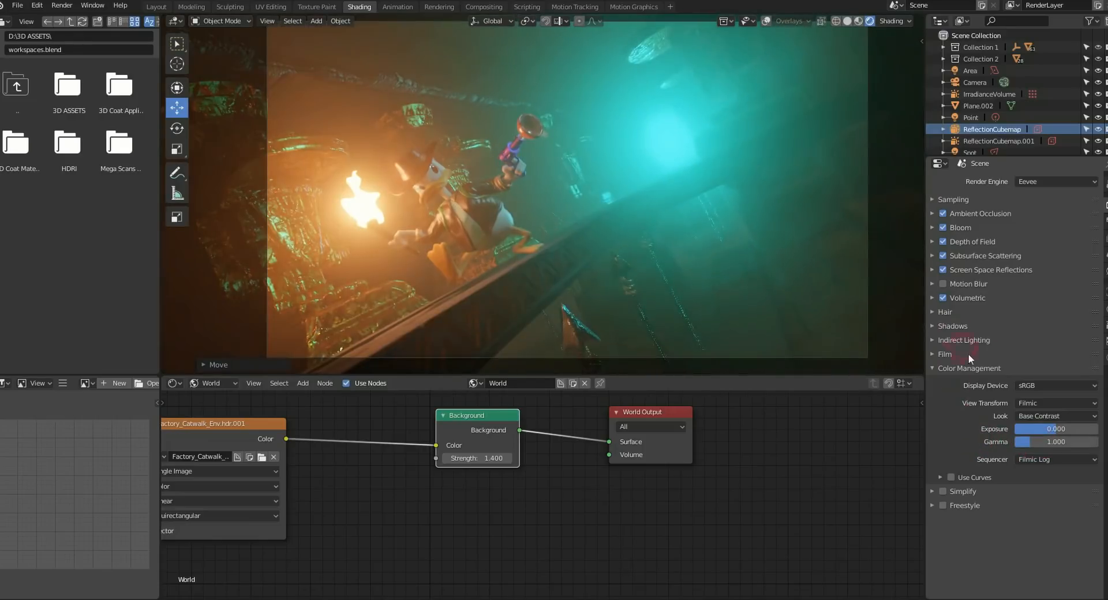
# - Compare the Very High, Base and Medium Low Contrast looks, and set the color management look to Medium High Contrast
pyautogui.click(1048, 415)
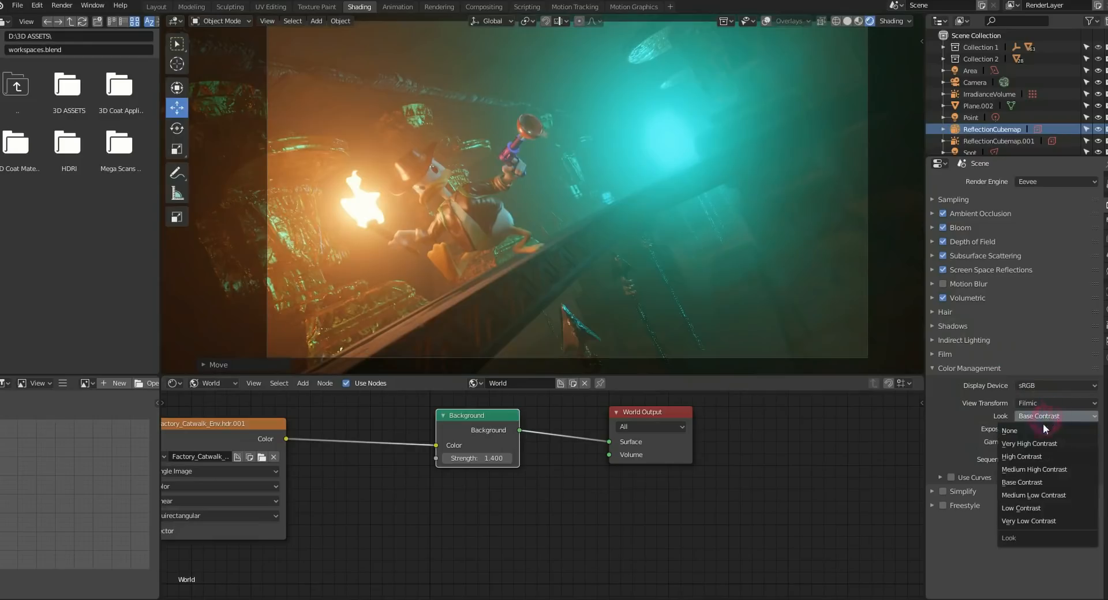
pyautogui.click(1044, 469)
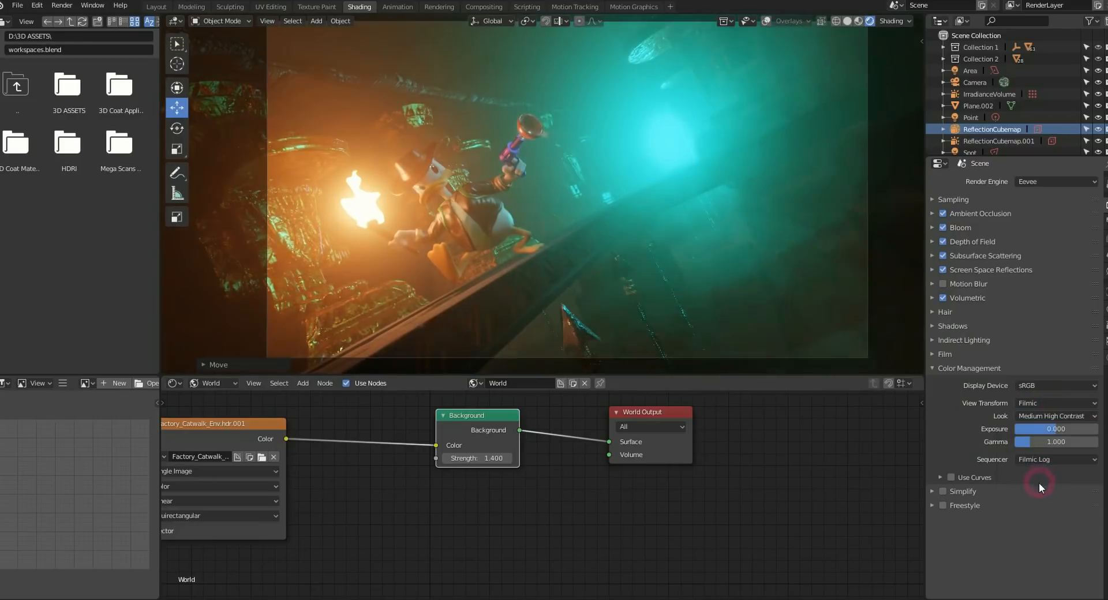
pyautogui.click(1054, 415)
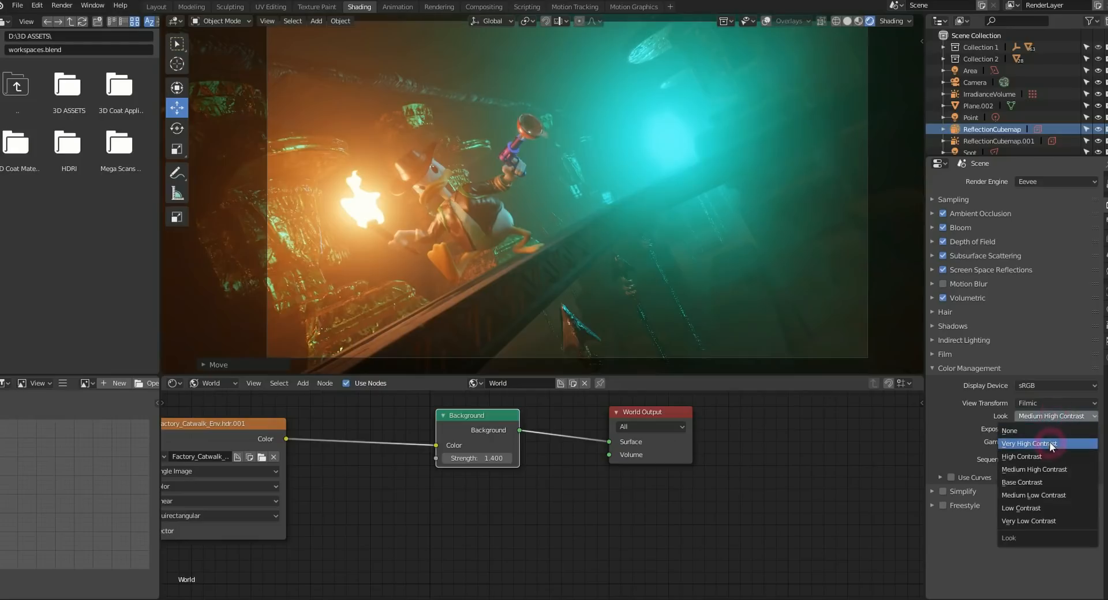
pyautogui.click(1050, 443)
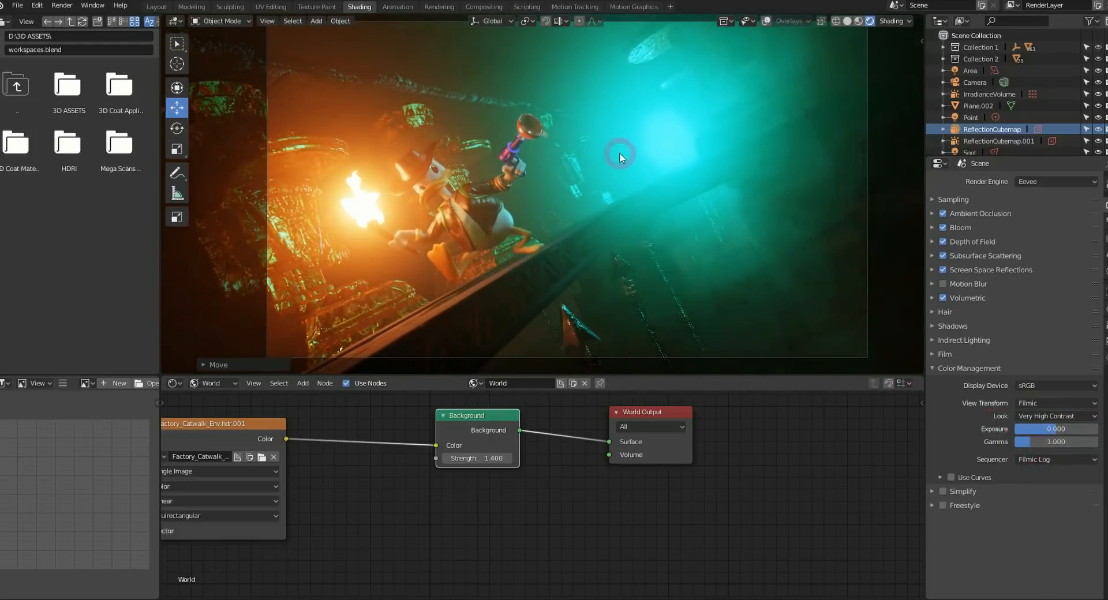
pyautogui.click(1050, 414)
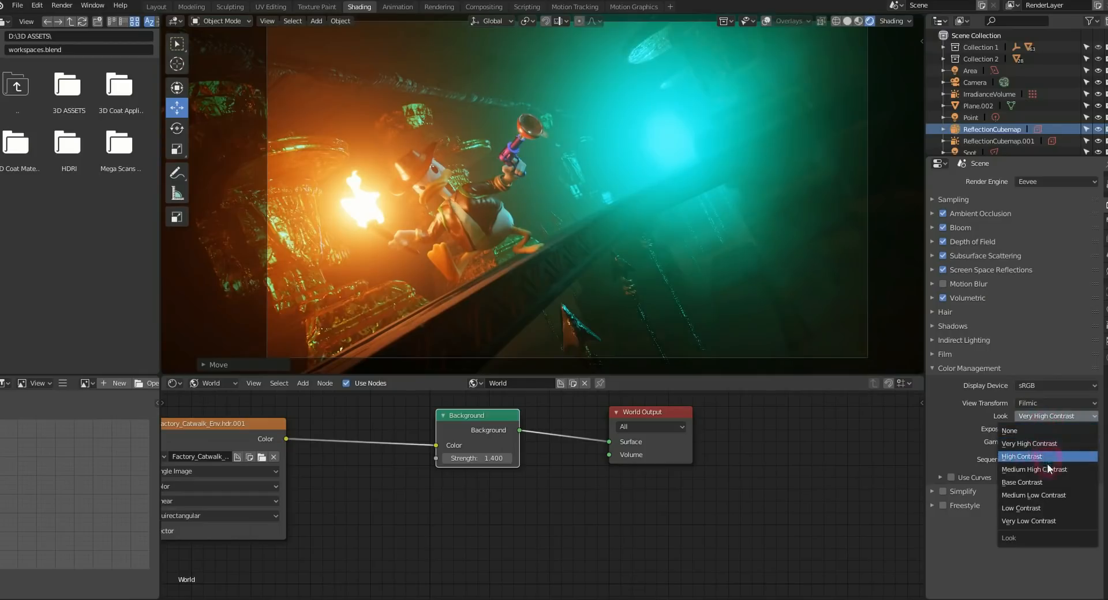
pyautogui.click(1038, 483)
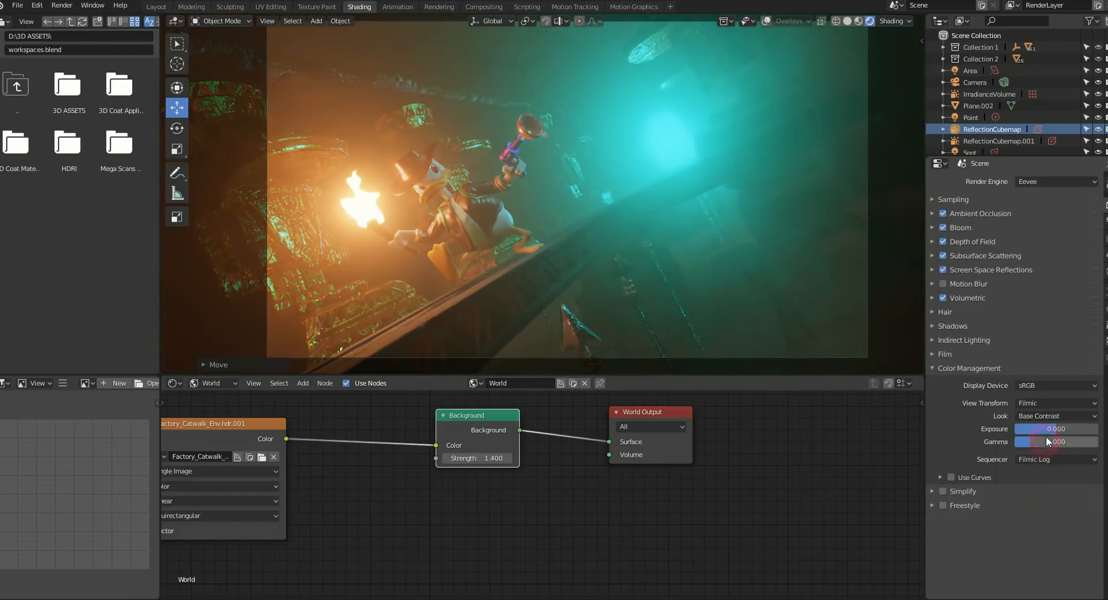
pyautogui.click(1046, 416)
pyautogui.click(1040, 489)
pyautogui.click(1065, 414)
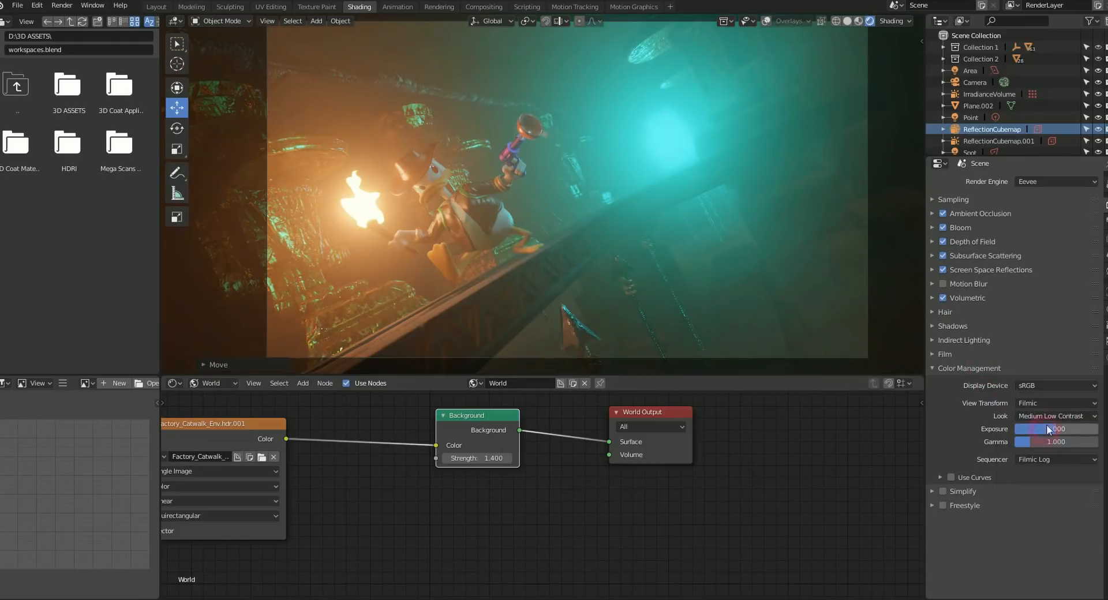
pyautogui.click(1047, 416)
pyautogui.click(1050, 469)
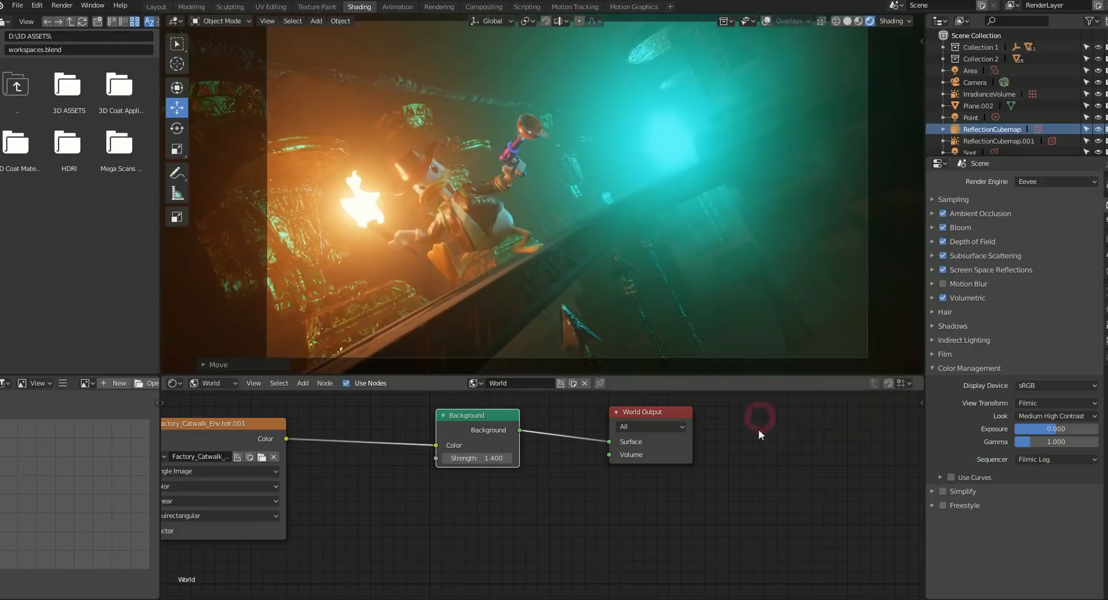
# - Set both the viewport and render sampling to 100 samples
pyautogui.click(955, 198)
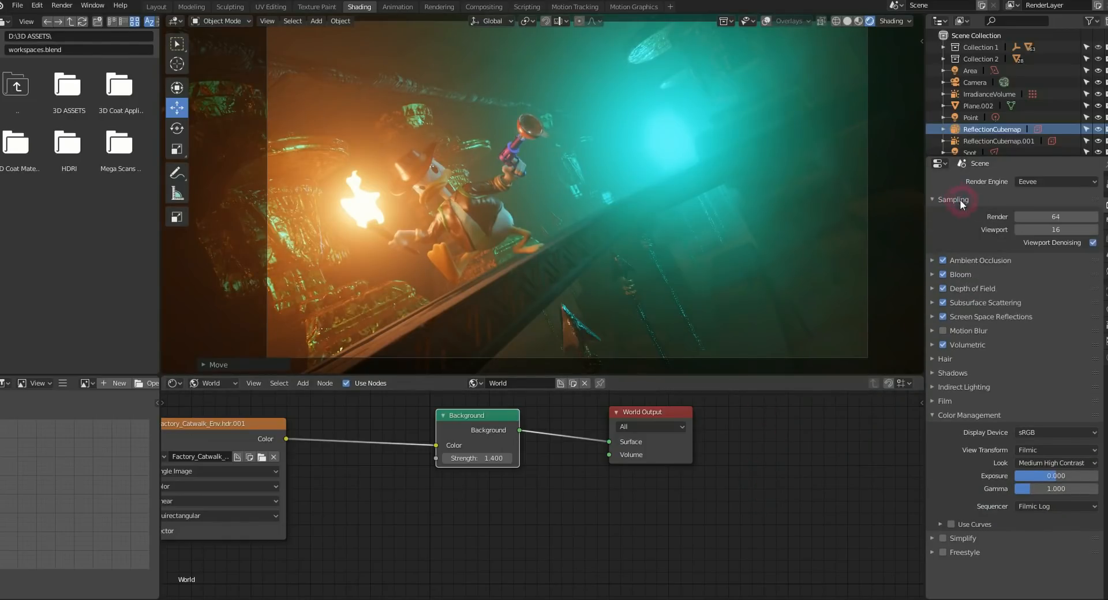
pyautogui.click(1059, 226)
pyautogui.write('100')
pyautogui.press('Return')
pyautogui.click(1036, 213)
pyautogui.write('100')
pyautogui.press('Return')
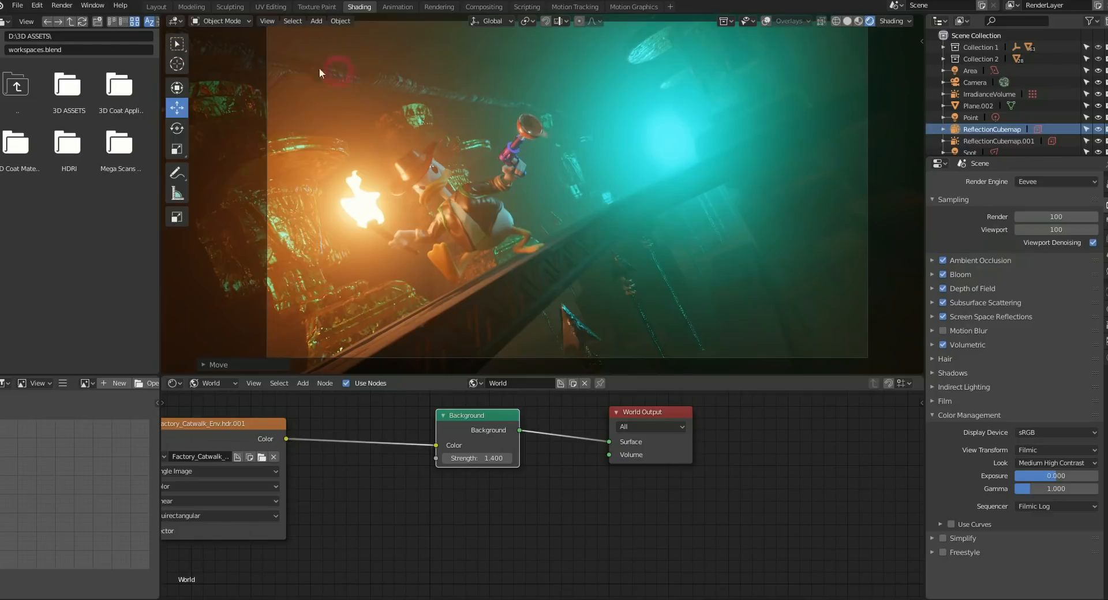
# - Render the image from the camera and inspect the full render result
pyautogui.click(61, 7)
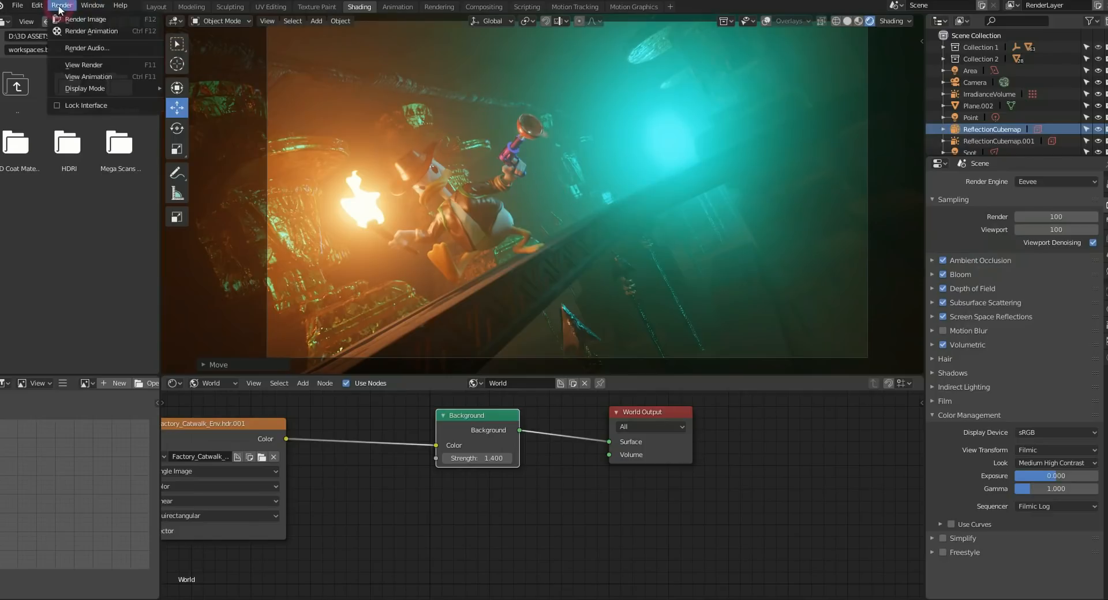
pyautogui.click(84, 19)
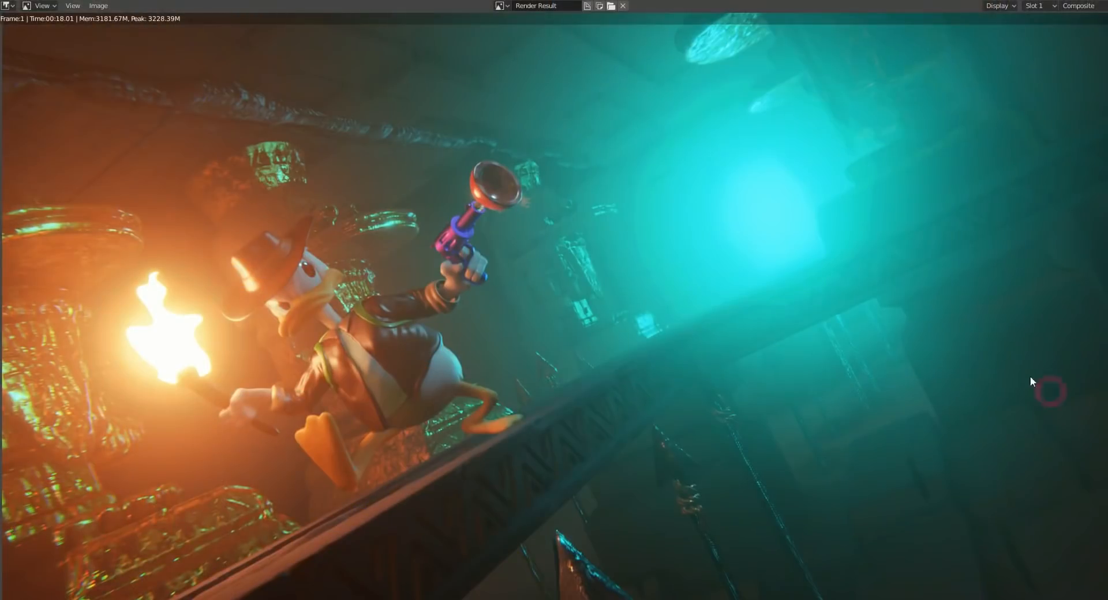
pyautogui.moveTo(499, 263); pyautogui.dragTo(491, 239, button='middle')
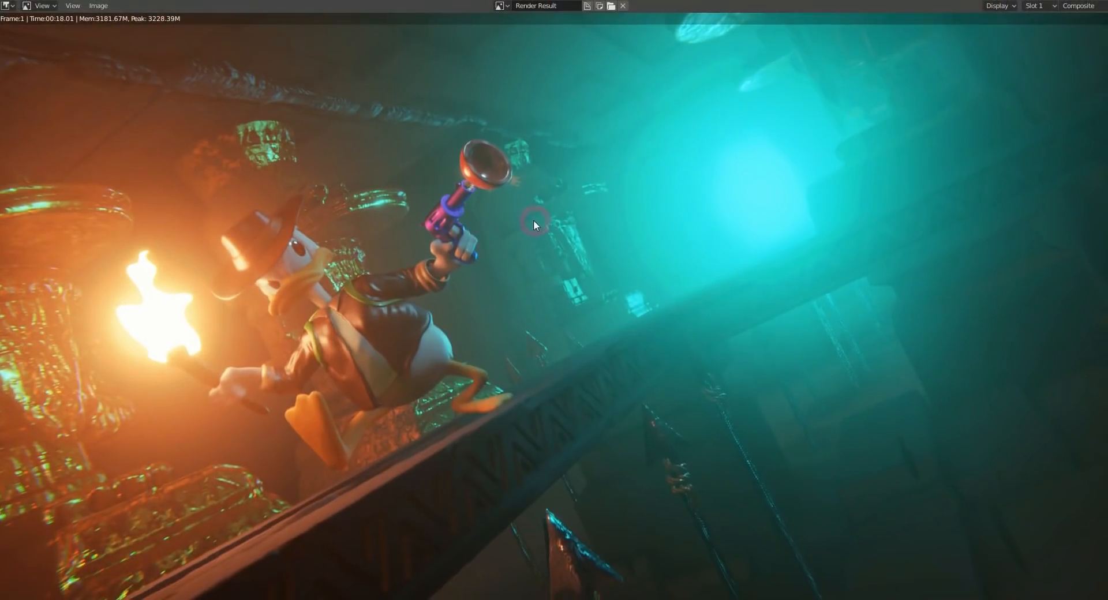
pyautogui.scroll(-2, 535, 220)
pyautogui.moveTo(582, 180); pyautogui.dragTo(583, 219, button='middle')
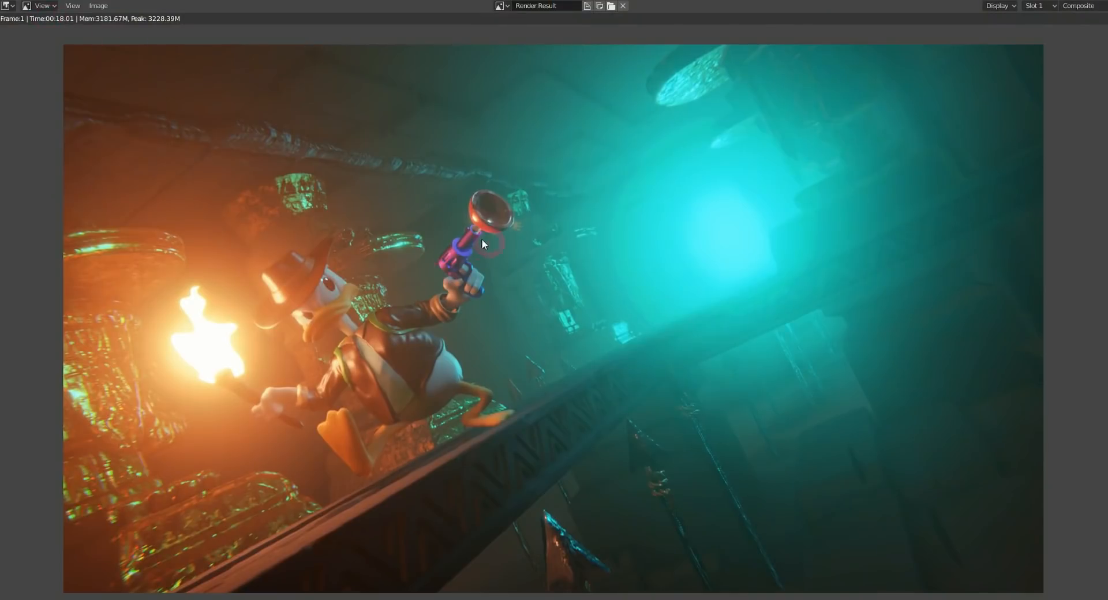
pyautogui.moveTo(492, 289); pyautogui.dragTo(492, 250, button='middle')
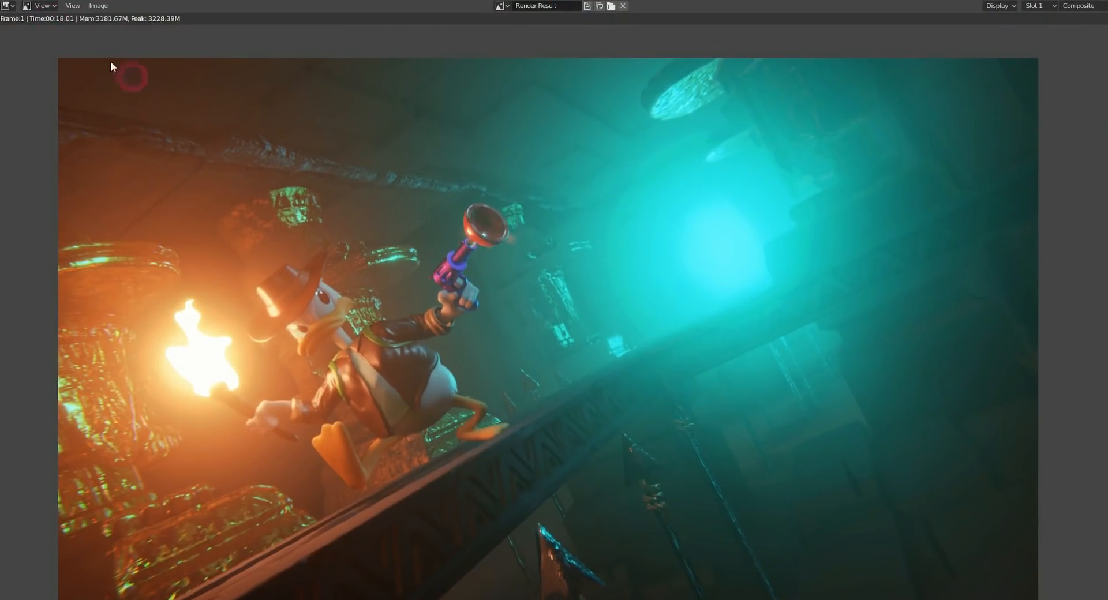
# - Switch the render window to the Compositing editor and show the render as its backdrop
pyautogui.click(13, 8)
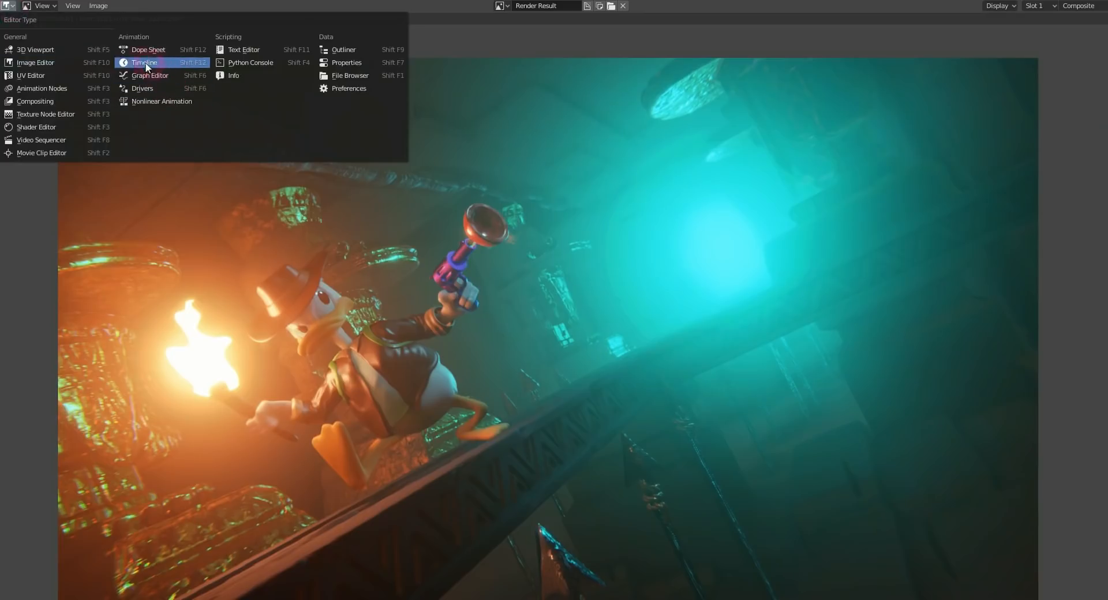
pyautogui.click(59, 101)
pyautogui.moveTo(493, 189); pyautogui.dragTo(327, 215, button='middle')
pyautogui.click(255, 11)
# - Mute the RGB Curves node and inspect the render in the backdrop without its color grading
pyautogui.moveTo(719, 299); pyautogui.dragTo(552, 297, button='middle')
pyautogui.moveTo(585, 229); pyautogui.dragTo(624, 218, button='middle')
pyautogui.moveTo(675, 240); pyautogui.dragTo(648, 271)
pyautogui.moveTo(902, 271); pyautogui.dragTo(550, 268, button='middle')
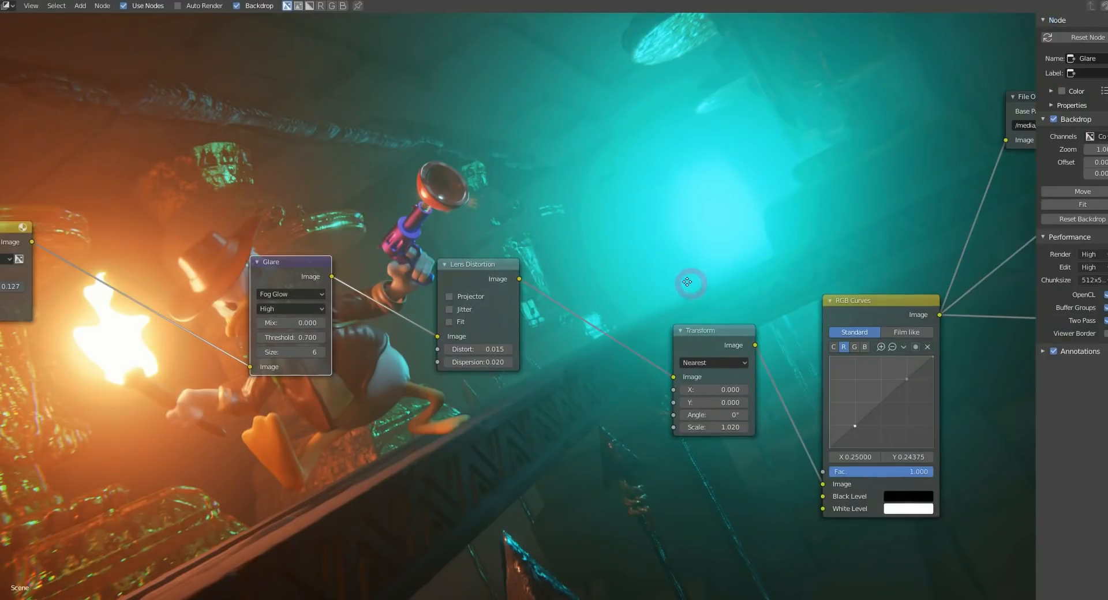
pyautogui.moveTo(695, 283); pyautogui.dragTo(511, 284, button='middle')
pyautogui.click(705, 281)
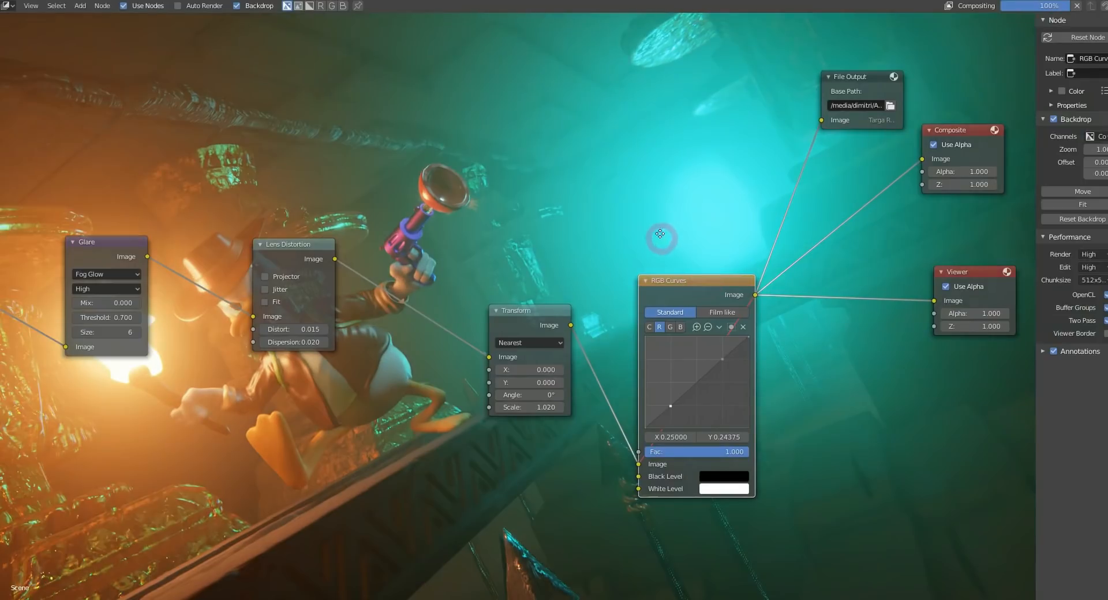
pyautogui.moveTo(660, 237); pyautogui.dragTo(792, 457, button='middle')
pyautogui.moveTo(462, 314); pyautogui.dragTo(635, 450, button='middle')
pyautogui.moveTo(618, 222); pyautogui.dragTo(613, 423, button='middle')
pyautogui.moveTo(759, 282); pyautogui.dragTo(811, 415, button='middle')
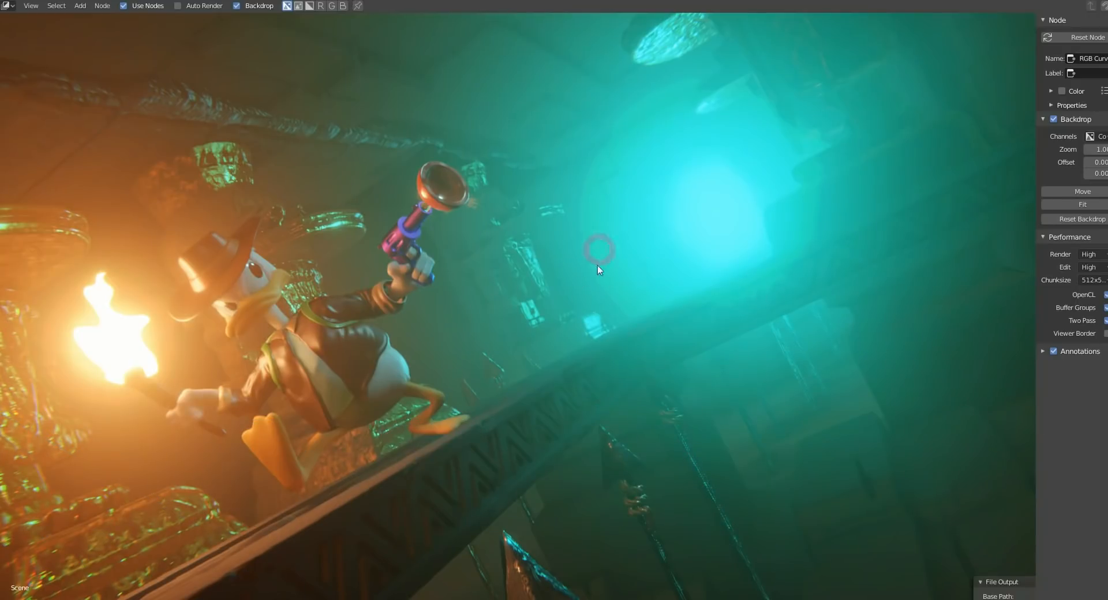
pyautogui.moveTo(745, 382); pyautogui.dragTo(697, 140, button='middle')
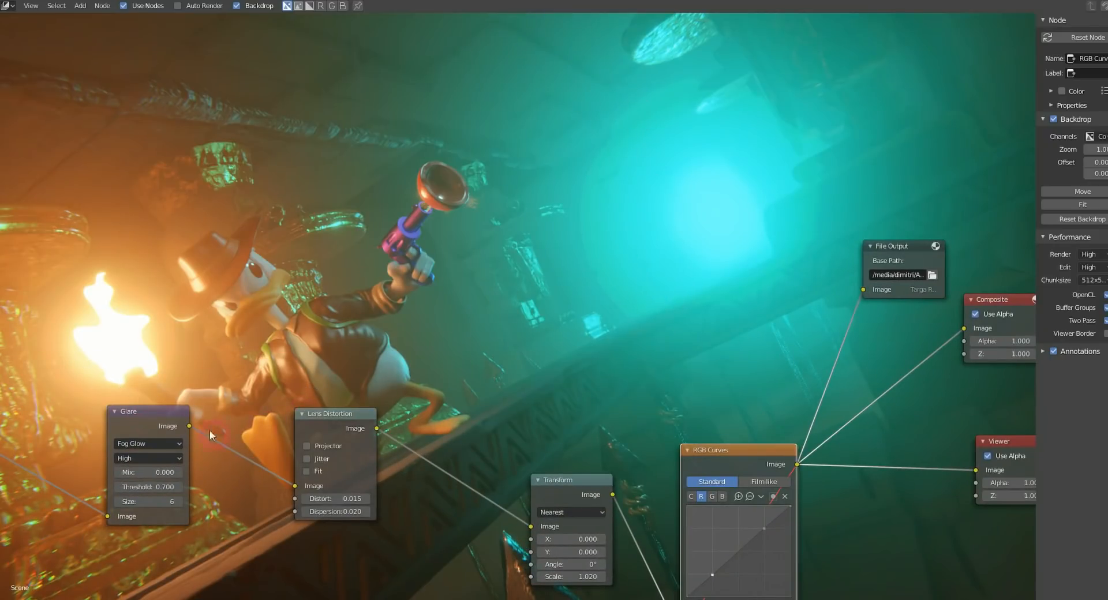
# - Mute the Fog Glow Glare node and inspect the render in the backdrop without the glow
pyautogui.click(154, 414)
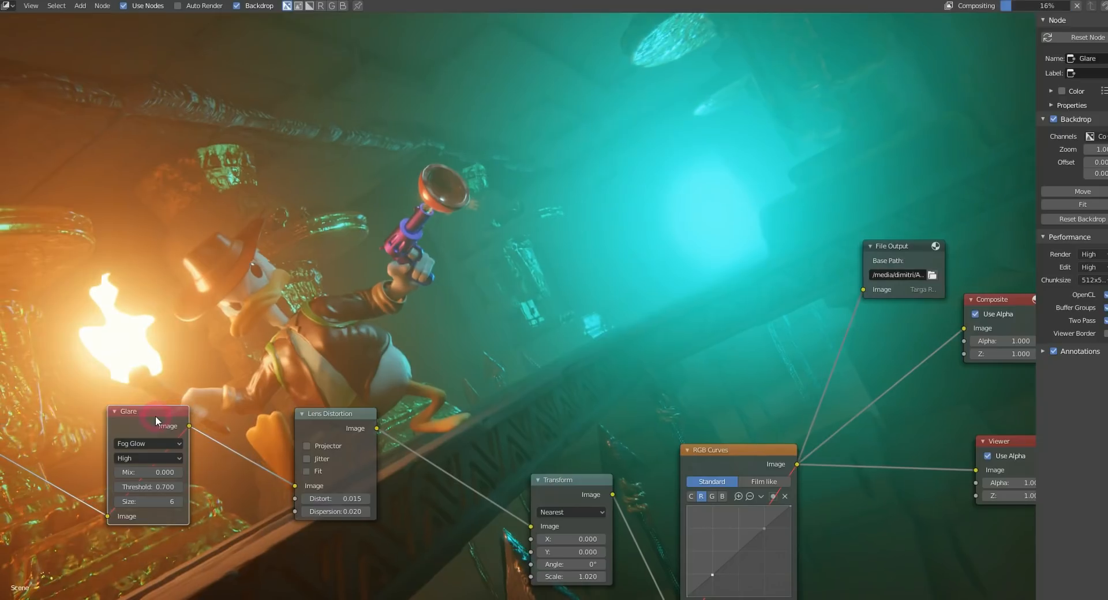
pyautogui.moveTo(567, 198); pyautogui.dragTo(519, 536, button='middle')
pyautogui.moveTo(749, 339); pyautogui.dragTo(801, 385, button='middle')
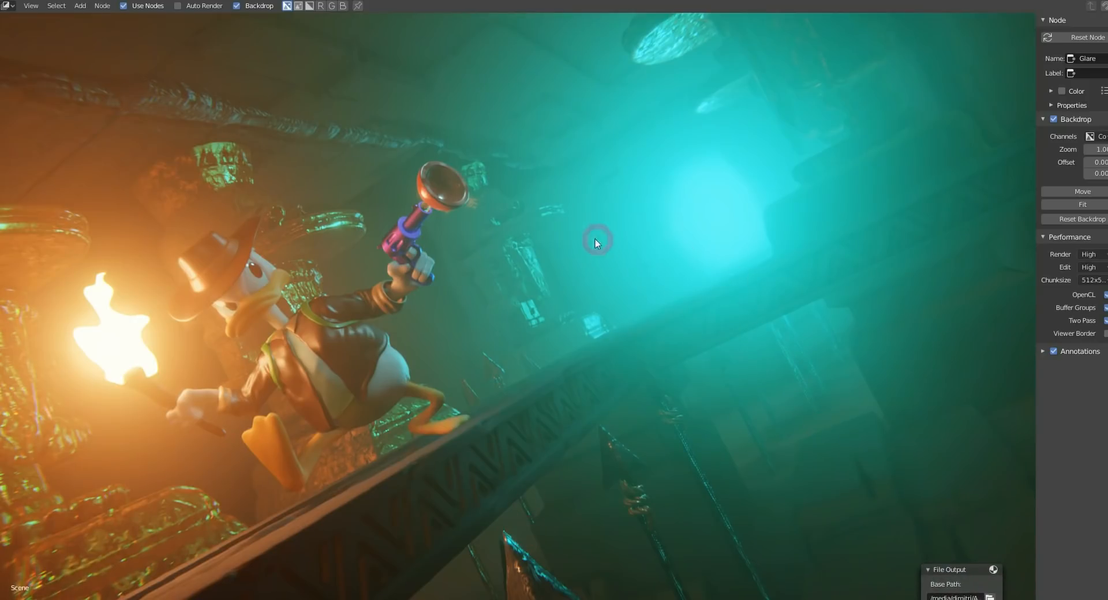
pyautogui.moveTo(525, 454); pyautogui.dragTo(461, 168, button='middle')
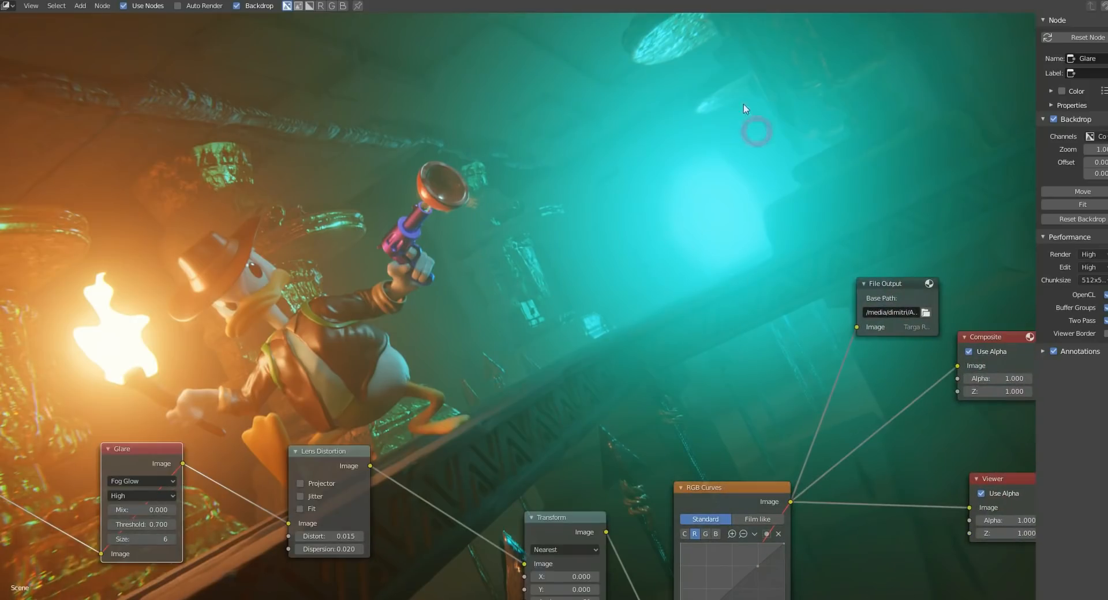
pyautogui.moveTo(583, 220); pyautogui.dragTo(466, 247, button='middle')
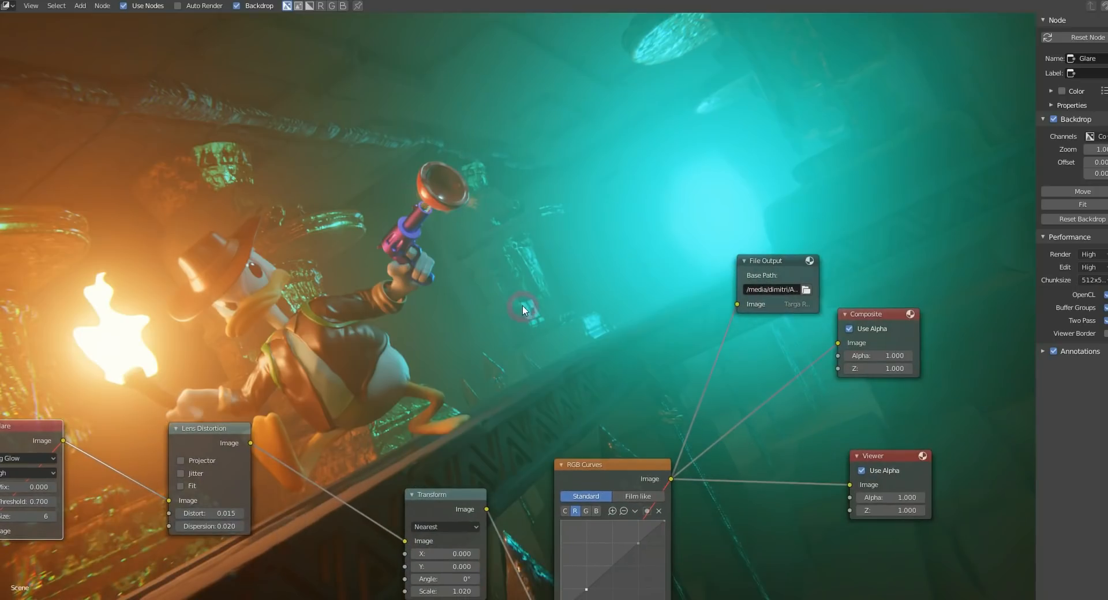
pyautogui.moveTo(611, 411); pyautogui.dragTo(553, 325, button='middle')
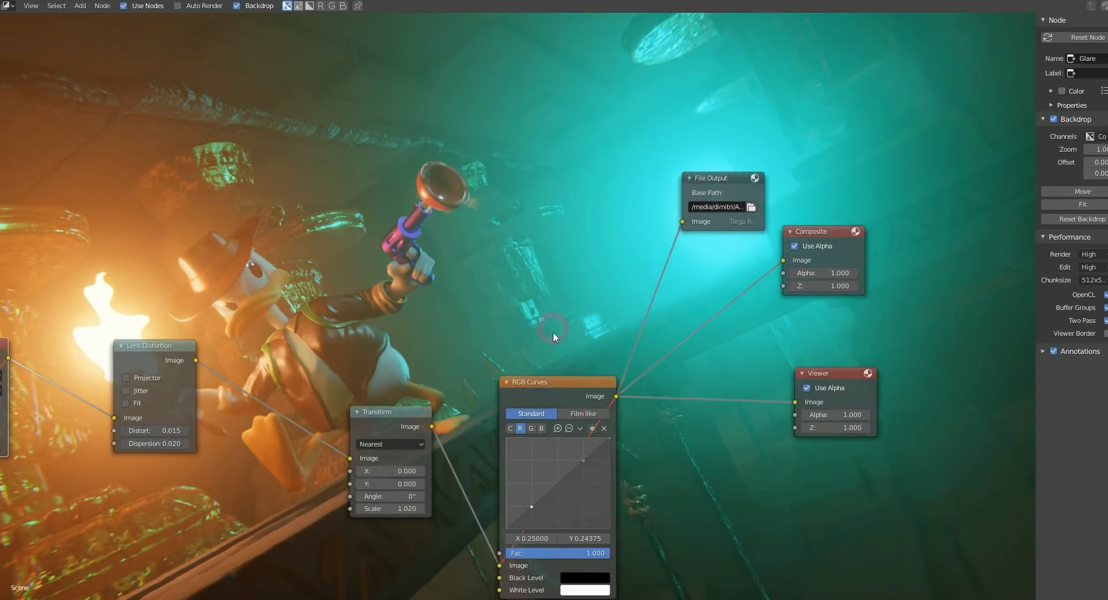
# - Unmute the RGB Curves node, check its effect on the backdrop, and move the node up and away from the Transform node
pyautogui.moveTo(570, 390); pyautogui.dragTo(580, 381)
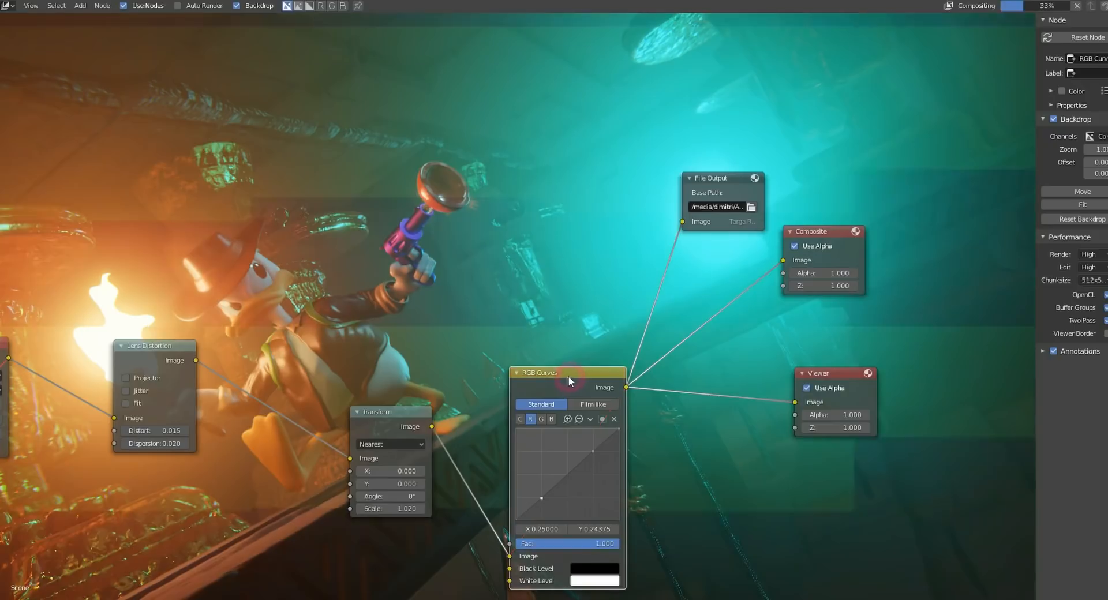
pyautogui.click(469, 272)
pyautogui.moveTo(436, 238); pyautogui.dragTo(435, 336, button='middle')
pyautogui.moveTo(547, 491); pyautogui.dragTo(525, 390, button='middle')
pyautogui.moveTo(540, 371); pyautogui.dragTo(591, 324)
pyautogui.moveTo(591, 323); pyautogui.dragTo(524, 362, button='middle')
# - Increase the contrast on the combined curve by raising its upper point and moving its lower point to X 0.27778, Y 0.23750
pyautogui.click(491, 422)
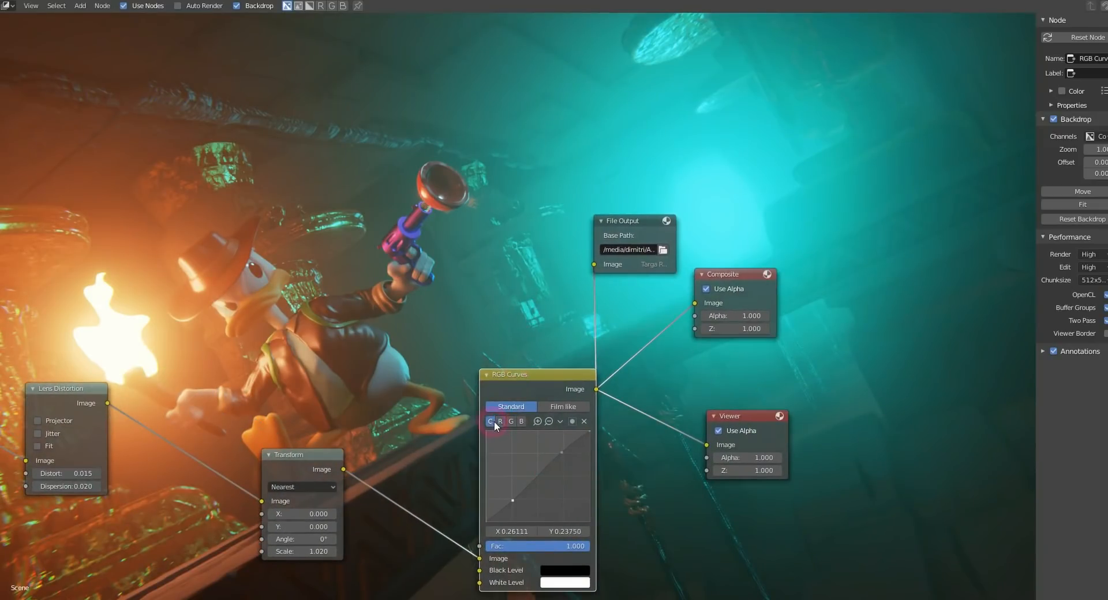
pyautogui.moveTo(562, 450); pyautogui.dragTo(557, 448)
pyautogui.moveTo(513, 497); pyautogui.dragTo(515, 498)
# - Try the Jitter option on the Lens Distortion node, inspect the backdrop, and disable Jitter again
pyautogui.click(48, 435)
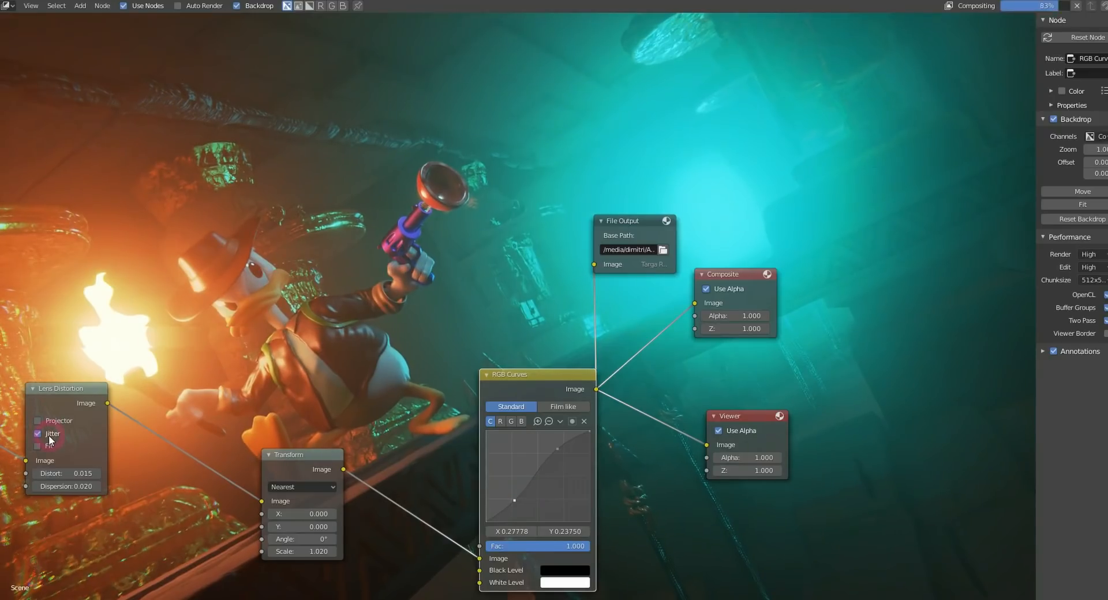
pyautogui.moveTo(323, 239); pyautogui.dragTo(370, 269, button='middle')
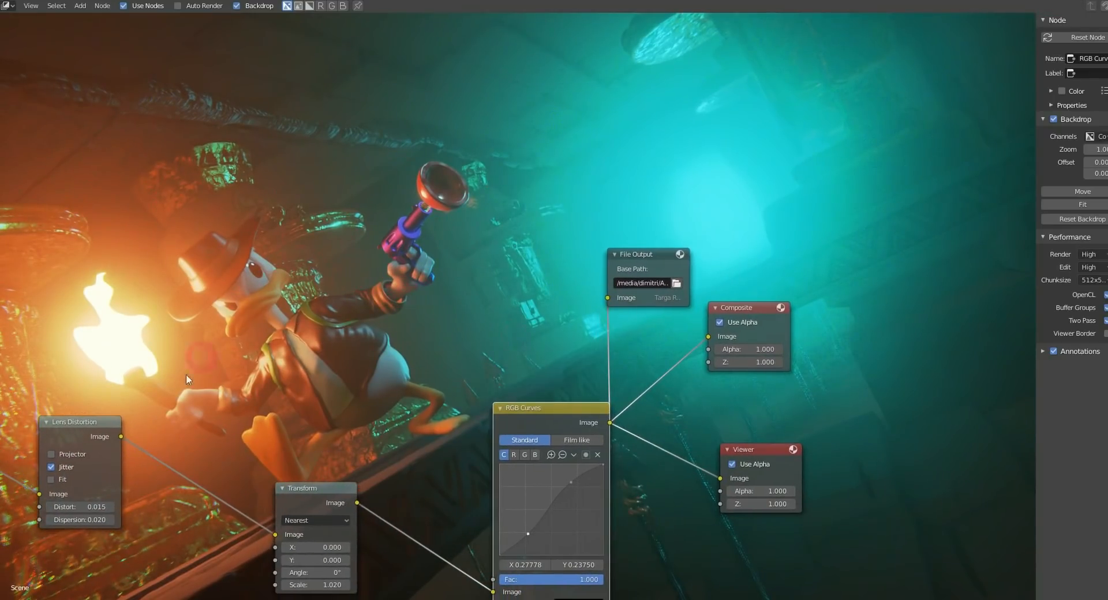
pyautogui.moveTo(77, 423)
pyautogui.mouseDown()
pyautogui.moveTo(107, 417)
pyautogui.moveTo(86, 420)
pyautogui.mouseUp()
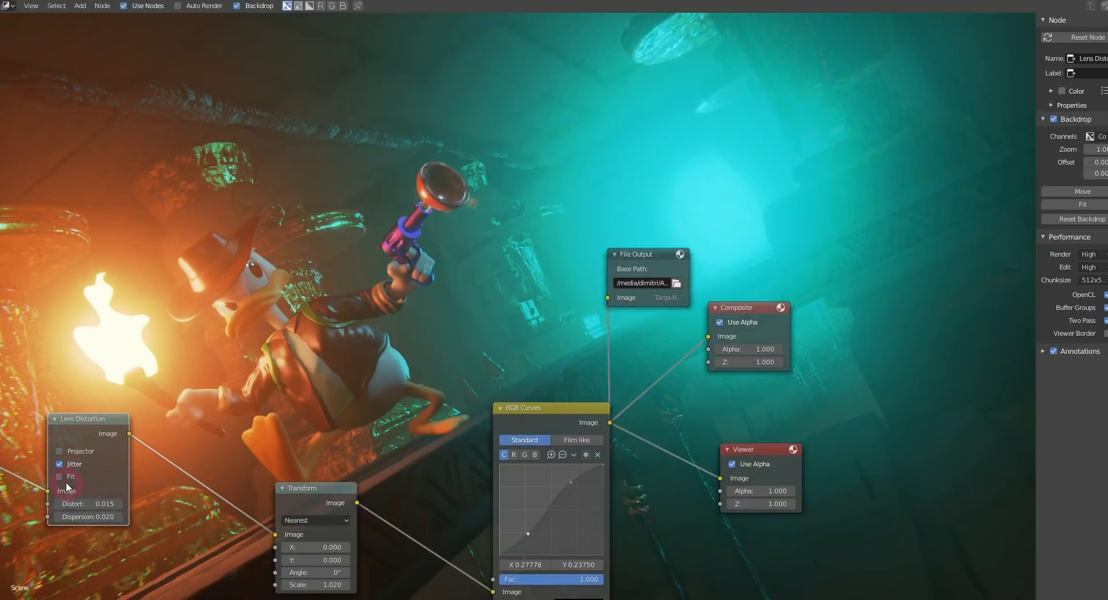
pyautogui.click(59, 465)
# - Lower the upper point of the green channel curve slightly, nudge its lower point toward the brighter end, and inspect the render
pyautogui.click(524, 455)
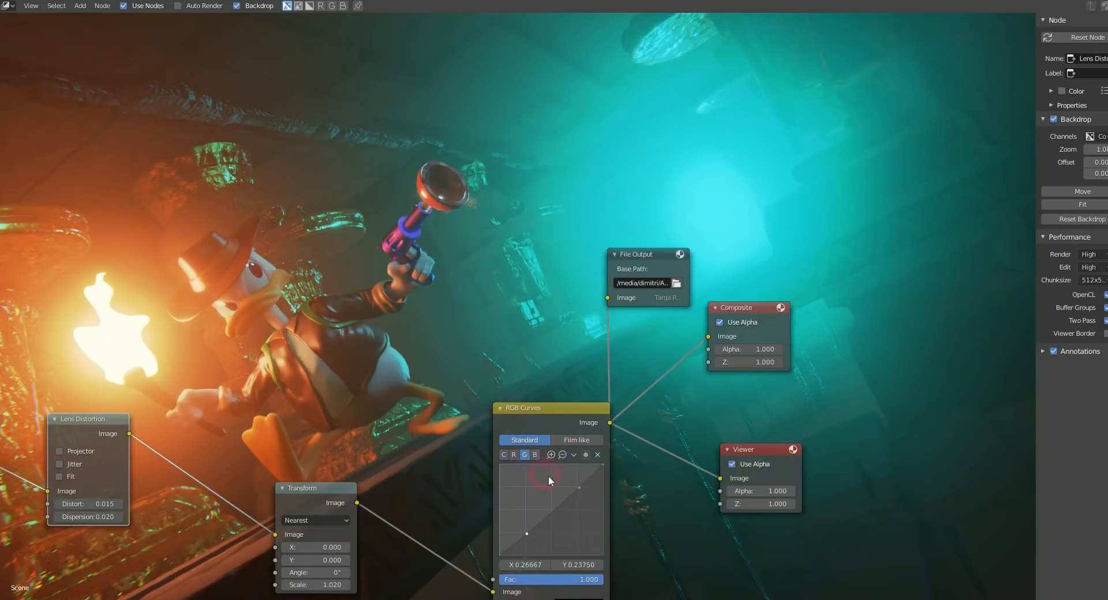
pyautogui.moveTo(574, 483); pyautogui.dragTo(581, 493)
pyautogui.moveTo(526, 533); pyautogui.dragTo(528, 533)
pyautogui.moveTo(538, 262); pyautogui.dragTo(622, 456, button='middle')
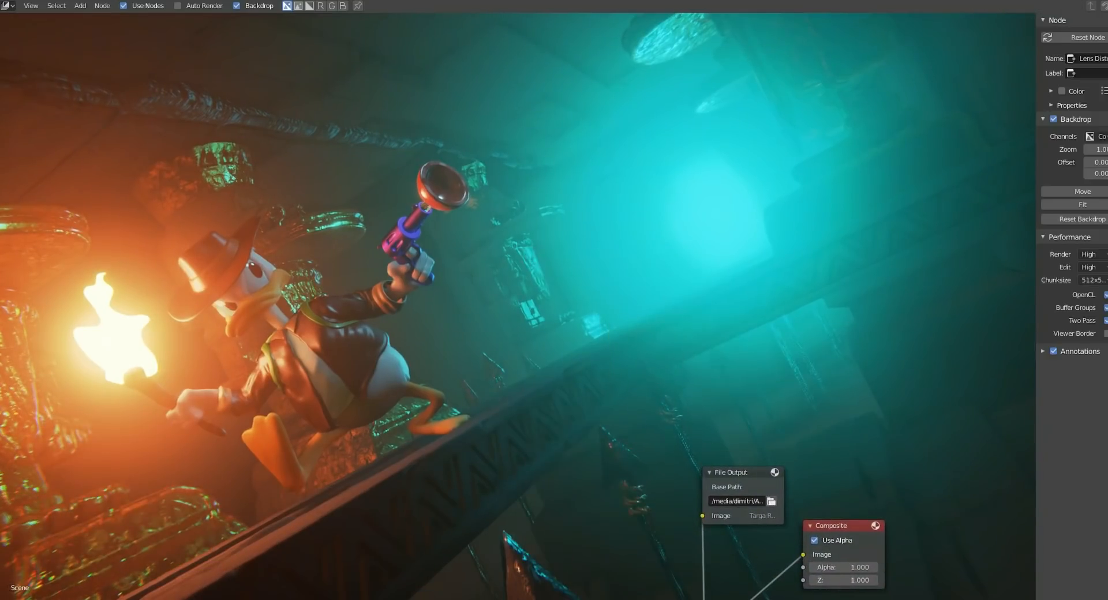